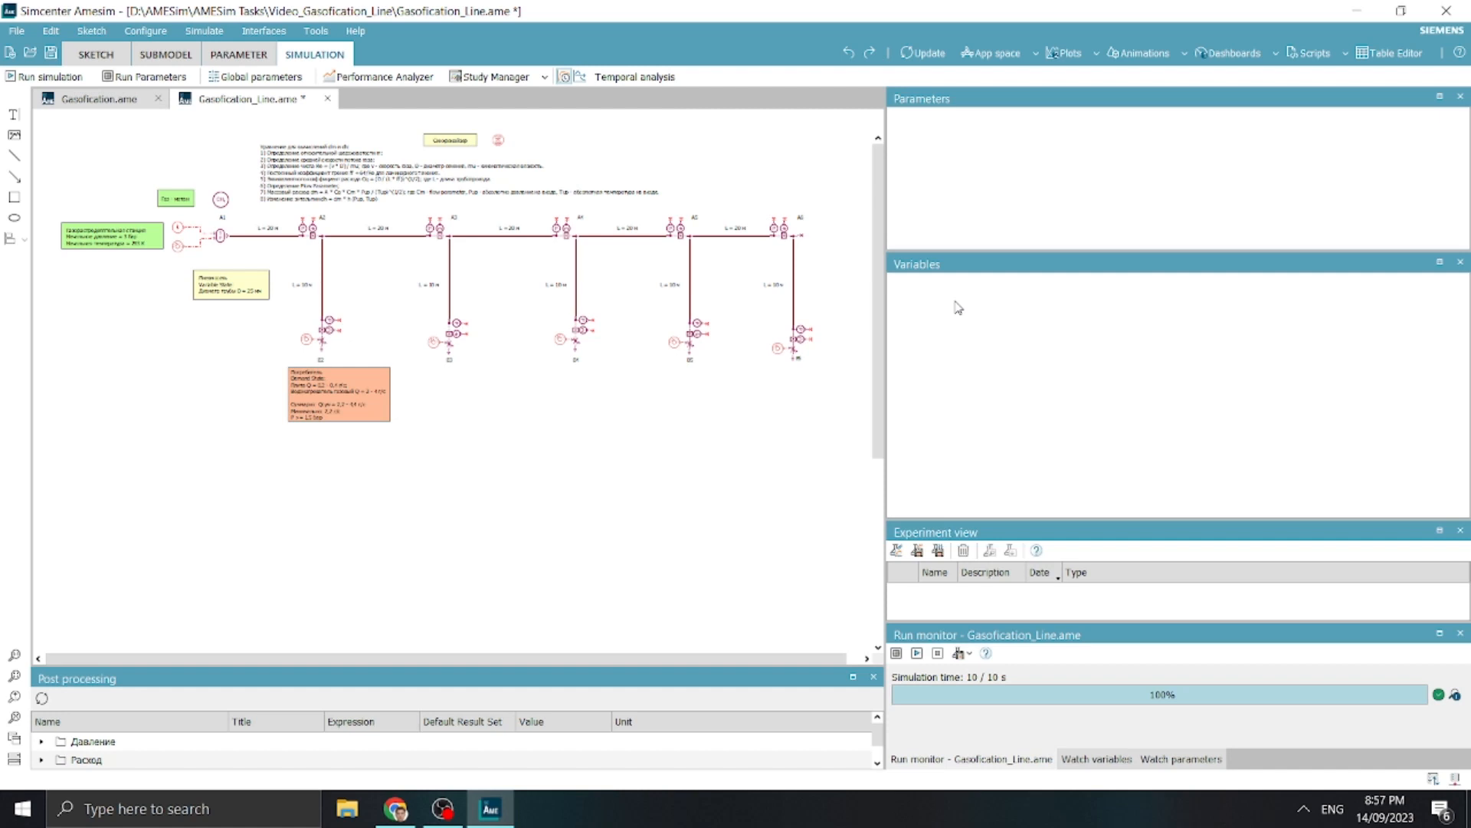
Open the gas line dashboard, play the result animation and pause it partway through
{"action": "left_click", "coordinate": [1228, 52]}
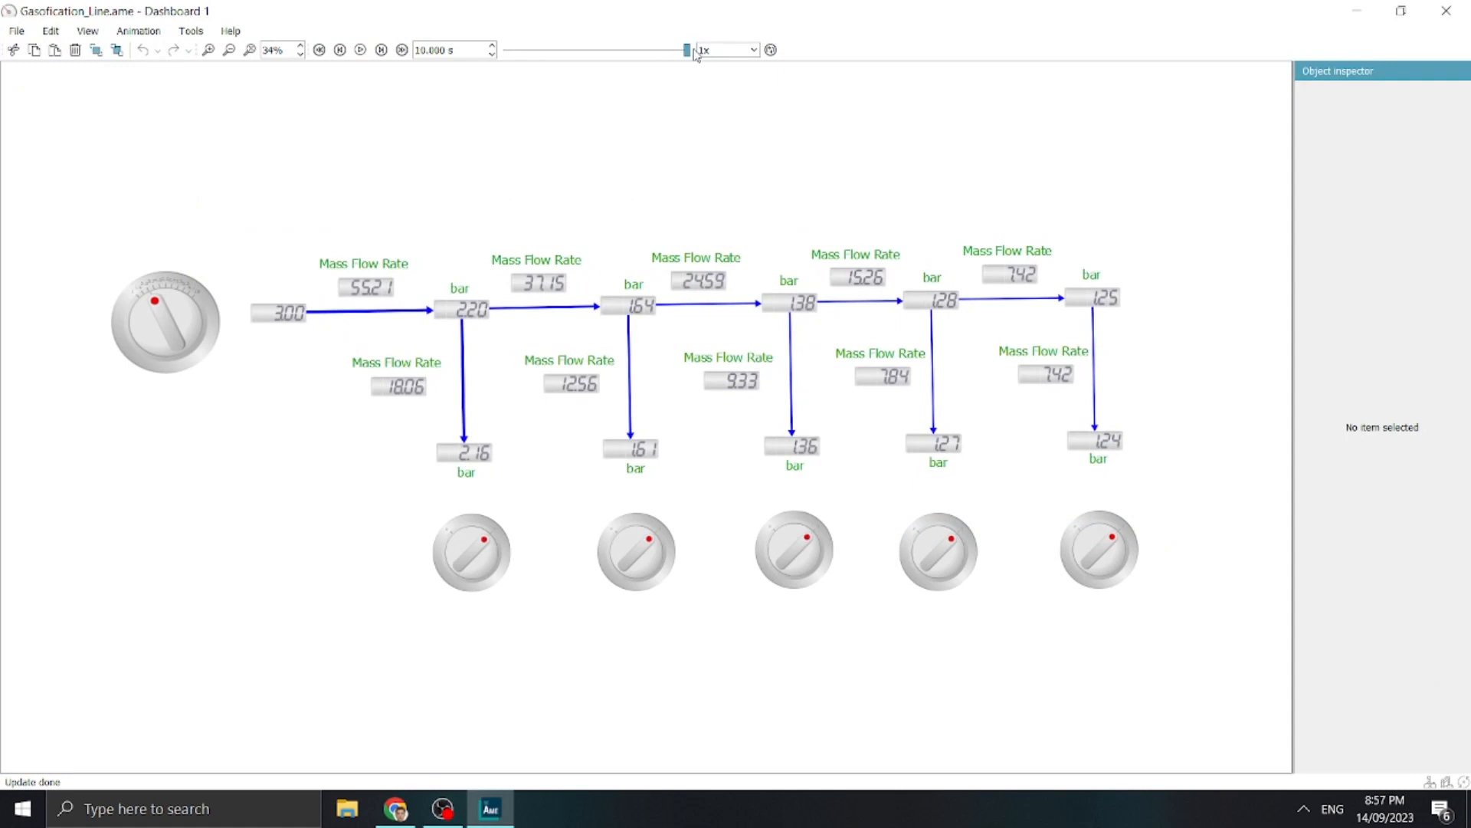
{"action": "left_click", "coordinate": [360, 50]}
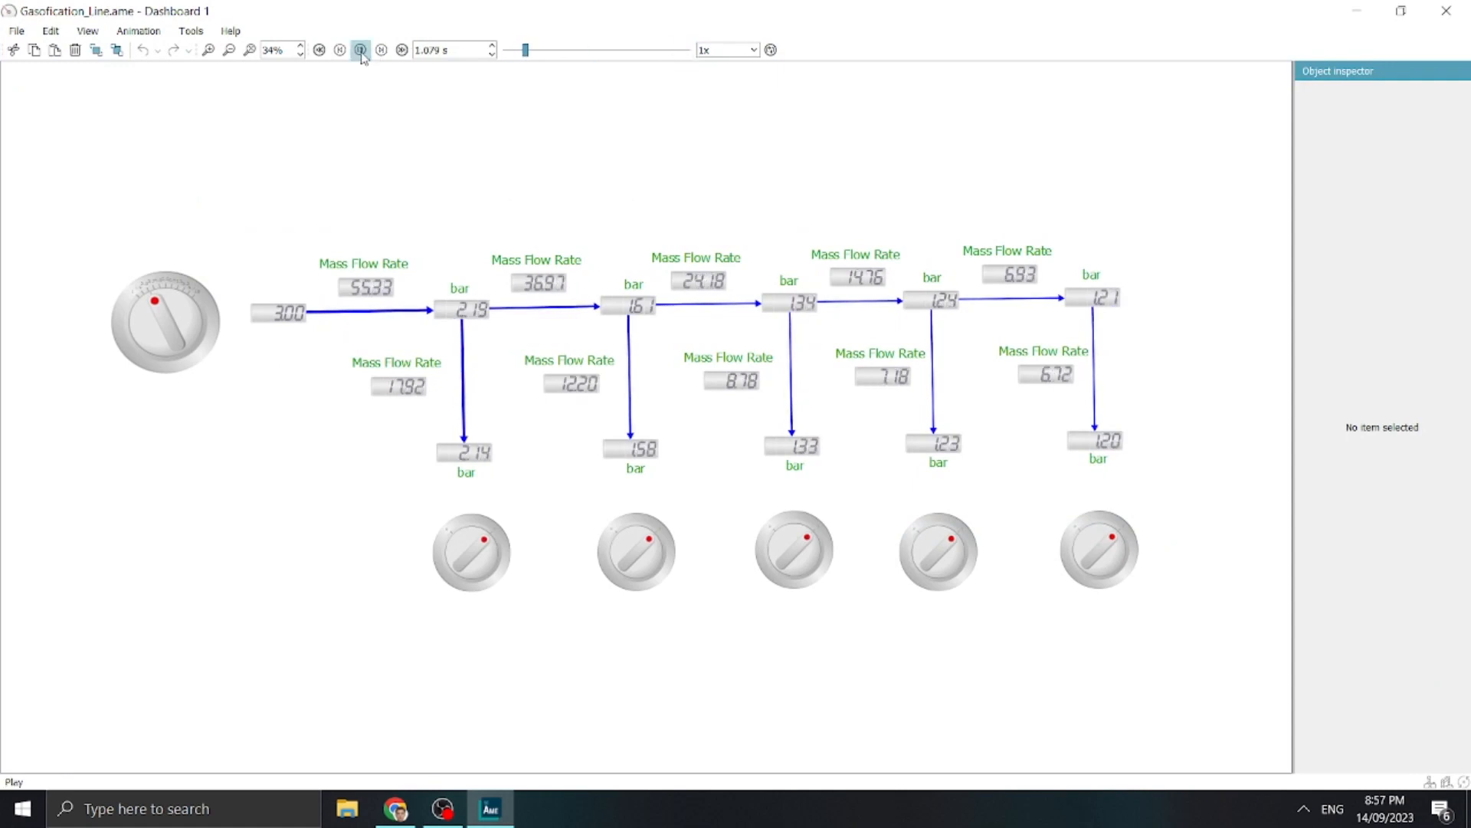
{"action": "left_click", "coordinate": [361, 56]}
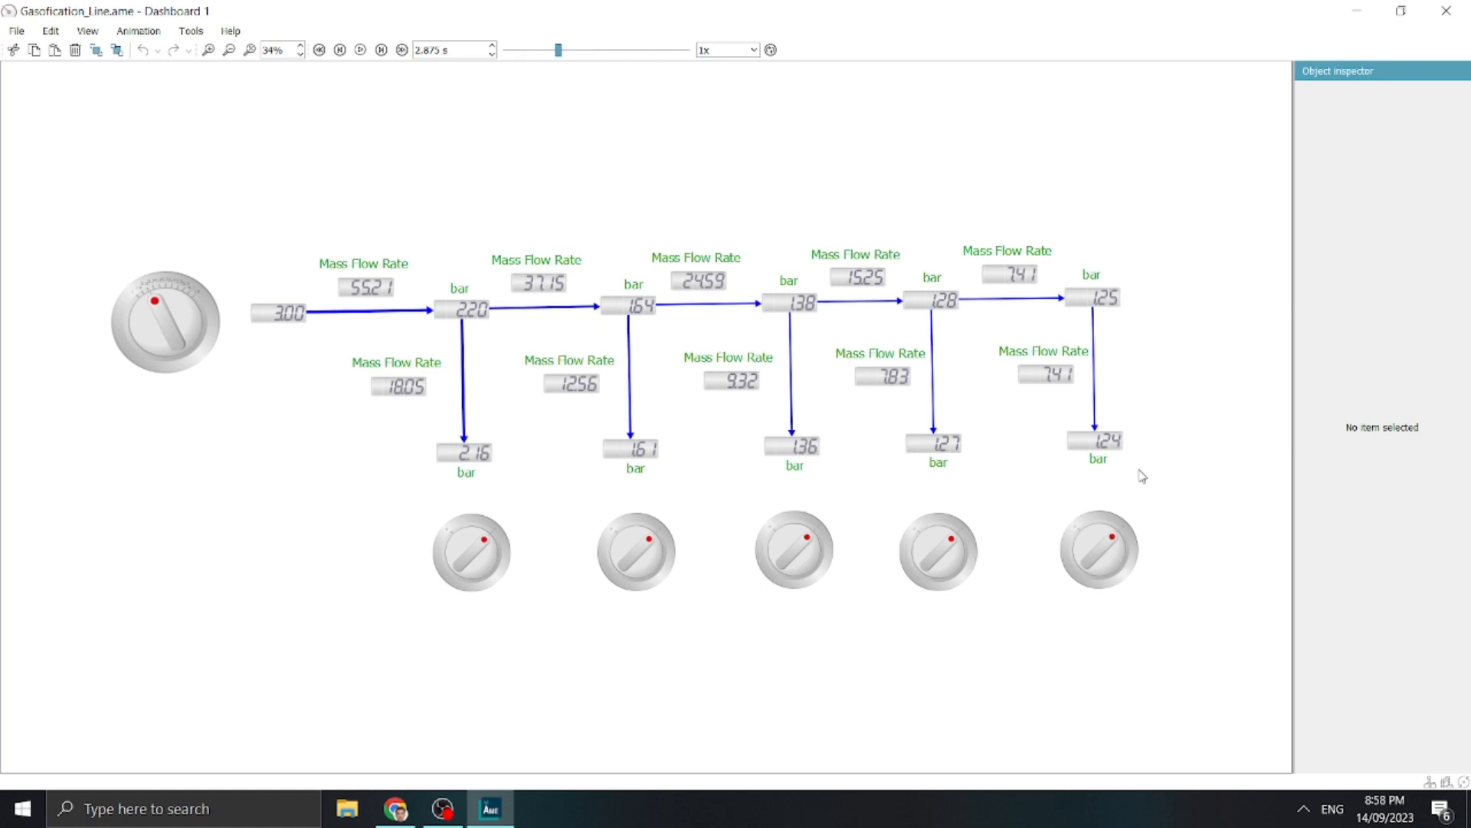
Examine the pressure and mass flow rate readings of the last consumer branch on the dashboard, and close the dashboard
{"action": "left_click_drag", "start_coordinate": [1151, 479], "coordinate": [1030, 423]}
{"action": "left_click", "coordinate": [1042, 449]}
{"action": "left_click_drag", "start_coordinate": [980, 397], "coordinate": [1119, 341]}
{"action": "left_click", "coordinate": [1129, 338]}
{"action": "mouse_move", "coordinate": [1154, 476]}
{"action": "left_mouse_down"}
{"action": "mouse_move", "coordinate": [1132, 491]}
{"action": "mouse_move", "coordinate": [1007, 356]}
{"action": "mouse_move", "coordinate": [1140, 447]}
{"action": "mouse_move", "coordinate": [1155, 470]}
{"action": "mouse_move", "coordinate": [1056, 381]}
{"action": "mouse_move", "coordinate": [1154, 482]}
{"action": "left_mouse_up"}
{"action": "left_click", "coordinate": [1146, 497]}
{"action": "left_click_drag", "start_coordinate": [979, 328], "coordinate": [1082, 401]}
{"action": "left_click", "coordinate": [1191, 339]}
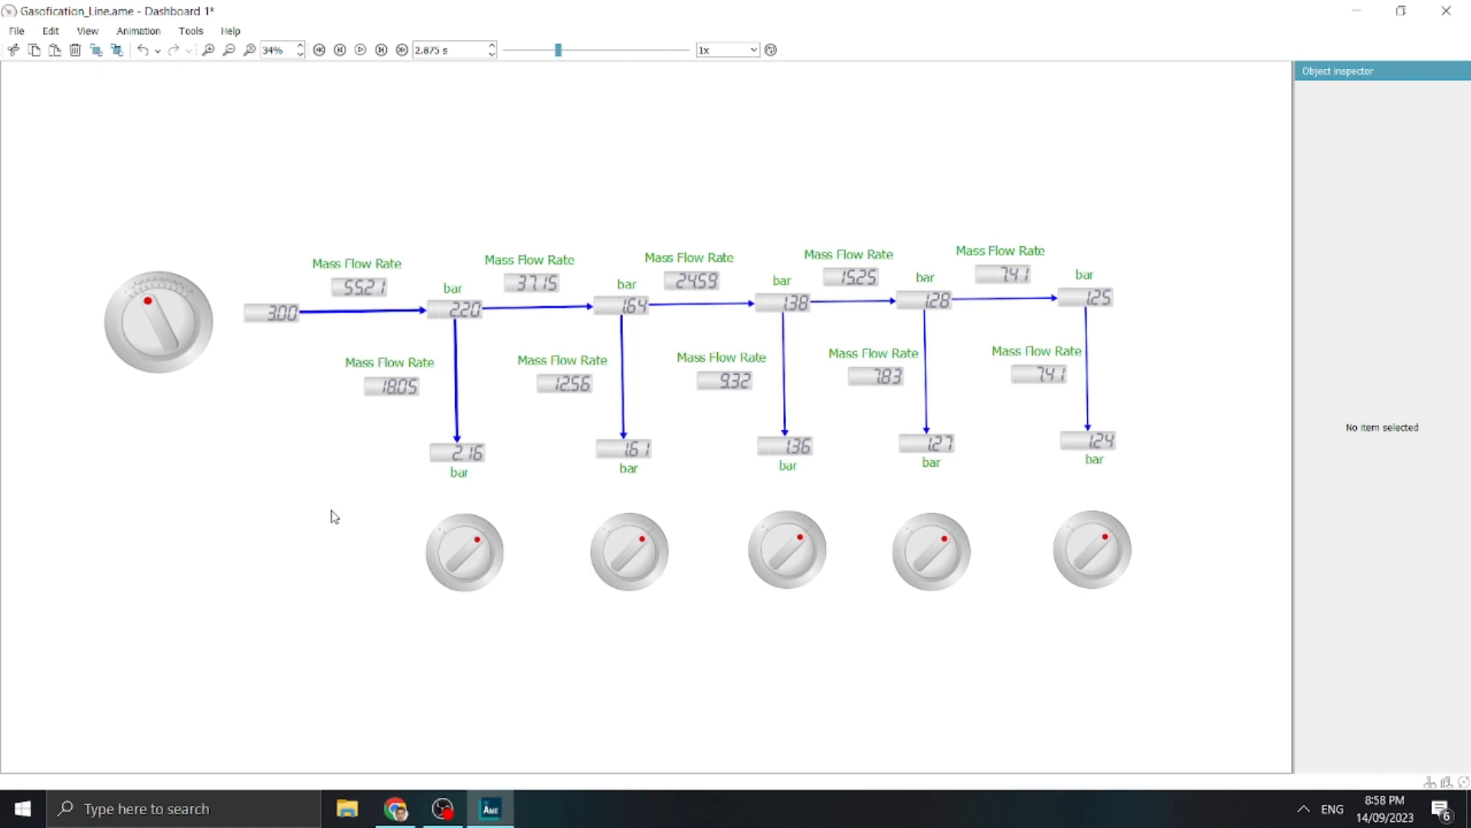
{"action": "left_click", "coordinate": [1446, 11]}
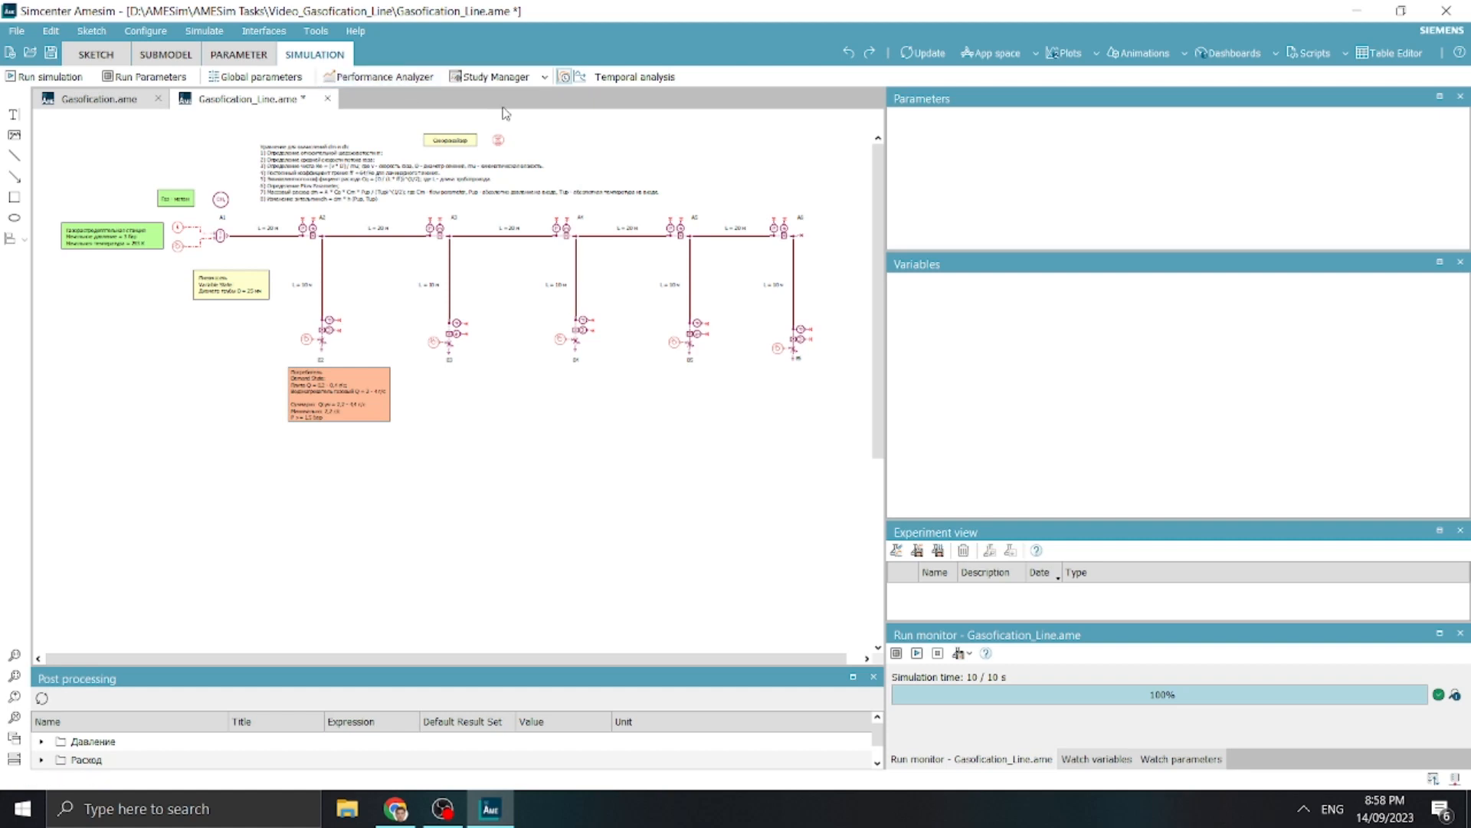
Open the Study Manager, view its Studies page and return to the study's input parameters
{"action": "left_click", "coordinate": [512, 82]}
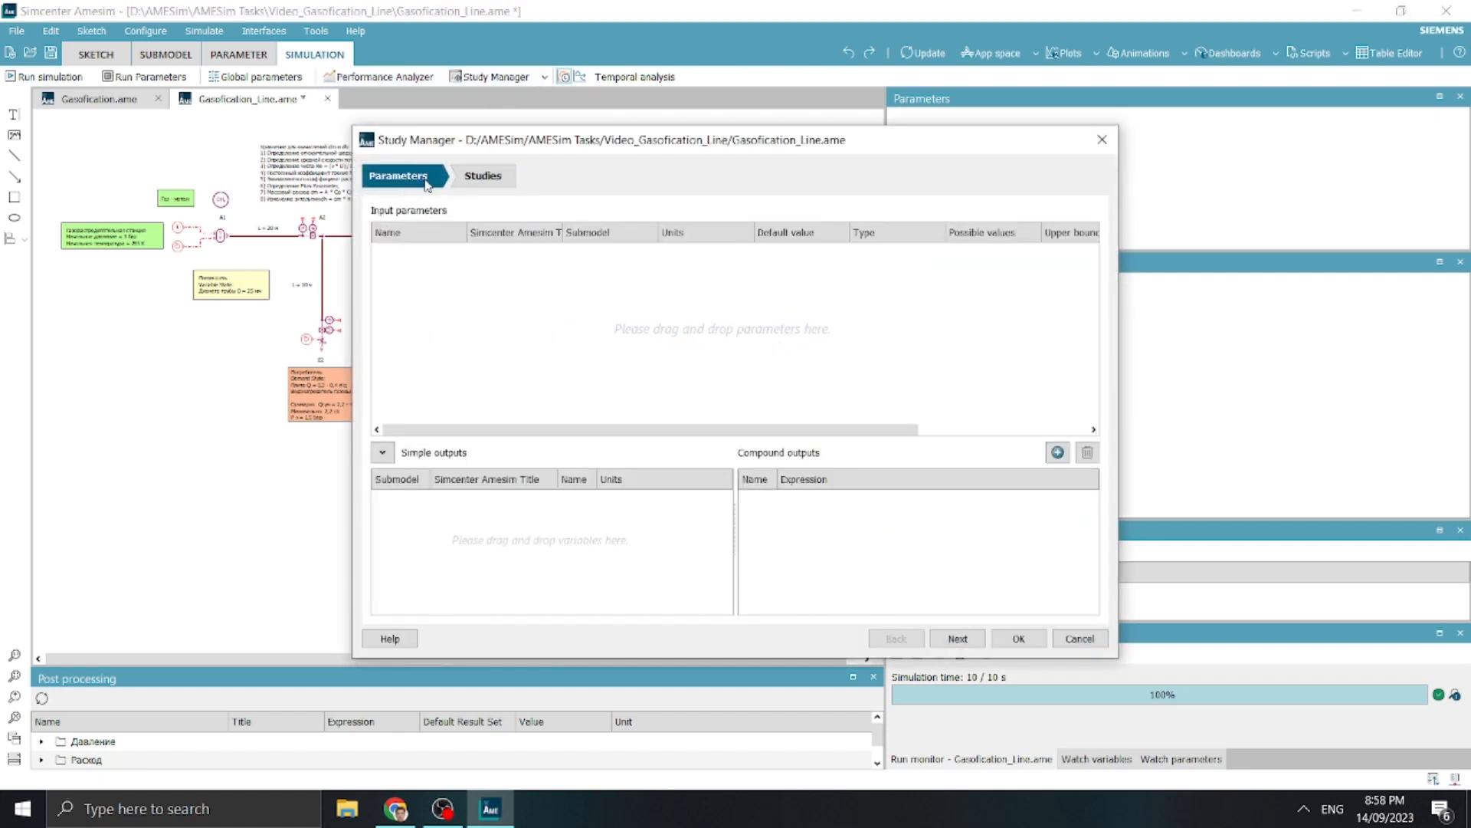
{"action": "left_click", "coordinate": [457, 181]}
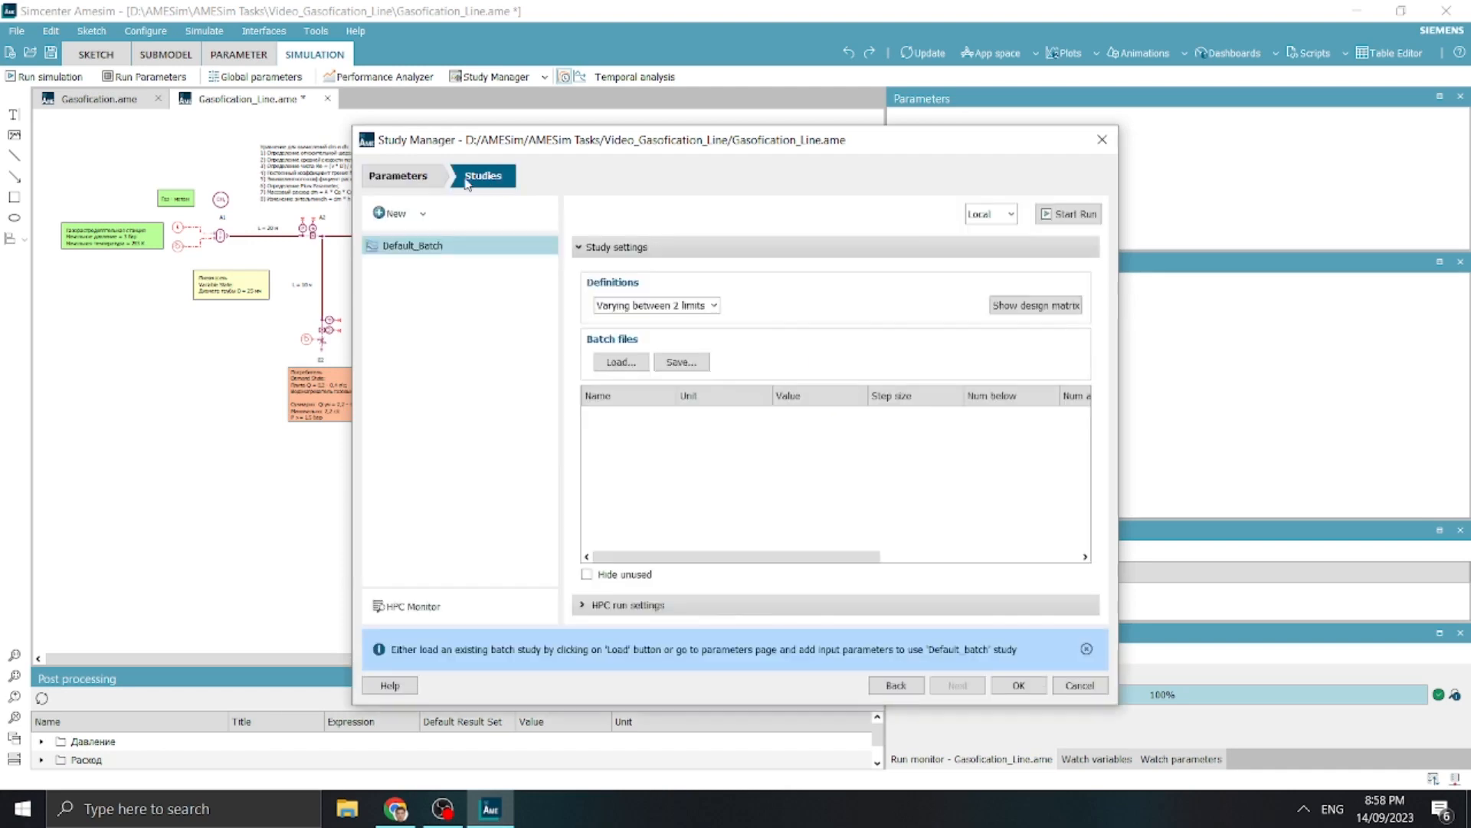
{"action": "left_click", "coordinate": [420, 178]}
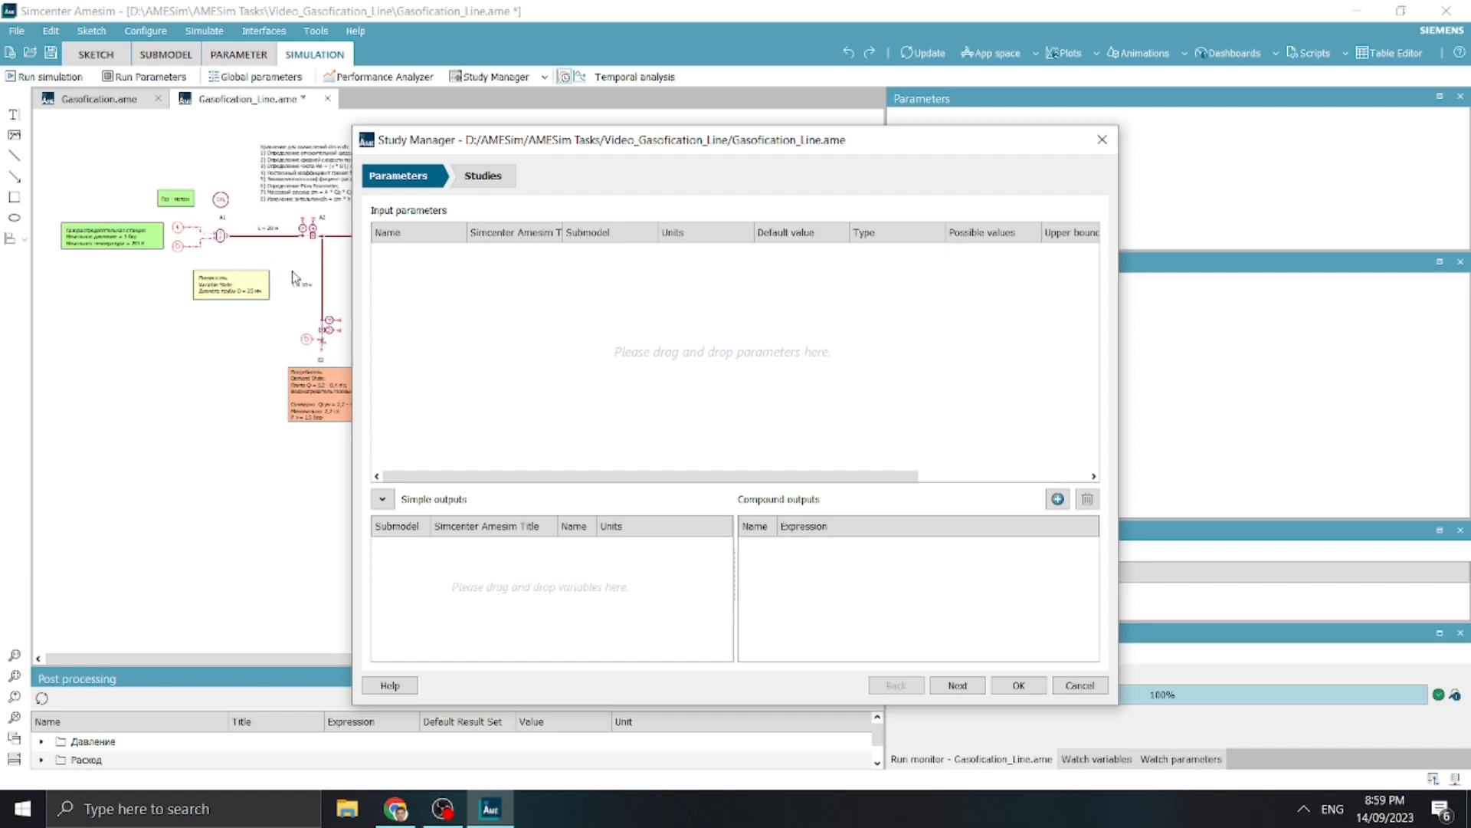
{"action": "right_click", "coordinate": [331, 344]}
{"action": "left_click", "coordinate": [377, 430]}
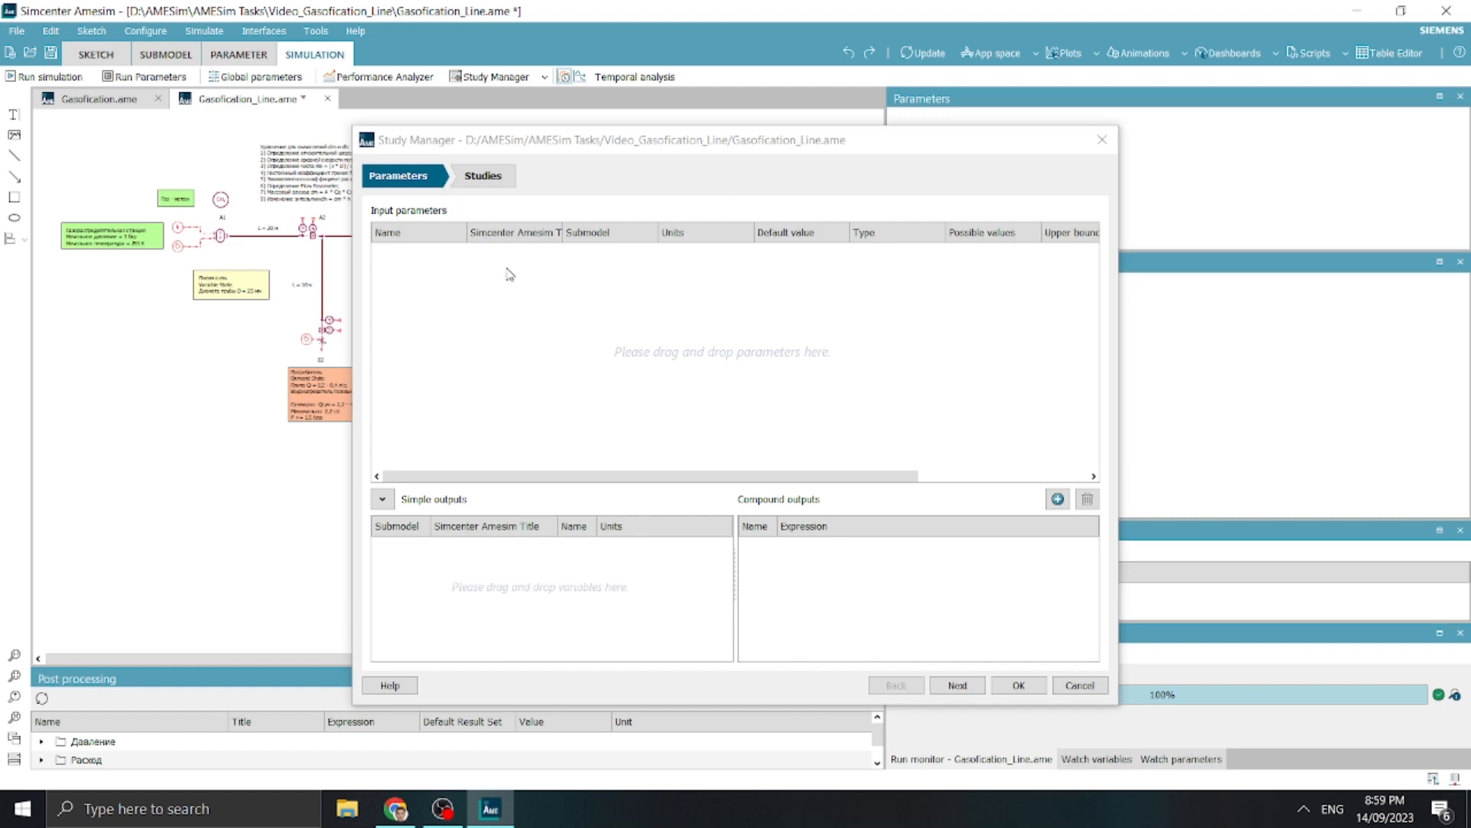
Add the global parameters d, L1 and L2 from the global parameter setup to the study's input parameters, and close the setup
{"action": "left_click_drag", "start_coordinate": [585, 149], "coordinate": [749, 137]}
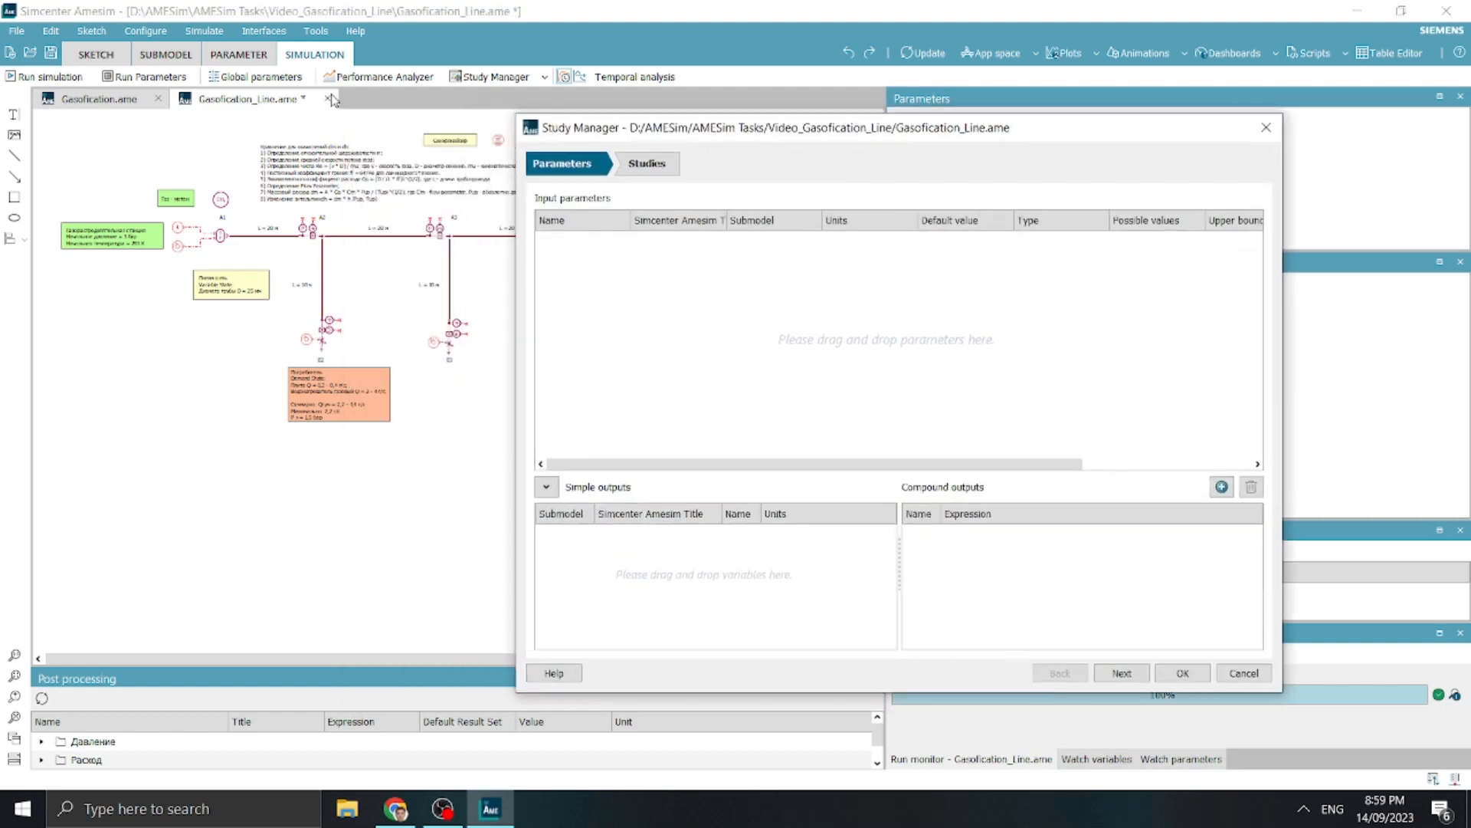
{"action": "left_click", "coordinate": [256, 76]}
{"action": "left_click_drag", "start_coordinate": [510, 243], "coordinate": [1085, 272]}
{"action": "double_click", "coordinate": [759, 396]}
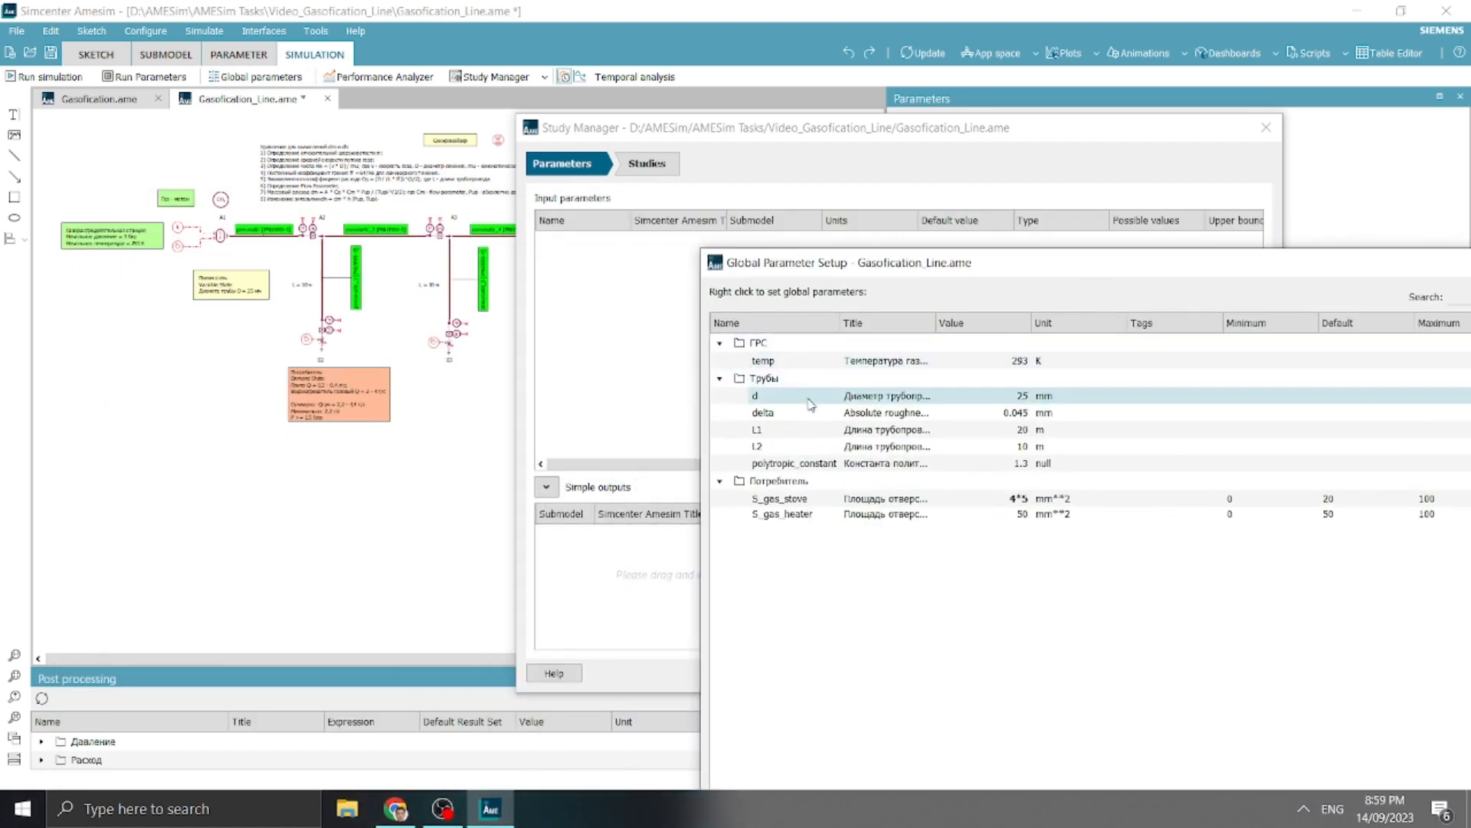
{"action": "left_click", "coordinate": [759, 433]}
{"action": "left_click", "coordinate": [789, 447], "text": "shift"}
{"action": "left_click_drag", "start_coordinate": [791, 447], "coordinate": [640, 343]}
{"action": "left_click_drag", "start_coordinate": [1315, 268], "coordinate": [667, 115]}
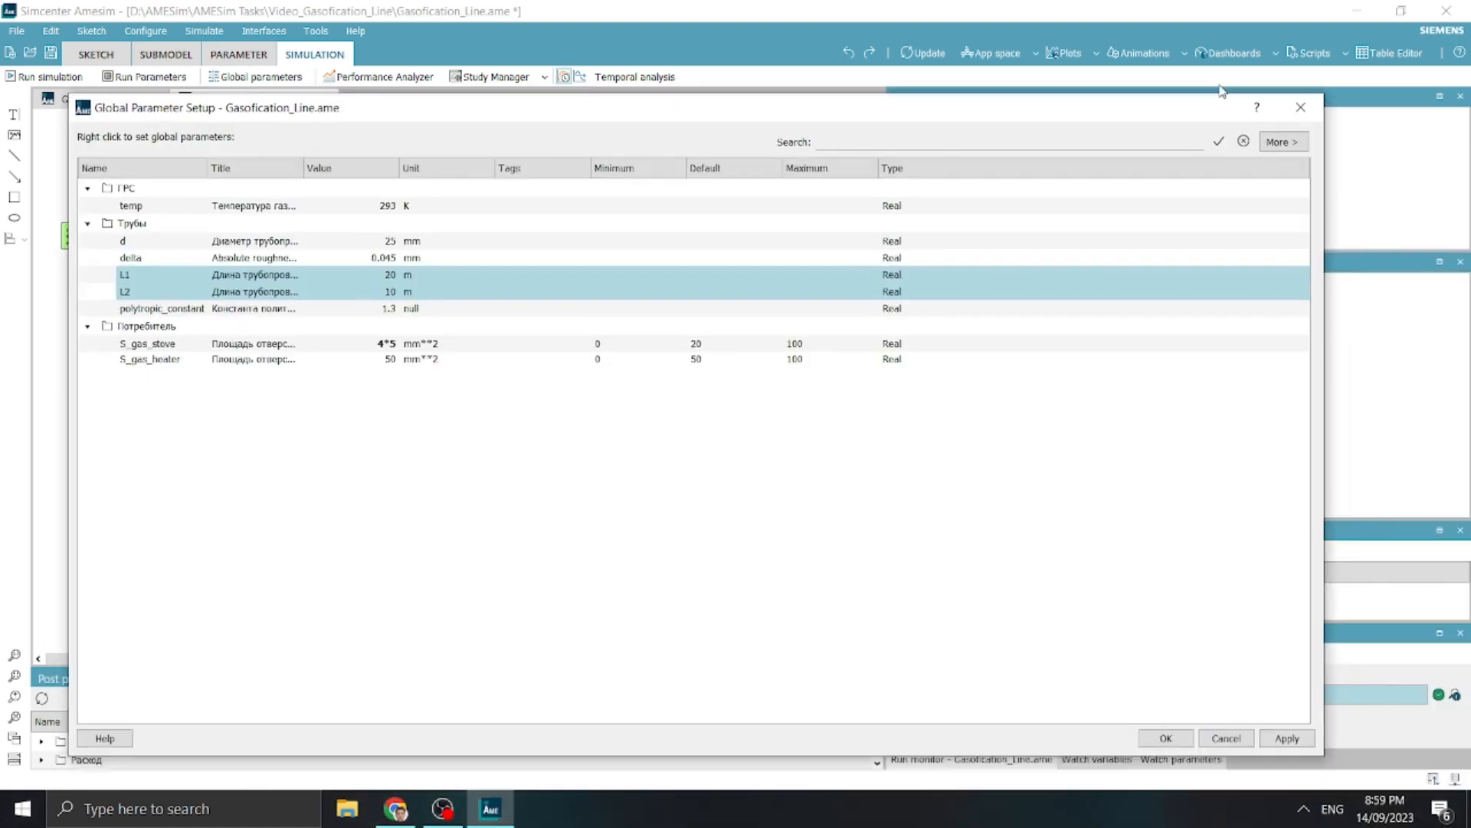
{"action": "left_click", "coordinate": [1298, 108]}
Add the source's external input parameter "value for output" to the study inputs and widen the table to show full titles
{"action": "left_click", "coordinate": [178, 251]}
{"action": "left_click_drag", "start_coordinate": [885, 129], "coordinate": [528, 130]}
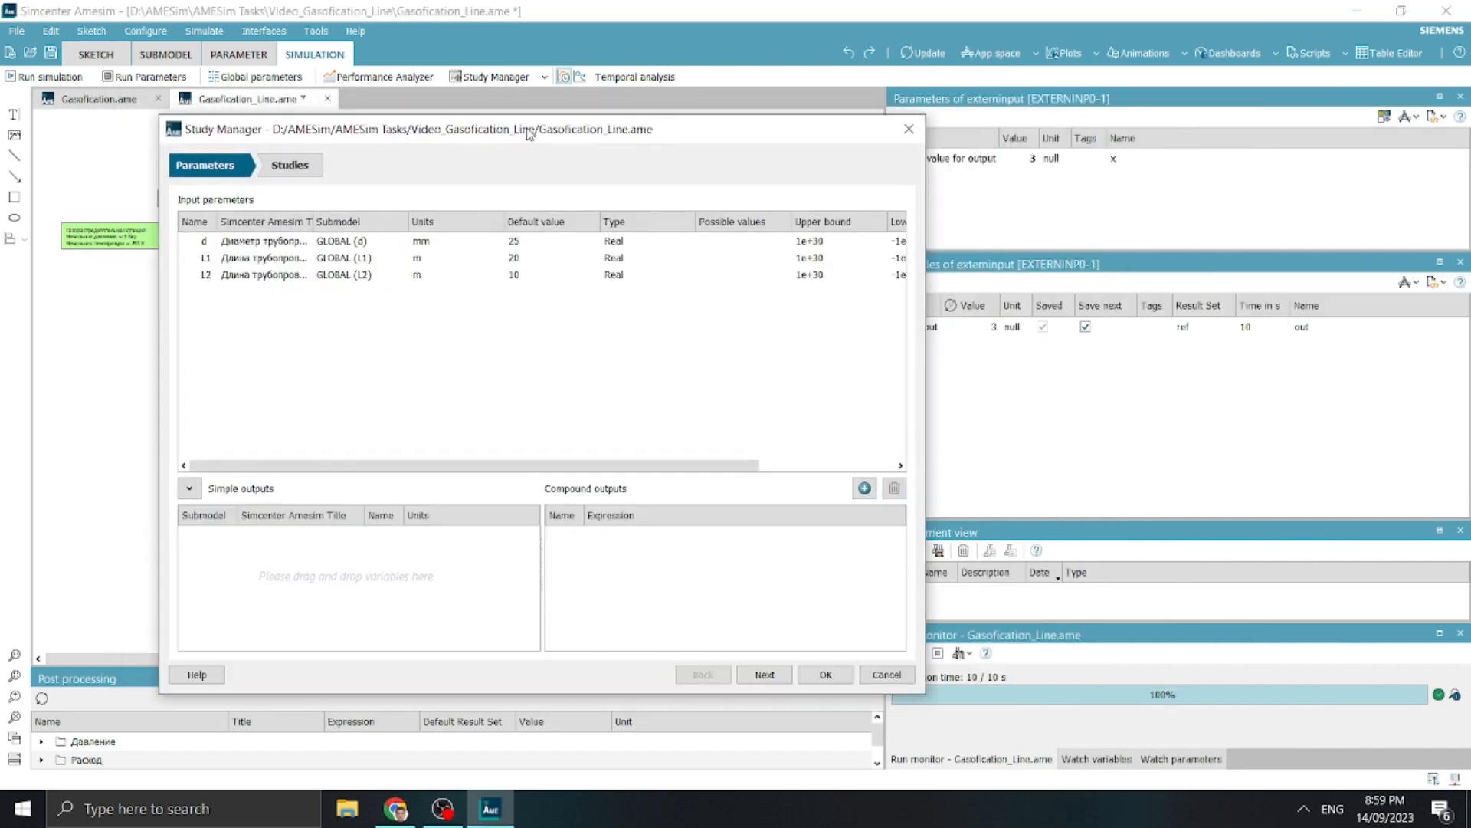
{"action": "left_click_drag", "start_coordinate": [441, 350], "coordinate": [397, 351]}
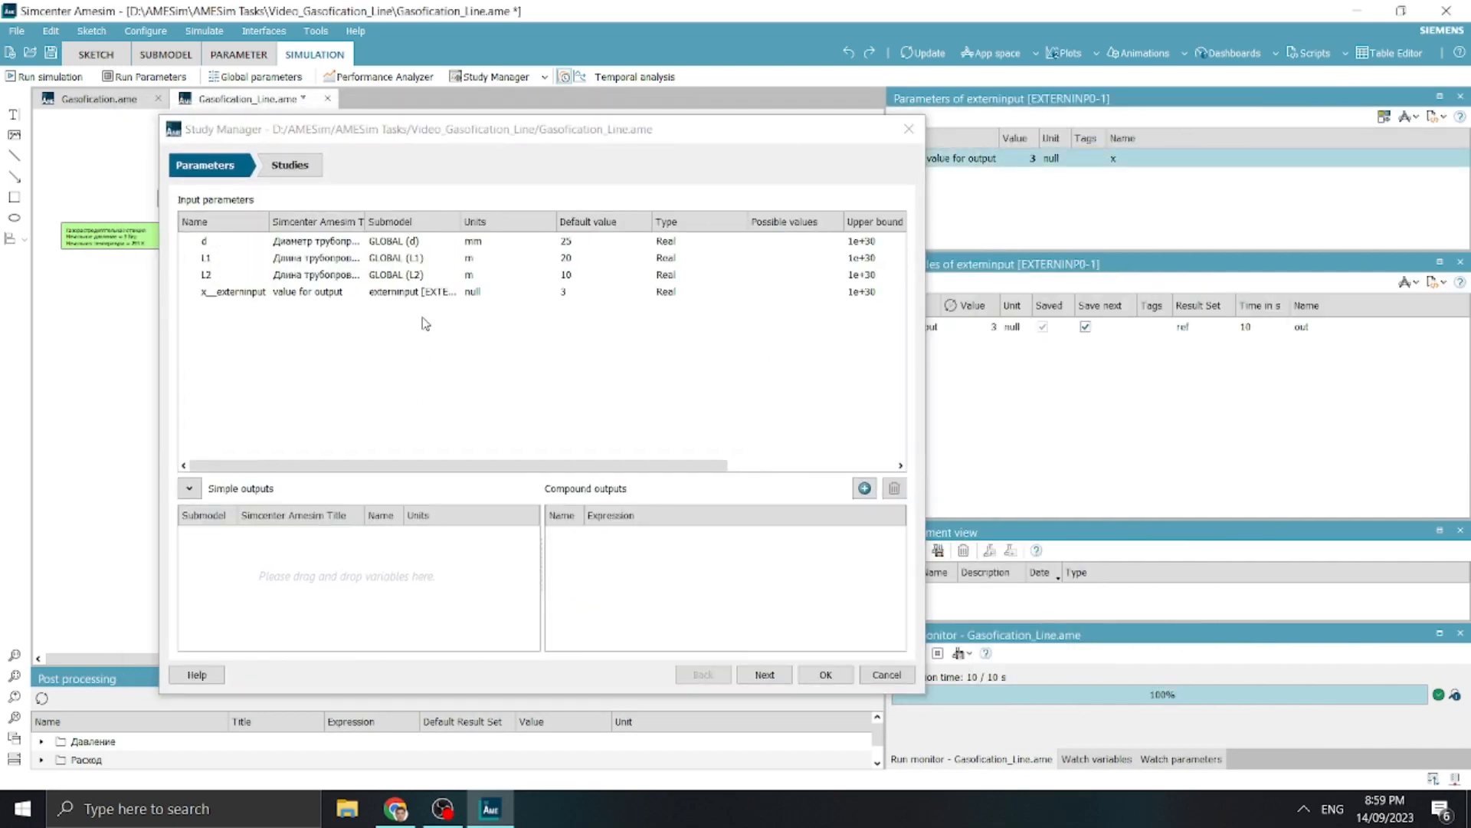
{"action": "left_click_drag", "start_coordinate": [931, 197], "coordinate": [1287, 198]}
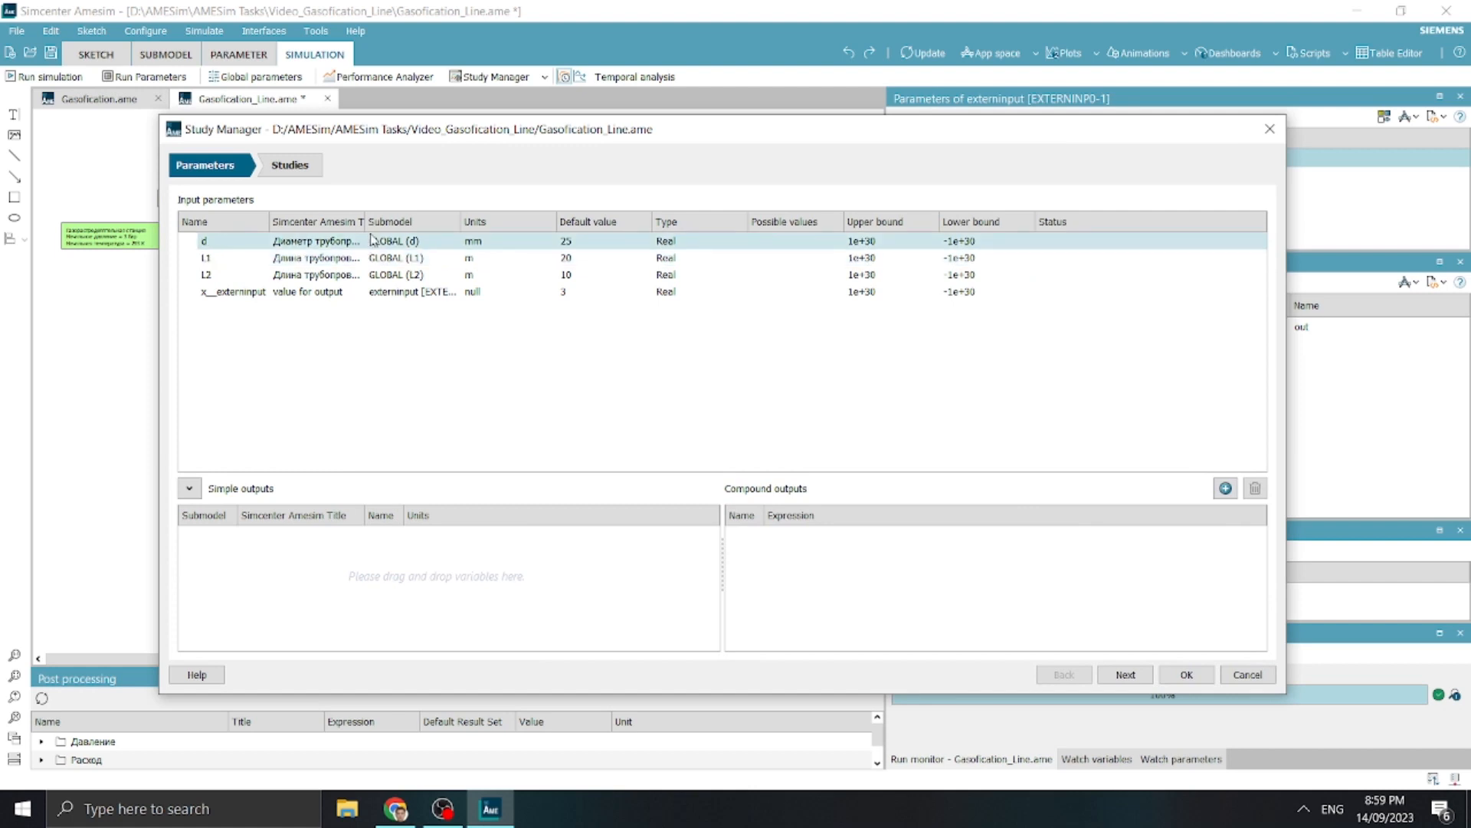
{"action": "left_click_drag", "start_coordinate": [367, 221], "coordinate": [507, 221]}
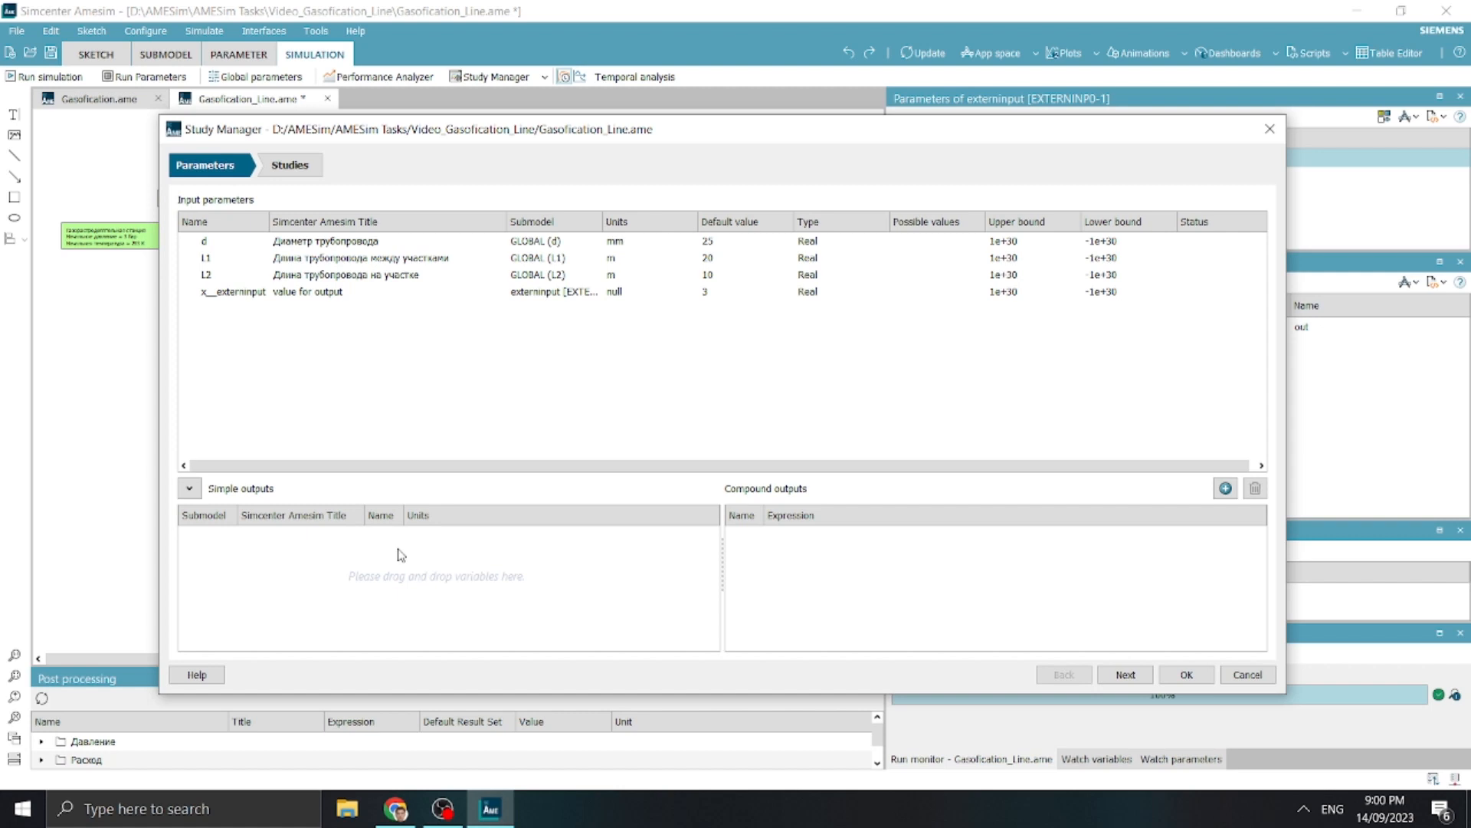
{"action": "left_click", "coordinate": [260, 291]}
{"action": "left_click", "coordinate": [230, 241]}
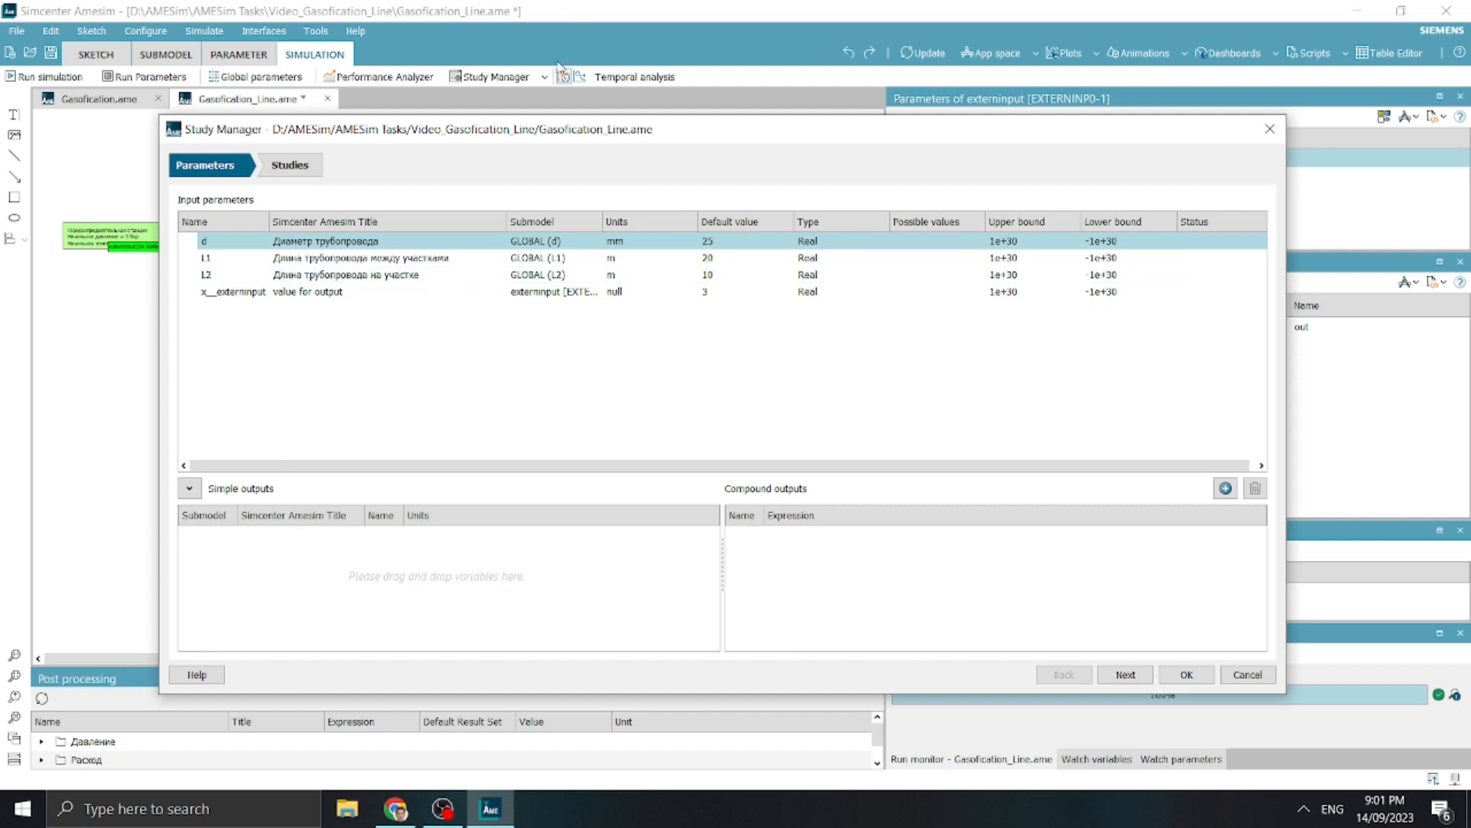
Plot the pressure at port 3 of the last consumer branch's pressure sensor
{"action": "left_click_drag", "start_coordinate": [528, 127], "coordinate": [1265, 131]}
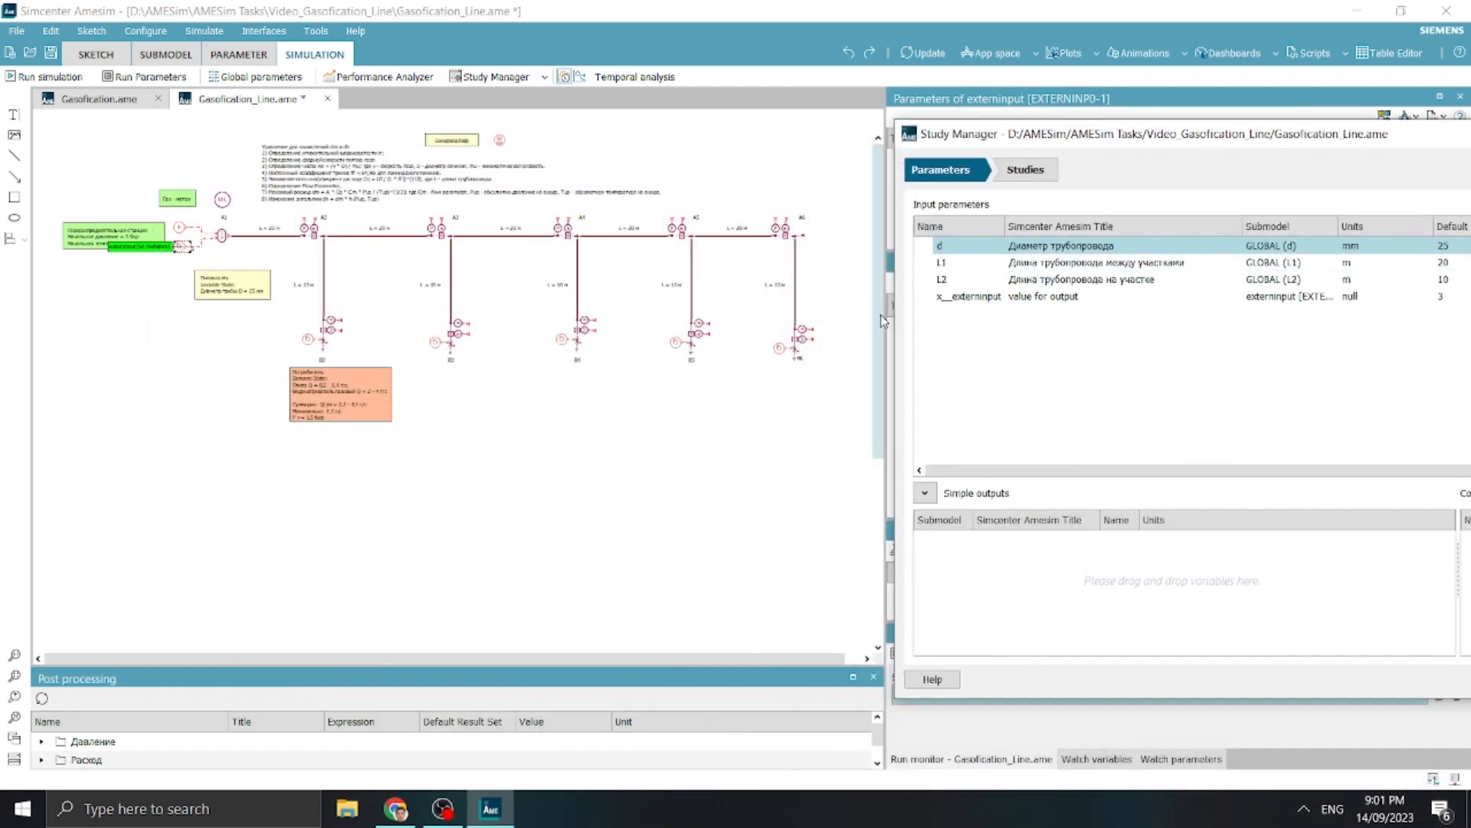
{"action": "left_click", "coordinate": [799, 346]}
{"action": "left_click_drag", "start_coordinate": [1076, 133], "coordinate": [471, 672]}
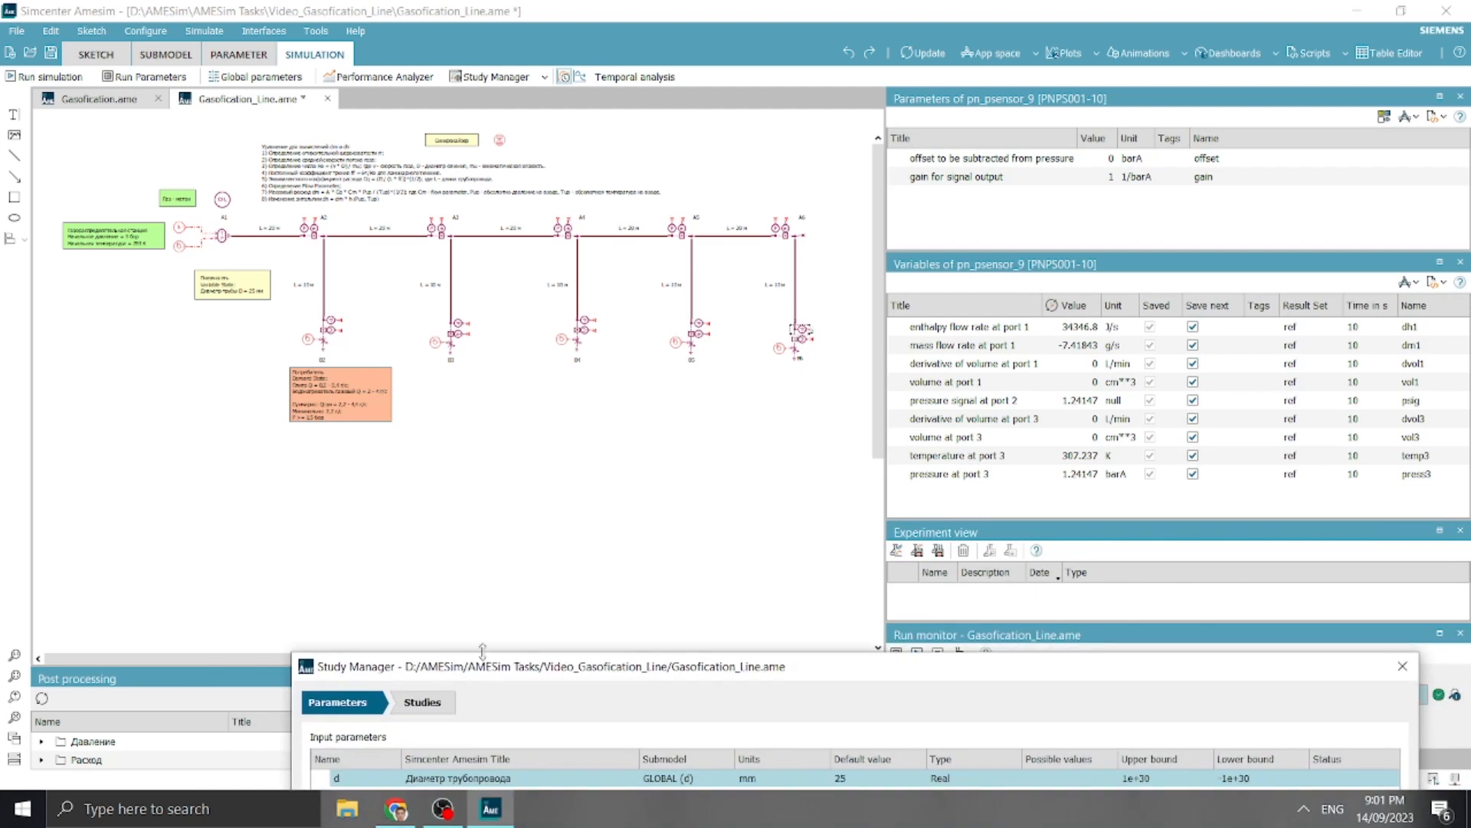
{"action": "mouse_move", "coordinate": [973, 474]}
{"action": "left_mouse_down"}
{"action": "mouse_move", "coordinate": [458, 210]}
{"action": "mouse_move", "coordinate": [283, 186]}
{"action": "mouse_move", "coordinate": [310, 191]}
{"action": "left_mouse_up"}
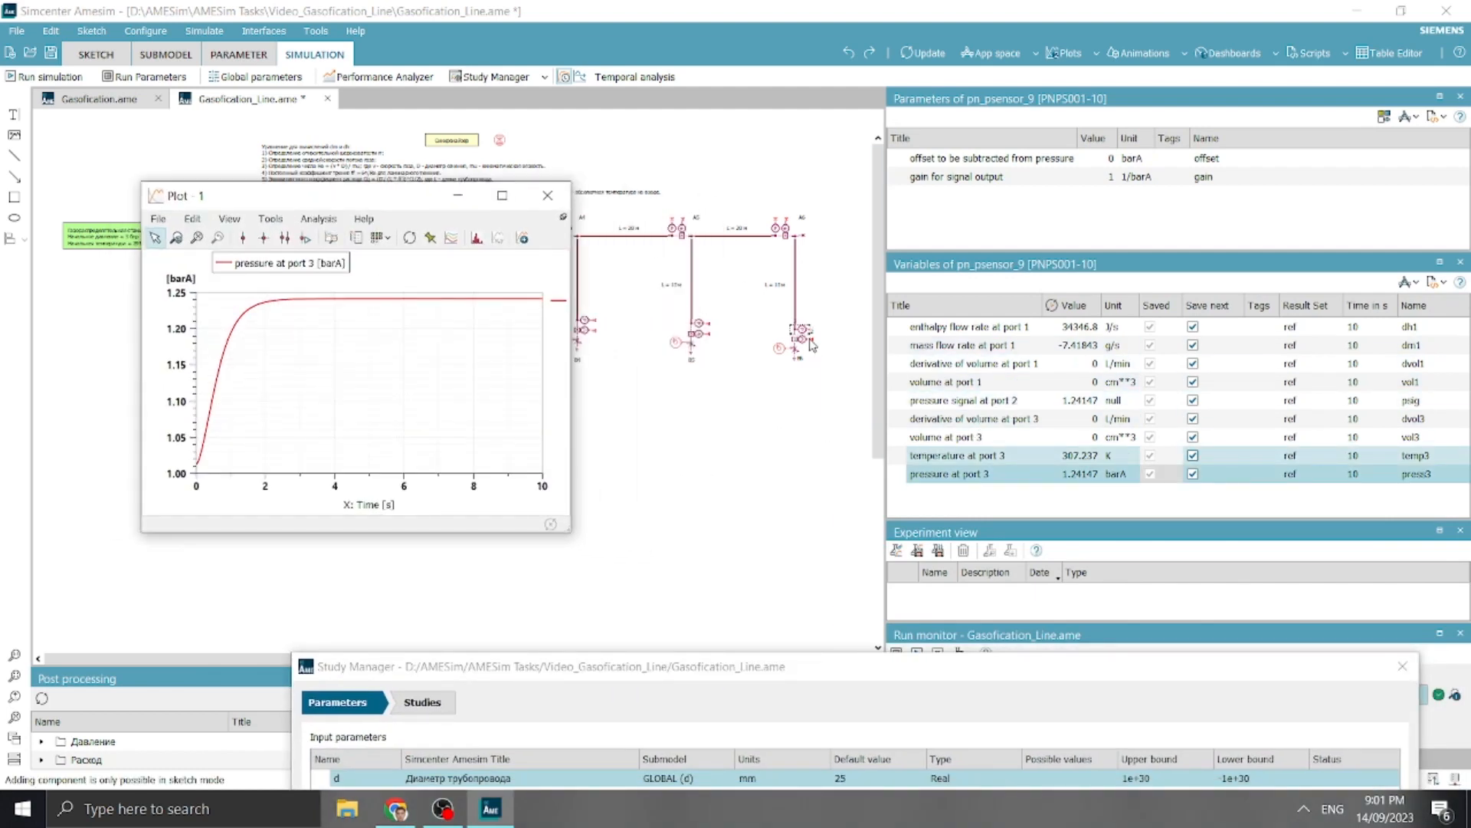
Plot the mass flow rate at port 1 of the last branch's flow sensor, close that plot and add the variable to the simple outputs
{"action": "left_click", "coordinate": [811, 345]}
{"action": "left_click_drag", "start_coordinate": [984, 345], "coordinate": [615, 364]}
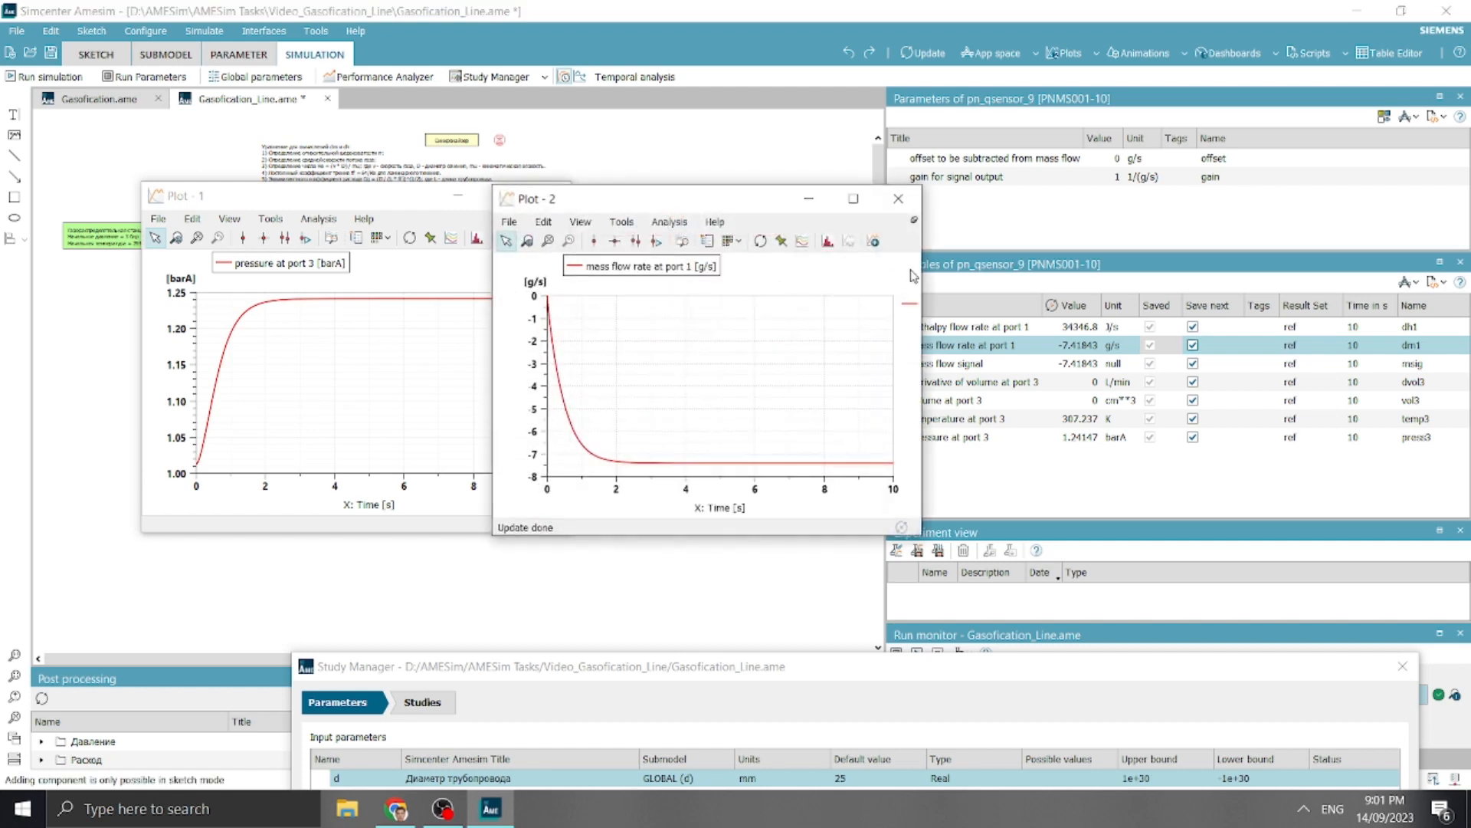
{"action": "left_click", "coordinate": [898, 198]}
{"action": "left_click_drag", "start_coordinate": [537, 666], "coordinate": [1222, 131]}
{"action": "left_click_drag", "start_coordinate": [932, 362], "coordinate": [1096, 597]}
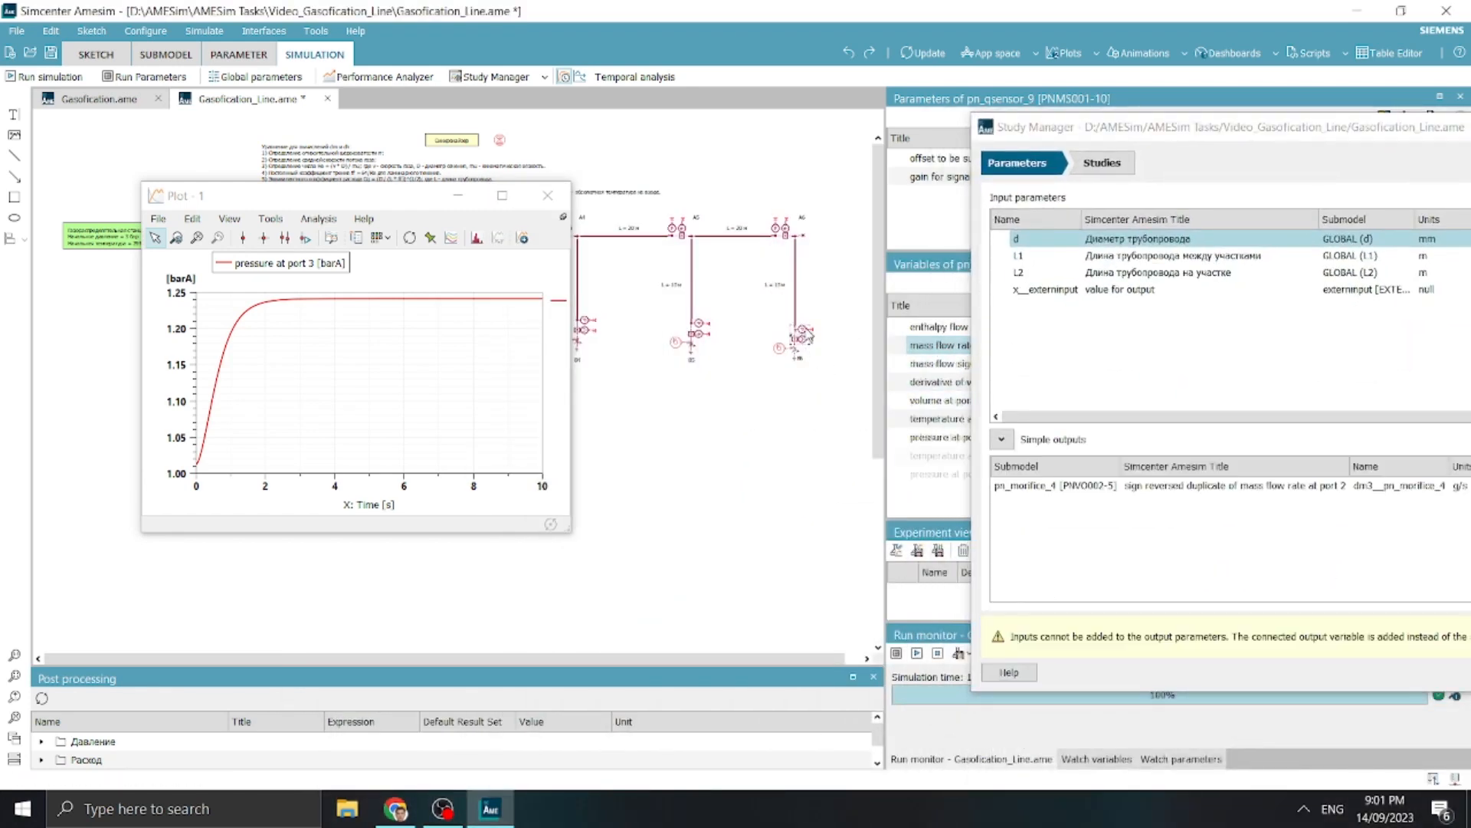
Add the pressure at port 3 of the last branch's pressure sensor to the study's simple outputs and dismiss the notice
{"action": "left_click", "coordinate": [803, 335]}
{"action": "left_click_drag", "start_coordinate": [1097, 129], "coordinate": [49, 43]}
{"action": "left_click_drag", "start_coordinate": [1052, 403], "coordinate": [788, 406]}
{"action": "left_click_drag", "start_coordinate": [967, 476], "coordinate": [184, 456]}
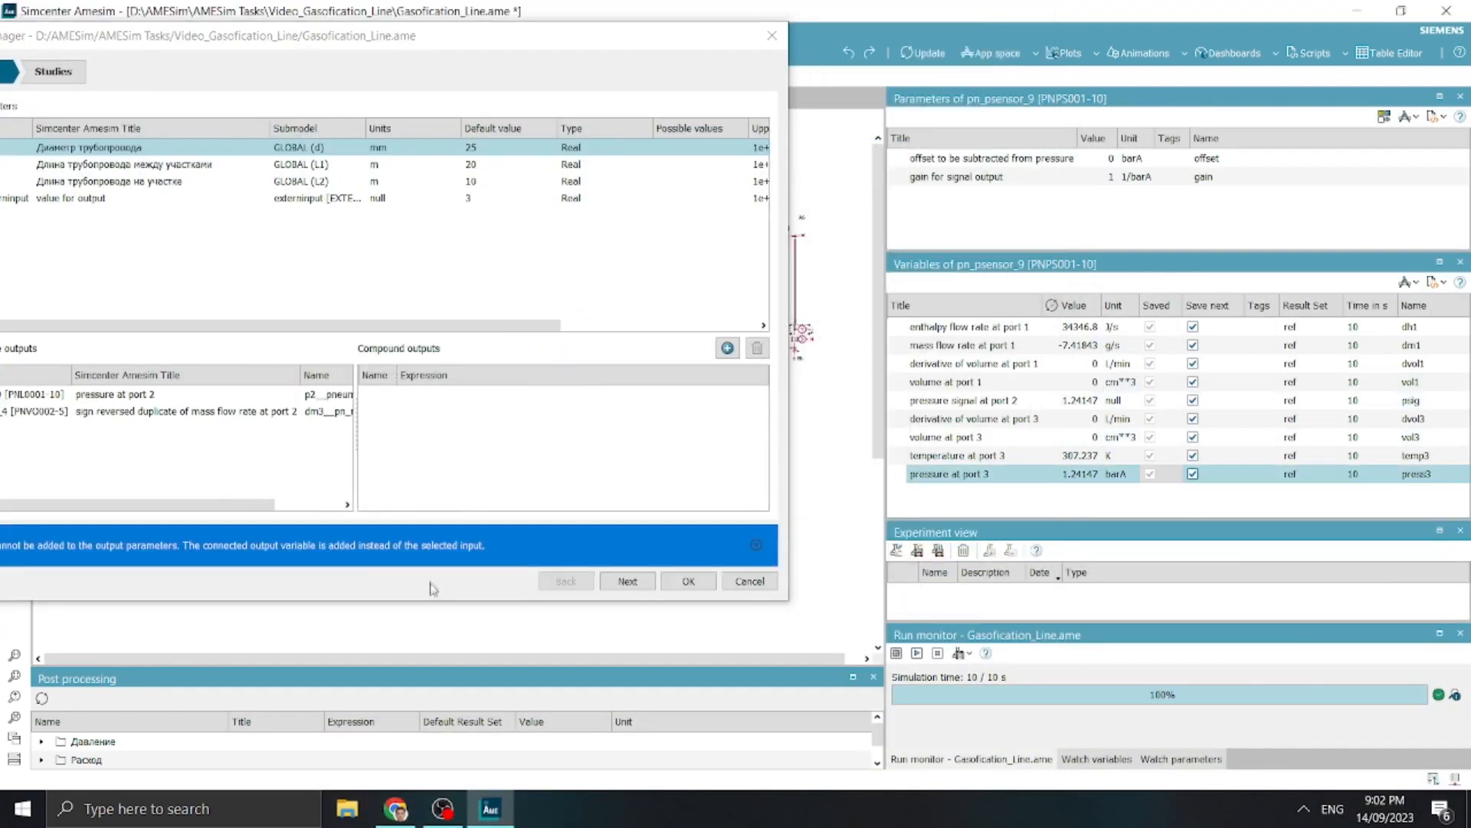
{"action": "left_click", "coordinate": [757, 546]}
Enlarge the Study Manager window and review the pressure and mass flow rate entries among the simple outputs
{"action": "left_click_drag", "start_coordinate": [578, 42], "coordinate": [988, 68]}
{"action": "left_click_drag", "start_coordinate": [1200, 624], "coordinate": [1410, 663]}
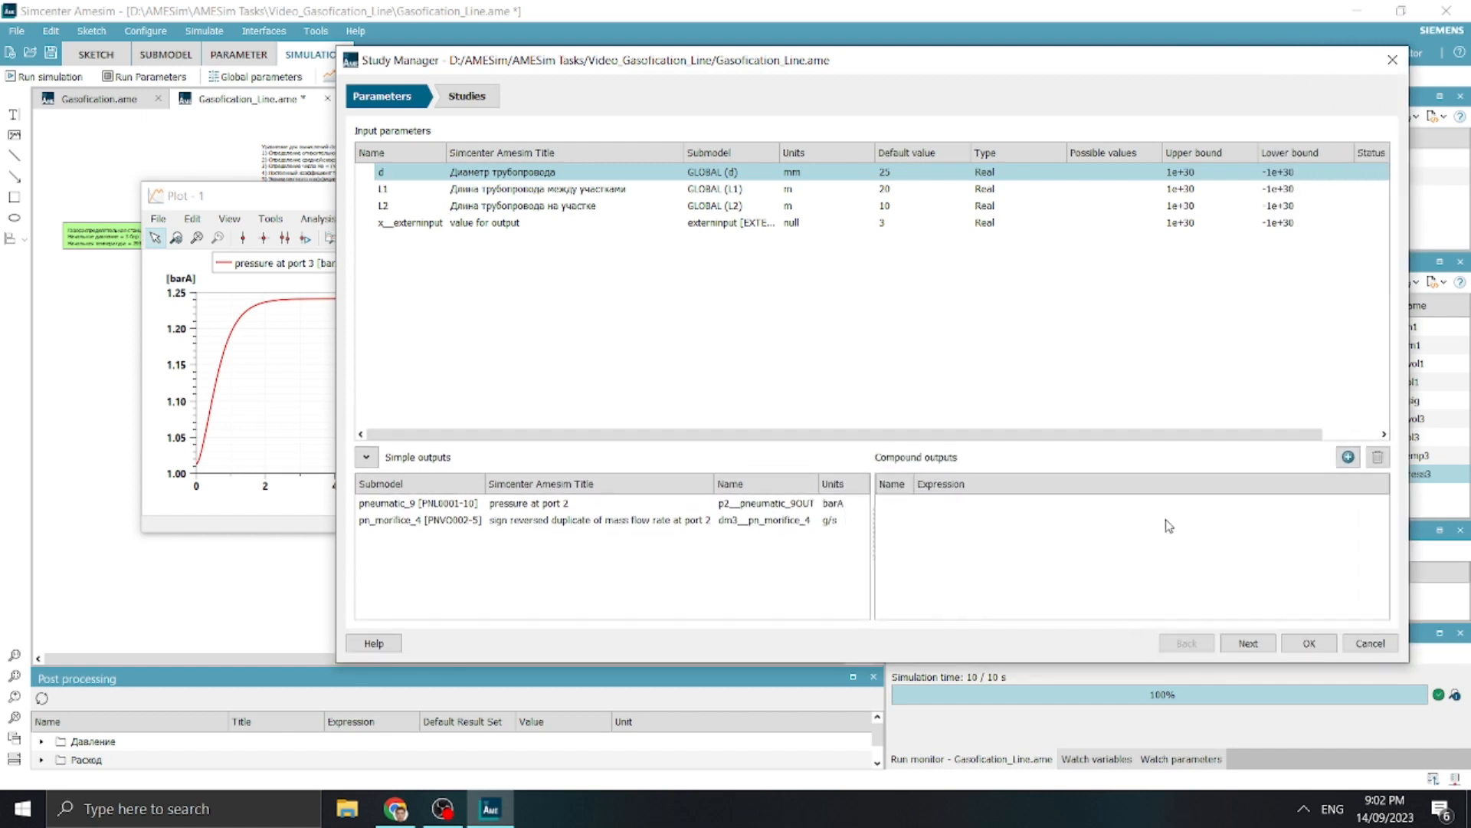
{"action": "left_click", "coordinate": [605, 502]}
{"action": "left_click", "coordinate": [595, 520]}
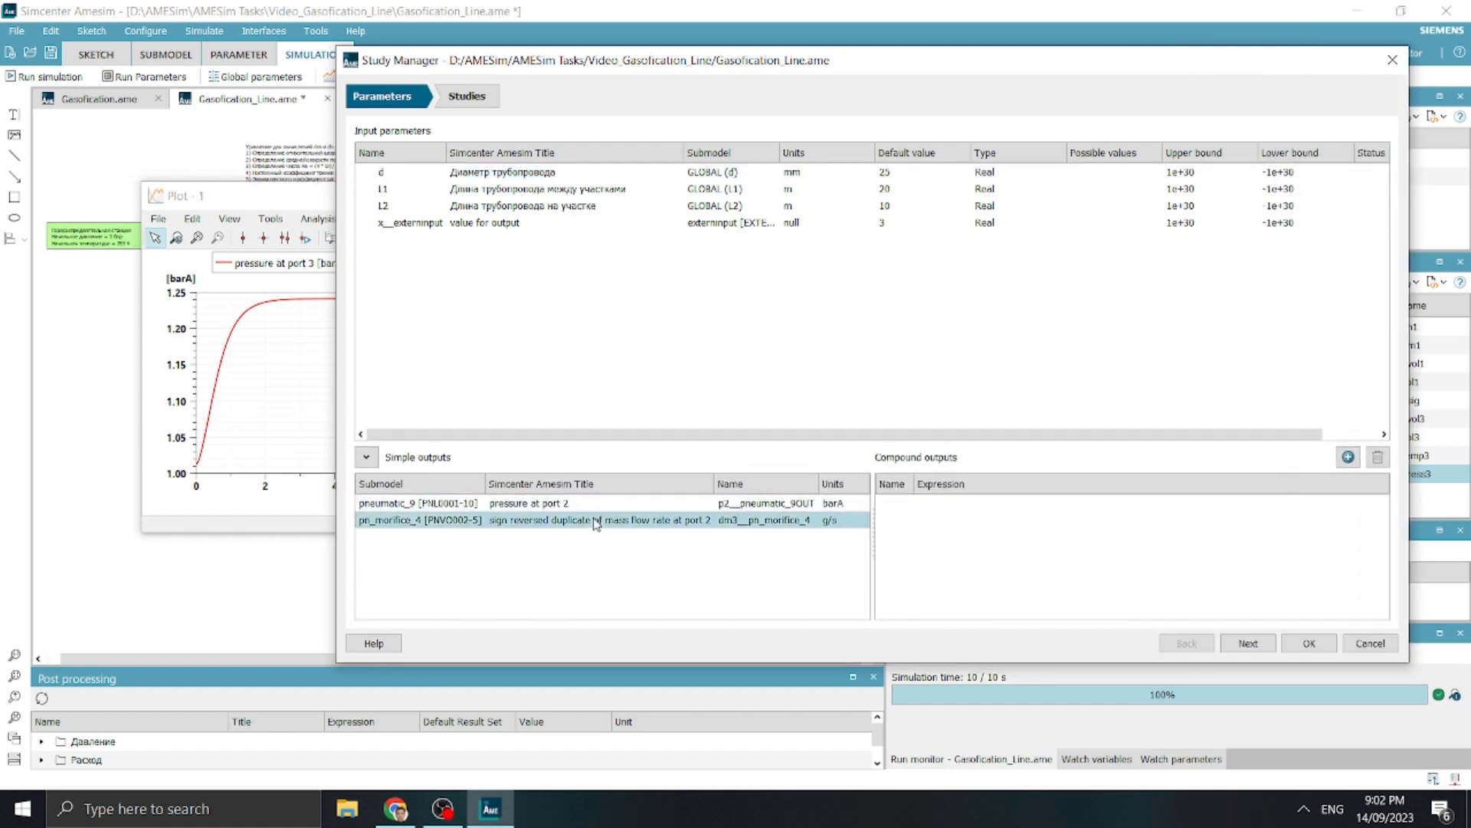
{"action": "left_click", "coordinate": [1187, 546]}
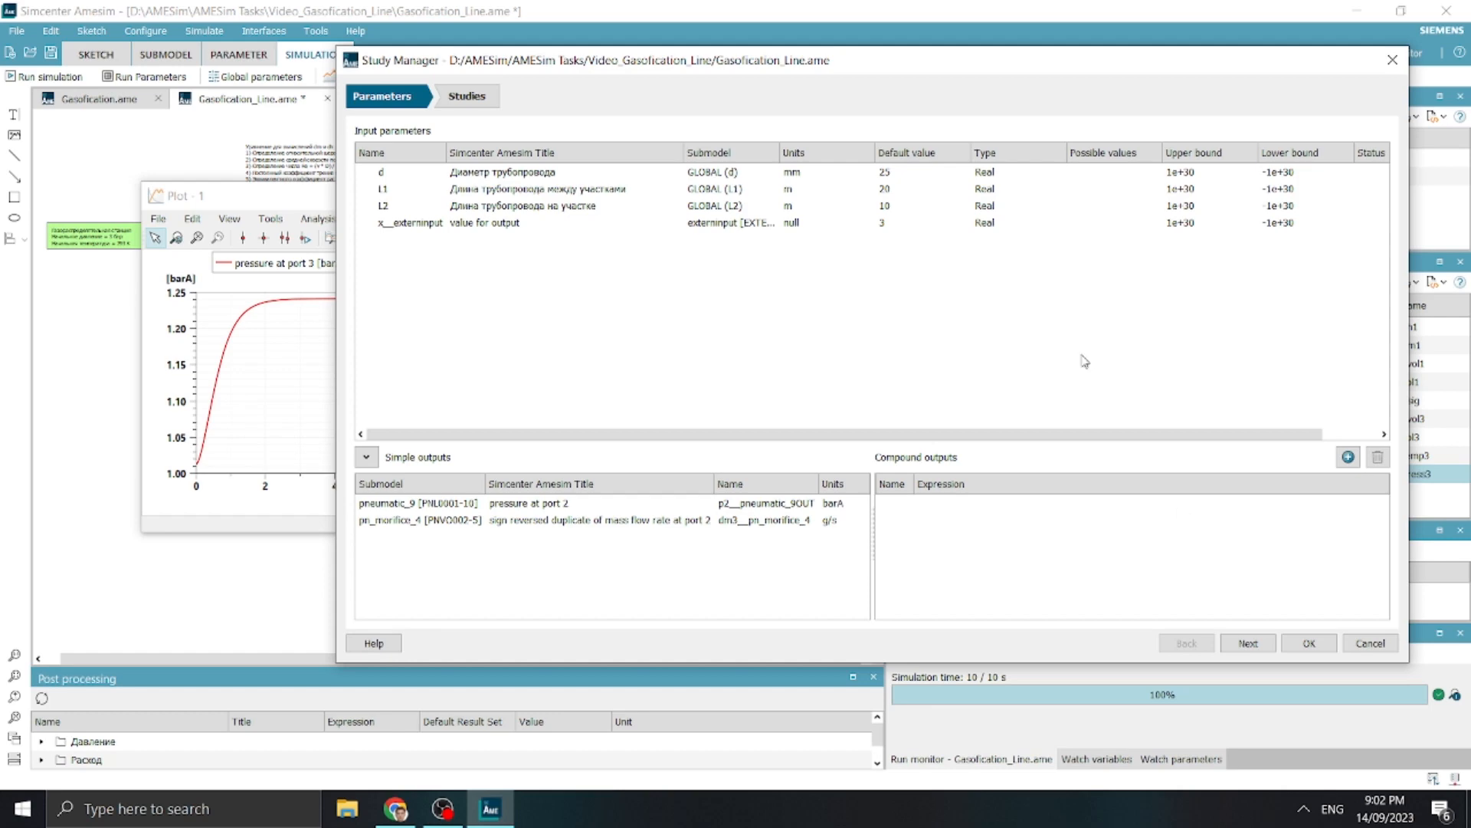
Open the help, search for "globmax" and open the reference page on functions for Export Parameters Setup and Post Processing
{"action": "left_click_drag", "start_coordinate": [1084, 63], "coordinate": [774, 196]}
{"action": "left_click", "coordinate": [1468, 37]}
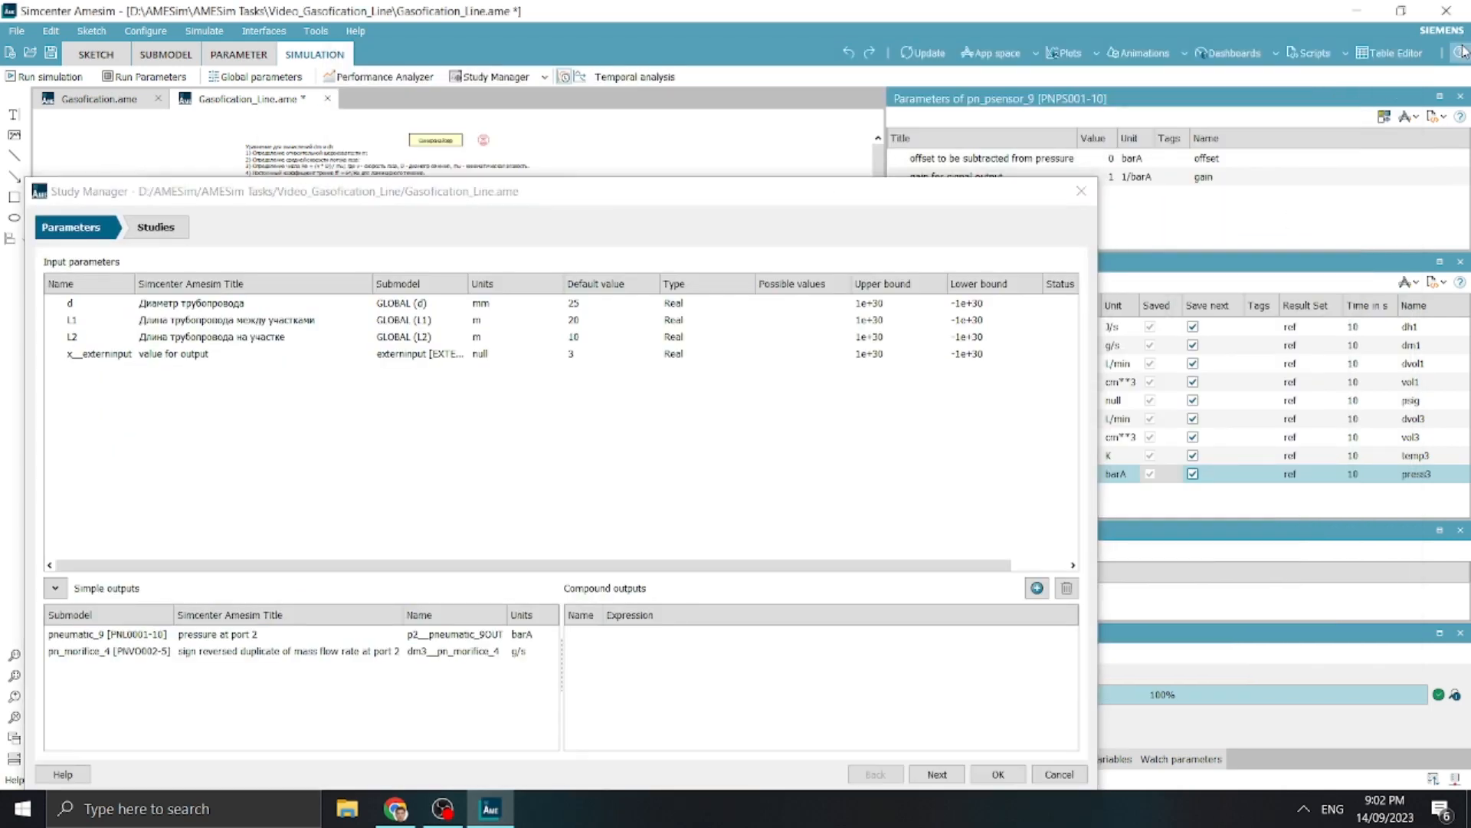
{"action": "left_click", "coordinate": [1462, 52]}
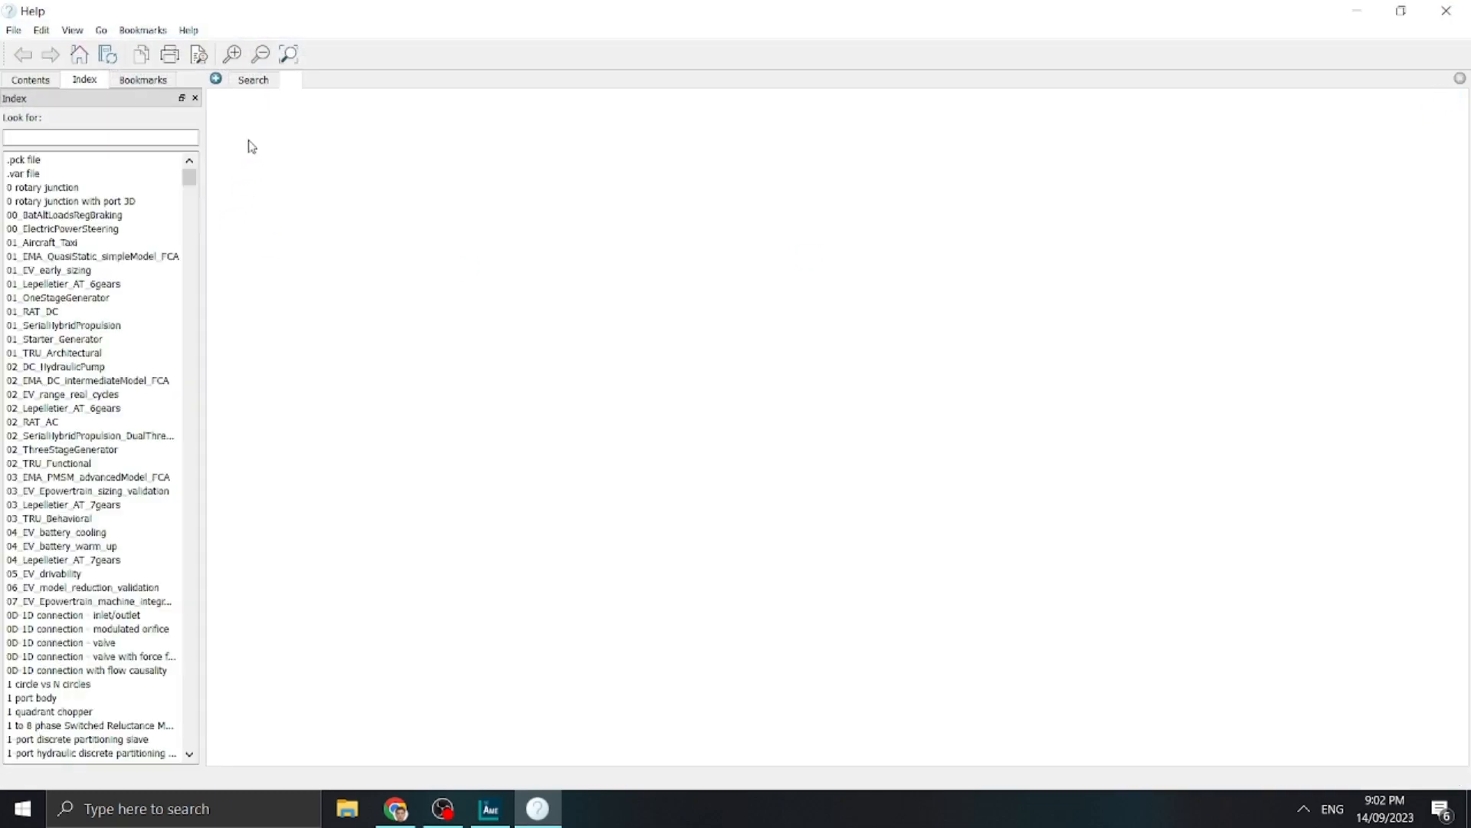
{"action": "type", "text": "globm"}
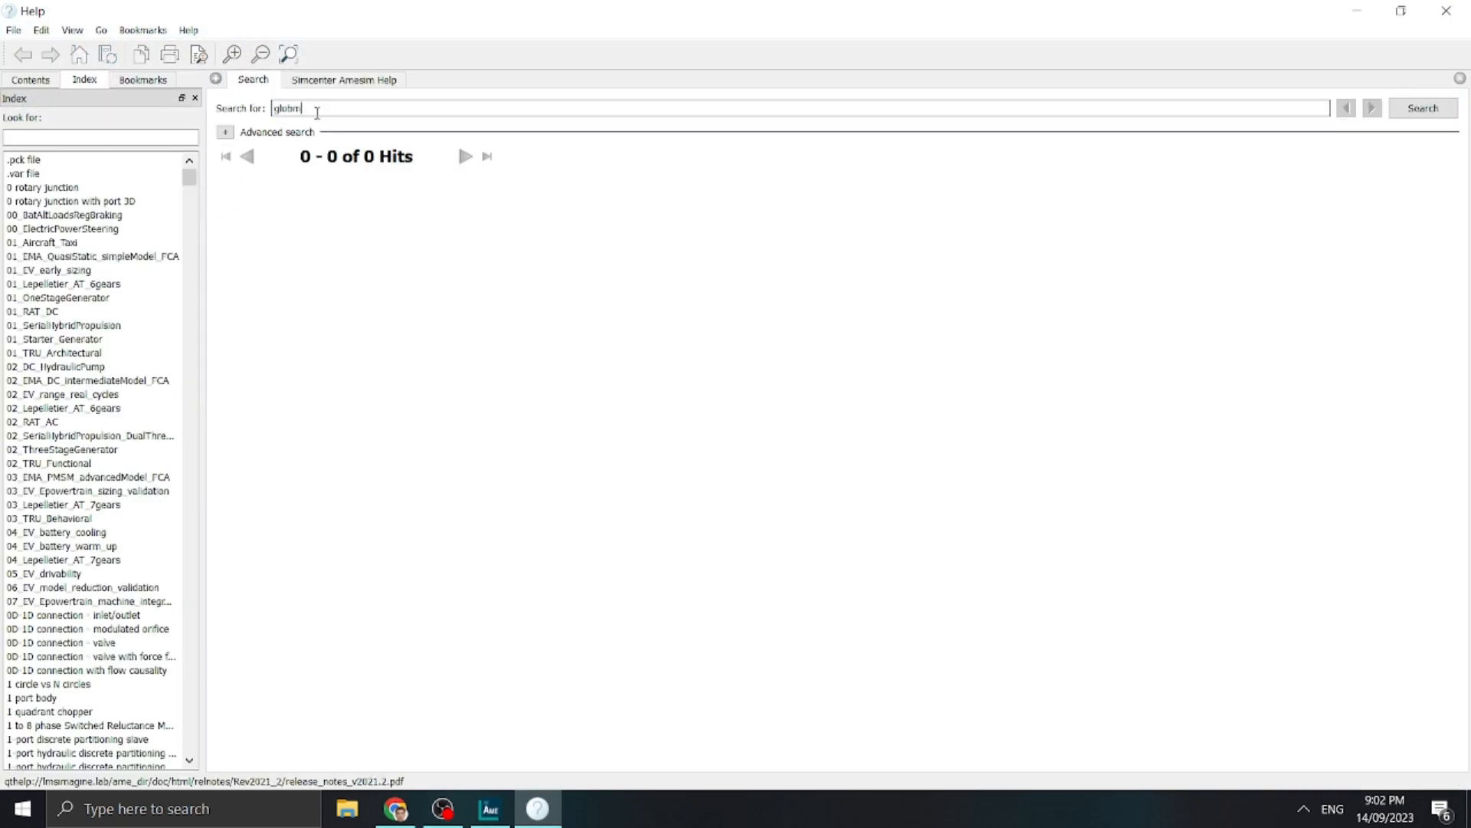
{"action": "type", "text": "ax"}
{"action": "key", "text": "Return"}
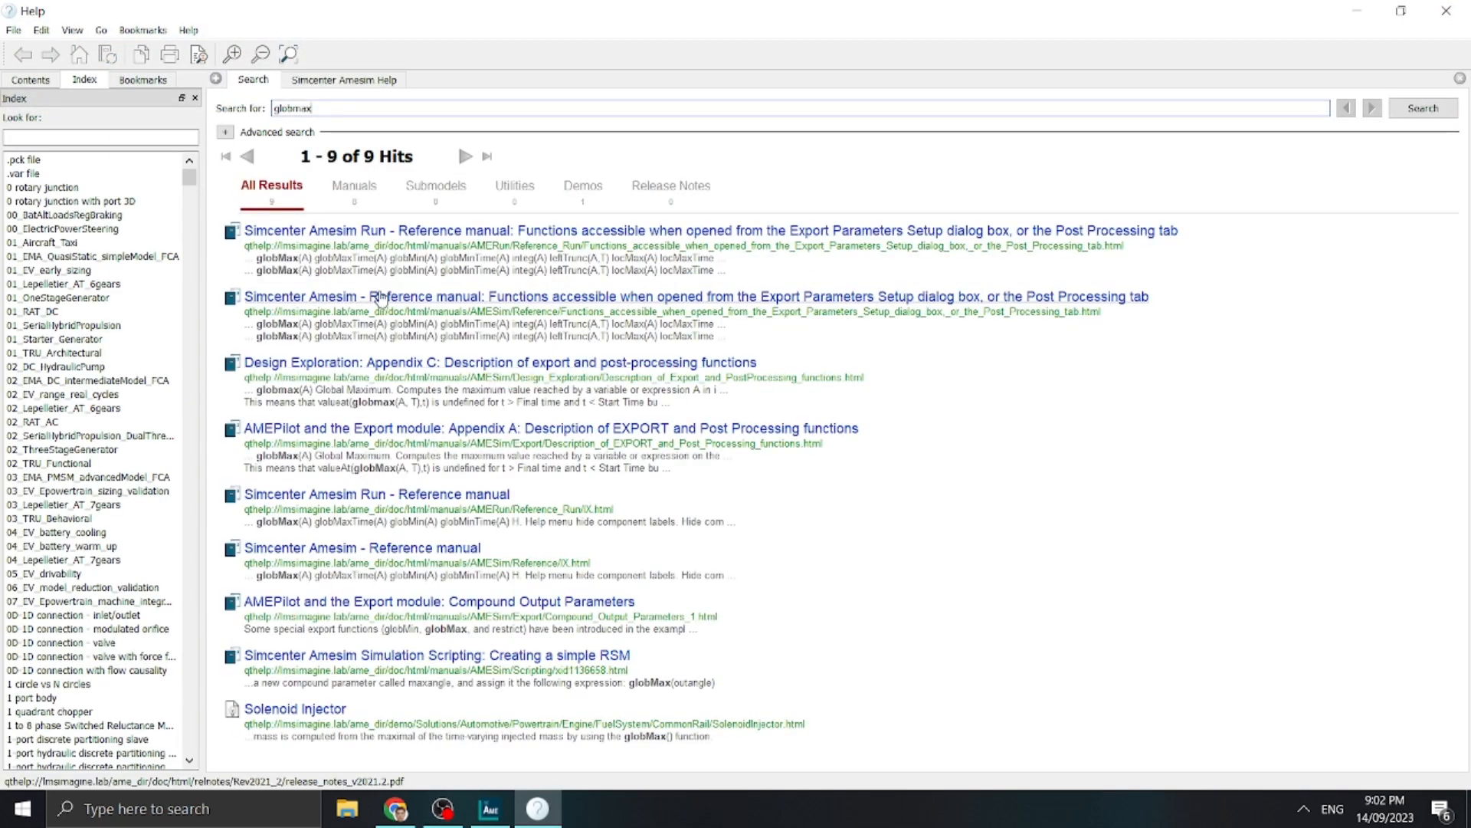
{"action": "left_click", "coordinate": [398, 234]}
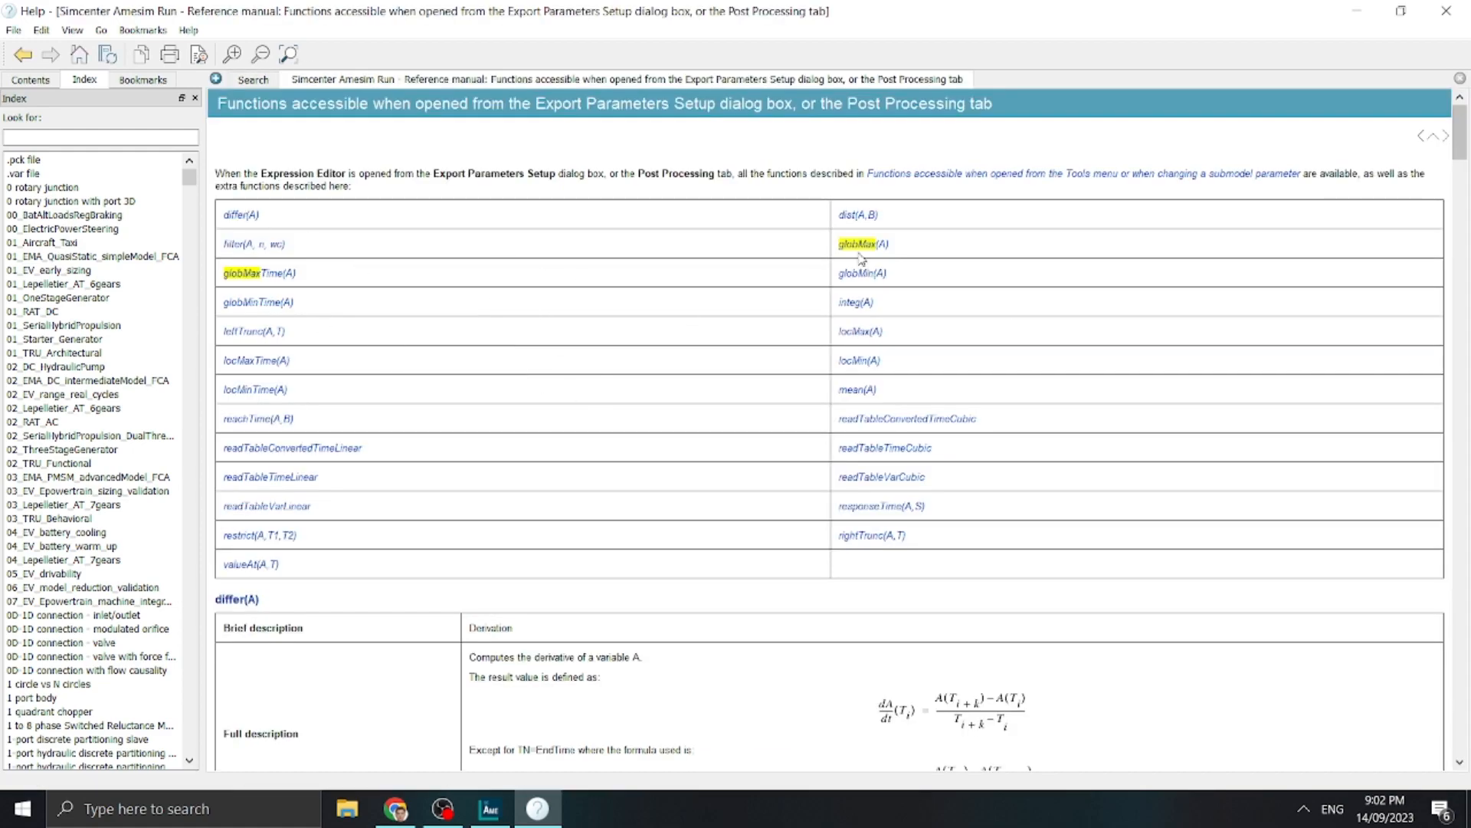
Examine the function list and the descriptions of globMax and the other post-processing functions
{"action": "scroll", "coordinate": [848, 259], "scroll_direction": "down", "scroll_amount": 10}
{"action": "scroll", "coordinate": [847, 267], "scroll_direction": "down", "scroll_amount": 5}
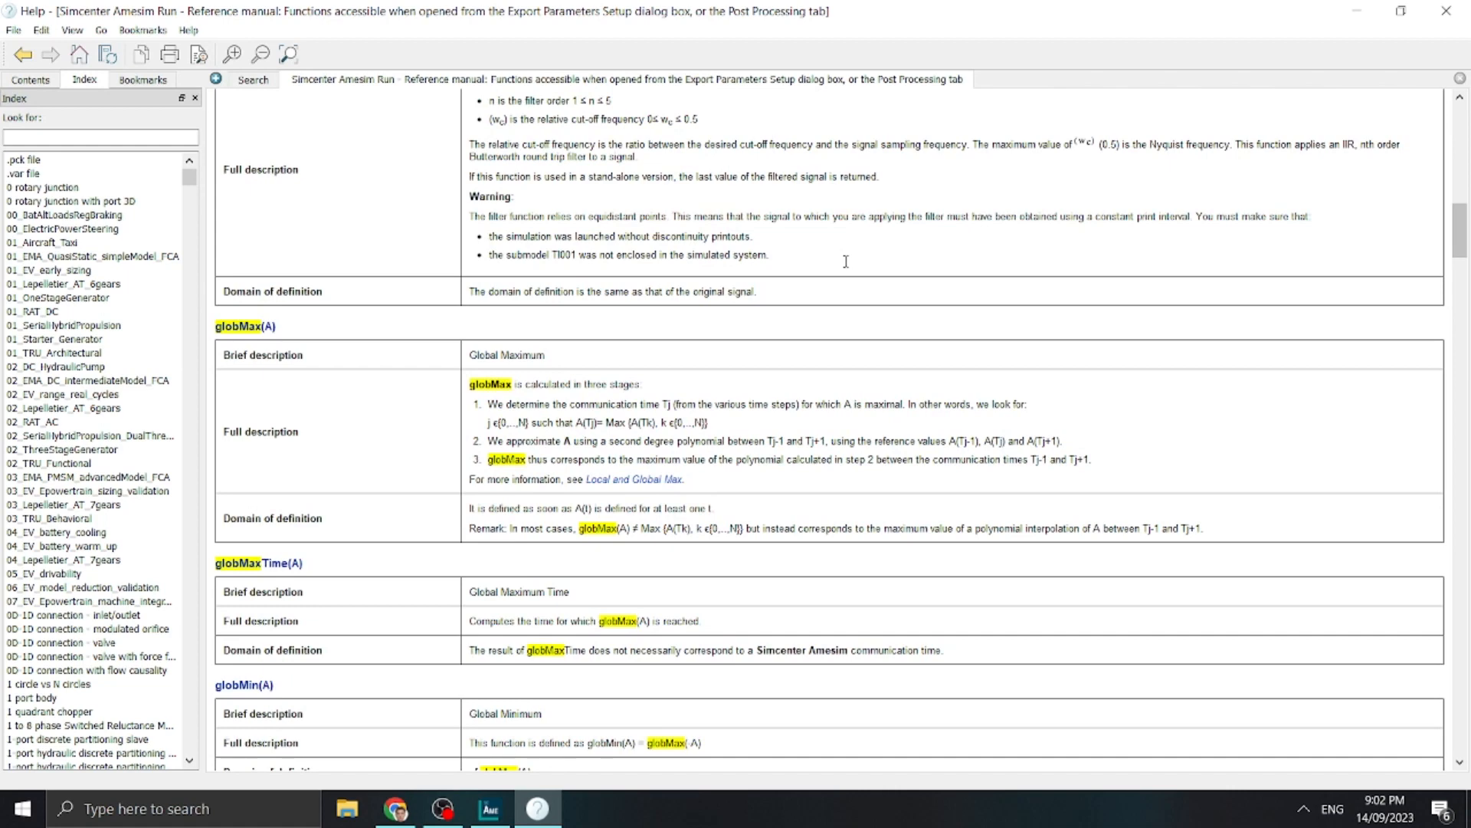
{"action": "scroll", "coordinate": [846, 265], "scroll_direction": "up", "scroll_amount": 15}
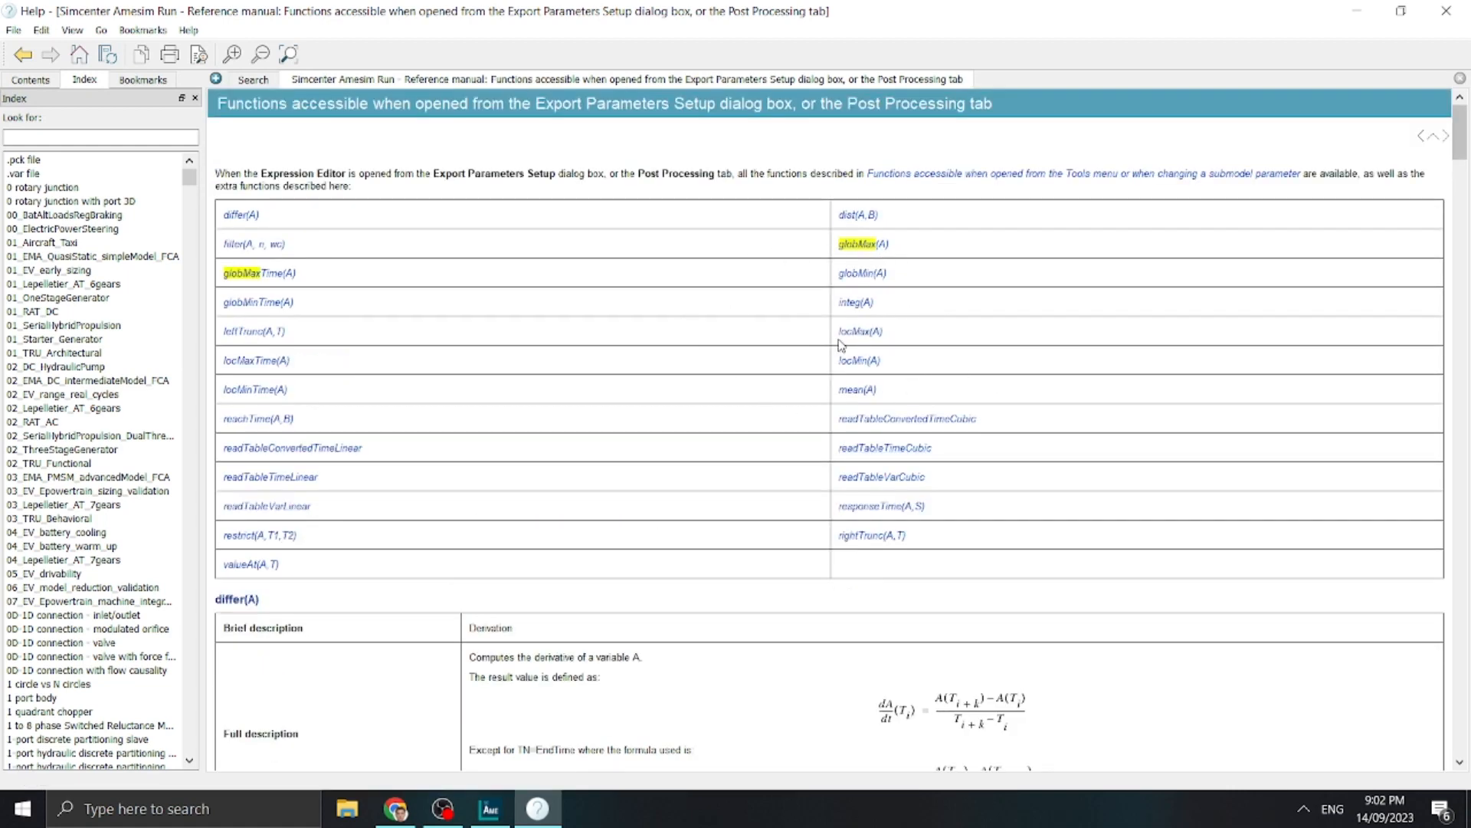
{"action": "left_click_drag", "start_coordinate": [231, 535], "coordinate": [291, 546]}
{"action": "scroll", "coordinate": [469, 509], "scroll_direction": "down", "scroll_amount": 15}
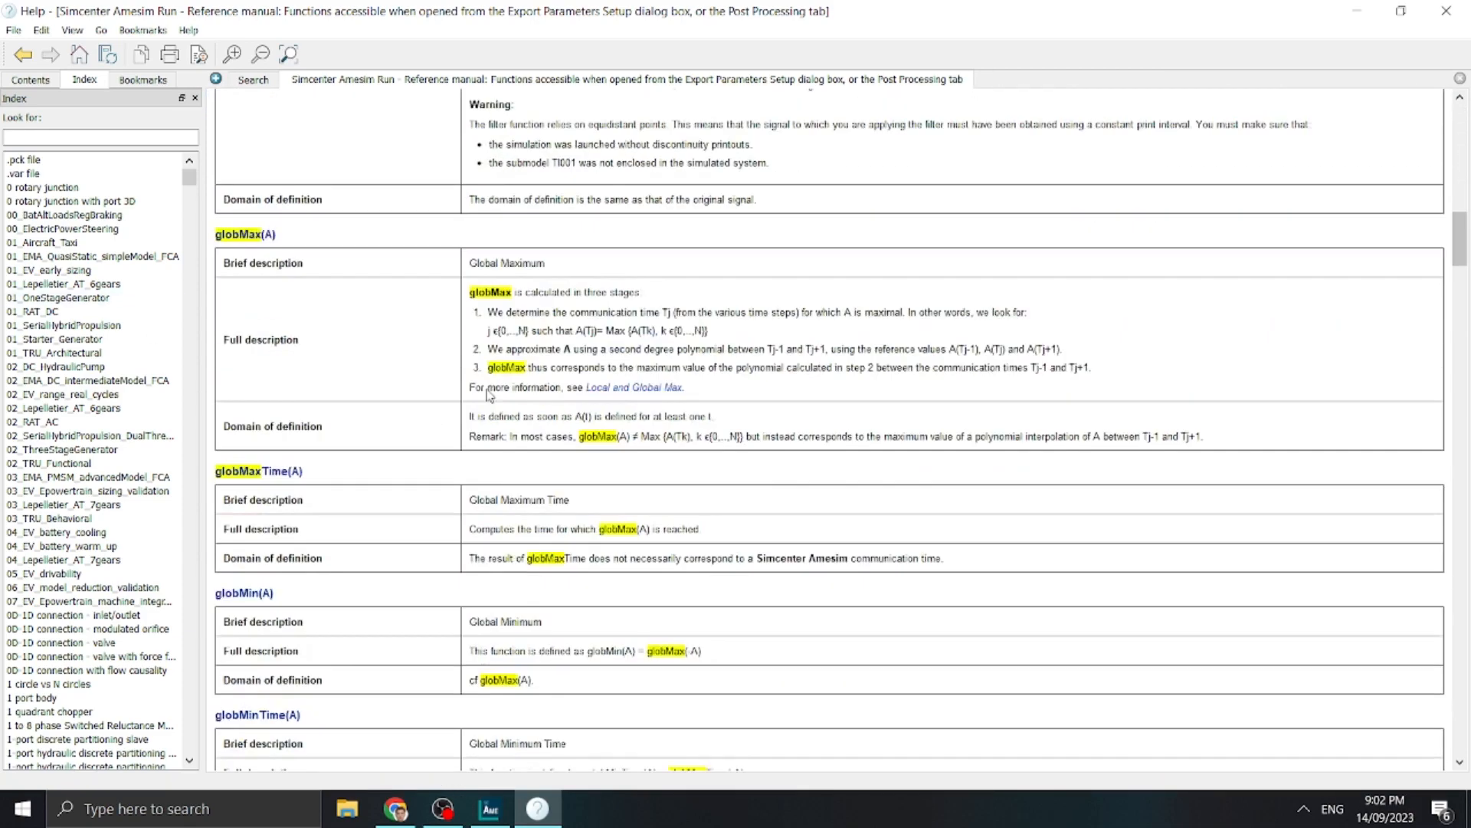
{"action": "scroll", "coordinate": [495, 397], "scroll_direction": "down", "scroll_amount": 15}
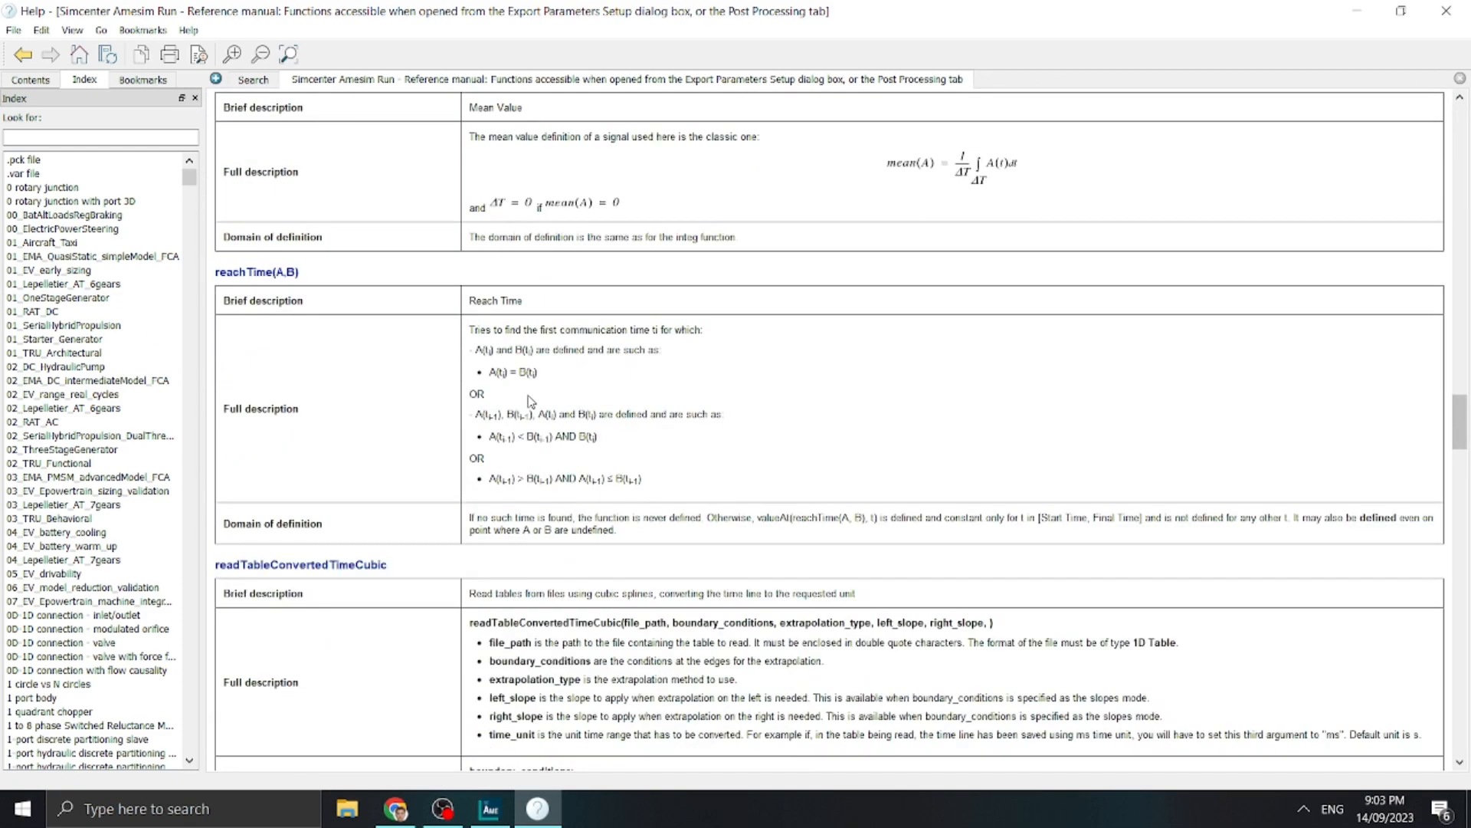
Close the help, add four compound outputs to the study and widen their name column
{"action": "left_click", "coordinate": [1446, 10]}
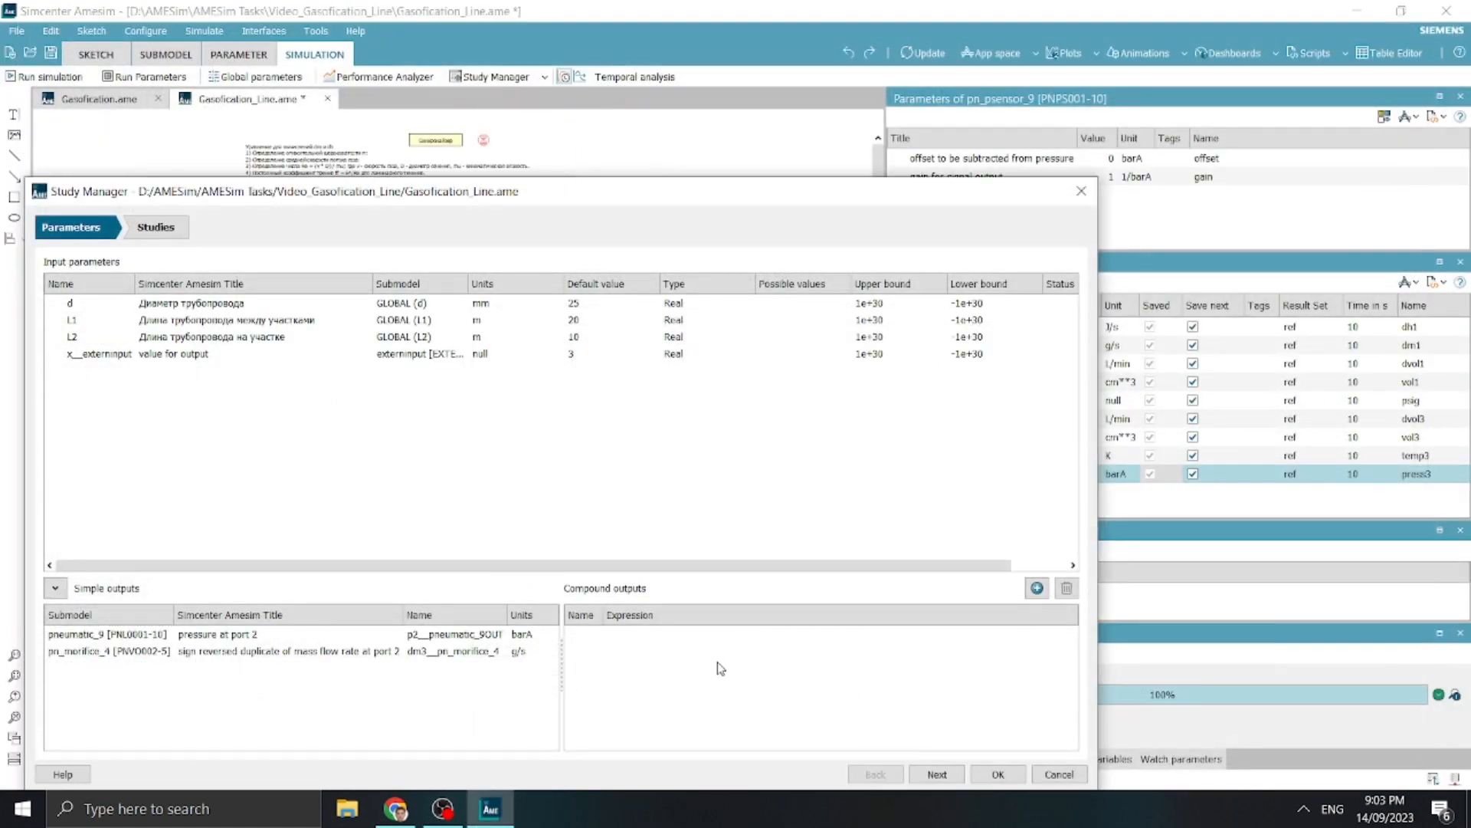
{"action": "left_click", "coordinate": [308, 635]}
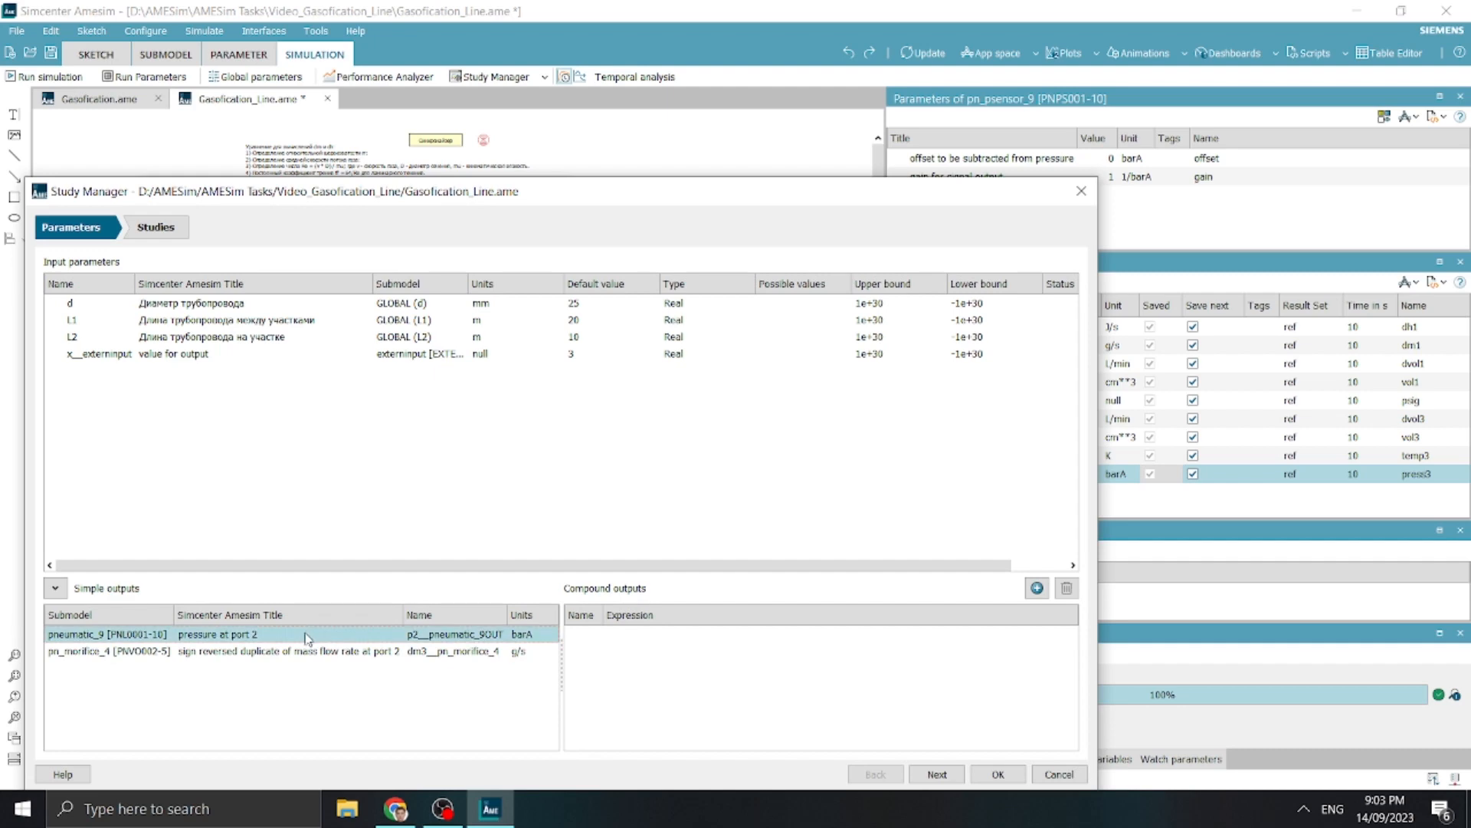
{"action": "left_click", "coordinate": [297, 649]}
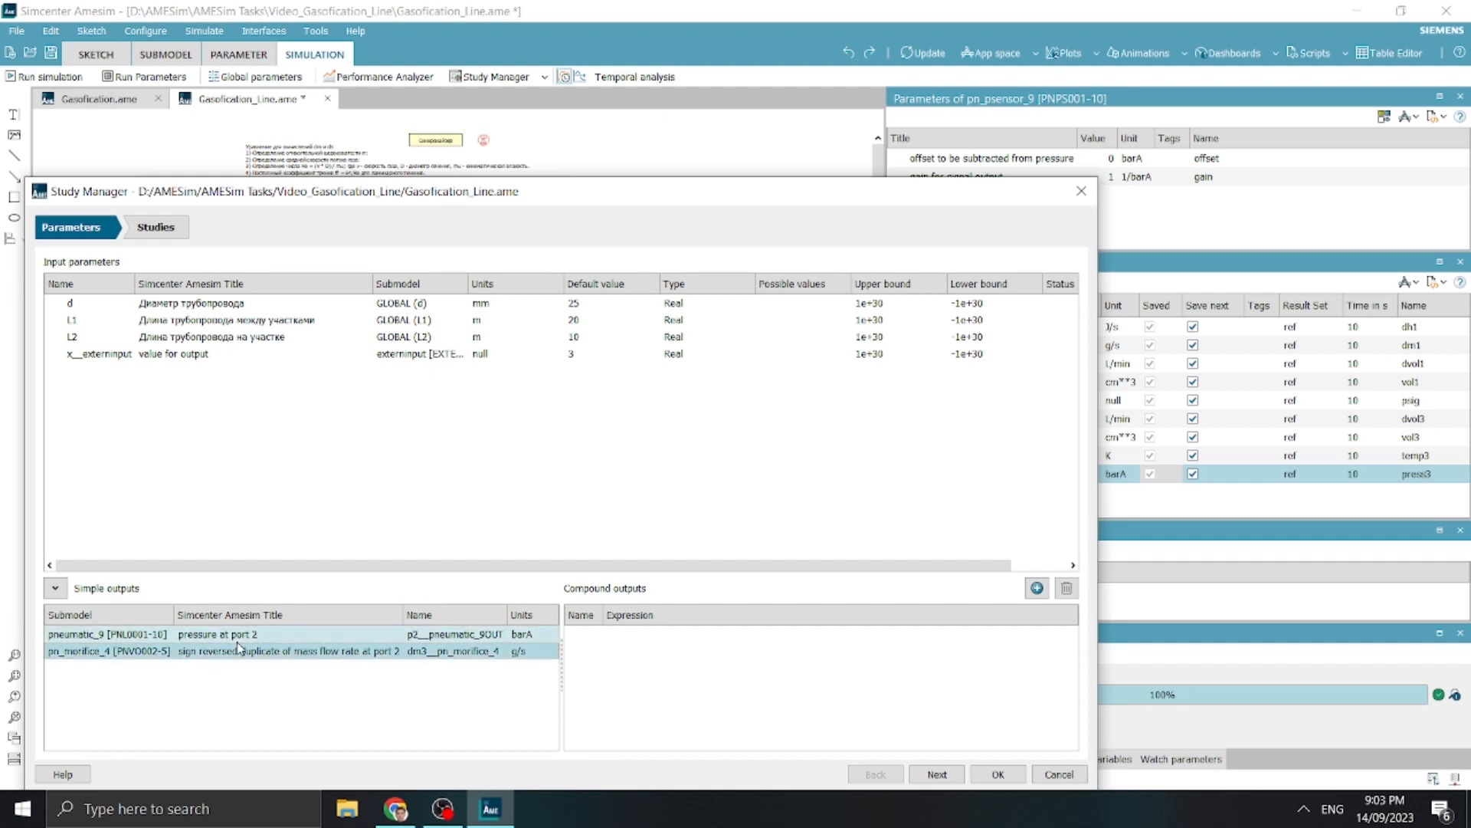
{"action": "left_click", "coordinate": [969, 653]}
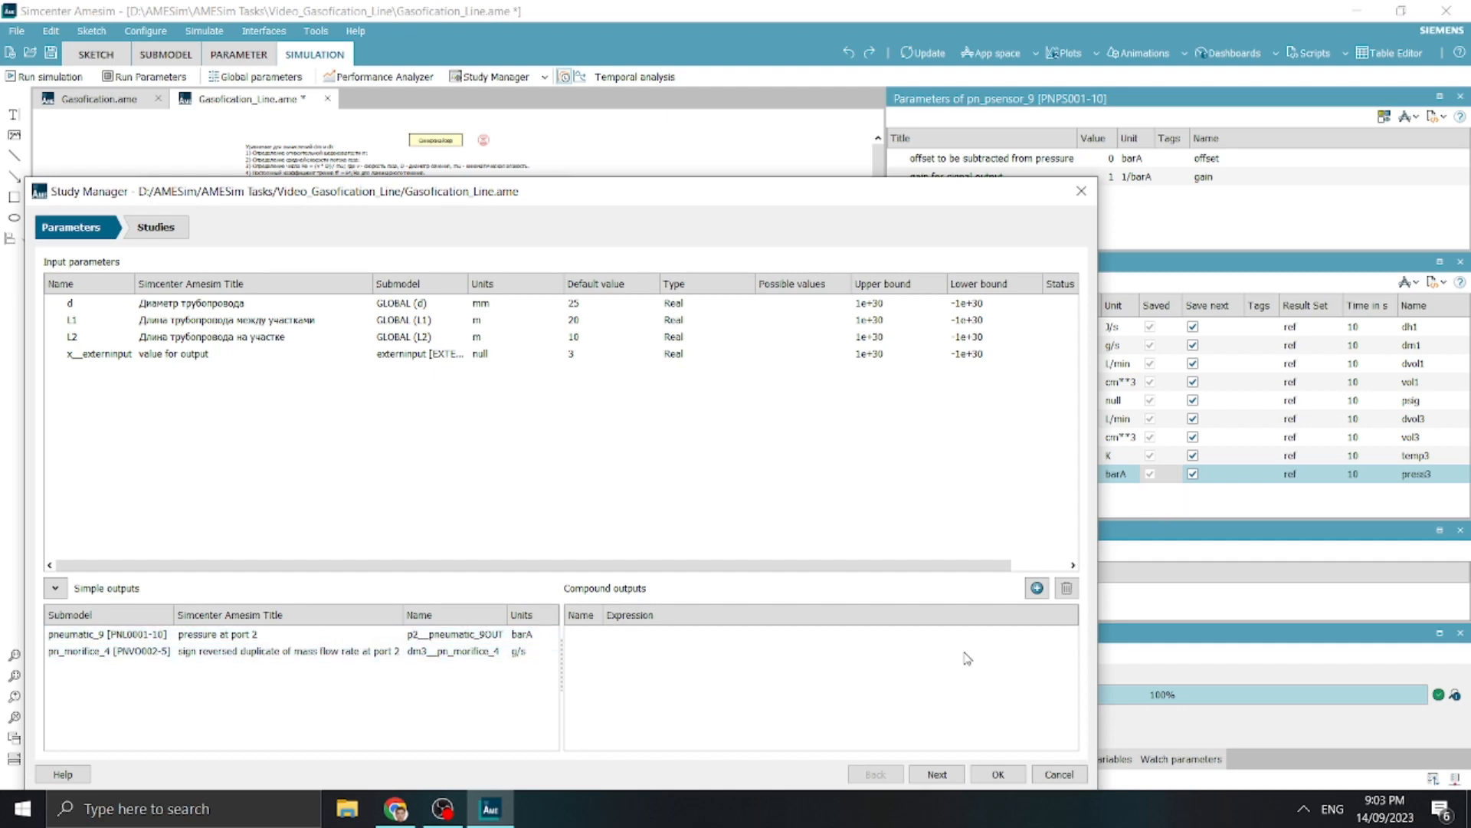
{"action": "left_click", "coordinate": [1036, 590]}
{"action": "left_click", "coordinate": [1036, 590]}
{"action": "left_click", "coordinate": [1036, 590]}
{"action": "left_click", "coordinate": [1036, 591]}
{"action": "left_click_drag", "start_coordinate": [623, 618], "coordinate": [639, 617]}
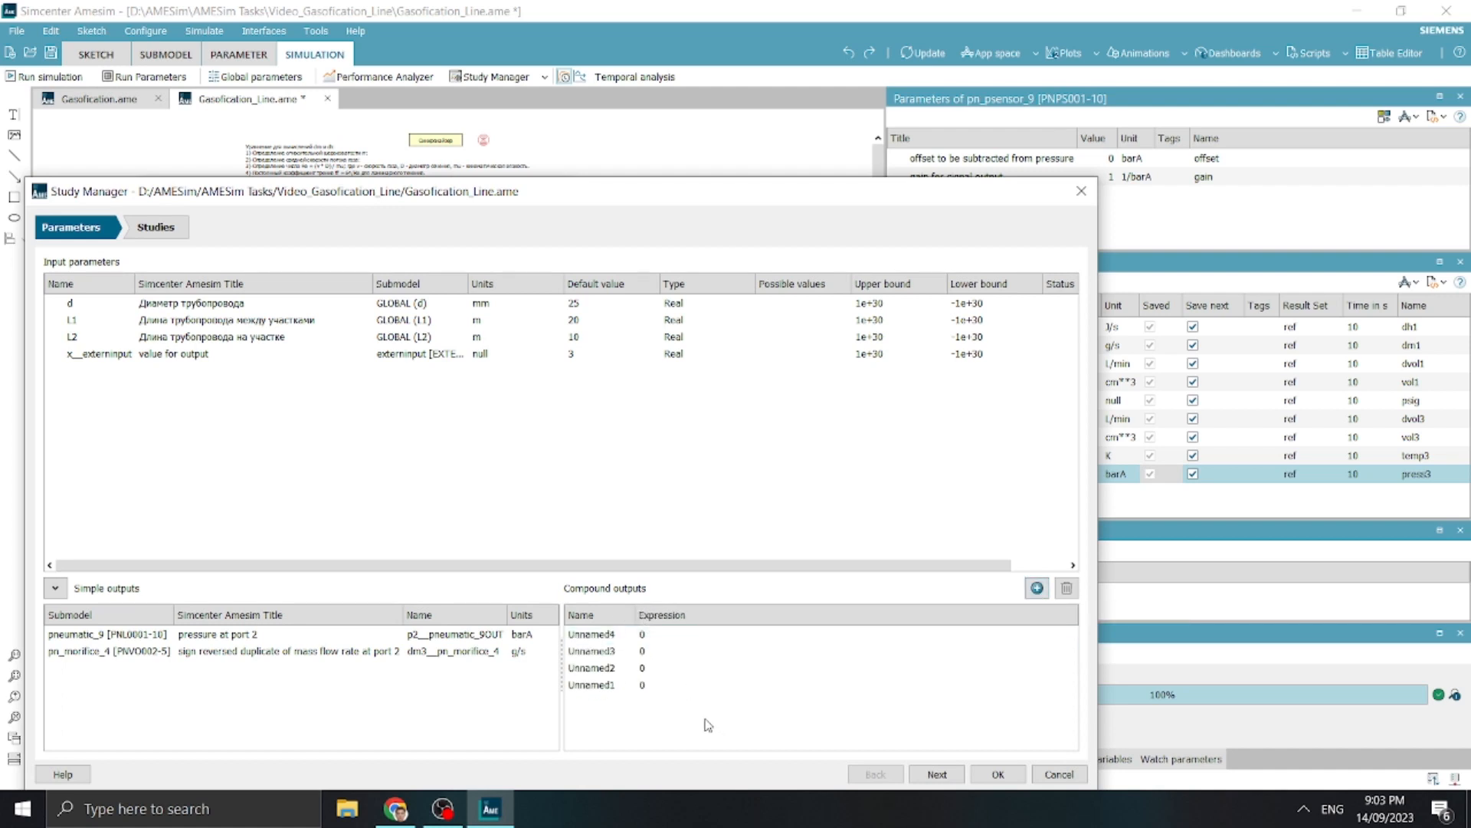
Rename the first compound output as B6_Pressure_Globmin
{"action": "left_click", "coordinate": [598, 651]}
{"action": "key", "text": "Up"}
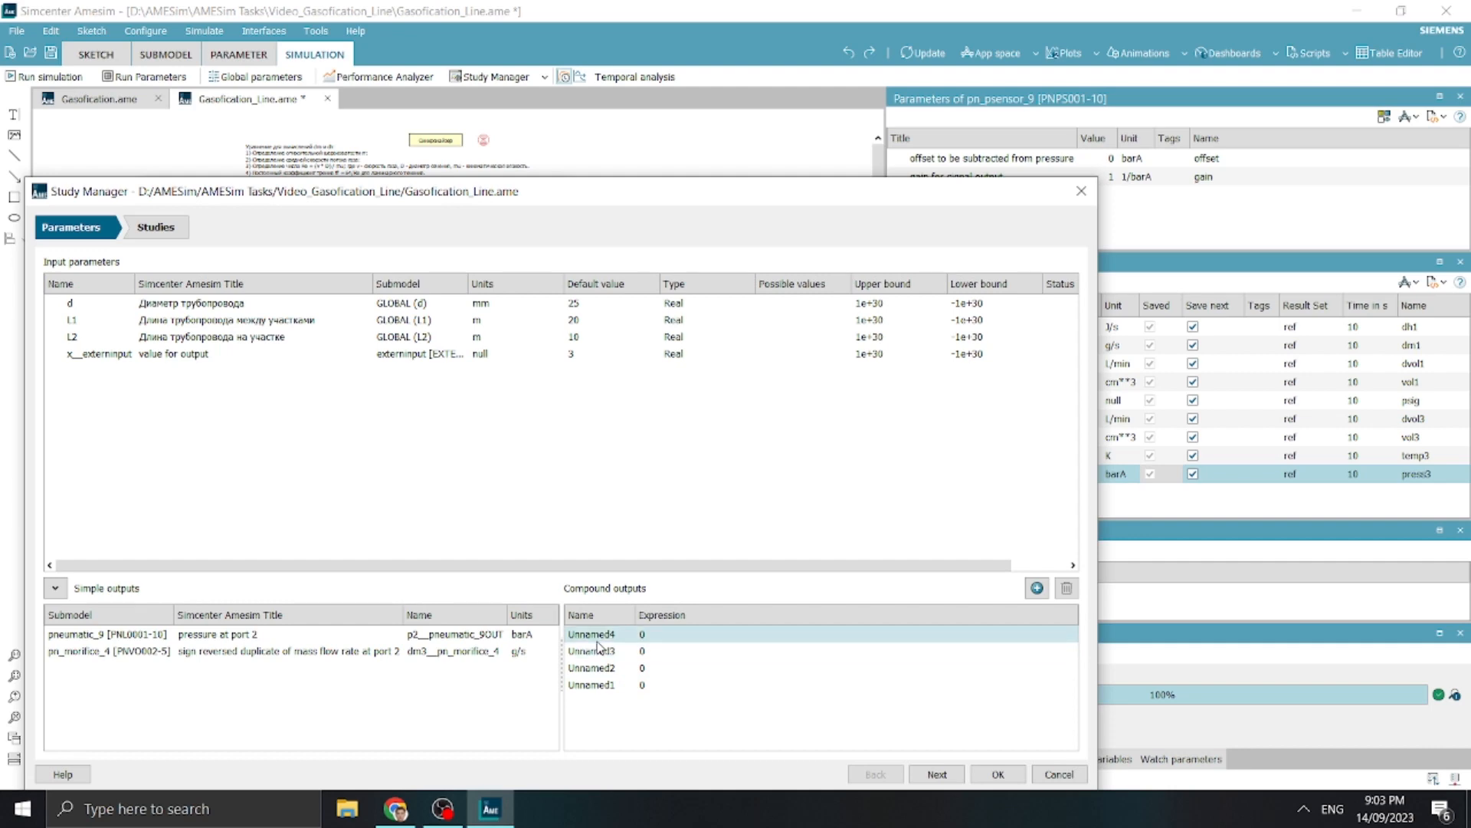
{"action": "double_click", "coordinate": [598, 640]}
{"action": "key", "text": "BackSpace"}
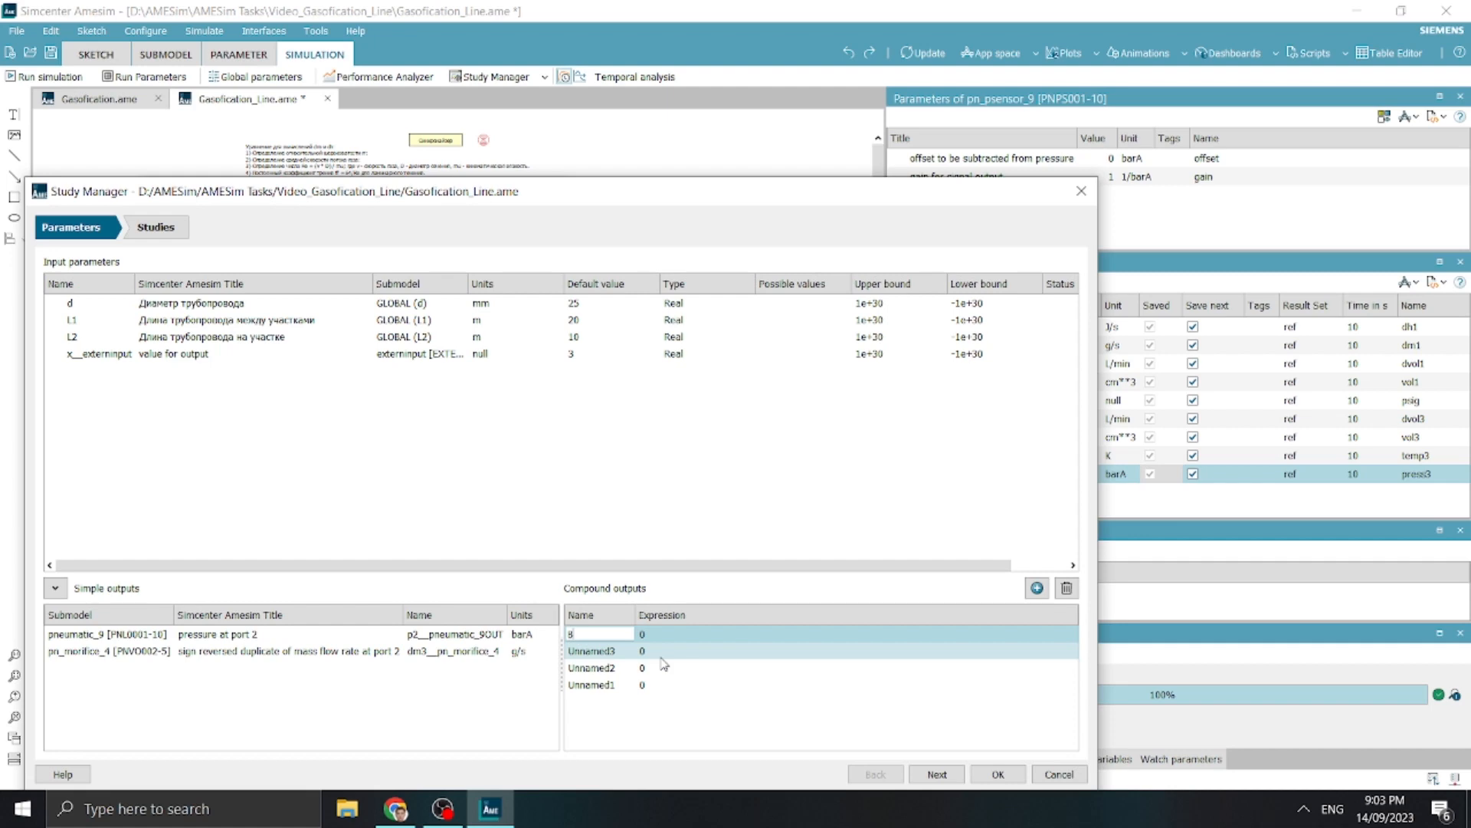
{"action": "type", "text": "86_Pressure_Globmin"}
{"action": "key", "text": "Return"}
Rename another unnamed compound output as B6_Flow_Rate_Globmin
{"action": "double_click", "coordinate": [633, 649]}
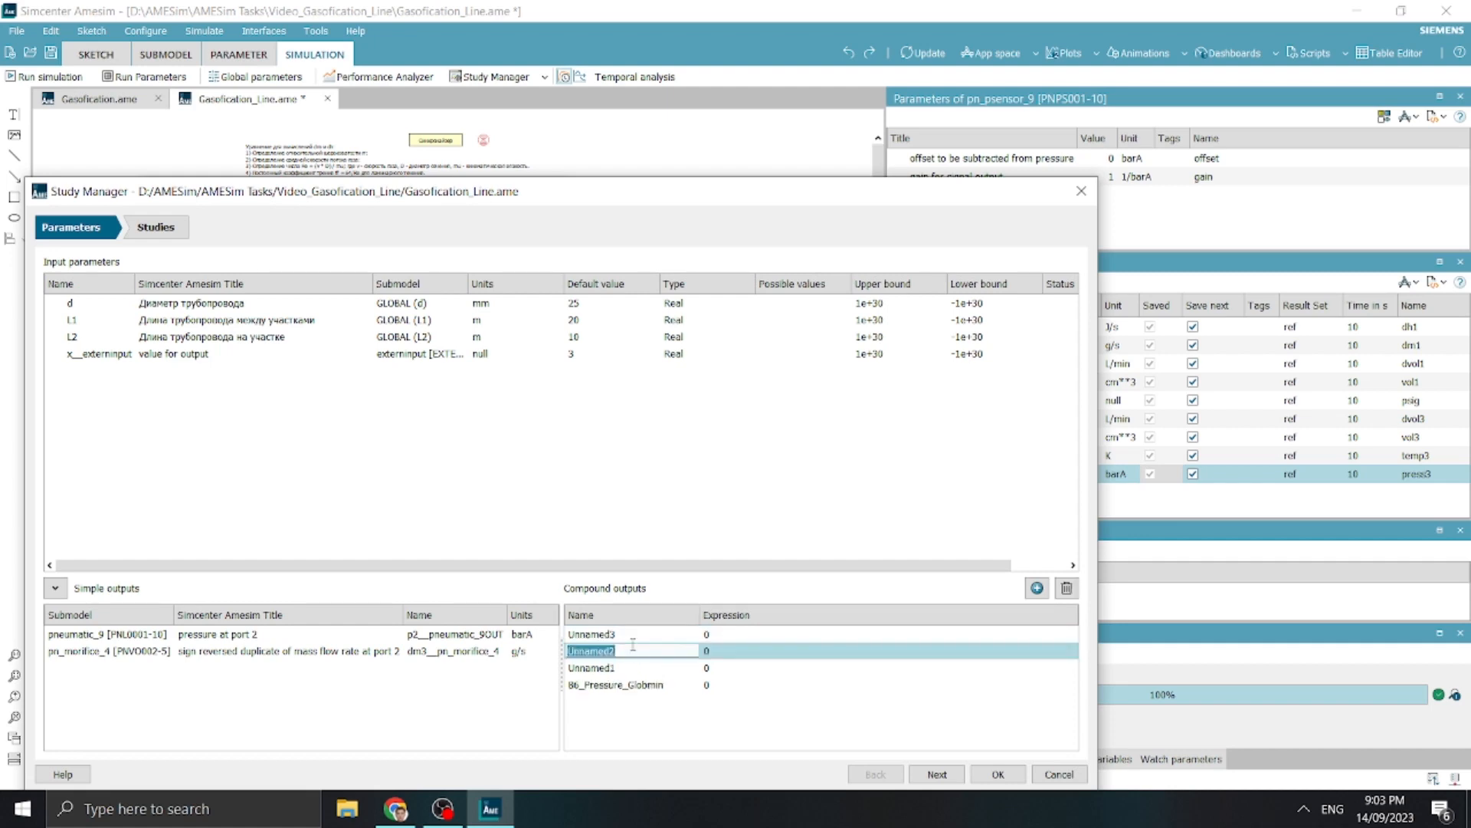
{"action": "left_click", "coordinate": [635, 635]}
{"action": "type", "text": "86_Flow_Rate"}
{"action": "key", "text": "BackSpace"}
{"action": "type", "text": "_Rate_Globmin"}
{"action": "key", "text": "Return"}
Rename the next unnamed compound output as B6_Pressure_Constraint, reusing the B6_Pressure_Globmin name as its base
{"action": "left_click", "coordinate": [619, 670]}
{"action": "left_click", "coordinate": [619, 673]}
{"action": "key", "text": "ctrl+c"}
{"action": "double_click", "coordinate": [614, 639]}
{"action": "key", "text": "ctrl+v"}
{"action": "key", "text": "BackSpace"}
{"action": "key", "text": "BackSpace"}
{"action": "key", "text": "BackSpace"}
{"action": "key", "text": "BackSpace"}
{"action": "key", "text": "BackSpace"}
{"action": "type", "text": "Constraint"}
{"action": "key", "text": "Return"}
Rename the remaining unnamed compound output as B6_Flow_Rate_Constraint, reusing the B6_Flow_Rate_Globmin name as its base
{"action": "double_click", "coordinate": [657, 684]}
{"action": "key", "text": "ctrl+c"}
{"action": "double_click", "coordinate": [658, 635]}
{"action": "key", "text": "ctrl+v"}
{"action": "key", "text": "BackSpace"}
{"action": "key", "text": "BackSpace"}
{"action": "key", "text": "BackSpace"}
{"action": "key", "text": "BackSpace"}
{"action": "key", "text": "BackSpace"}
{"action": "key", "text": "BackSpace"}
{"action": "type", "text": "Constraint"}
{"action": "key", "text": "Return"}
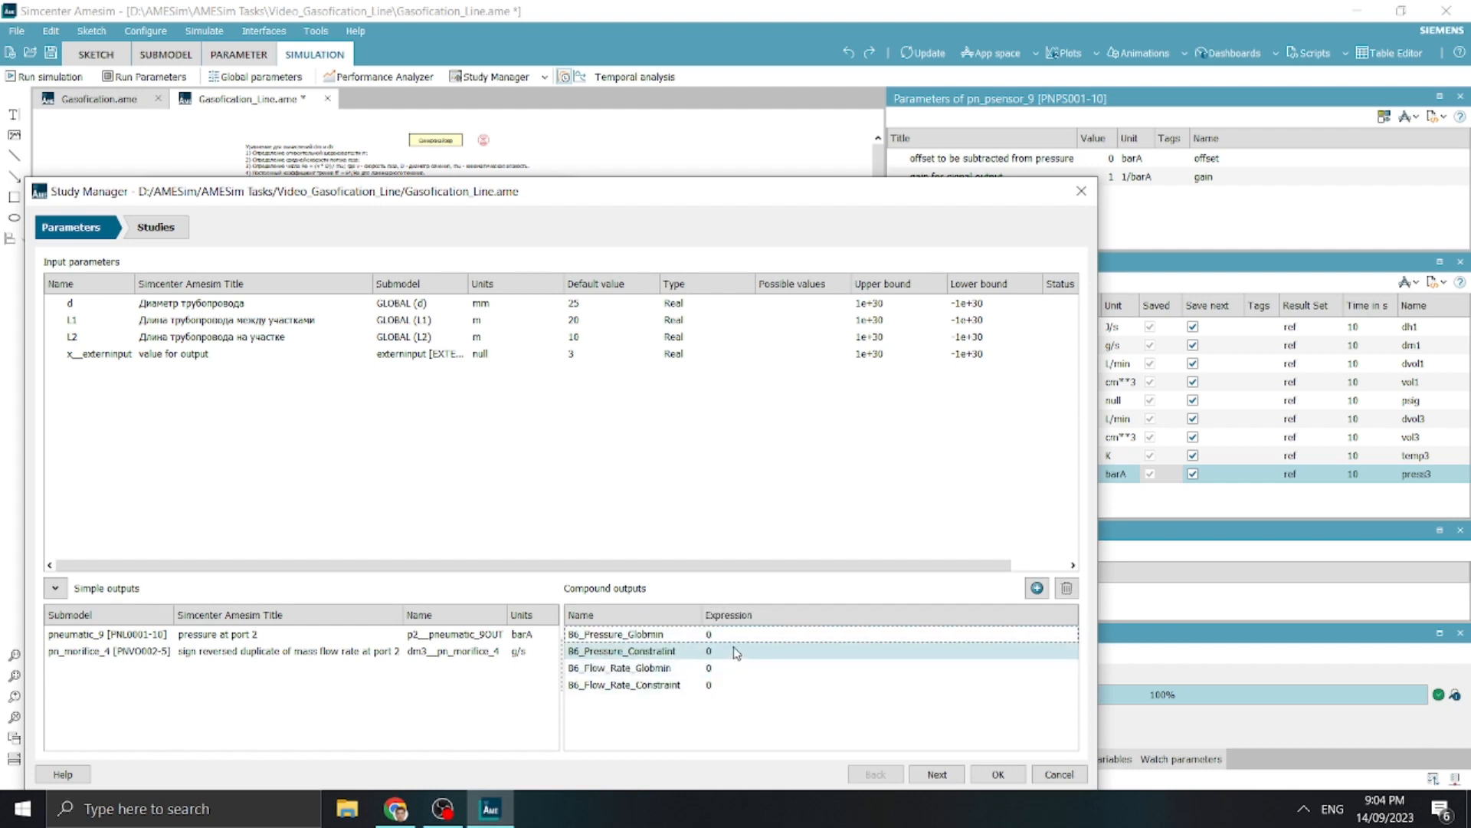
Rename the simple output for pressure at port 2 as pressure and the flow rate output as mass_flow_rate
{"action": "double_click", "coordinate": [450, 635]}
{"action": "type", "text": "pressure"}
{"action": "key", "text": "Tab"}
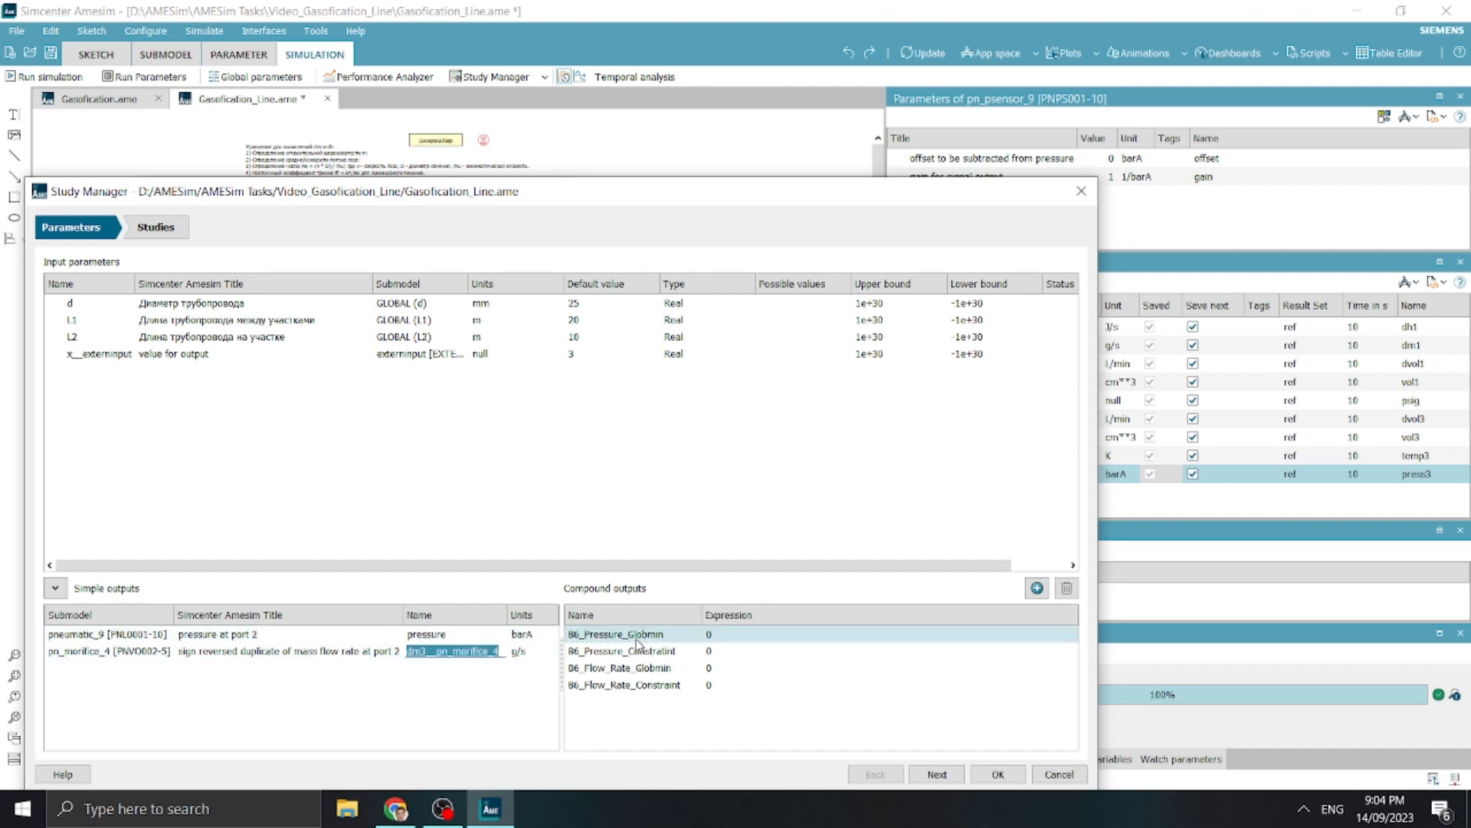
{"action": "type", "text": "mass_flow_rate"}
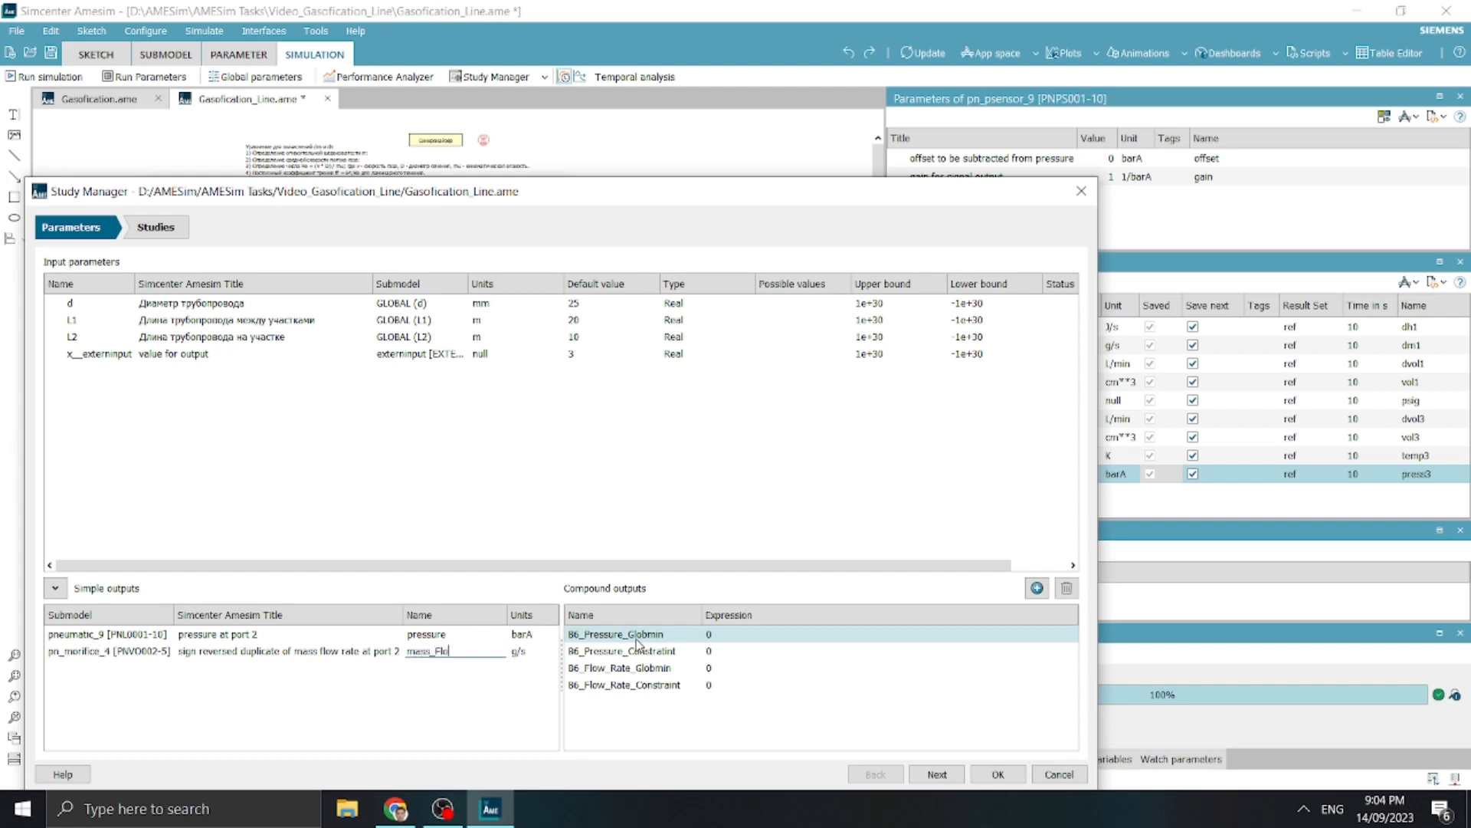
{"action": "key", "text": "Return"}
Set the expressions of B6_Flow_Rate_Constraint and B6_Flow_Rate_Globmin to -mass_flow_rate
{"action": "left_click", "coordinate": [721, 686]}
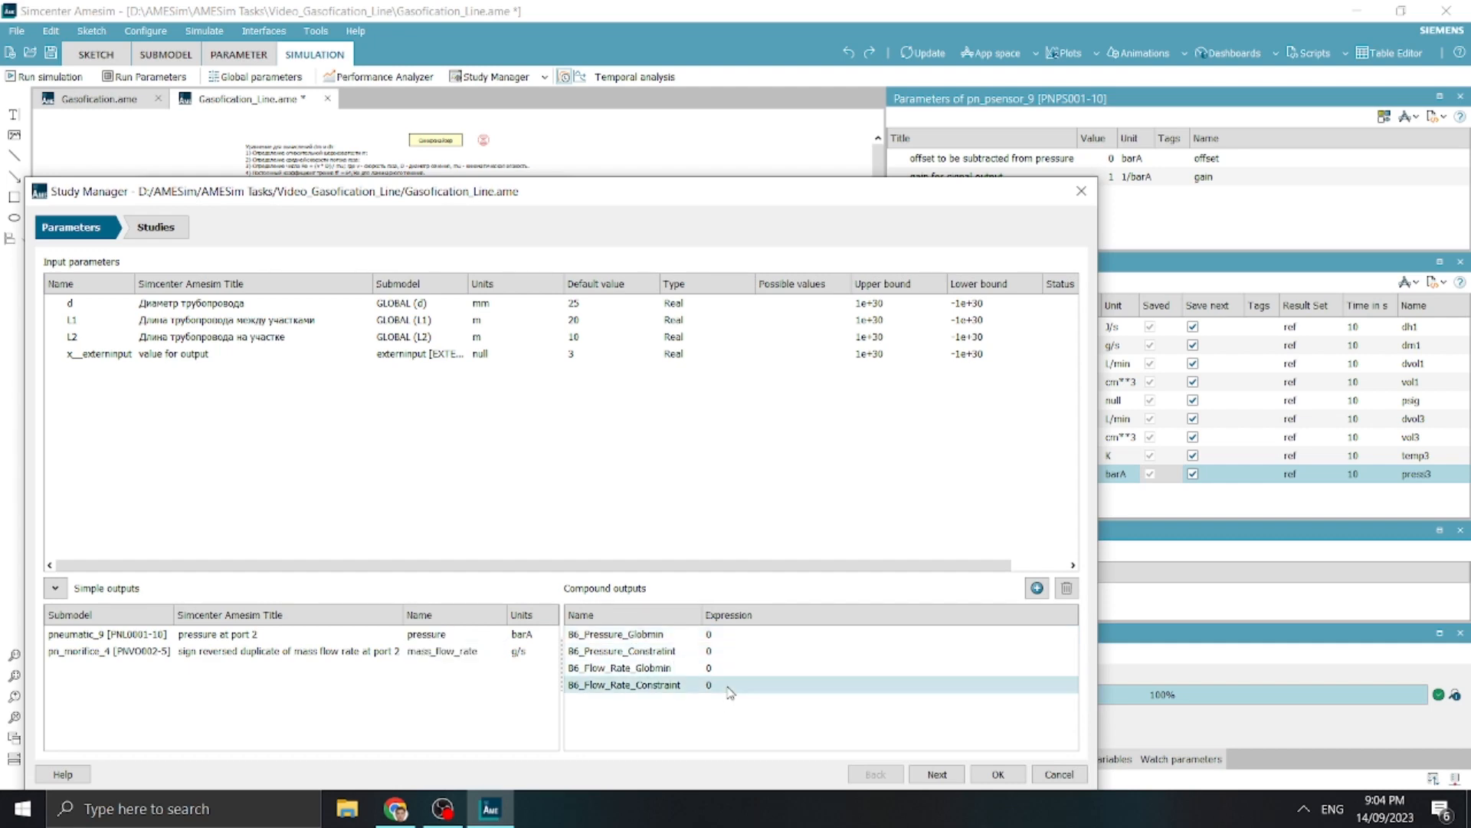
{"action": "left_click", "coordinate": [735, 685]}
{"action": "type", "text": "-"}
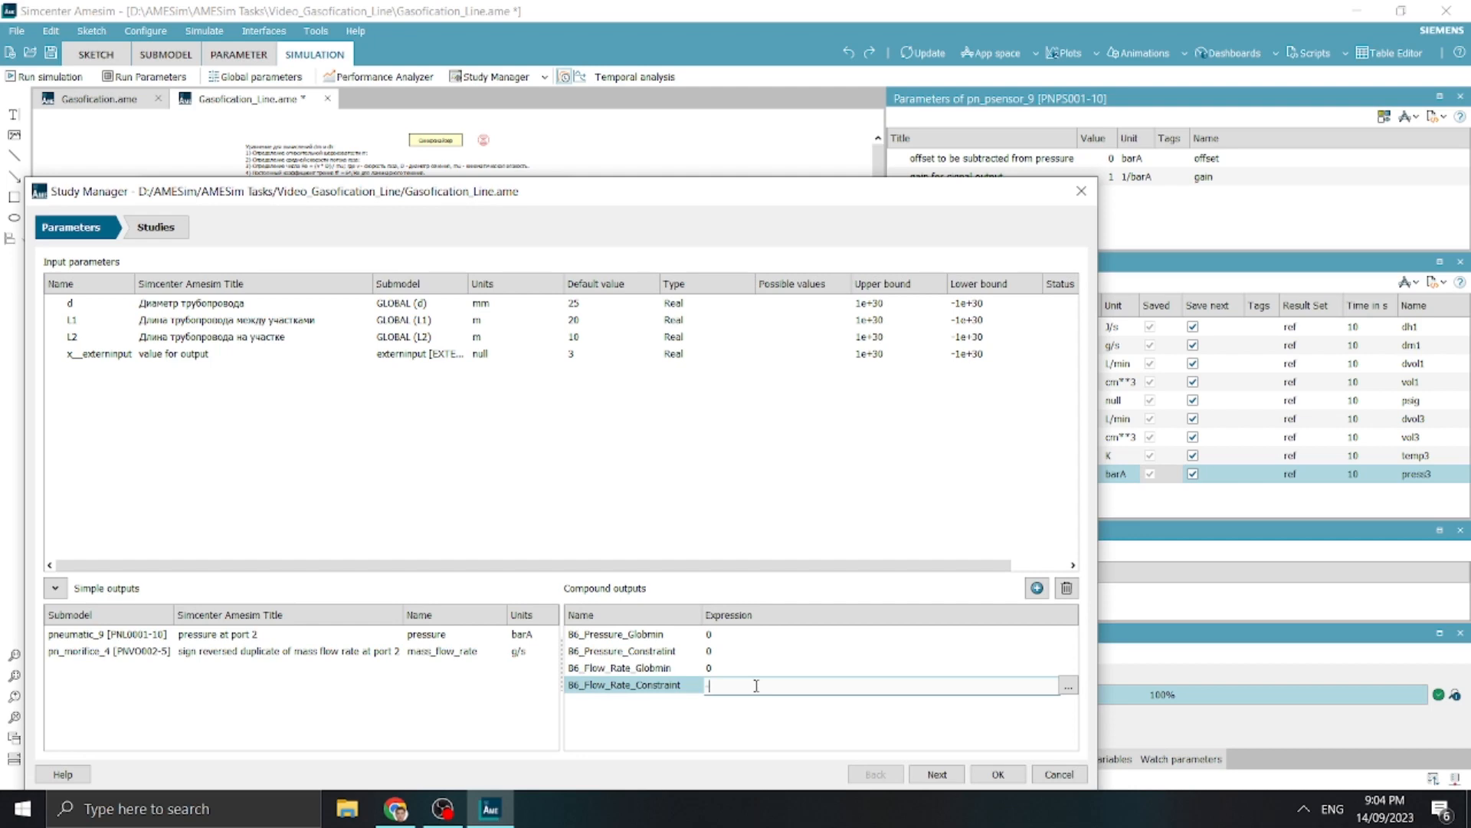
{"action": "type", "text": "mass_flow_rate"}
{"action": "left_click", "coordinate": [746, 700]}
{"action": "double_click", "coordinate": [740, 671]}
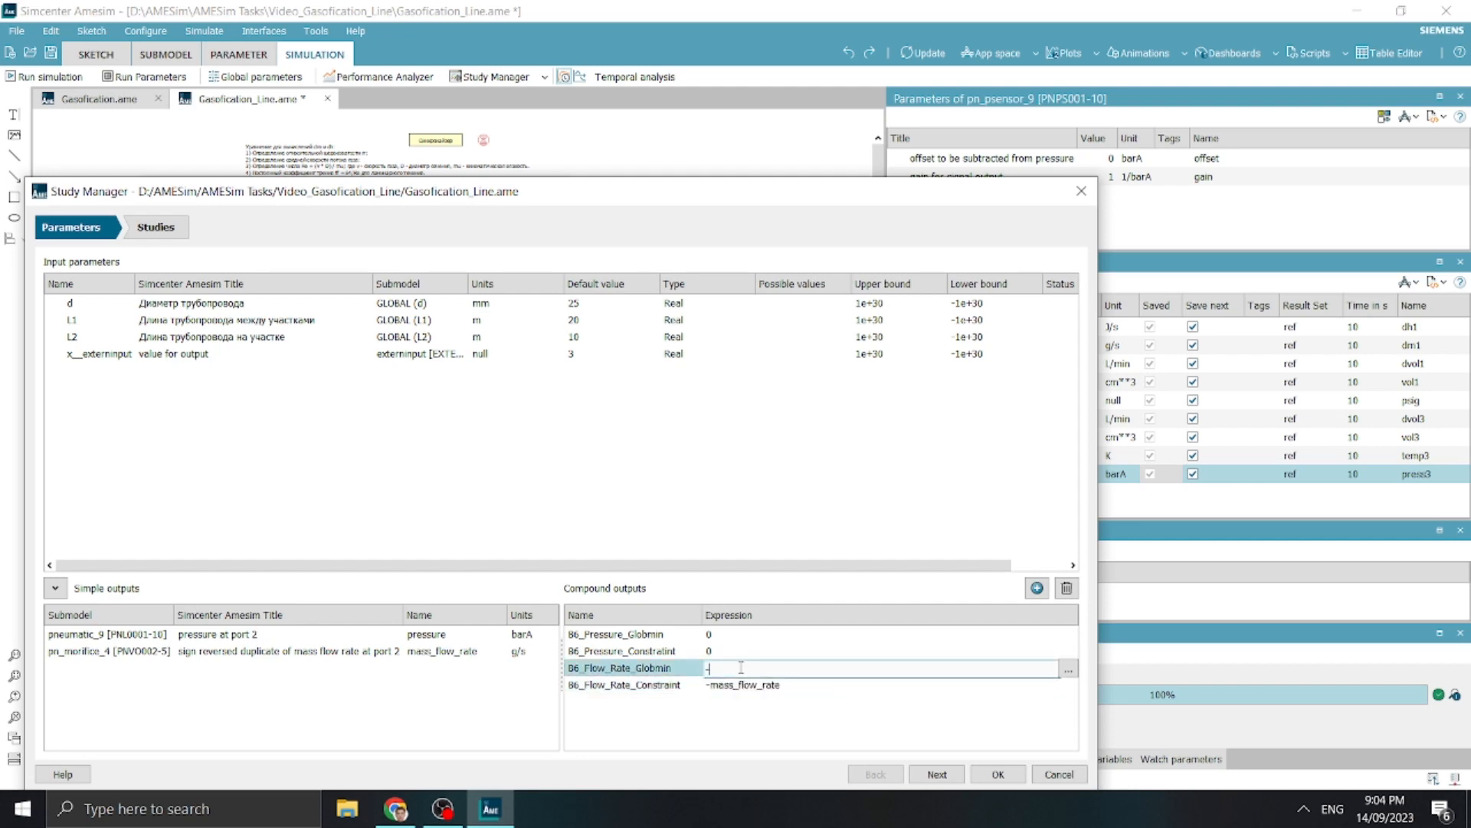
{"action": "type", "text": "-m"}
{"action": "left_click", "coordinate": [751, 684]}
Set the expressions of B6_Pressure_Globmin and B6_Pressure_Constraint to pressure
{"action": "double_click", "coordinate": [736, 633]}
{"action": "type", "text": "pressure"}
{"action": "key", "text": "Return"}
{"action": "double_click", "coordinate": [735, 650]}
{"action": "type", "text": "pressure"}
{"action": "key", "text": "Return"}
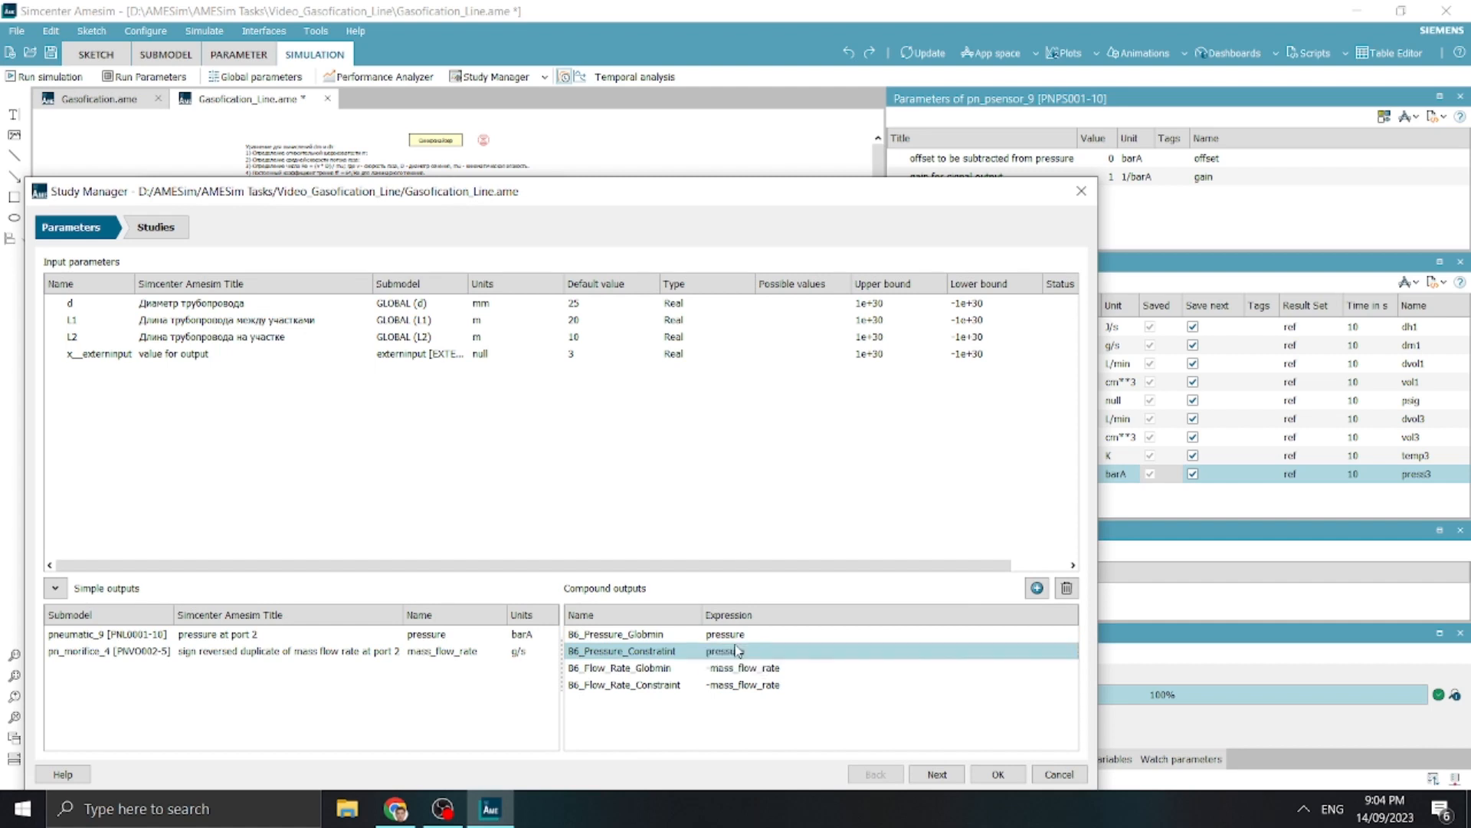
Review the pressure and mass flow rate expressions of the two B6 constraint outputs
{"action": "left_click", "coordinate": [707, 723]}
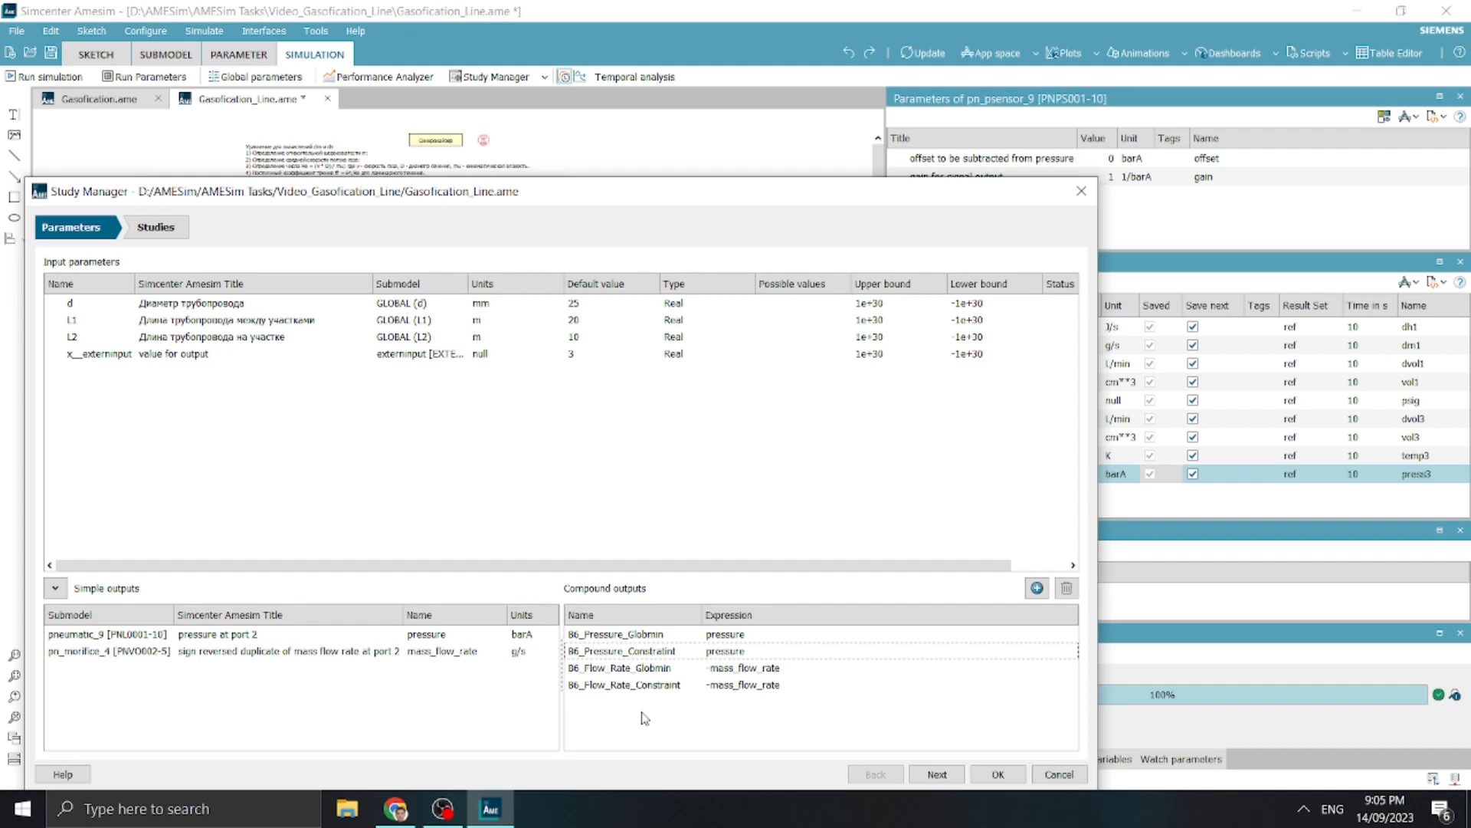
{"action": "left_click", "coordinate": [668, 669]}
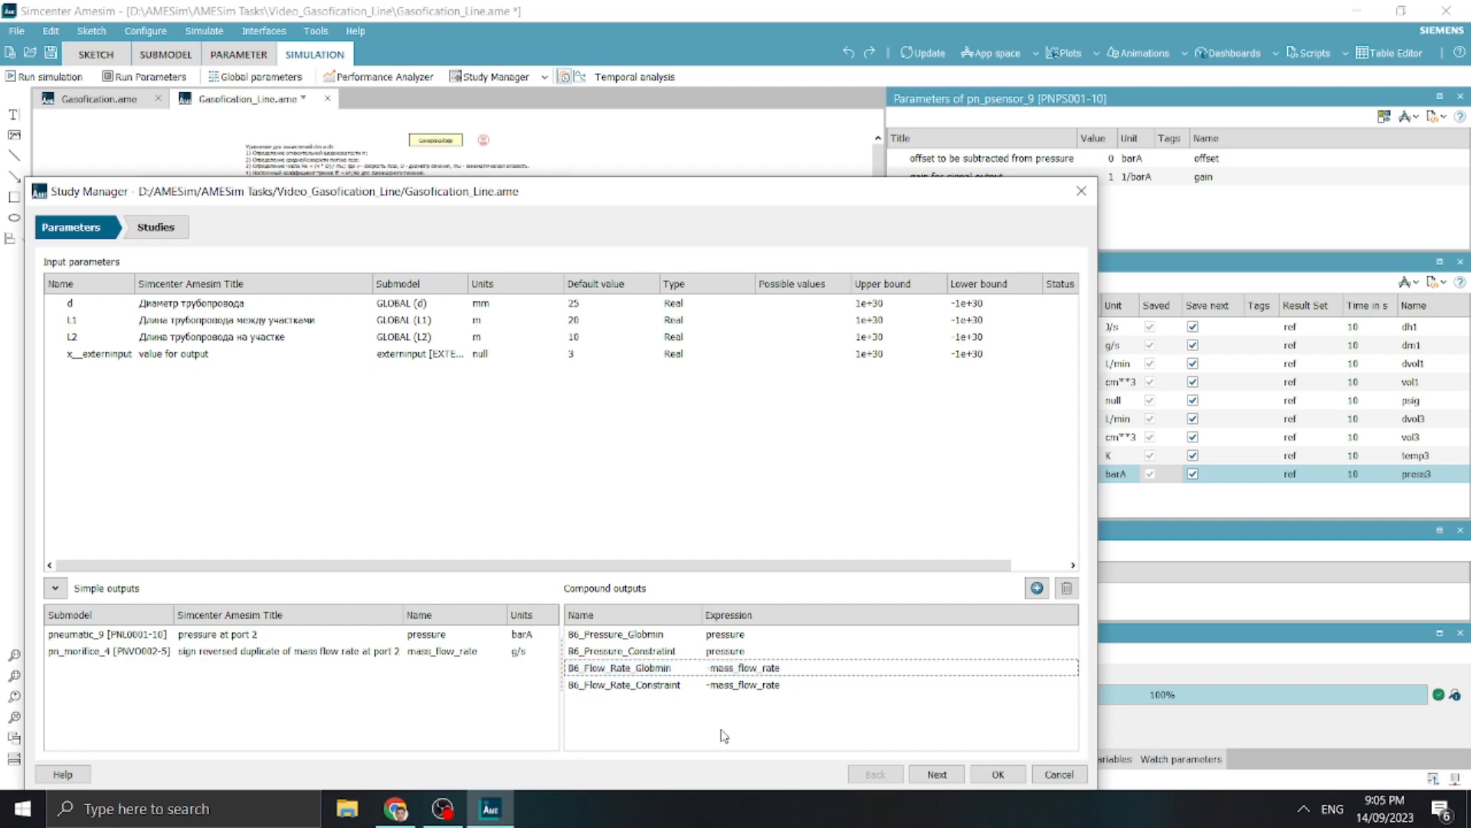
{"action": "left_click", "coordinate": [753, 651]}
{"action": "left_click", "coordinate": [755, 685], "text": "ctrl"}
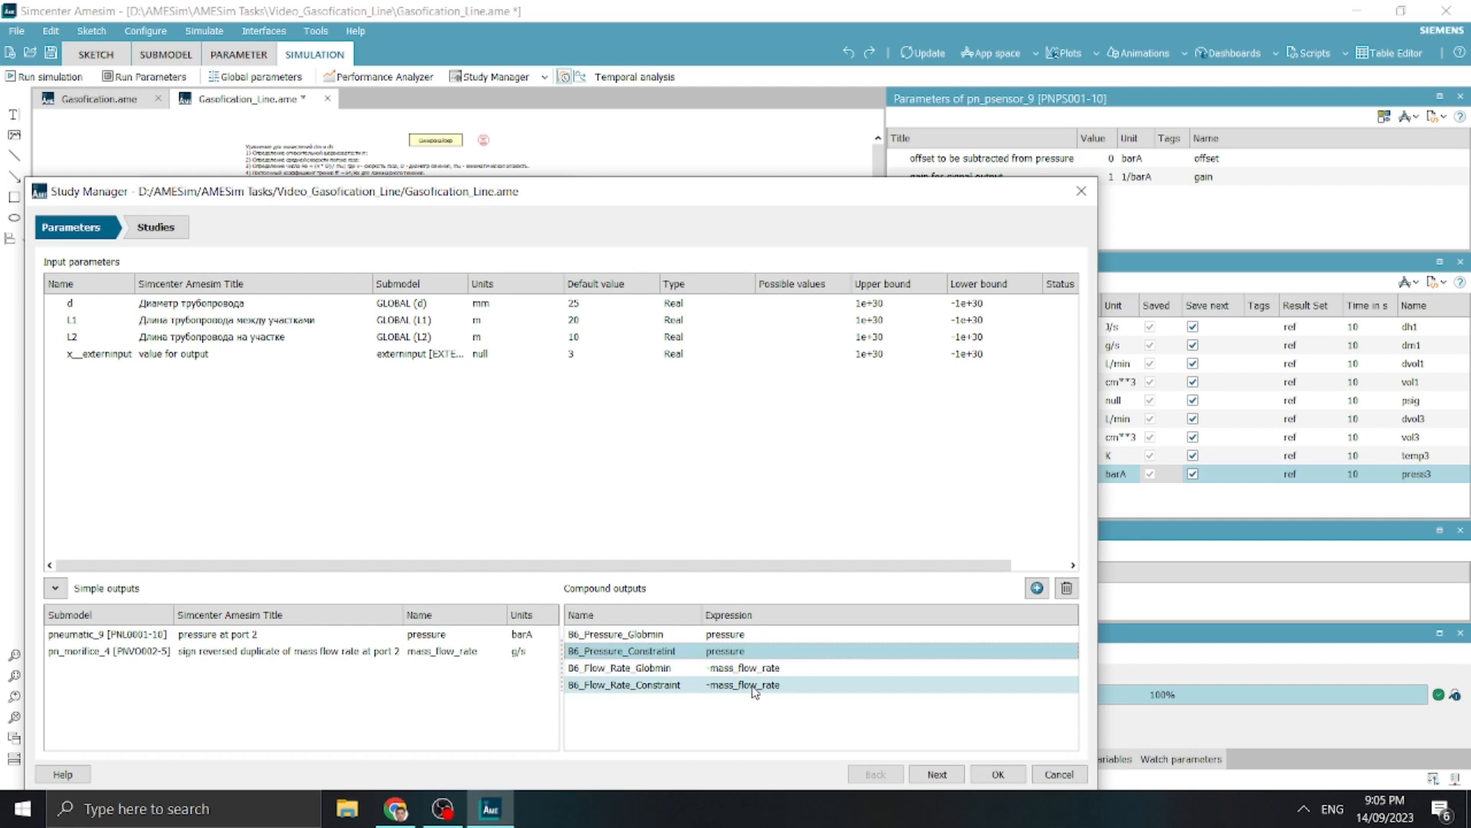
{"action": "left_click", "coordinate": [755, 685]}
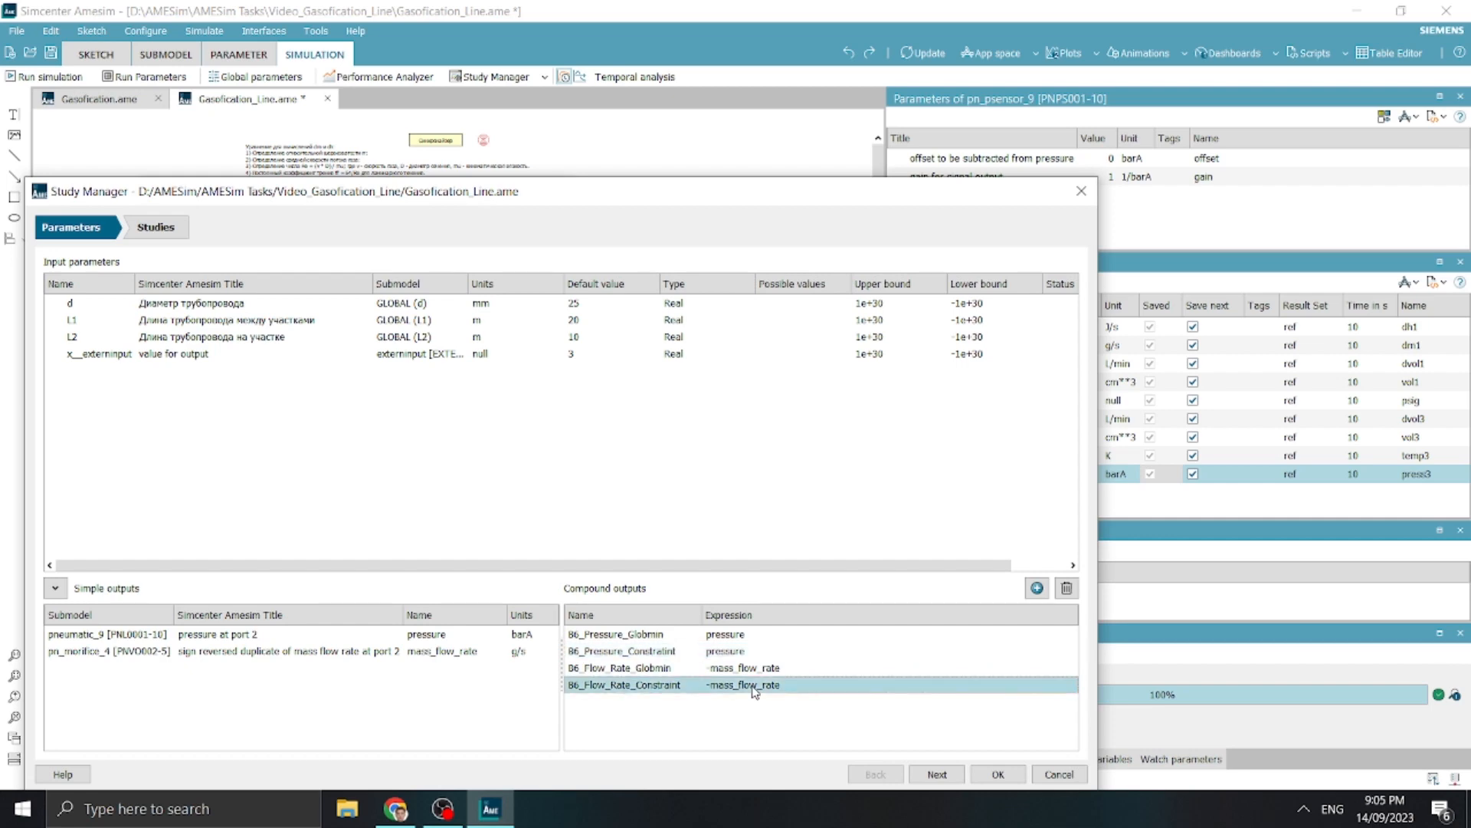
{"action": "left_click", "coordinate": [754, 652]}
{"action": "left_click", "coordinate": [769, 686], "text": "ctrl"}
{"action": "left_click", "coordinate": [766, 691]}
Move the Study Manager window aside to check the last pressure sensor's mass flow rate at port 1, and bring the window back
{"action": "left_click_drag", "start_coordinate": [891, 206], "coordinate": [1067, 652]}
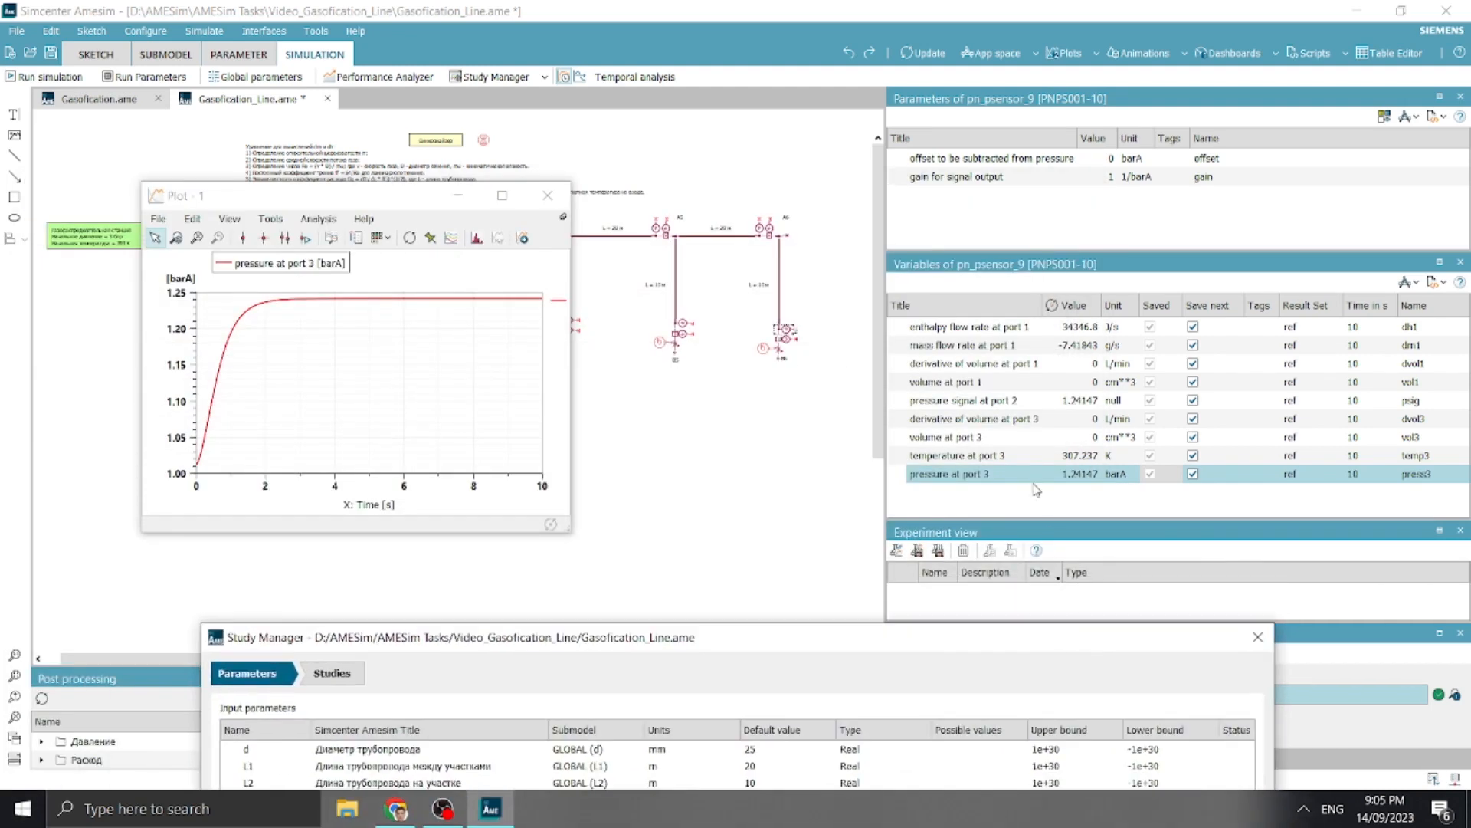
{"action": "left_click", "coordinate": [958, 345]}
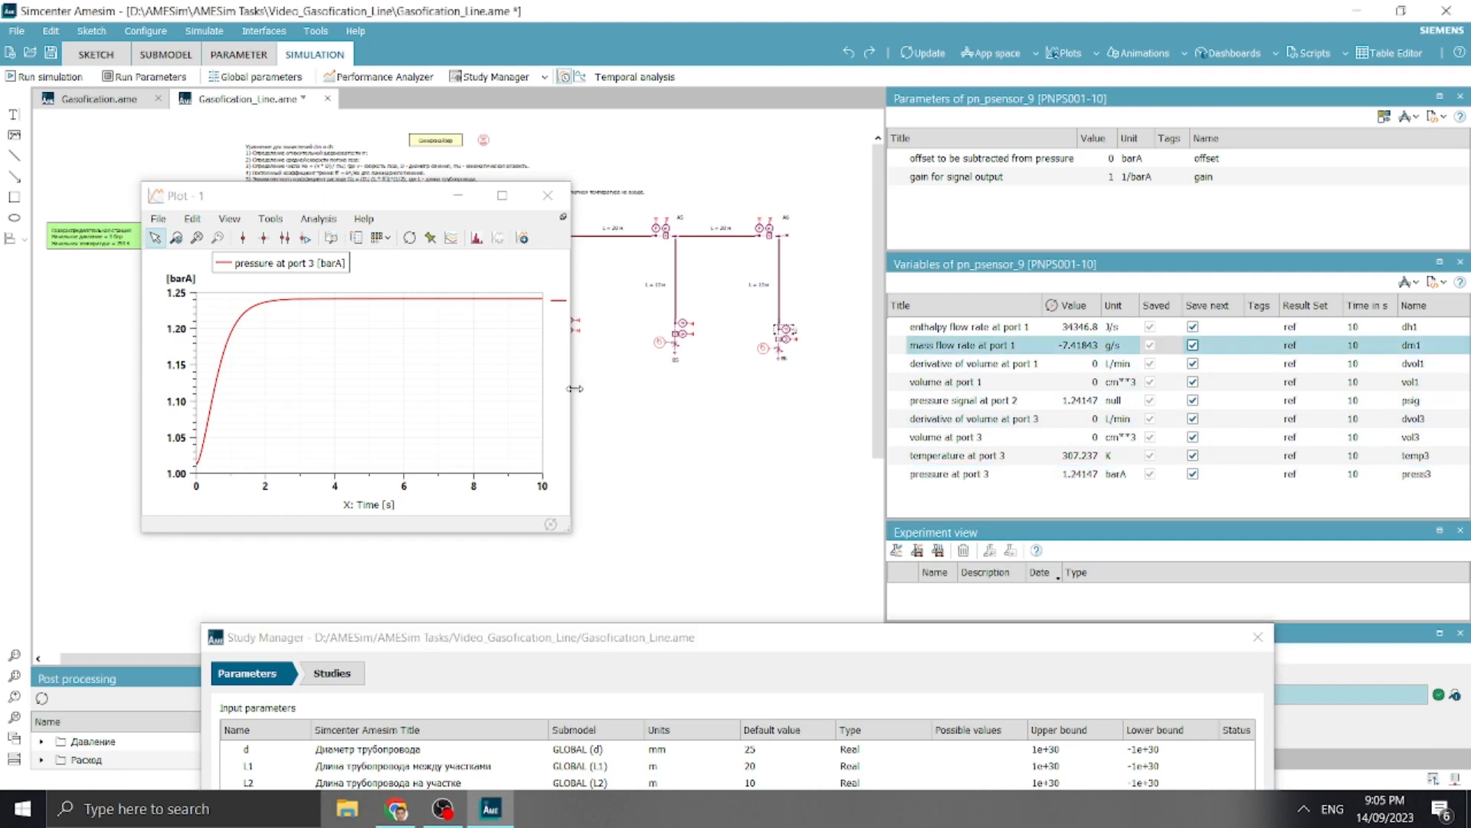
{"action": "left_click_drag", "start_coordinate": [741, 362], "coordinate": [738, 363]}
{"action": "left_click", "coordinate": [897, 216]}
{"action": "left_click_drag", "start_coordinate": [814, 648], "coordinate": [767, 124]}
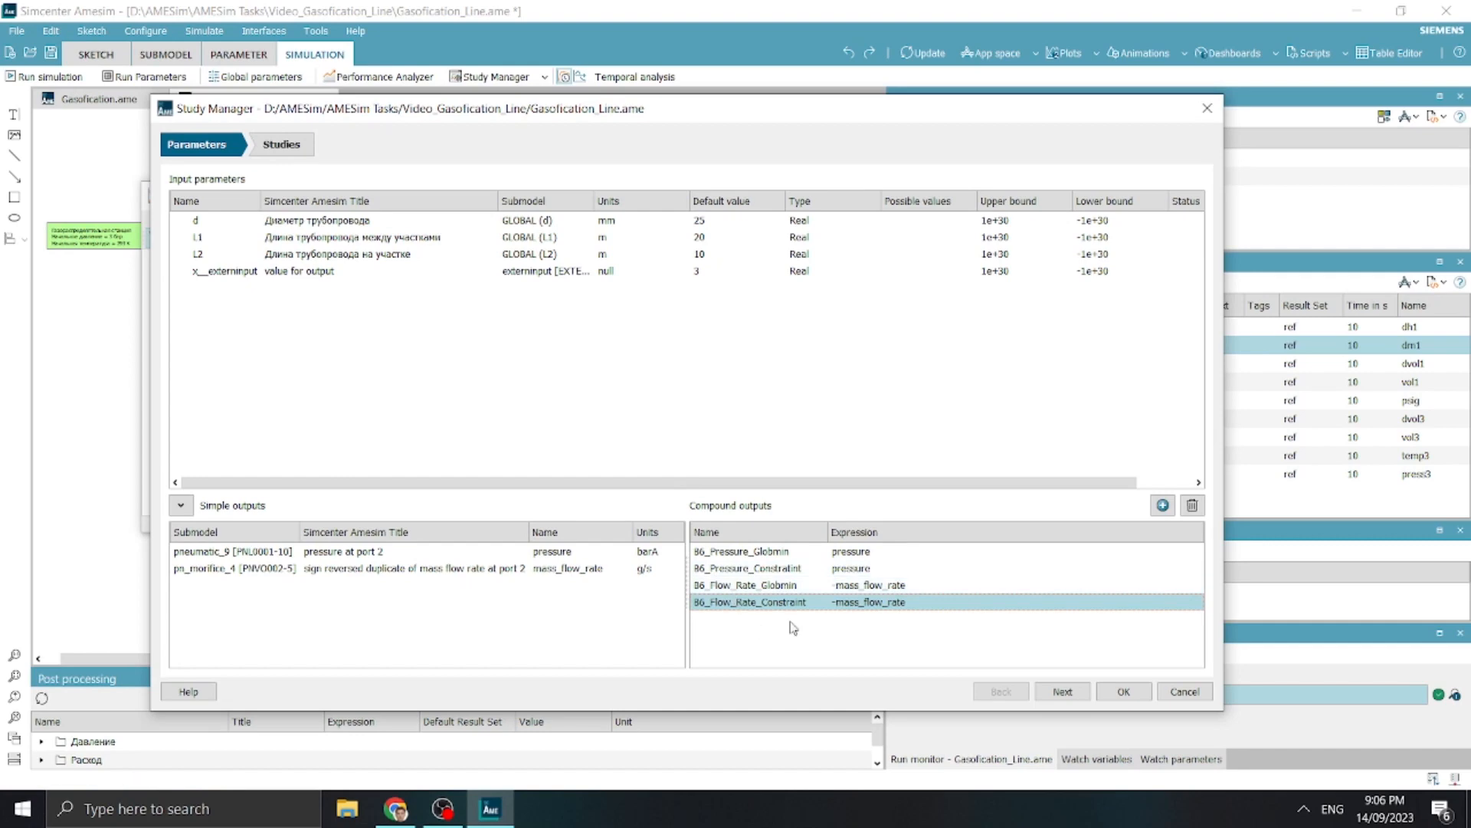
Review the expressions of the B6_Pressure_Globmin and B6_Flow_Rate_Globmin compound outputs
{"action": "double_click", "coordinate": [898, 552]}
{"action": "left_click", "coordinate": [898, 553]}
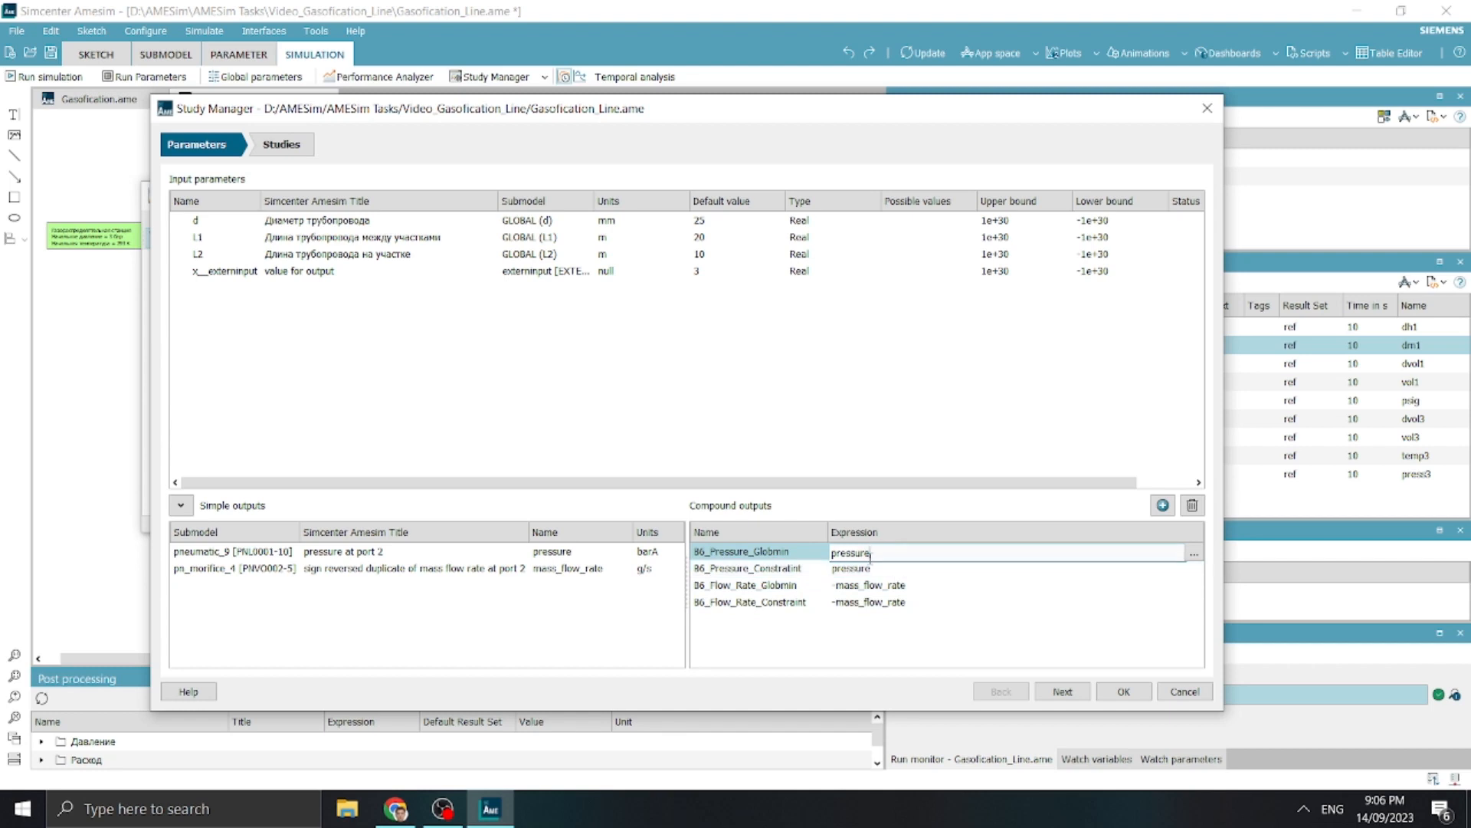
{"action": "left_click", "coordinate": [800, 630]}
{"action": "left_click", "coordinate": [806, 556]}
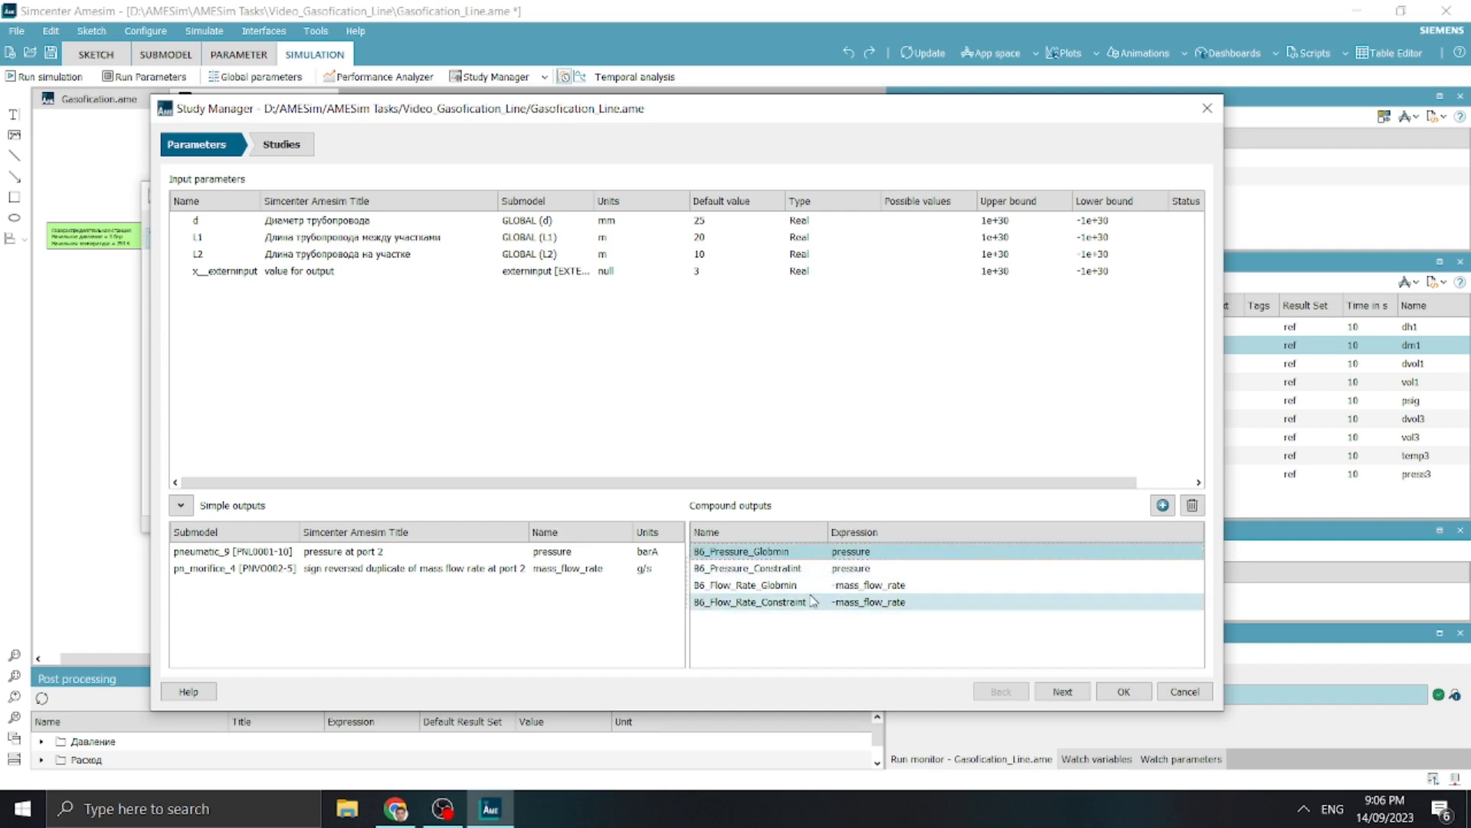
{"action": "left_click_drag", "start_coordinate": [801, 107], "coordinate": [785, 72]}
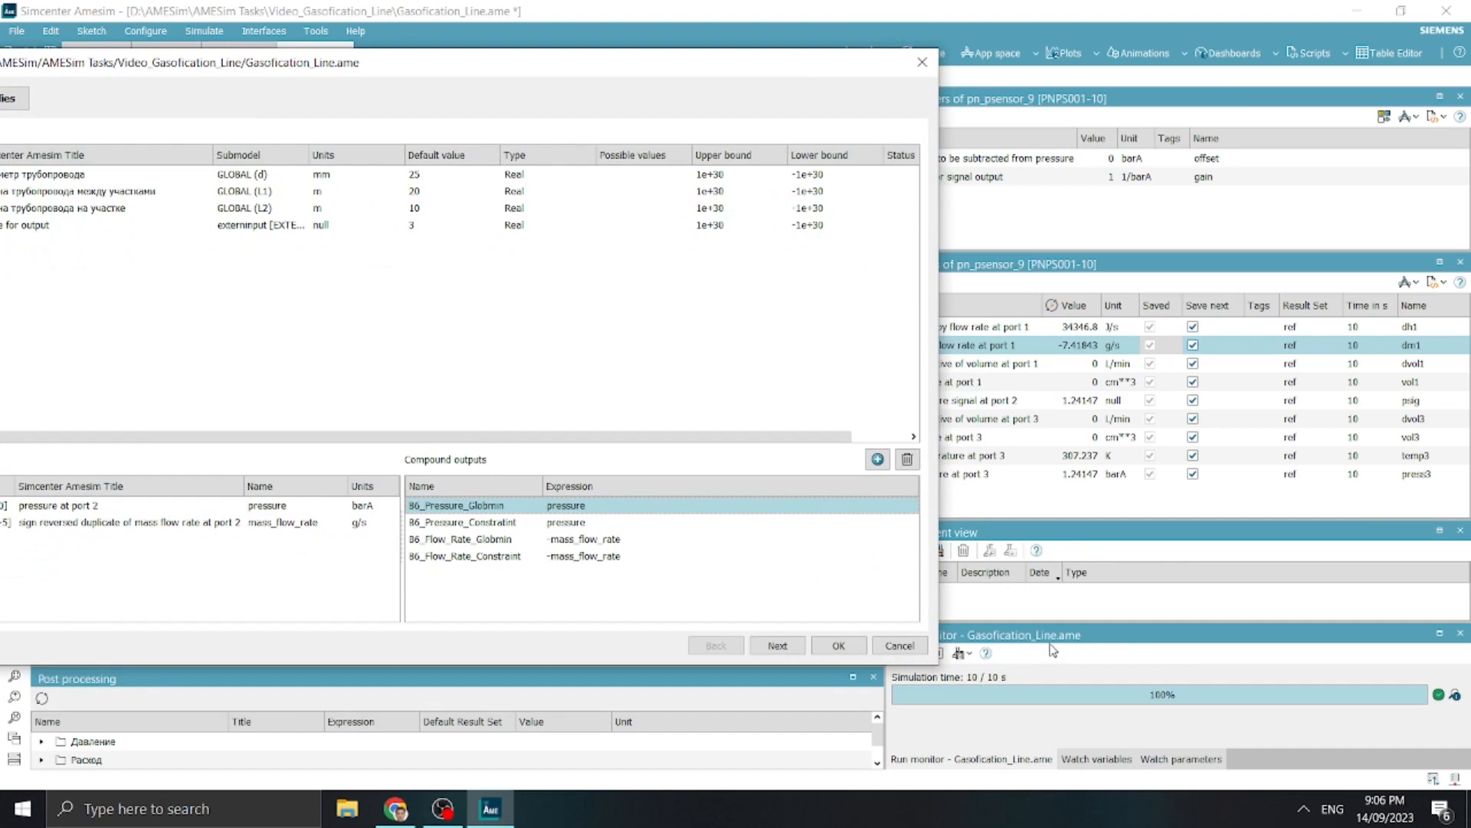
{"action": "left_click", "coordinate": [597, 540]}
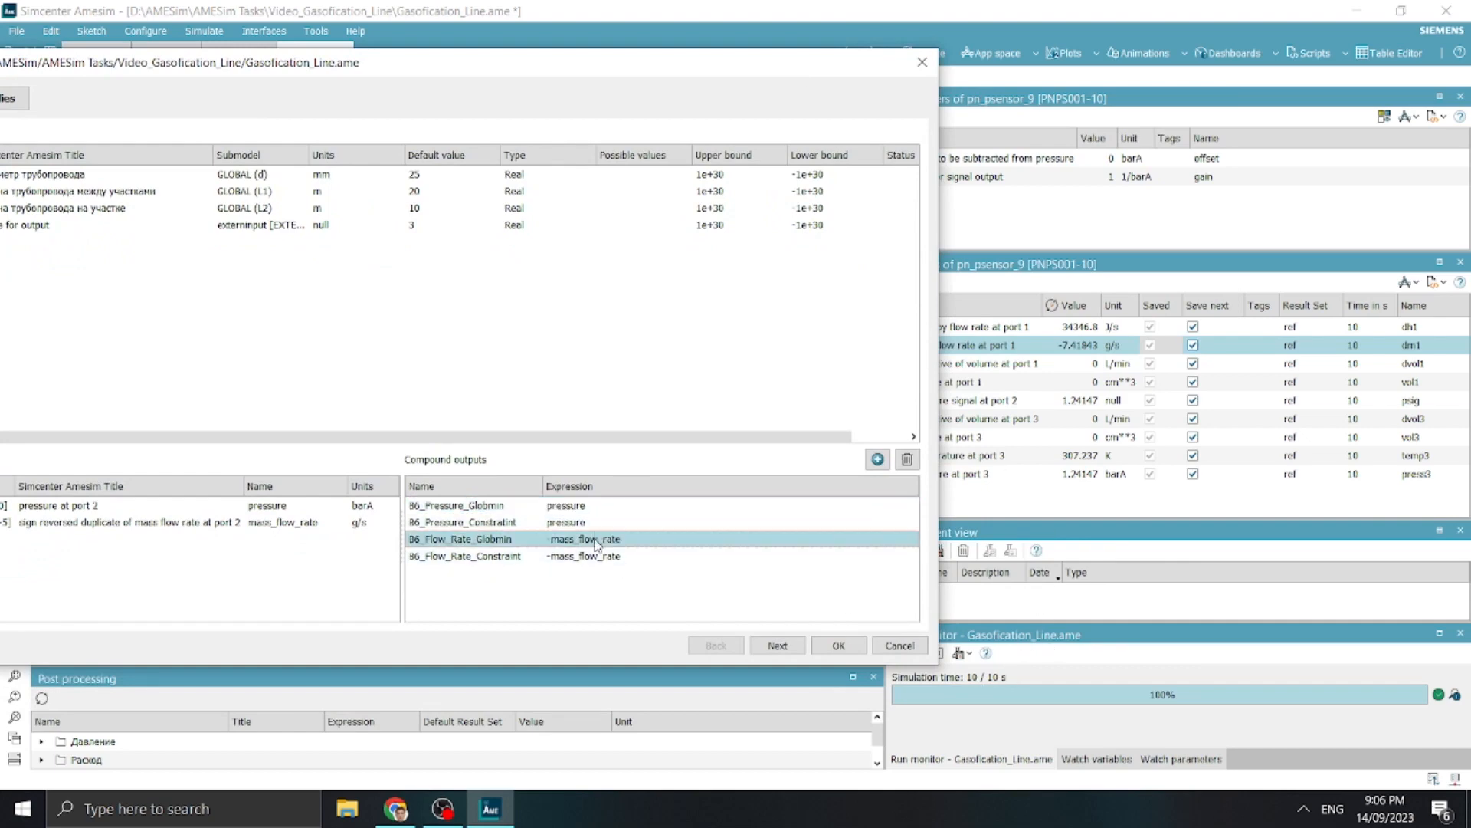
Open Dashboard 1, advance the animation to its end to examine the branch pressures and mass flow rates, and close it
{"action": "left_click", "coordinate": [1230, 52]}
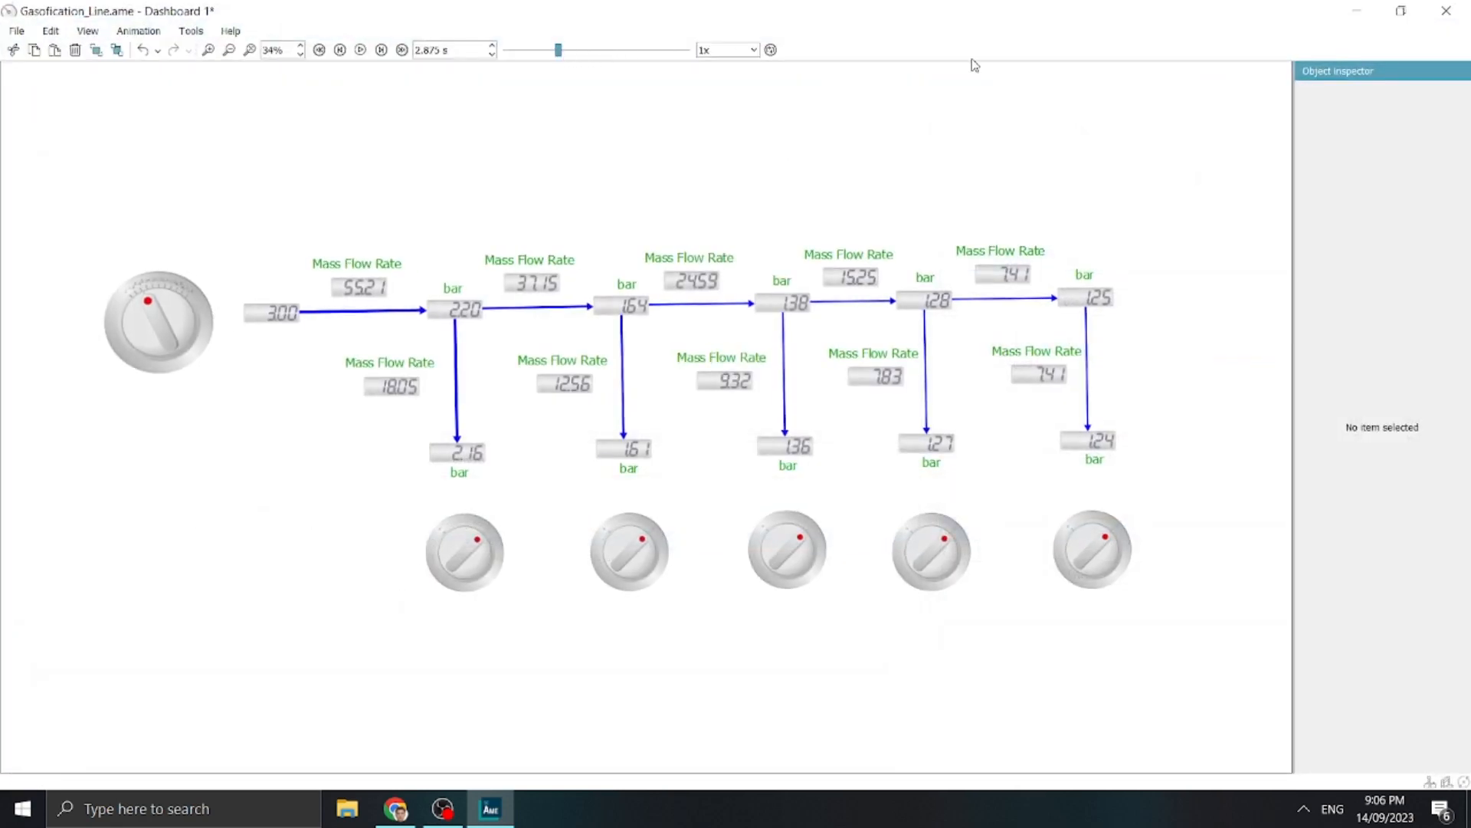
{"action": "left_click_drag", "start_coordinate": [560, 50], "coordinate": [689, 51]}
{"action": "left_click", "coordinate": [1446, 11]}
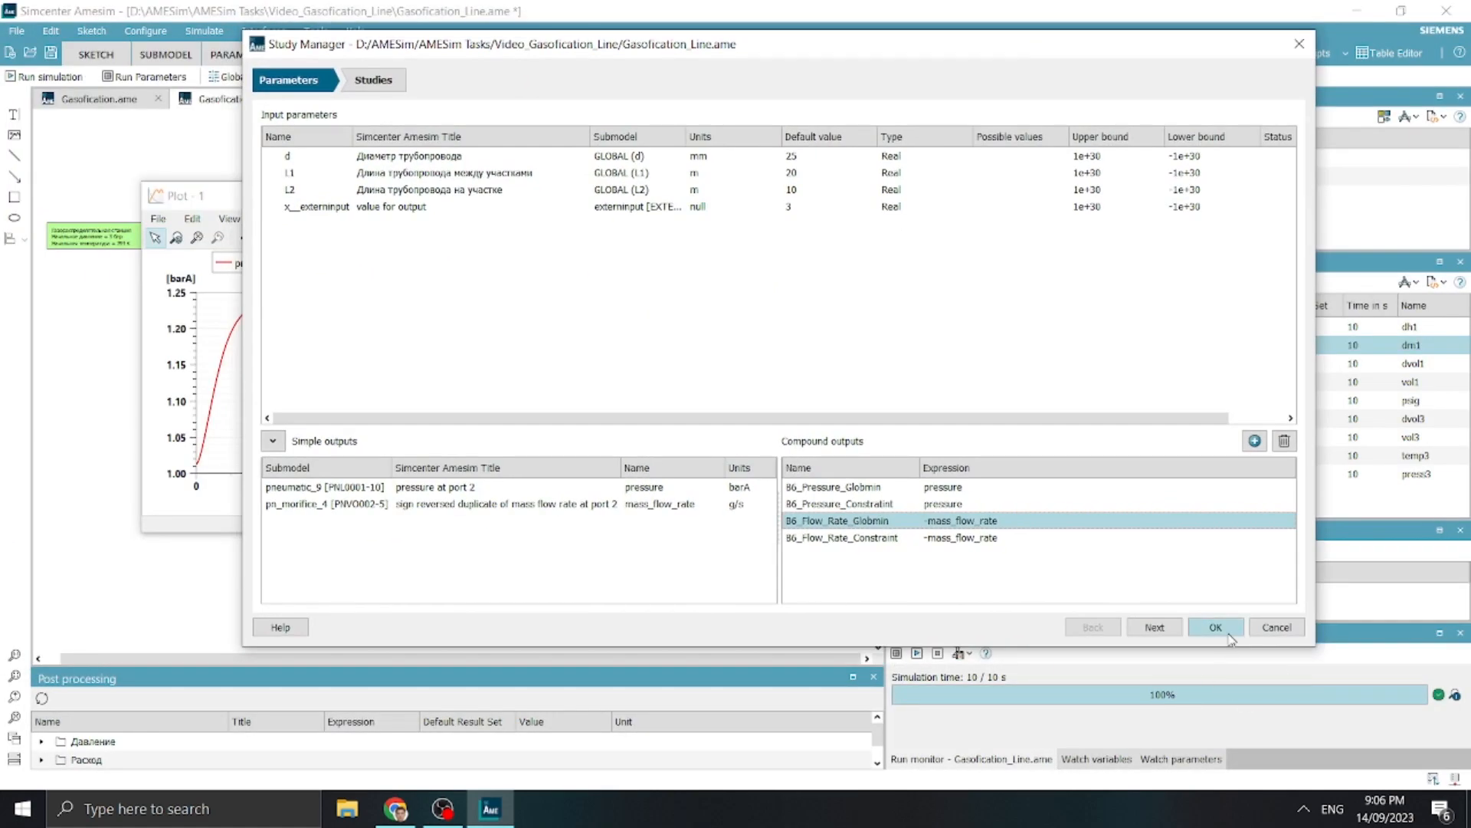
Accept the parameter setup and add a DOE study in the reopened Study Manager
{"action": "left_click", "coordinate": [1215, 627]}
{"action": "left_click", "coordinate": [494, 76]}
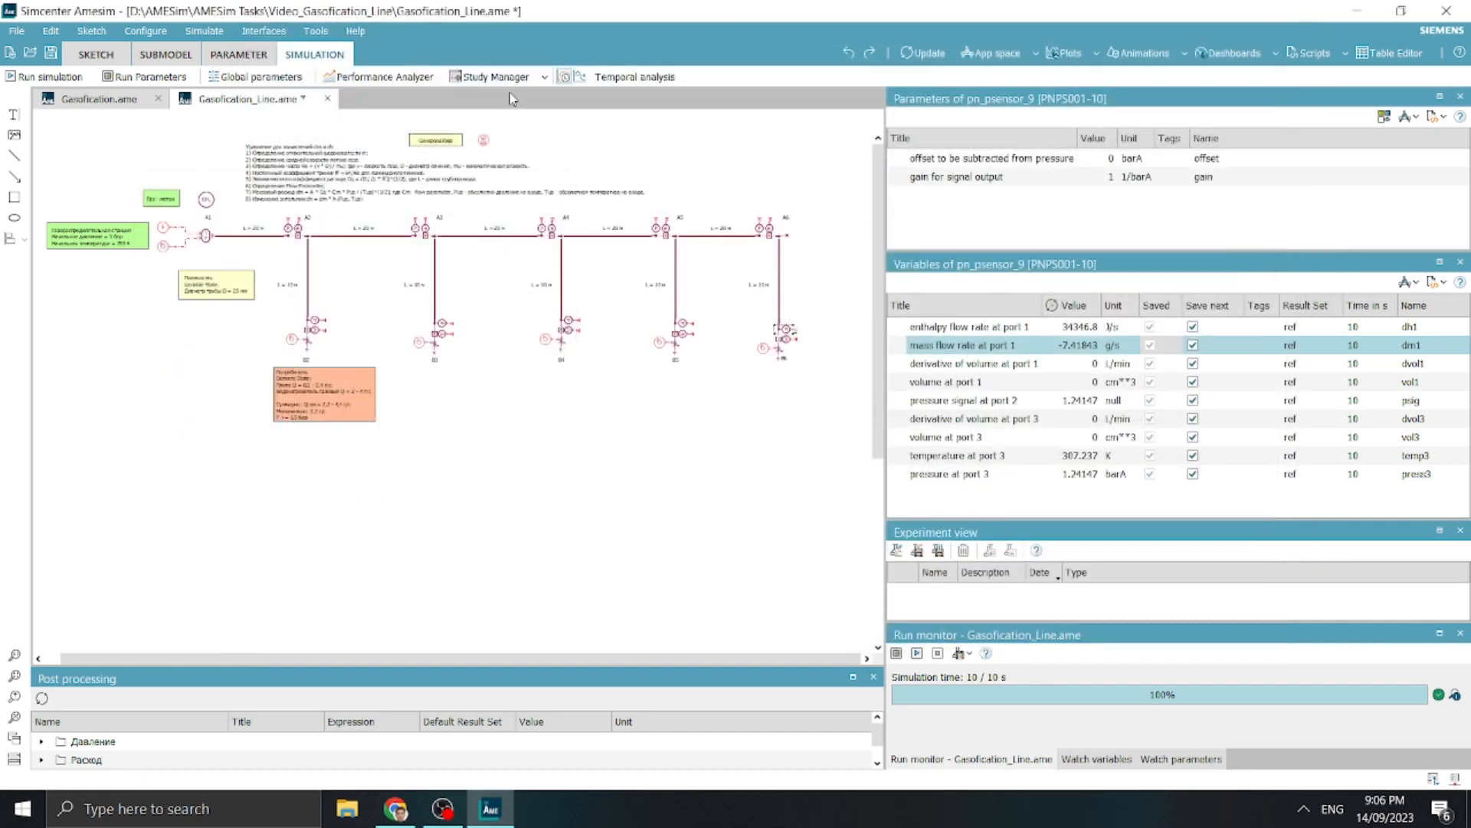
{"action": "left_click", "coordinate": [494, 178]}
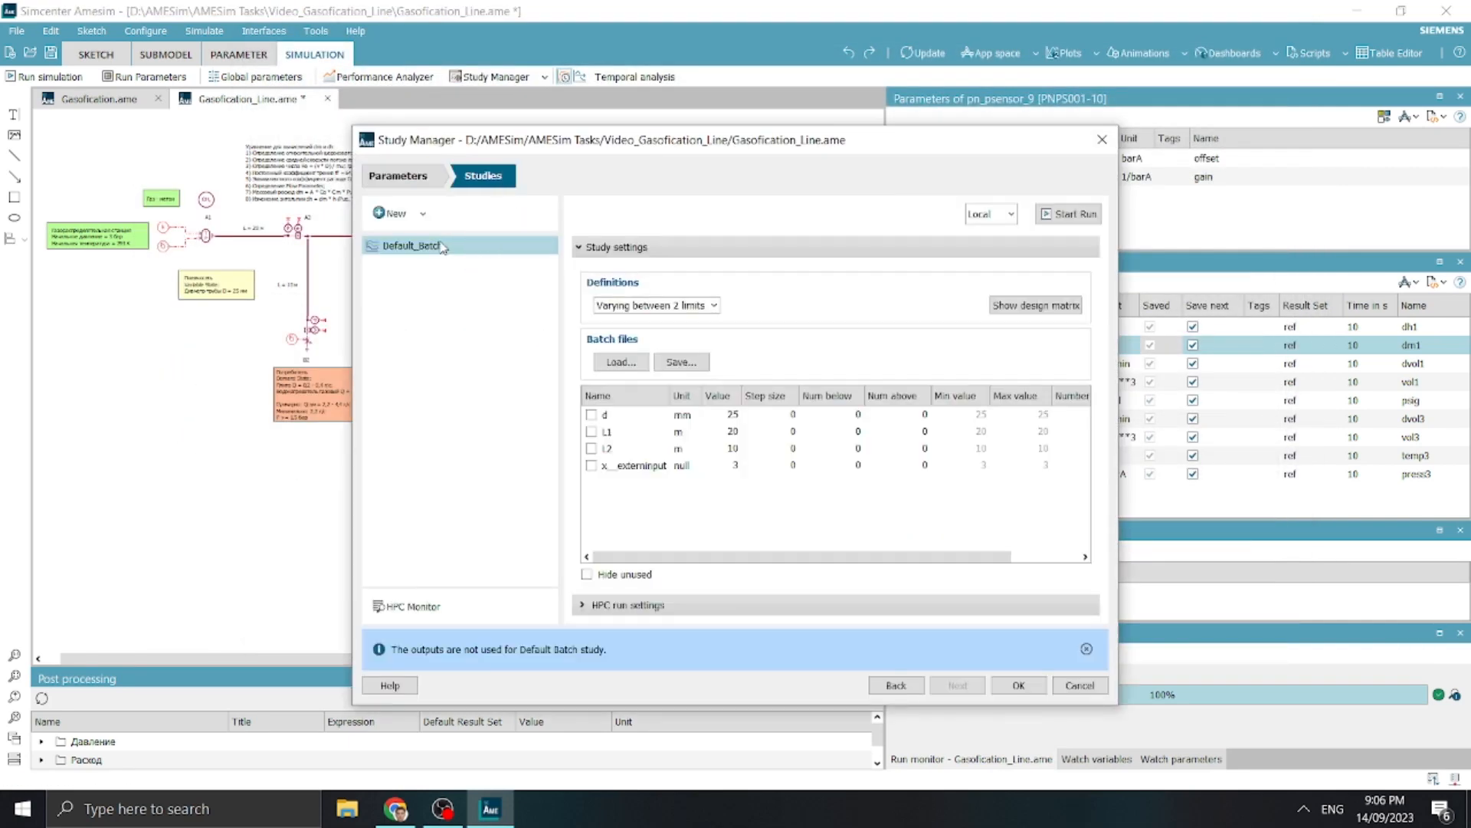
{"action": "left_click", "coordinate": [422, 213]}
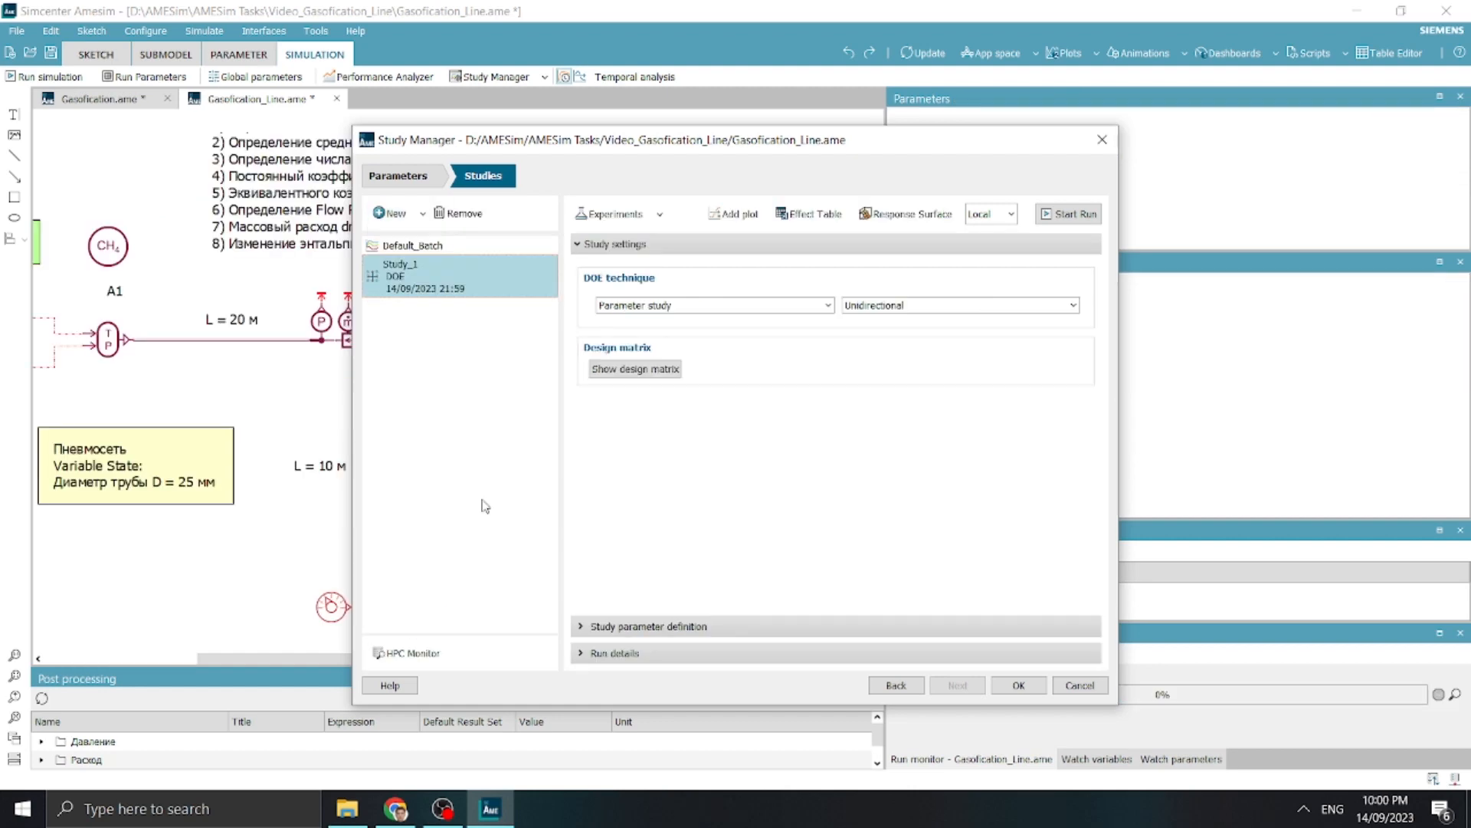
Rename the new DOE study as DoE
{"action": "double_click", "coordinate": [428, 271]}
{"action": "type", "text": "DoE"}
{"action": "key", "text": "Return"}
Check the study's input parameters and outputs, and set the DoE study's technique to Full Factorial
{"action": "left_click", "coordinate": [429, 184]}
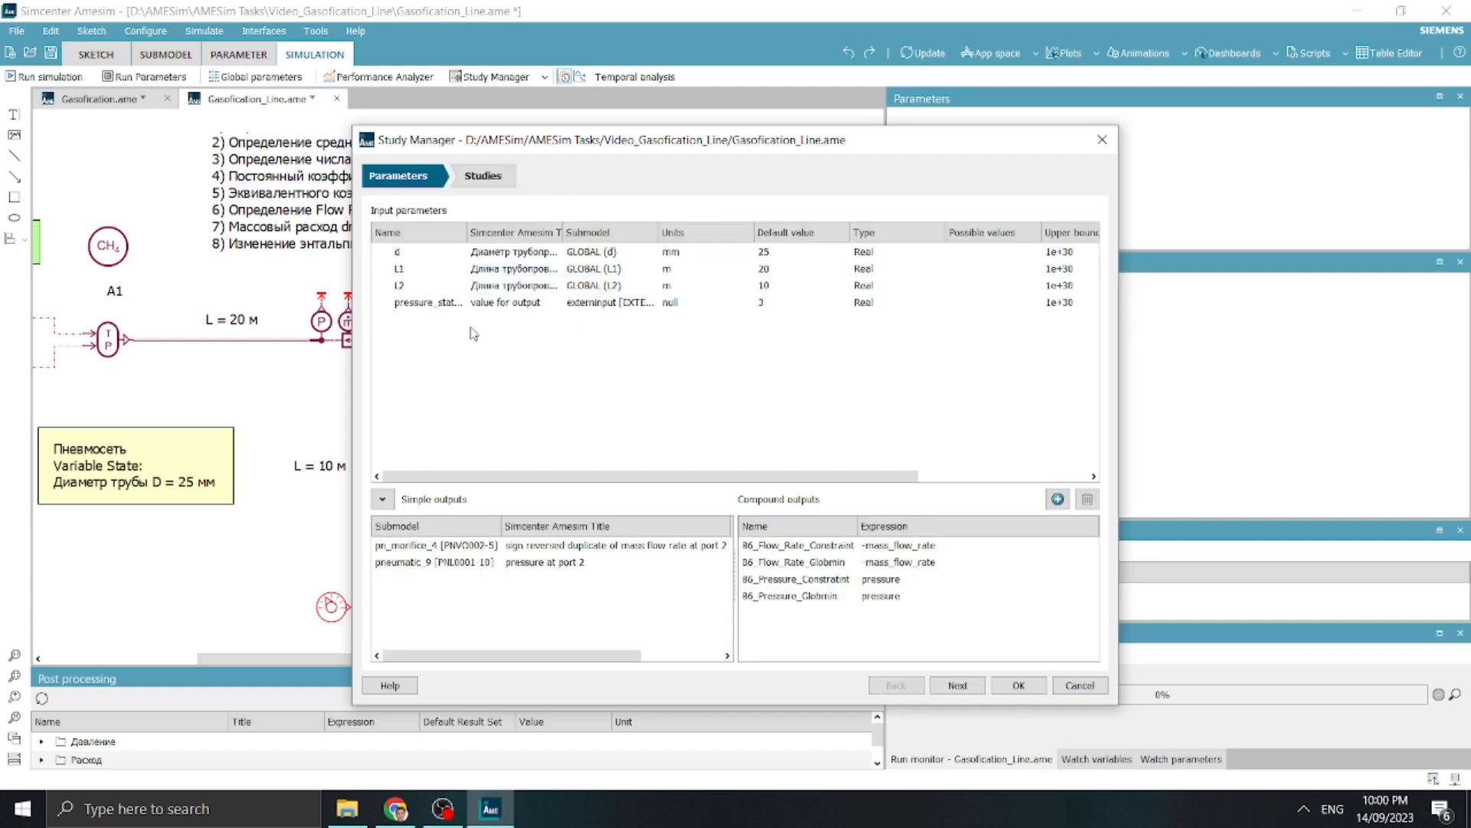
{"action": "left_click", "coordinate": [483, 176]}
{"action": "left_click", "coordinate": [399, 176]}
{"action": "left_click", "coordinate": [484, 177]}
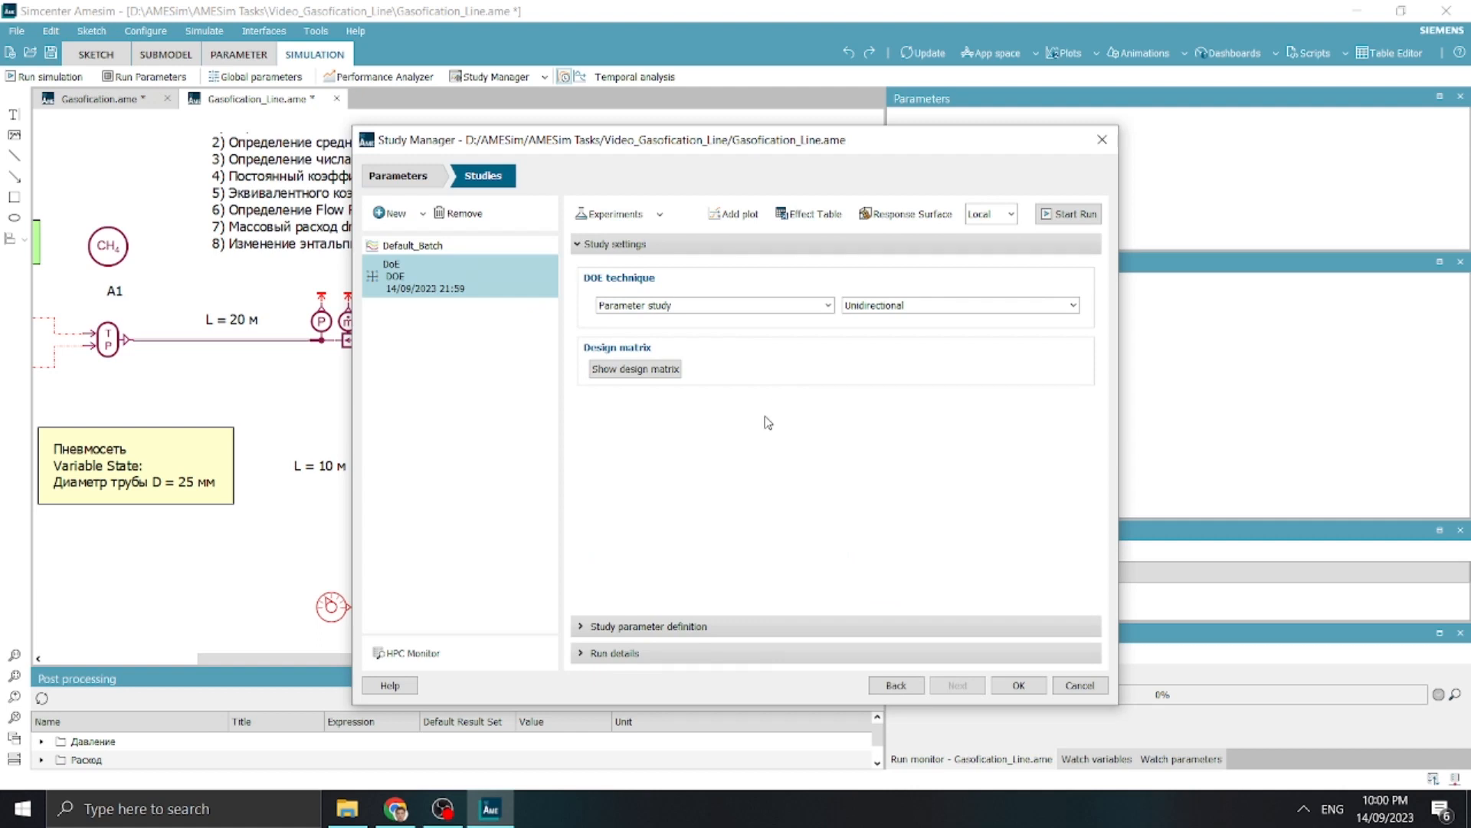
{"action": "left_click", "coordinate": [726, 308]}
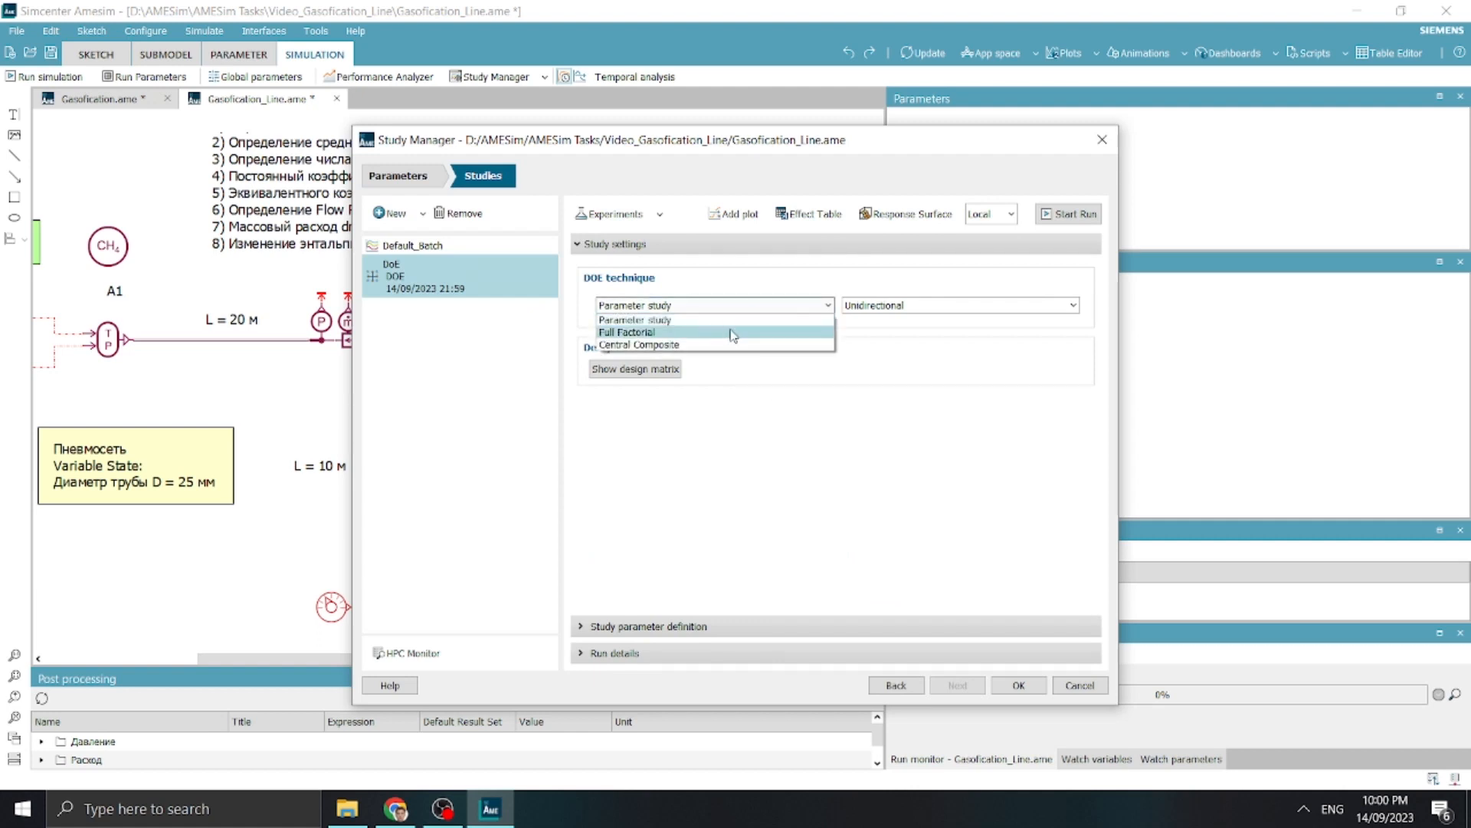
{"action": "left_click", "coordinate": [733, 332]}
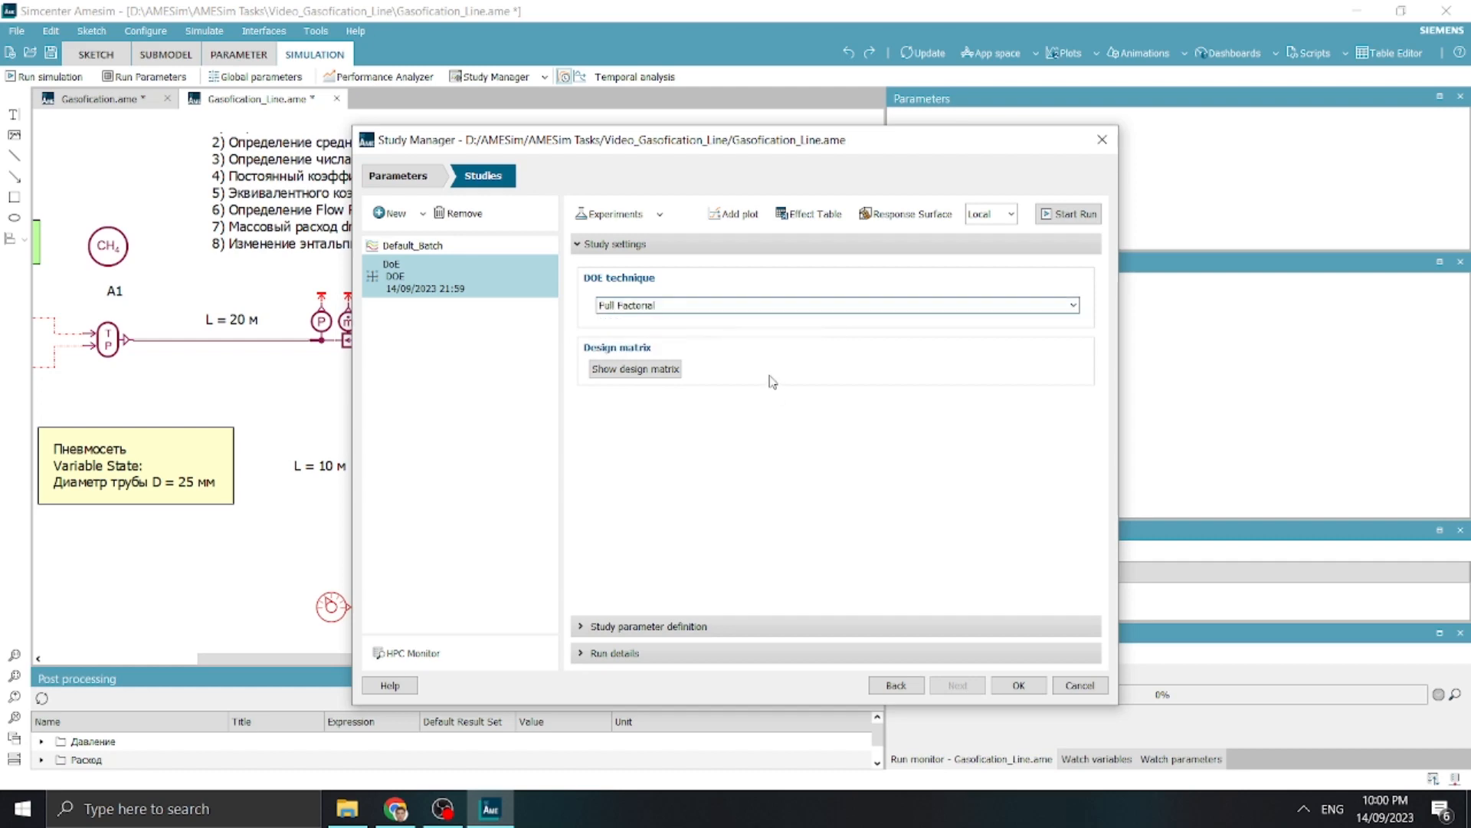
Include d, L1, L2 and pressure_station as input factors in the DoE study's parameter definition
{"action": "left_click", "coordinate": [659, 626]}
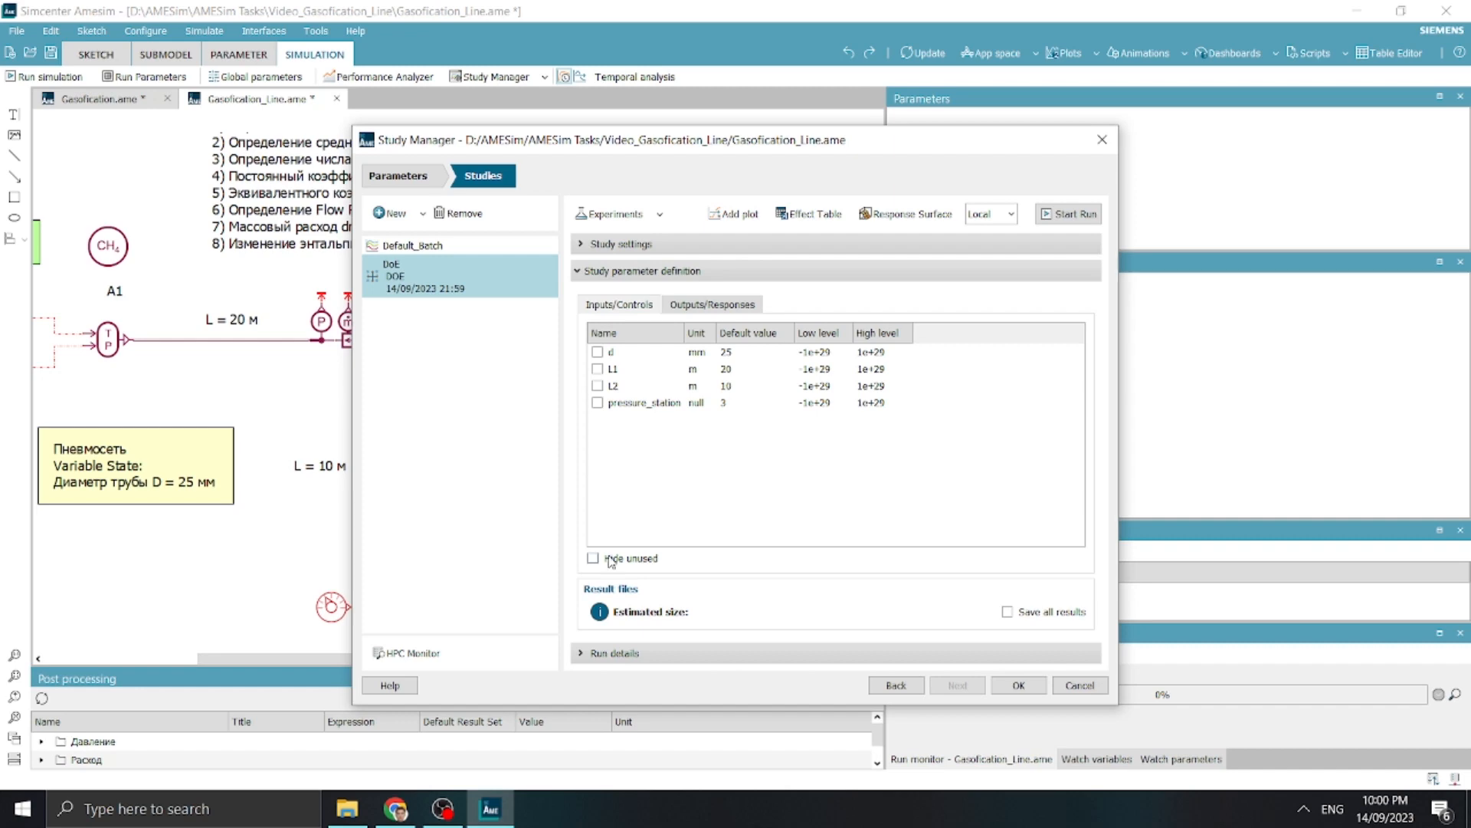
{"action": "left_click", "coordinate": [597, 352]}
{"action": "left_click", "coordinate": [597, 368]}
{"action": "left_click", "coordinate": [597, 386]}
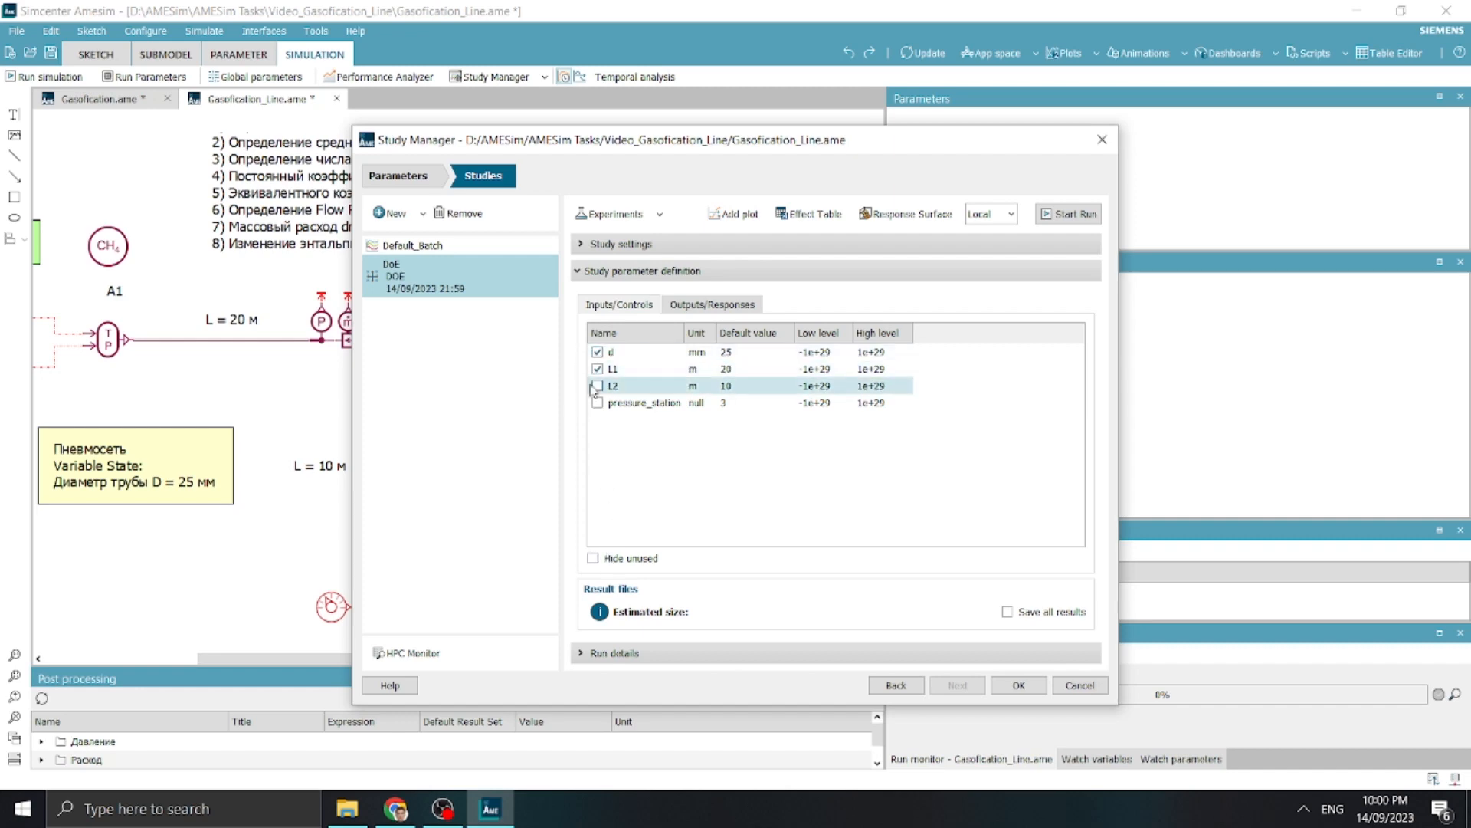
{"action": "left_click", "coordinate": [597, 402]}
Set the low level of diameter d to 15 mm and its high level to 35 mm
{"action": "double_click", "coordinate": [835, 352]}
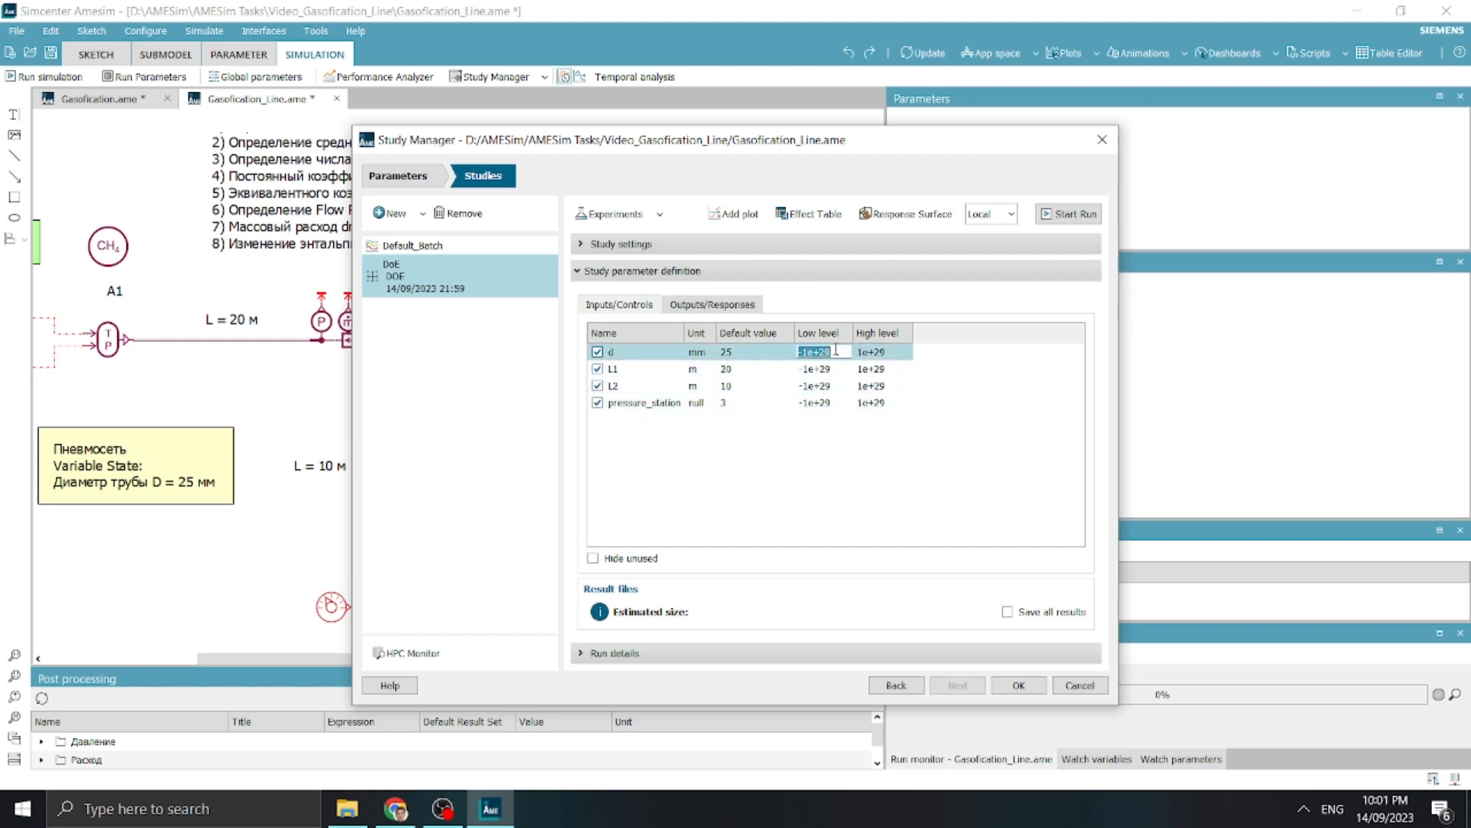
{"action": "type", "text": "15"}
{"action": "key", "text": "Tab"}
{"action": "type", "text": "1e+3"}
{"action": "type", "text": "5"}
{"action": "left_click_drag", "start_coordinate": [895, 349], "coordinate": [815, 346]}
{"action": "type", "text": "35"}
Set the low level of L1 to 10 m and its high level to 50 m
{"action": "double_click", "coordinate": [817, 368]}
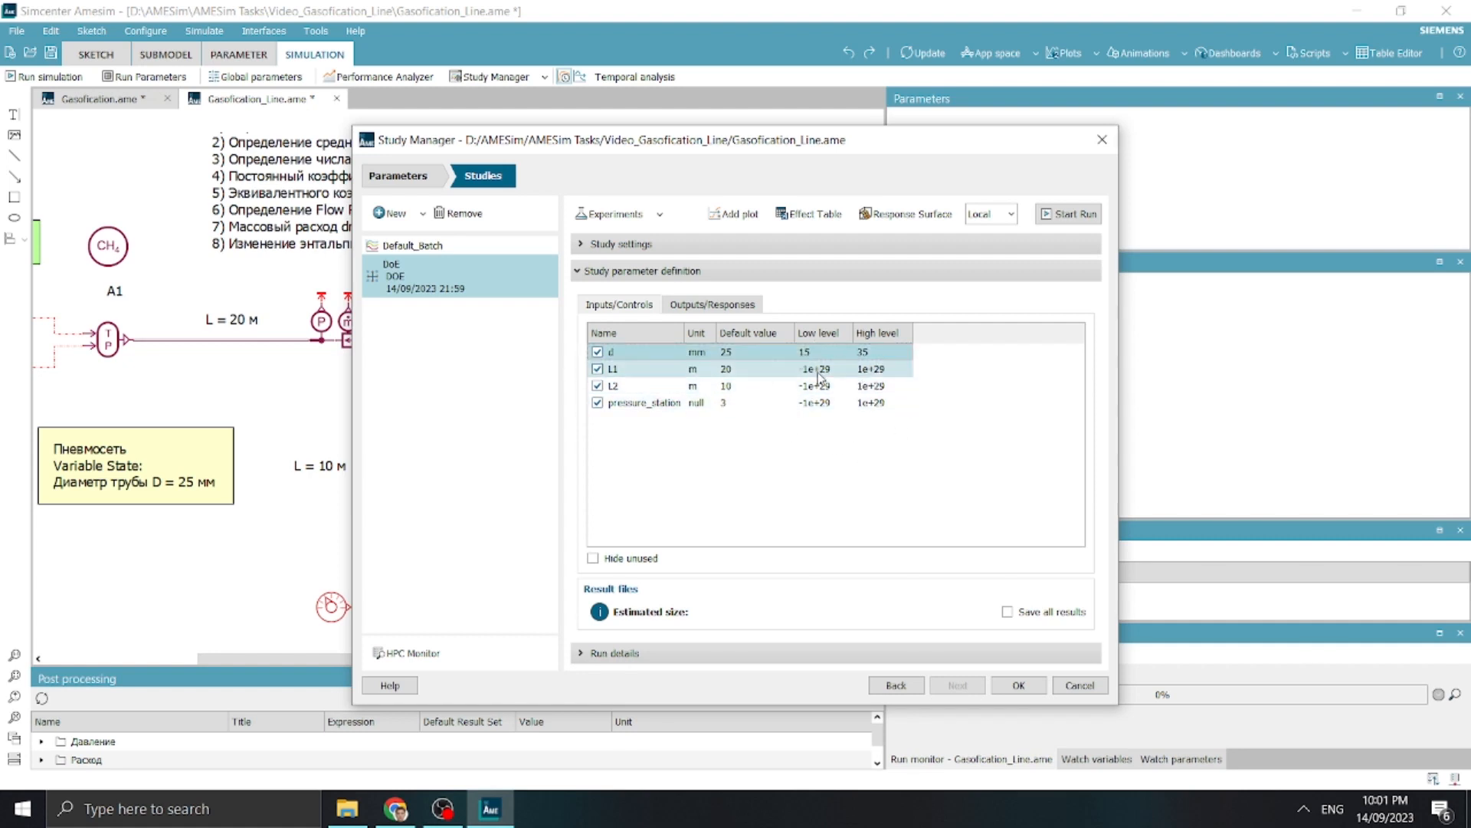
{"action": "type", "text": "10"}
{"action": "double_click", "coordinate": [897, 367]}
{"action": "type", "text": "1e"}
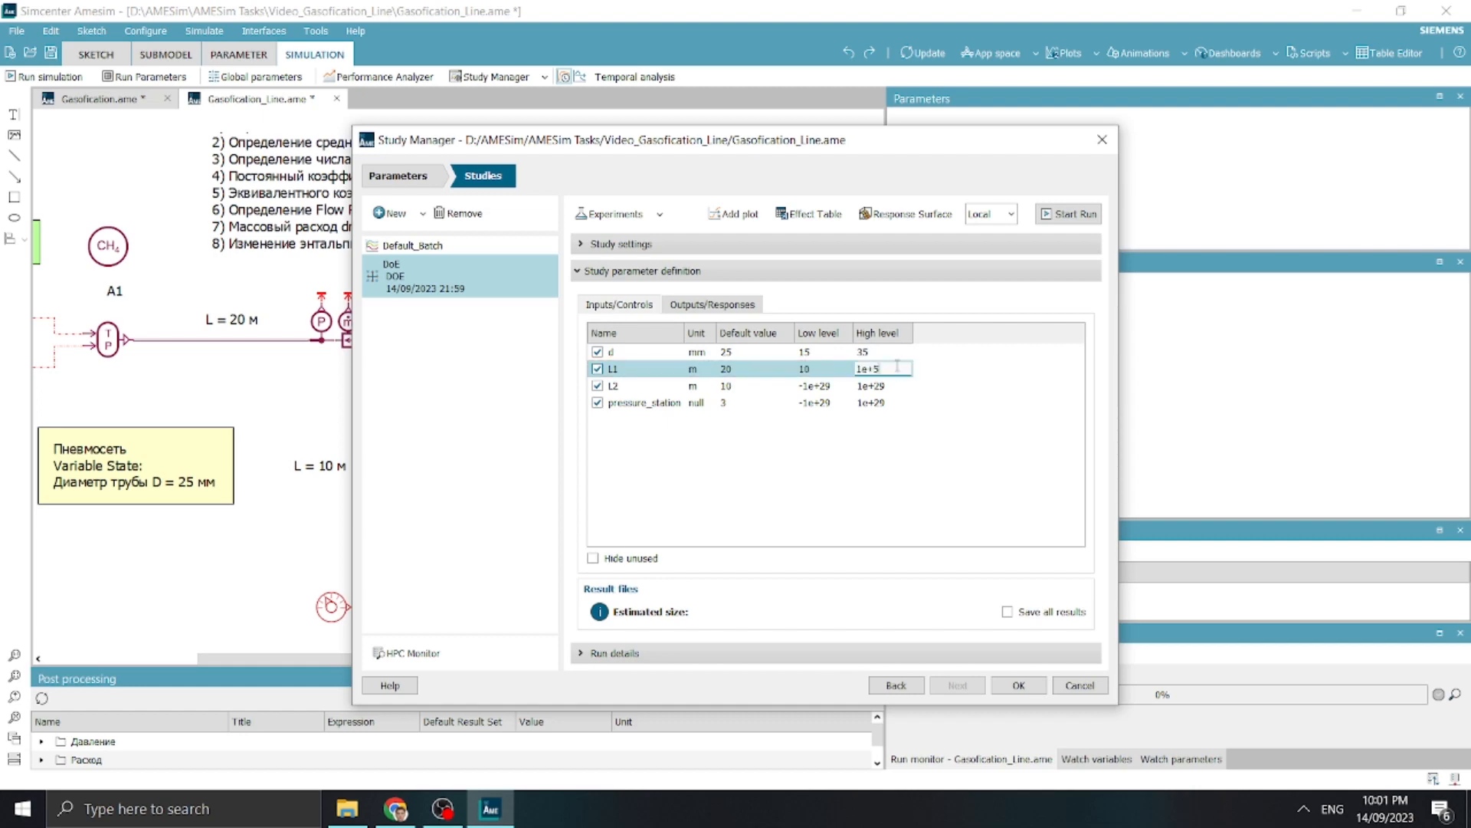
{"action": "key", "text": "BackSpace"}
{"action": "key", "text": "BackSpace"}
{"action": "type", "text": "50"}
Copy L1's low and high levels to L2, giving it 10 m and 50 m
{"action": "double_click", "coordinate": [817, 372]}
{"action": "key", "text": "ctrl+c"}
{"action": "double_click", "coordinate": [817, 386]}
{"action": "key", "text": "ctrl+v"}
{"action": "left_click", "coordinate": [865, 373]}
{"action": "double_click", "coordinate": [865, 373]}
{"action": "key", "text": "ctrl+c"}
{"action": "double_click", "coordinate": [867, 386]}
{"action": "key", "text": "ctrl+v"}
Set the low level of pressure_station to 1 and its high level to 10
{"action": "double_click", "coordinate": [819, 404]}
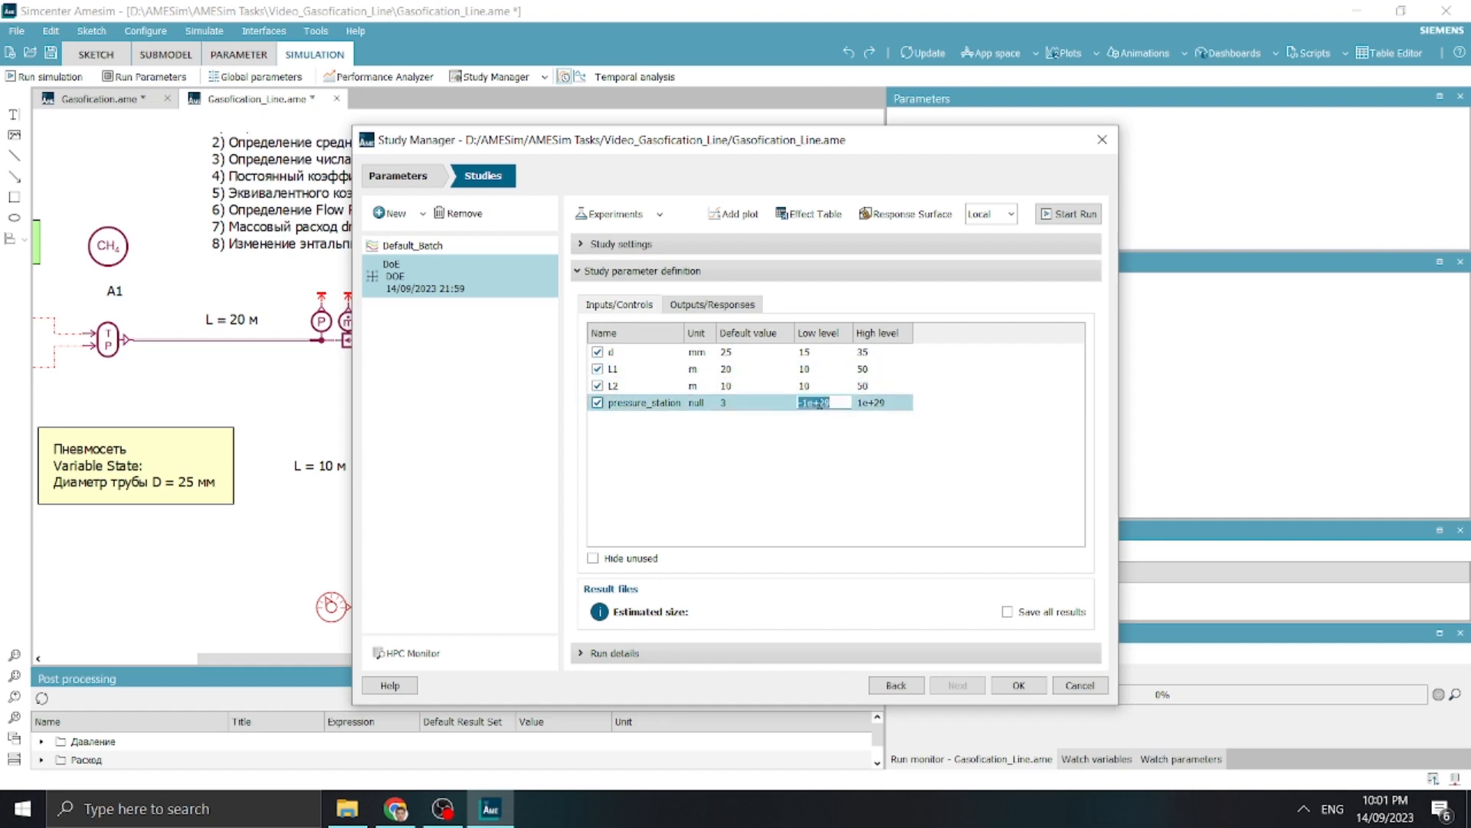
{"action": "type", "text": "1"}
{"action": "double_click", "coordinate": [883, 405]}
{"action": "type", "text": "5"}
Include B6_Flow_Rate_Globmin and B6_Pressure_Globmin as the DoE study's responses
{"action": "left_click", "coordinate": [713, 305]}
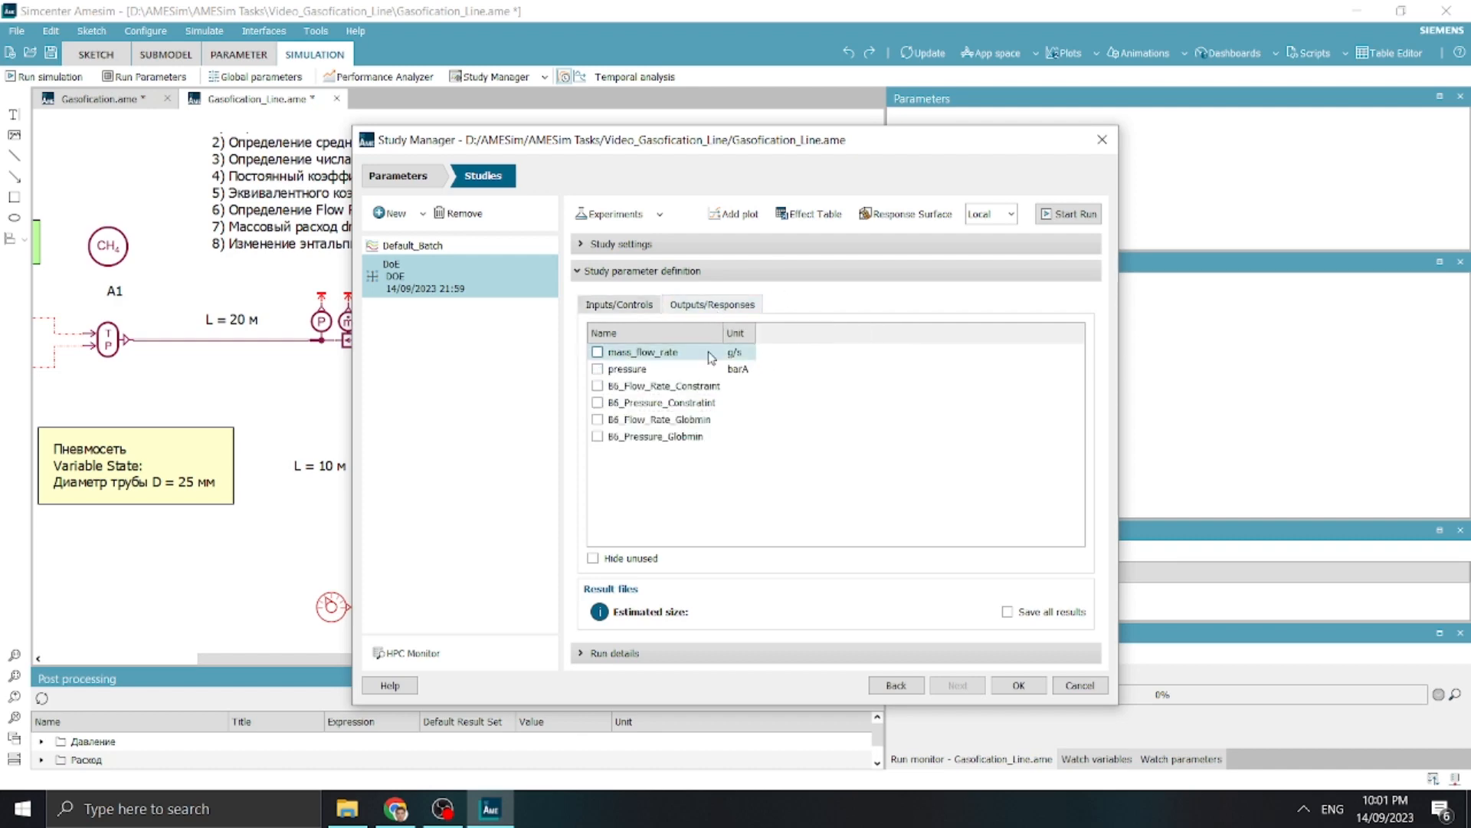
{"action": "left_click", "coordinate": [597, 419]}
{"action": "left_click", "coordinate": [598, 436]}
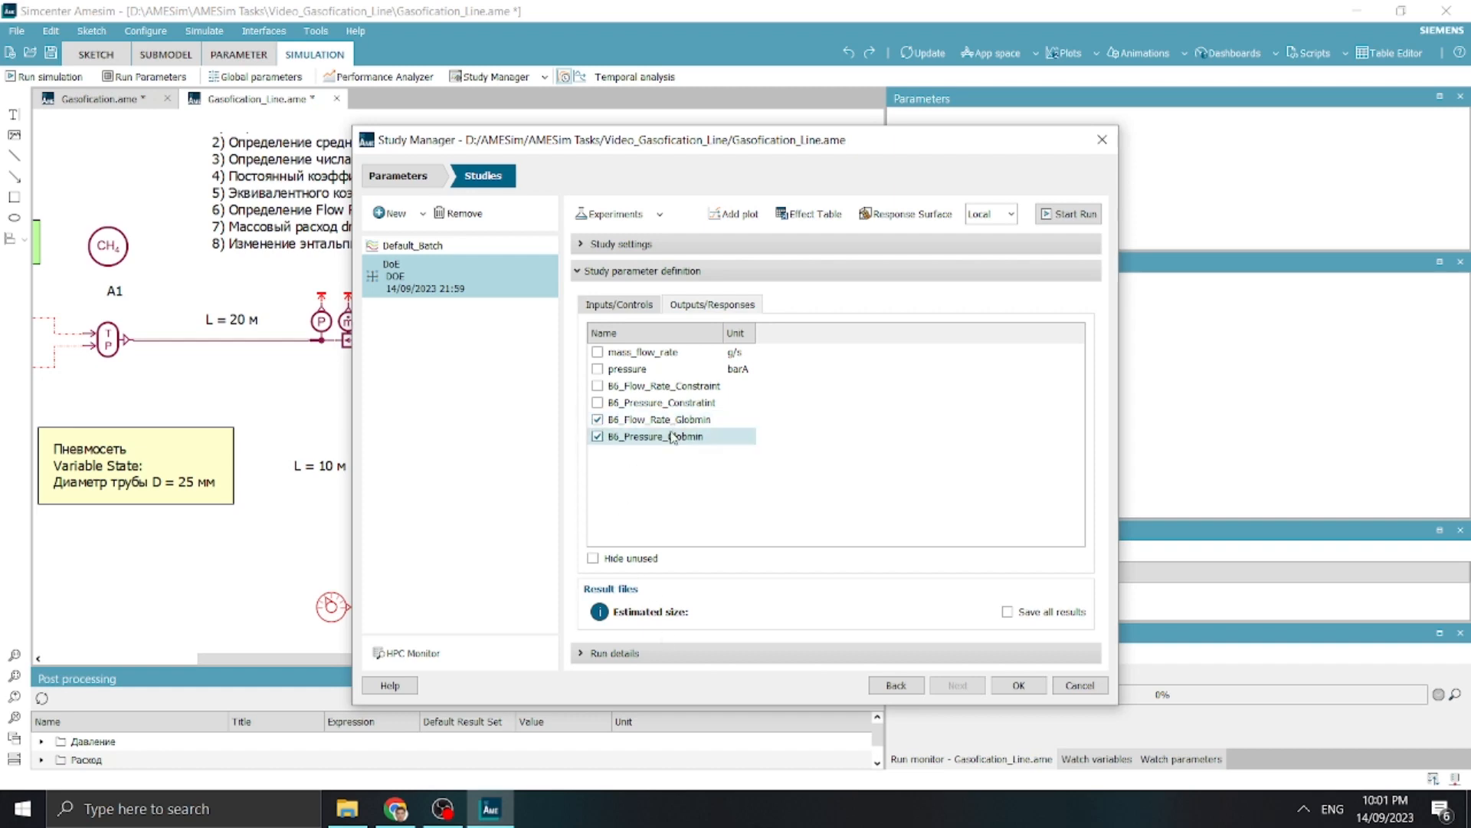
Check the full factorial design matrix, close it, and run the DoE study while showing its run details
{"action": "left_click", "coordinate": [681, 247]}
{"action": "left_click", "coordinate": [636, 369]}
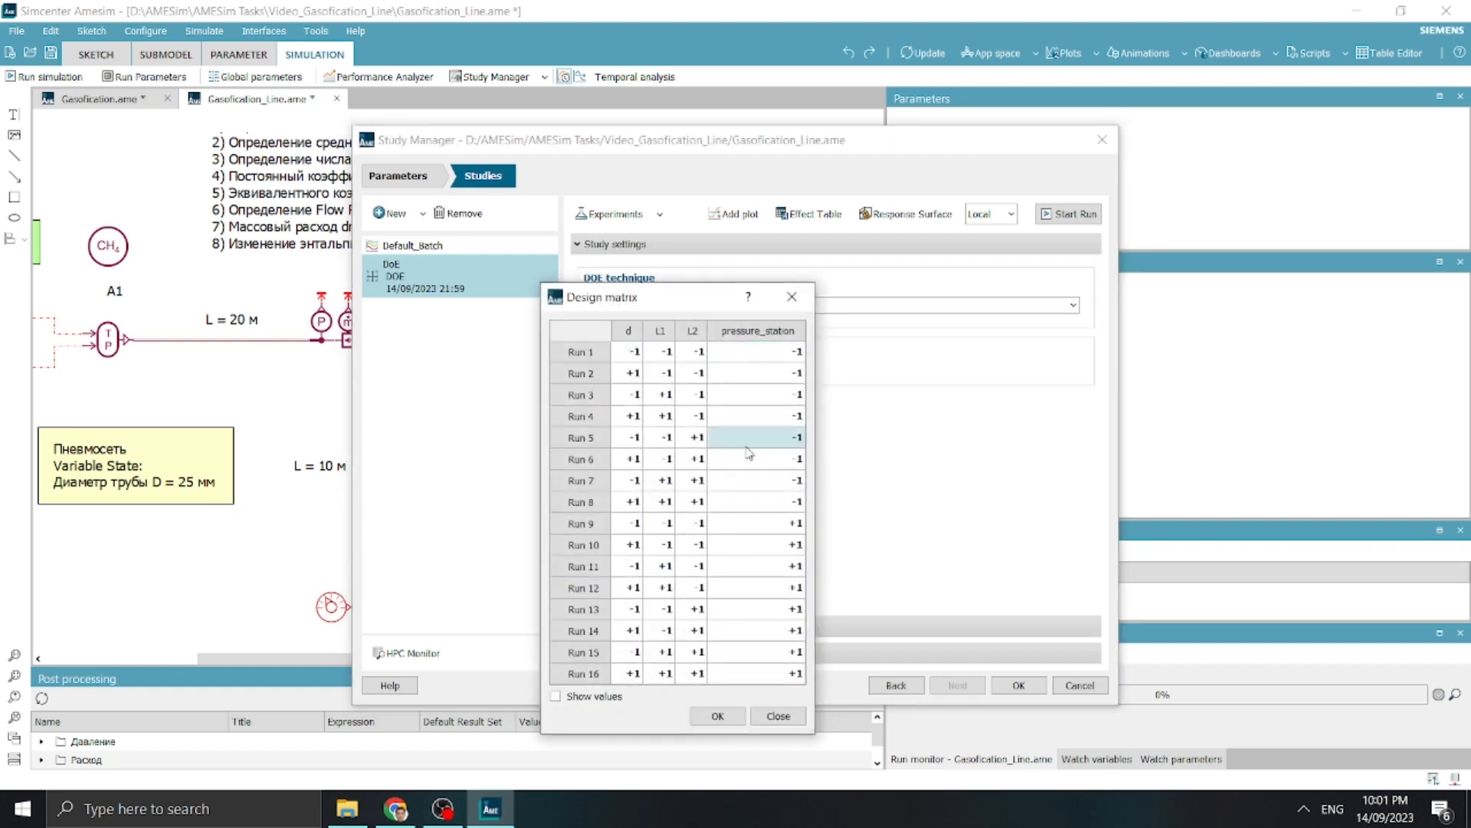
{"action": "left_click", "coordinate": [792, 297]}
{"action": "left_click", "coordinate": [627, 654]}
{"action": "left_click", "coordinate": [1069, 214]}
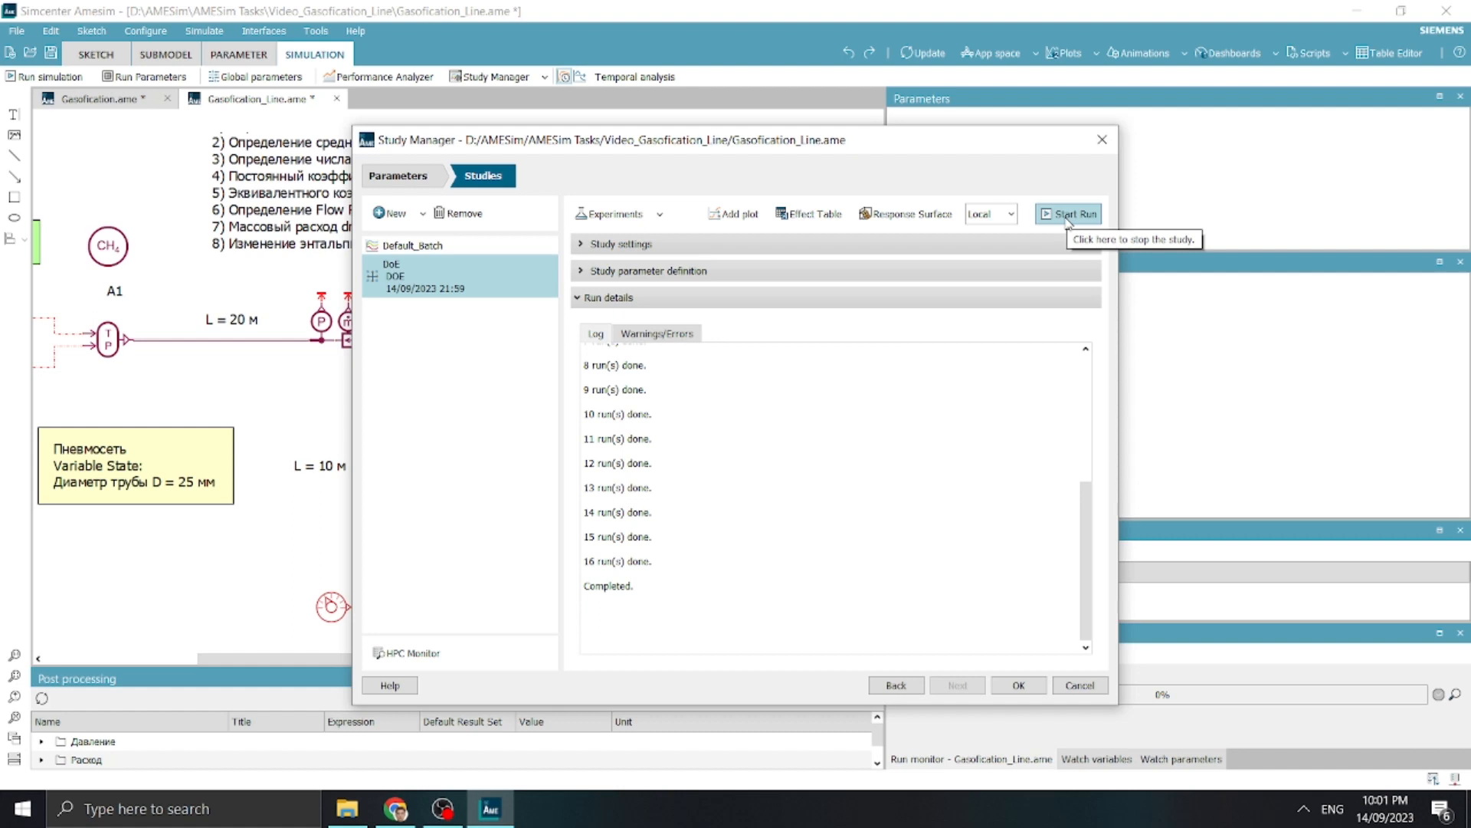
Open the effect table and examine the effects of d, L1, L2 and pressure_station on B6 flow rate and pressure
{"action": "left_click", "coordinate": [795, 218]}
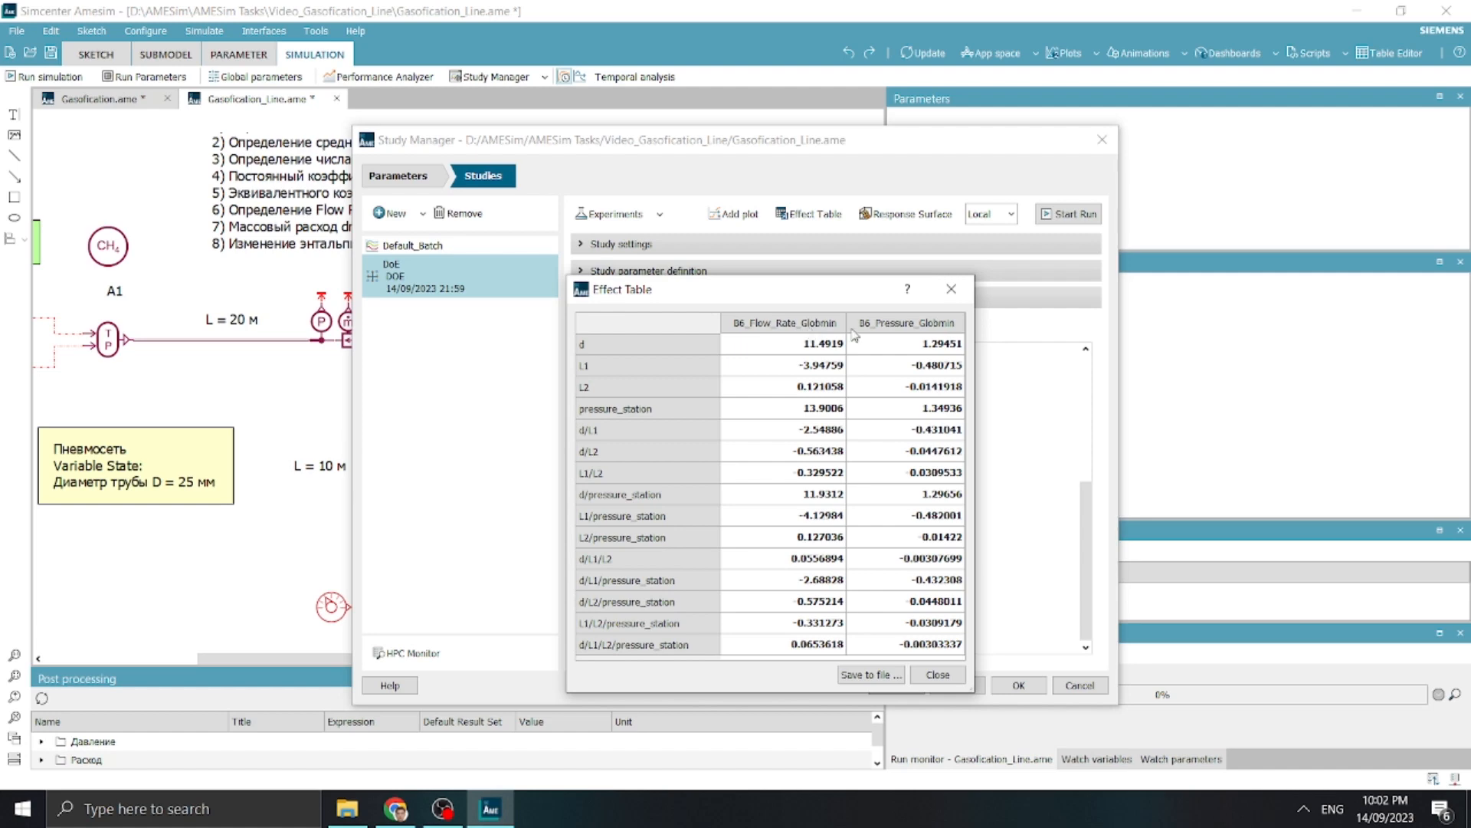
{"action": "left_click", "coordinate": [909, 345]}
{"action": "left_click", "coordinate": [698, 346]}
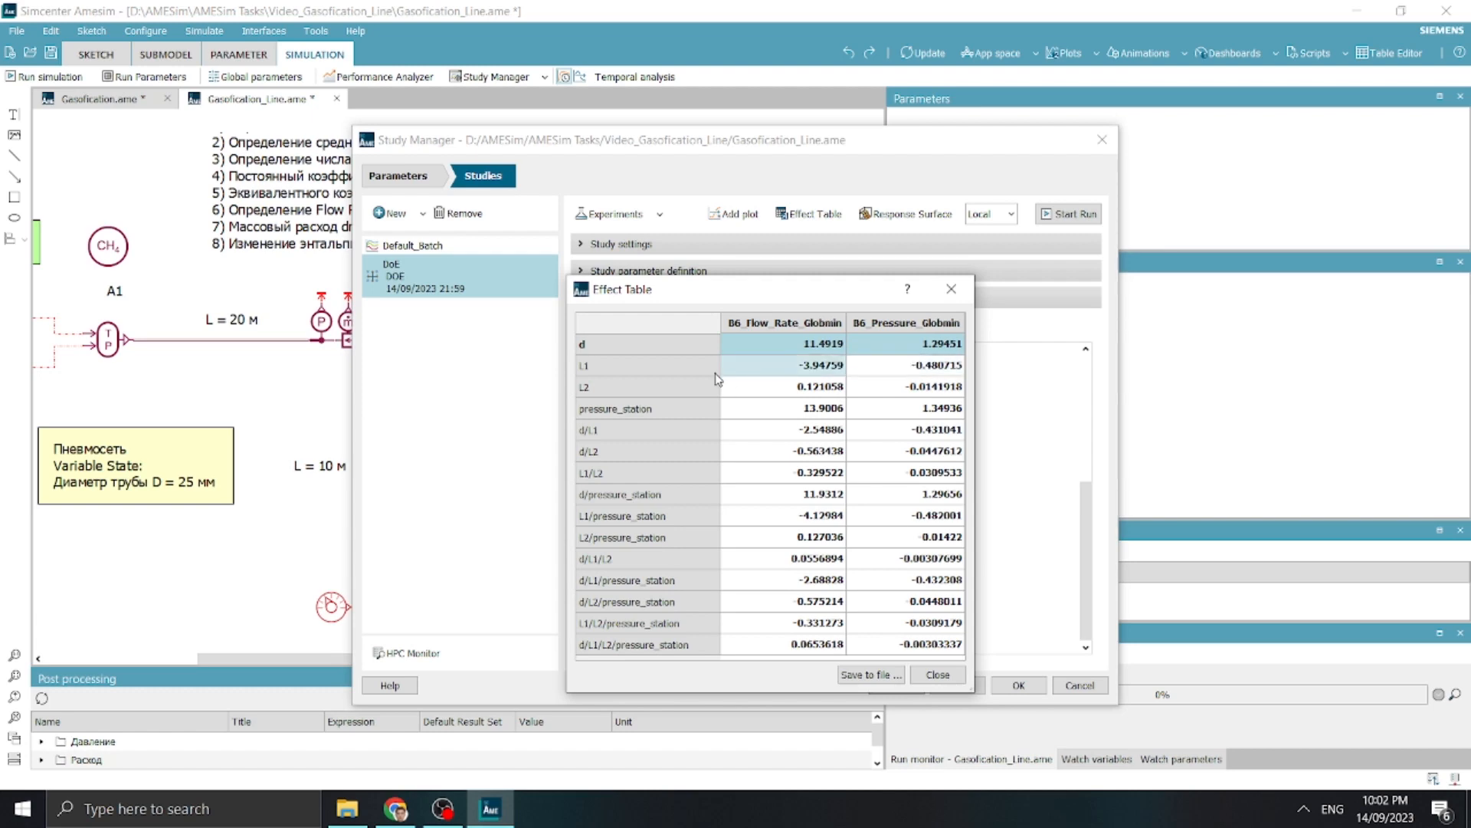
{"action": "left_click", "coordinate": [652, 374]}
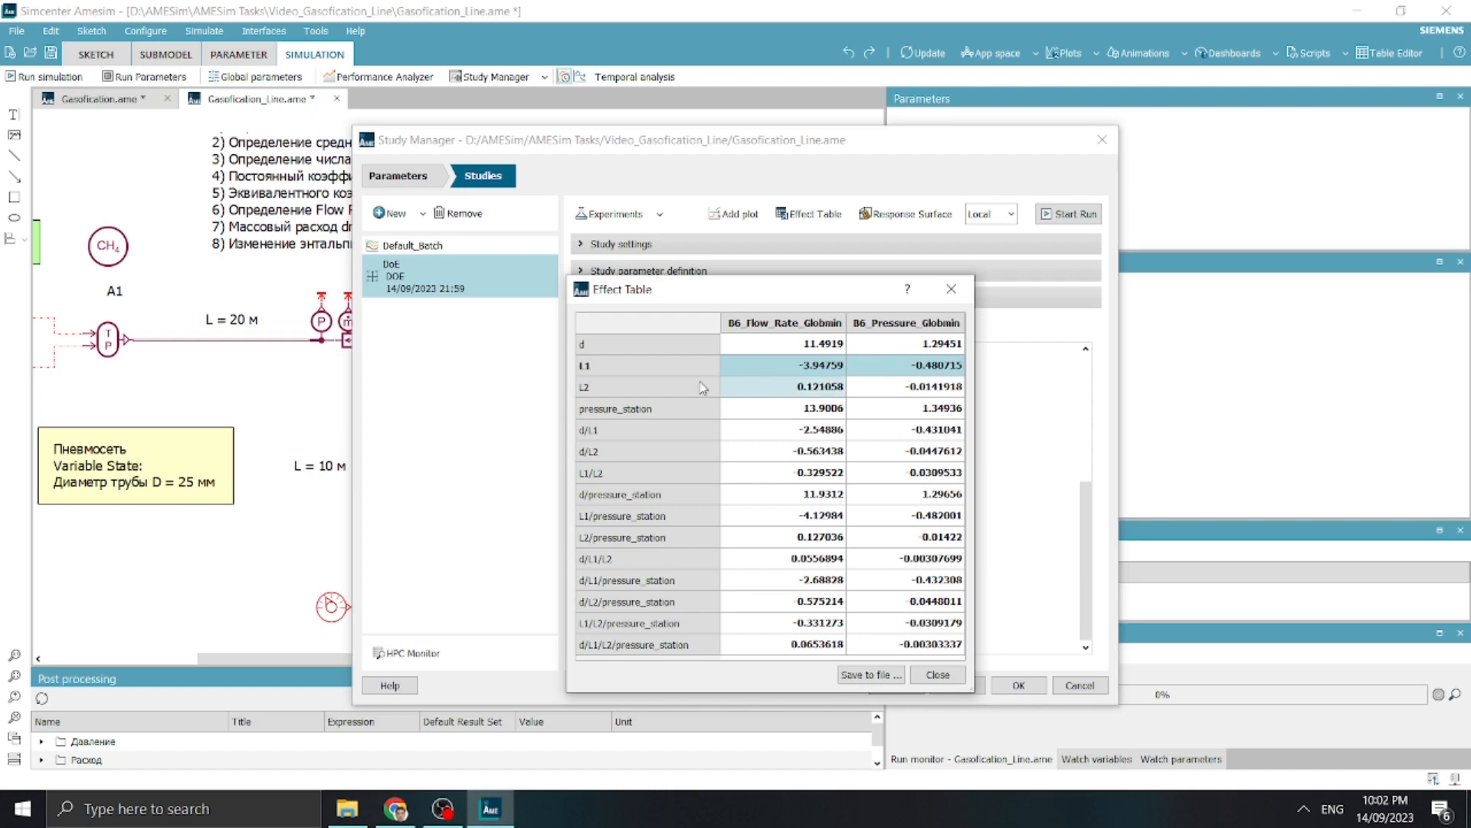
{"action": "left_click", "coordinate": [637, 390]}
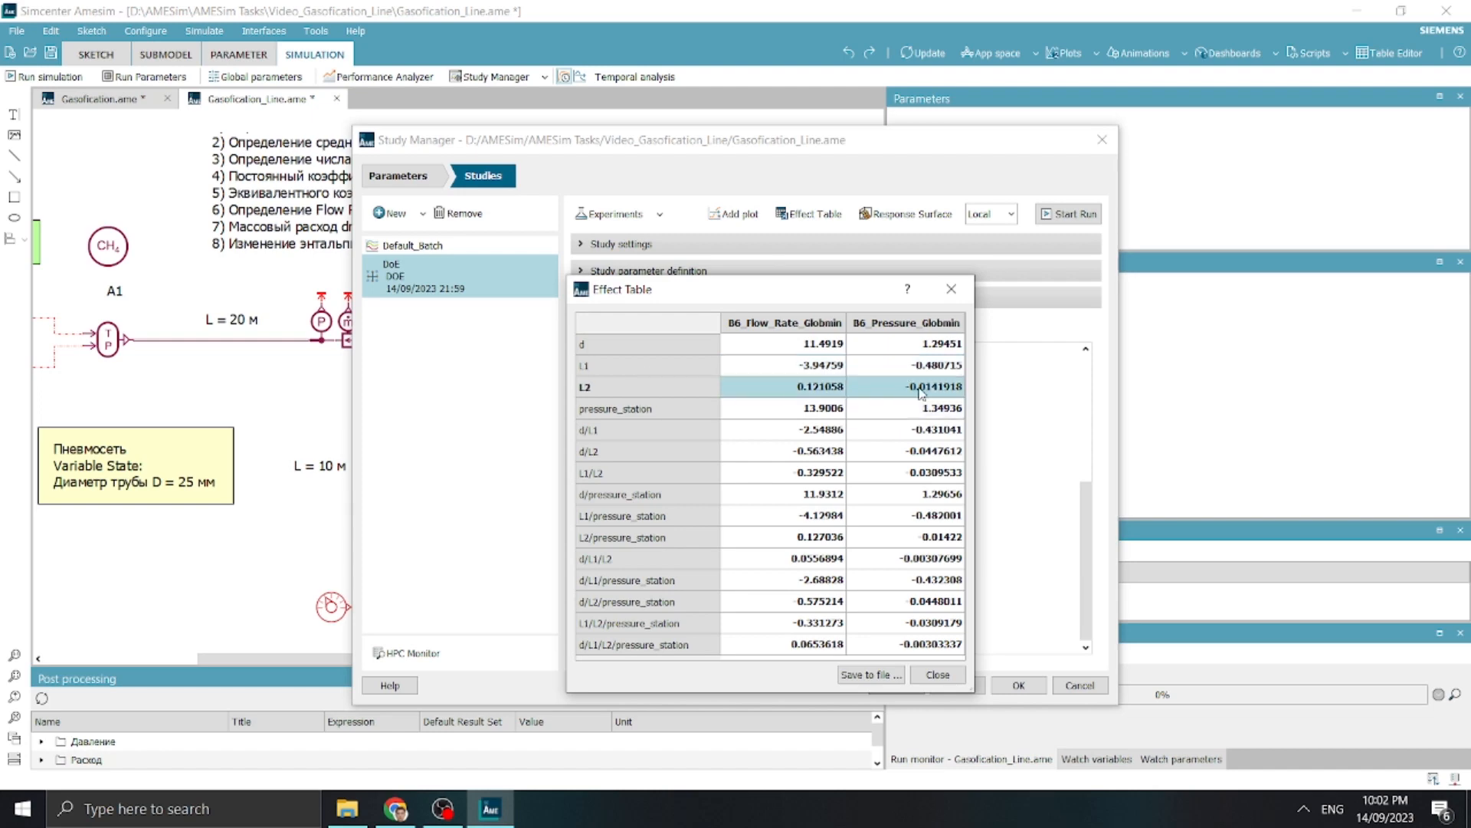
{"action": "left_click", "coordinate": [660, 410]}
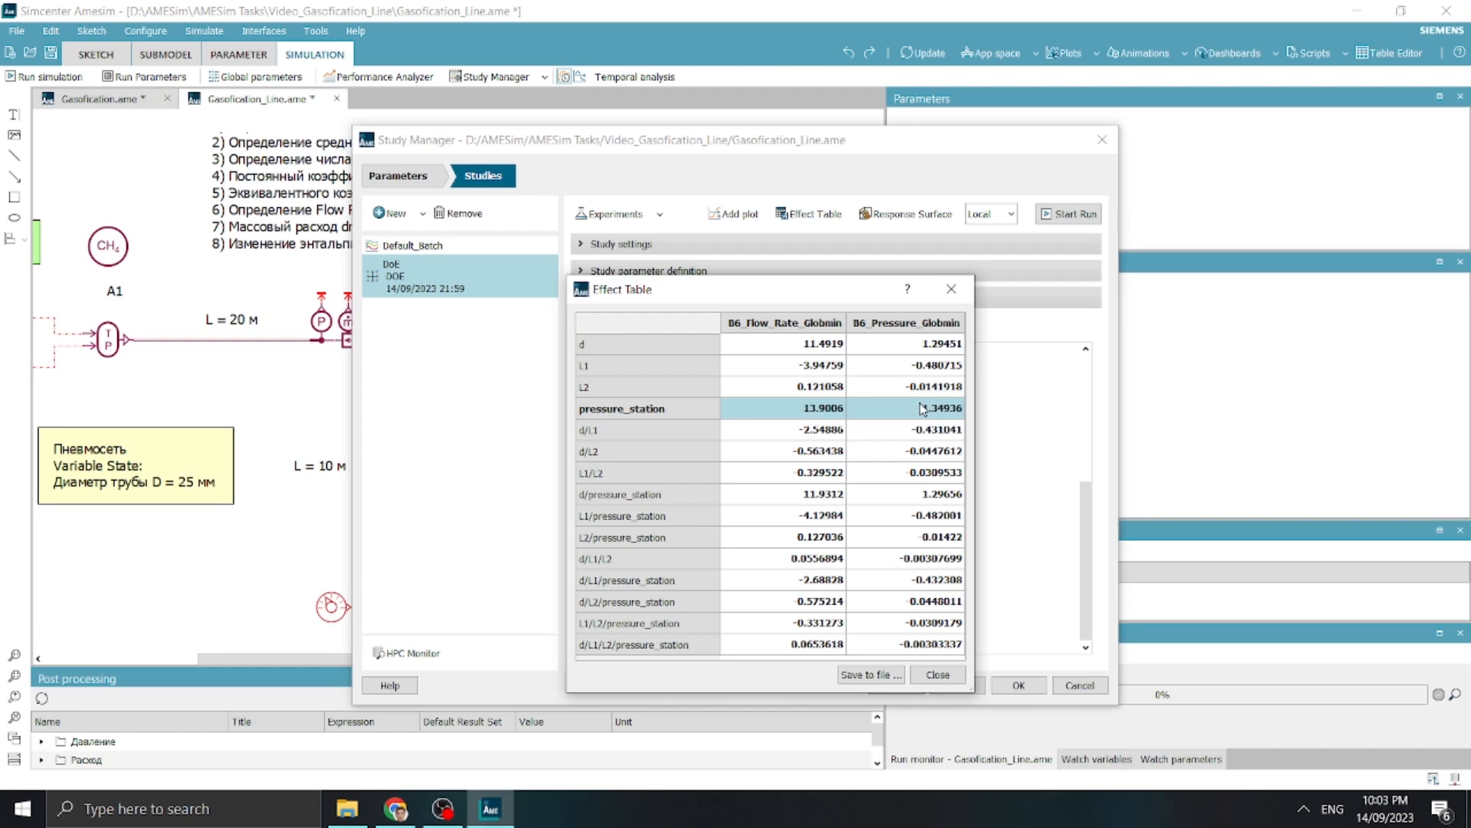
Compare the effects of L1 and L2 with those of d and pressure_station, and close the effect table
{"action": "left_click", "coordinate": [621, 361]}
{"action": "left_click", "coordinate": [623, 389], "text": "ctrl"}
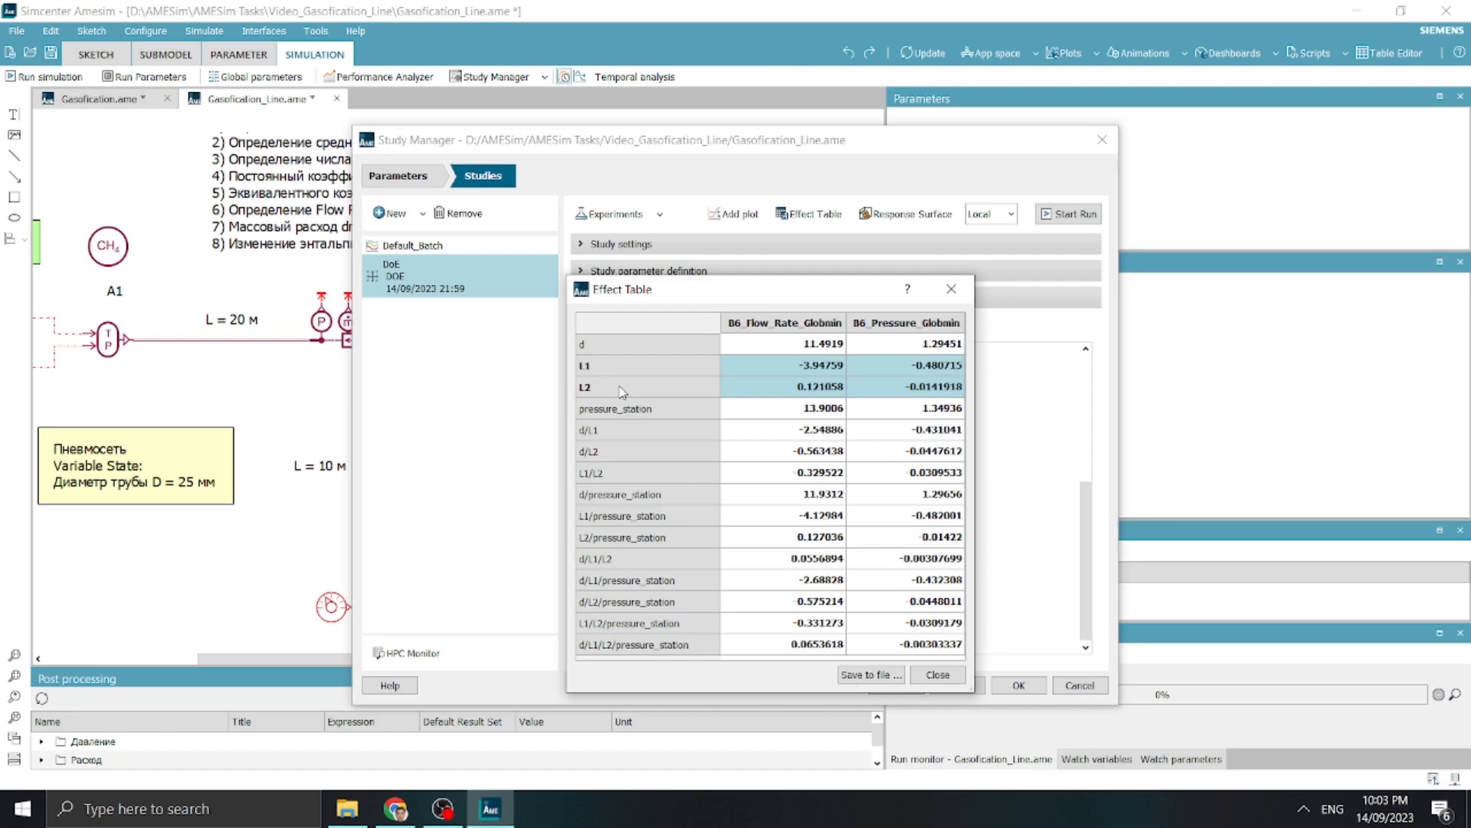
{"action": "left_click", "coordinate": [610, 370]}
{"action": "left_click", "coordinate": [618, 386], "text": "shift"}
{"action": "left_click", "coordinate": [605, 346]}
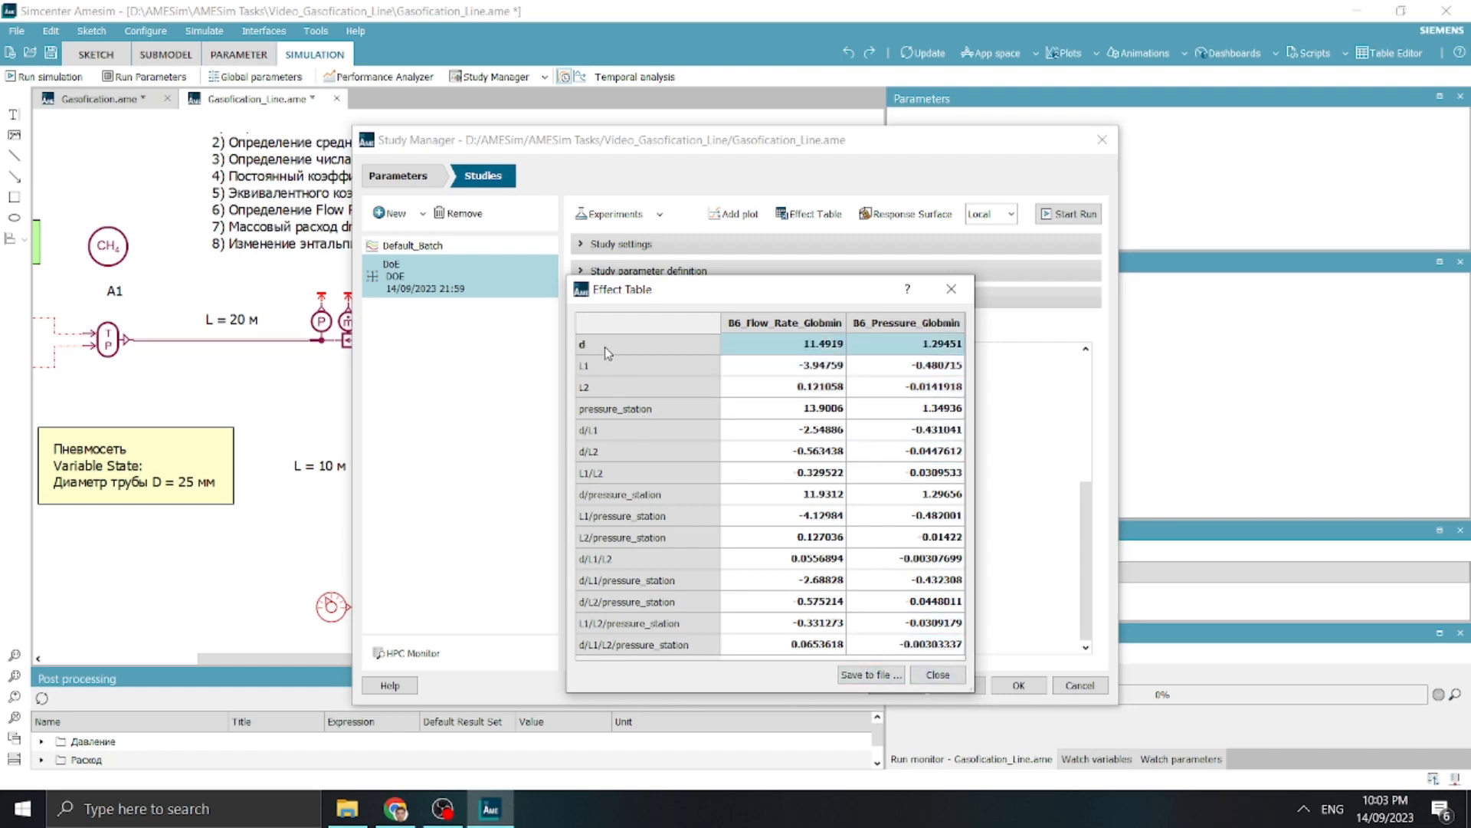
{"action": "left_click", "coordinate": [634, 414]}
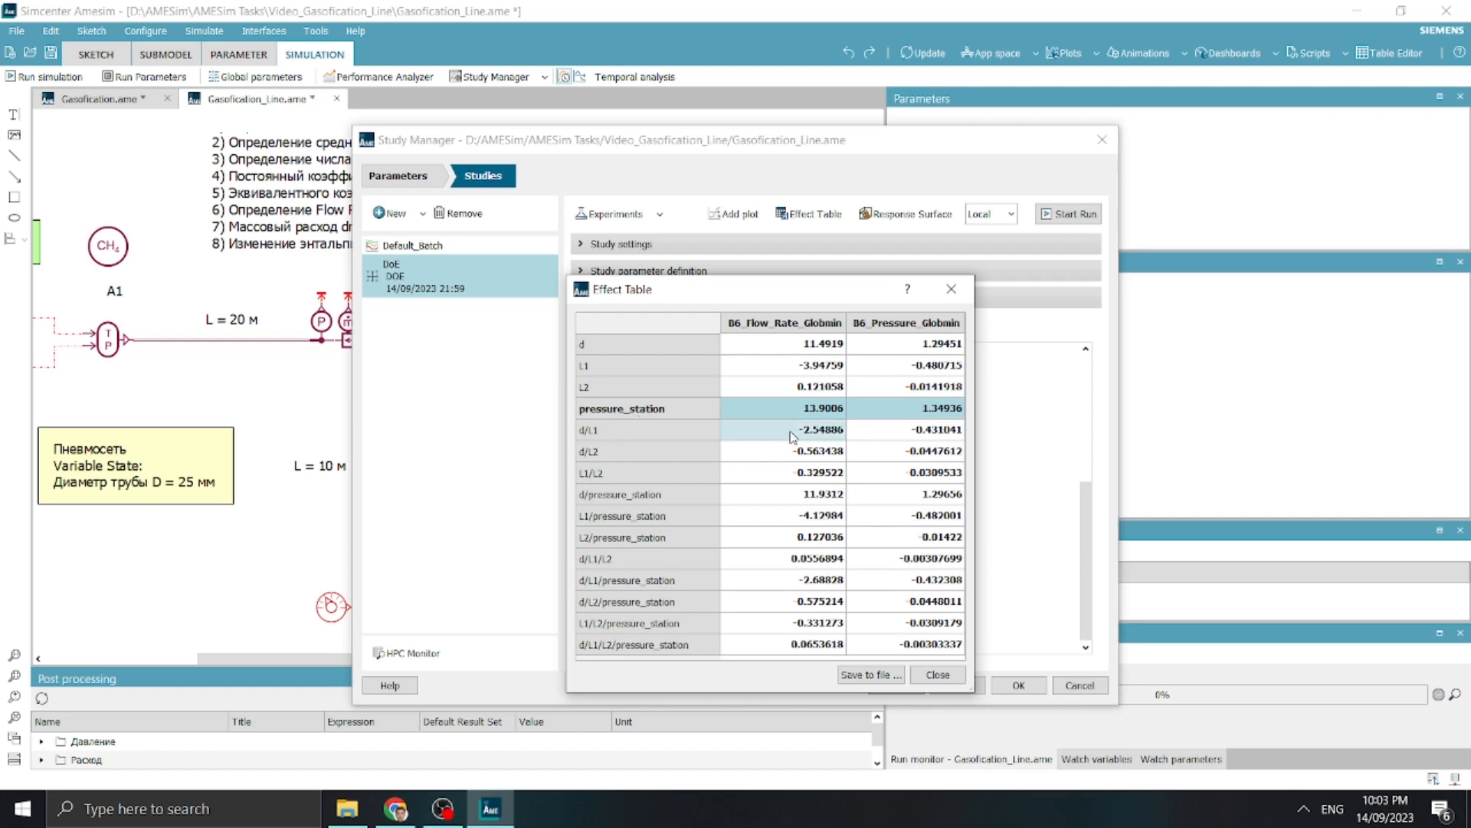
{"action": "left_click", "coordinate": [938, 674]}
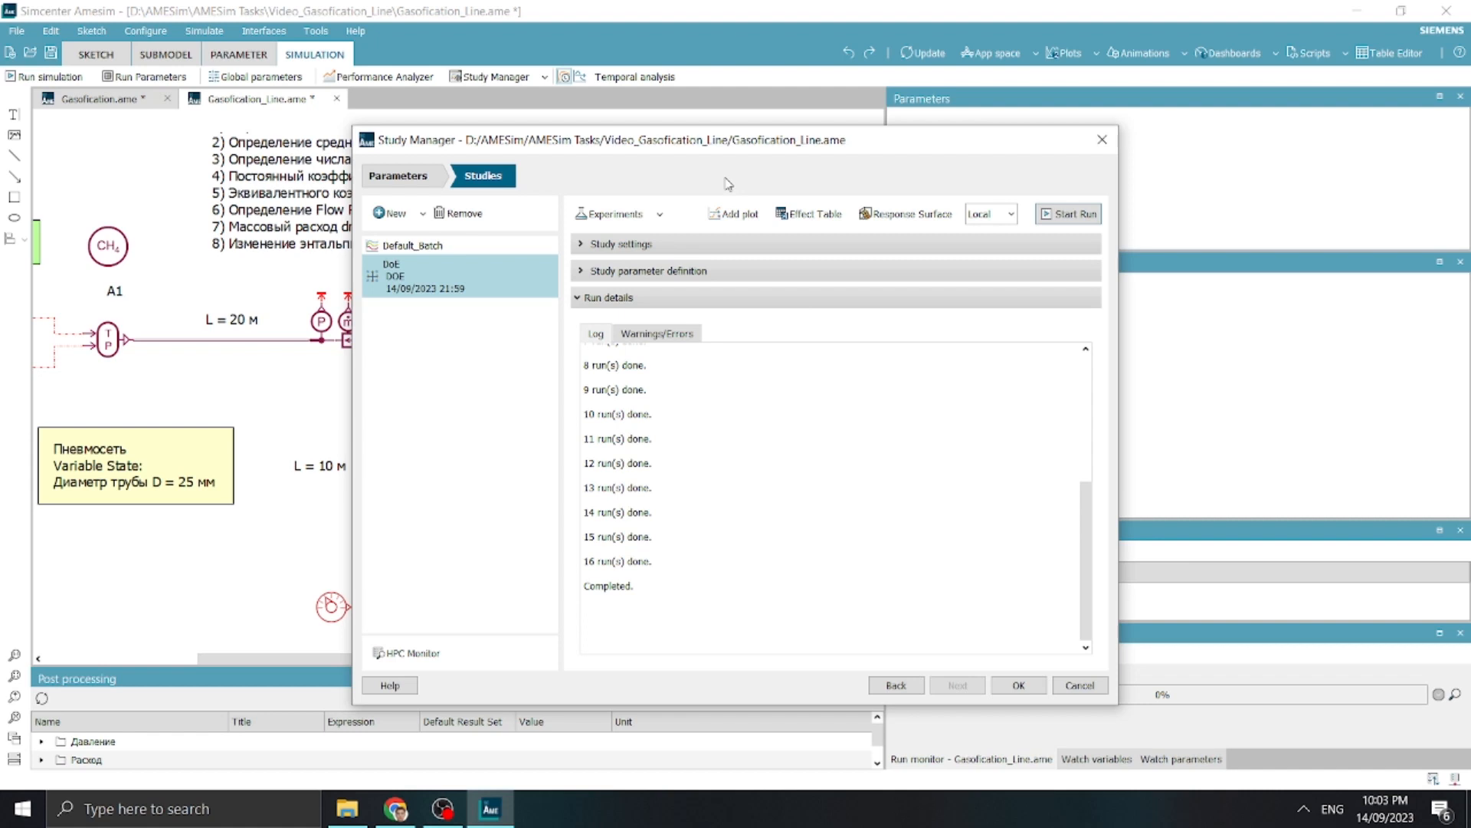
Create a Main Effect Diagram of factor d on response B6_Flow_Rate_Globmin
{"action": "left_click", "coordinate": [734, 214]}
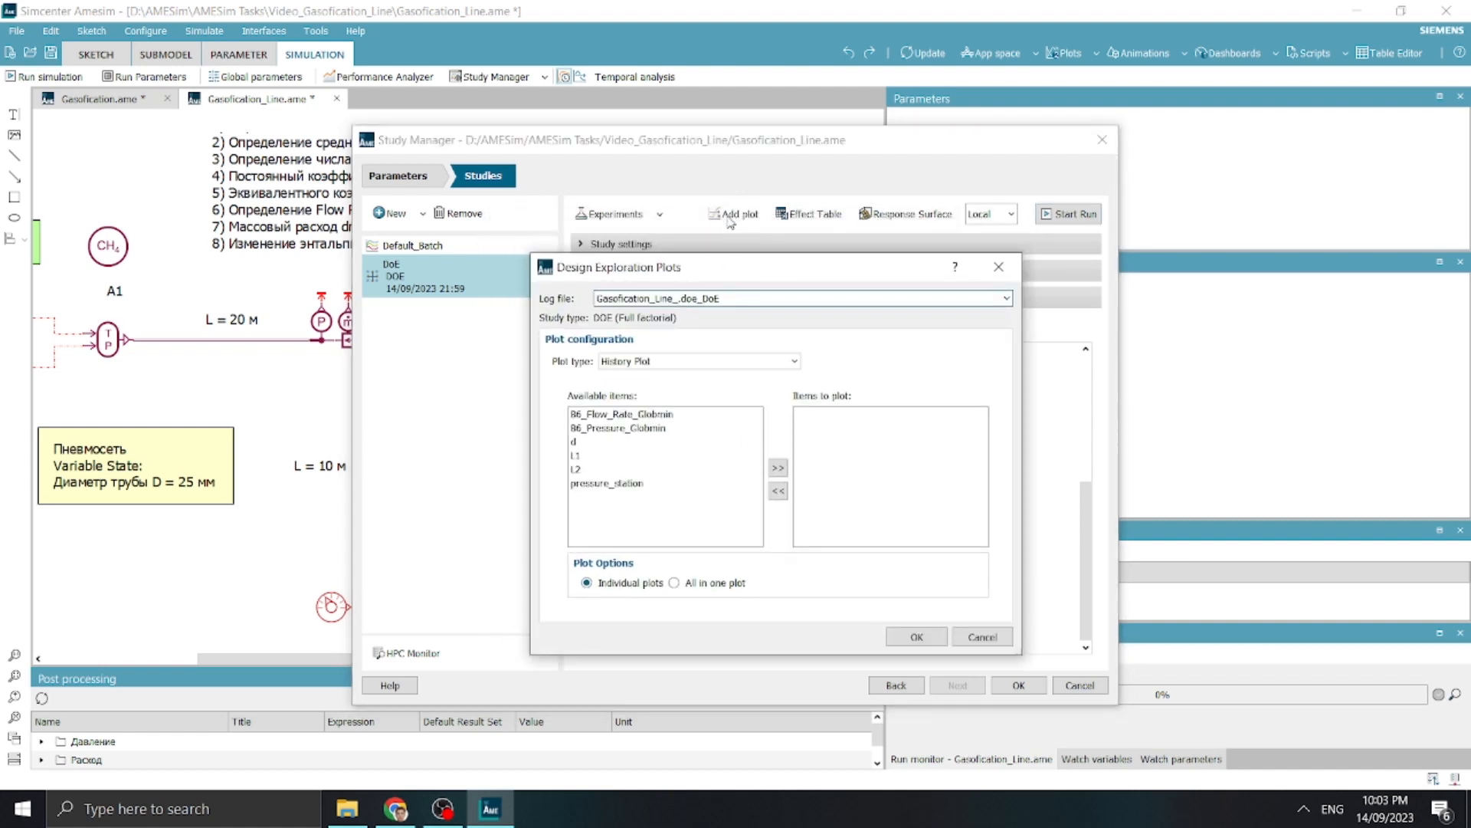
{"action": "left_click", "coordinate": [747, 364]}
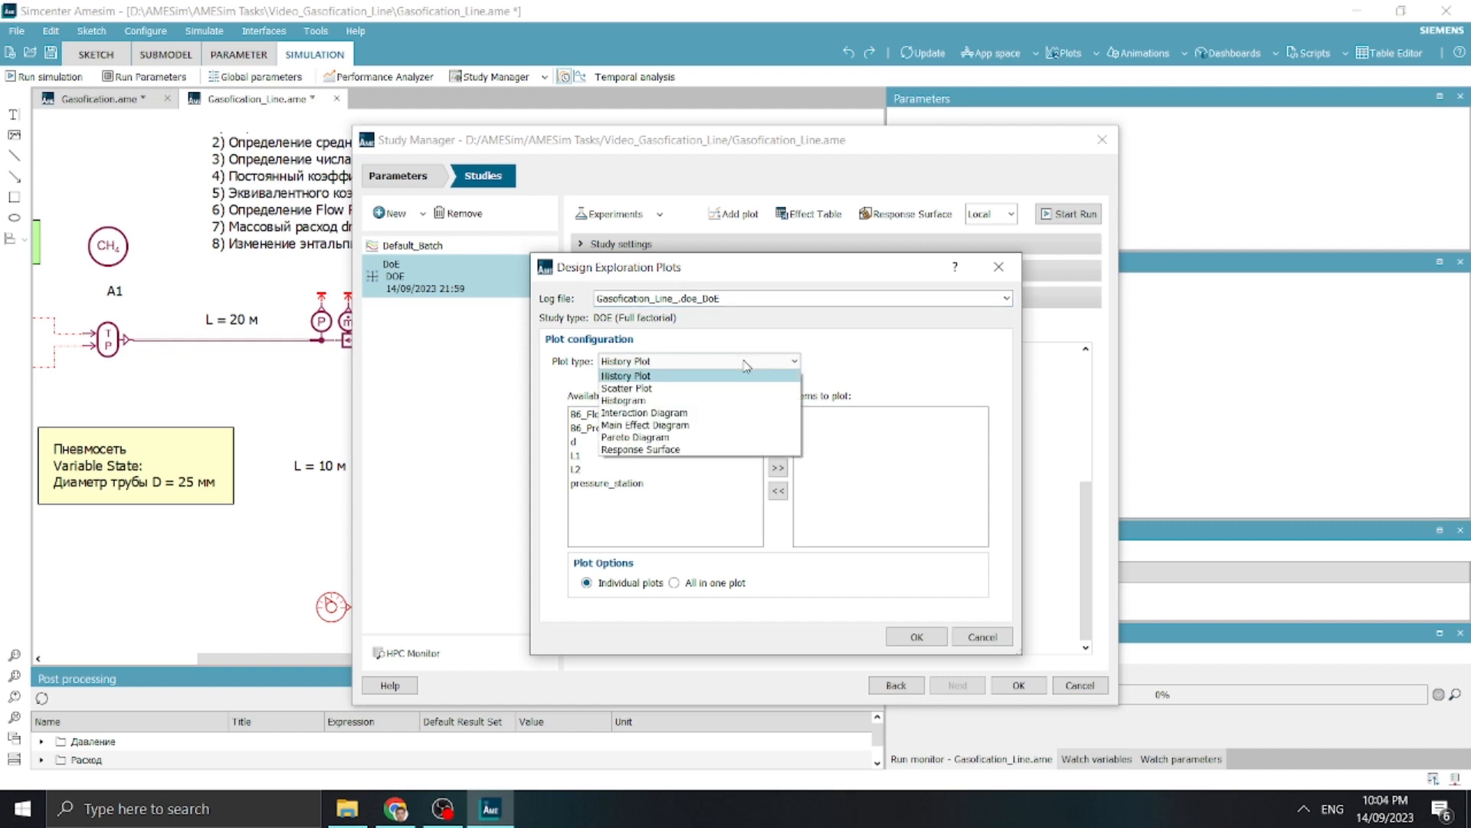
{"action": "left_click", "coordinate": [727, 426]}
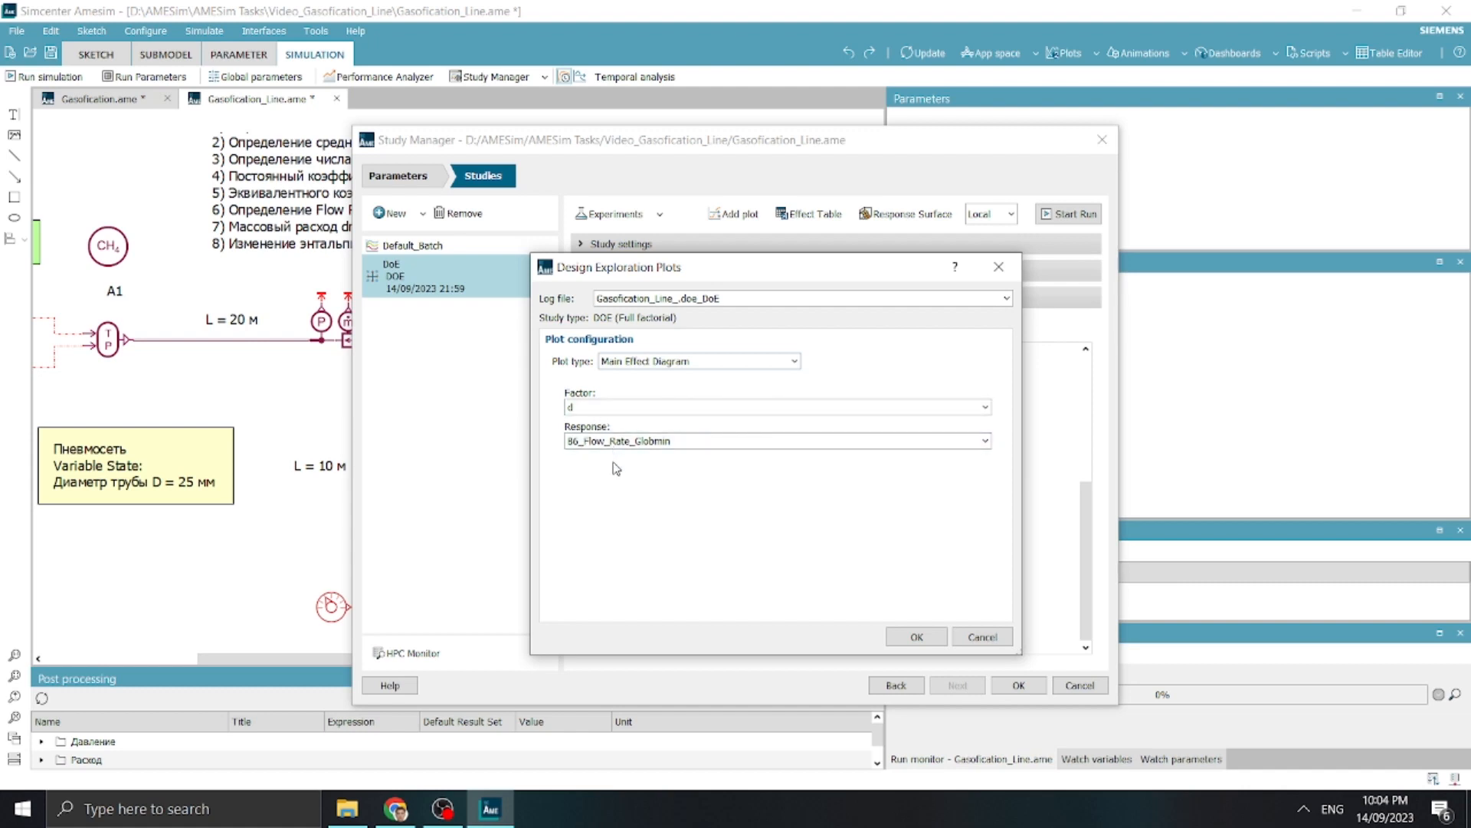
{"action": "left_click", "coordinate": [916, 636]}
Add a Main Effect Diagram of factor d on response B6_Pressure_Globmin
{"action": "left_click", "coordinate": [733, 213]}
{"action": "left_click", "coordinate": [651, 322]}
{"action": "left_click", "coordinate": [613, 399]}
{"action": "left_click", "coordinate": [613, 402]}
{"action": "left_click", "coordinate": [605, 433]}
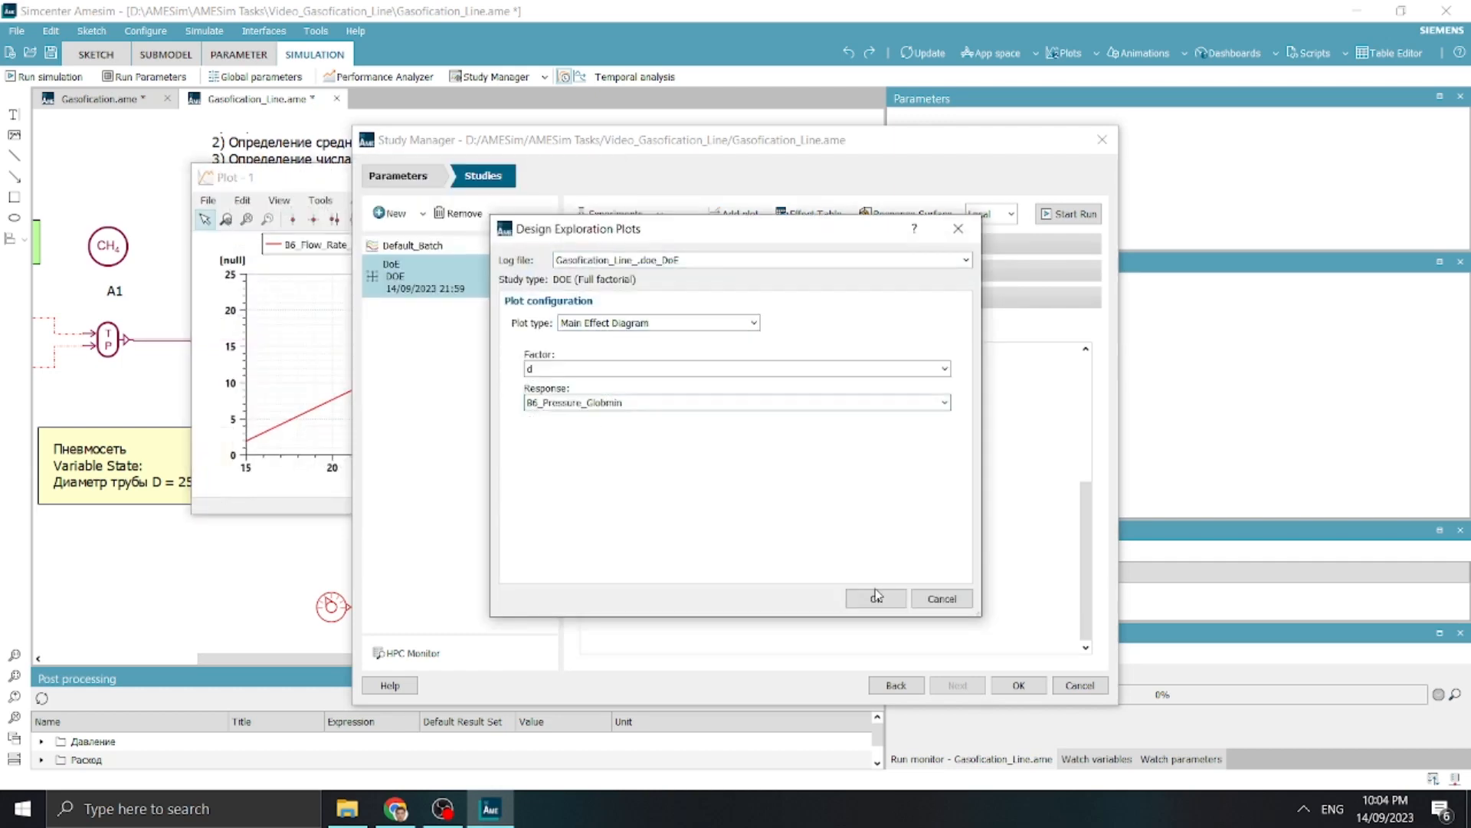
{"action": "left_click", "coordinate": [876, 598]}
Add a Main Effect Diagram of factor pressure_station on response B6_Flow_Rate_Globmin
{"action": "left_click", "coordinate": [733, 213]}
{"action": "left_click", "coordinate": [652, 322]}
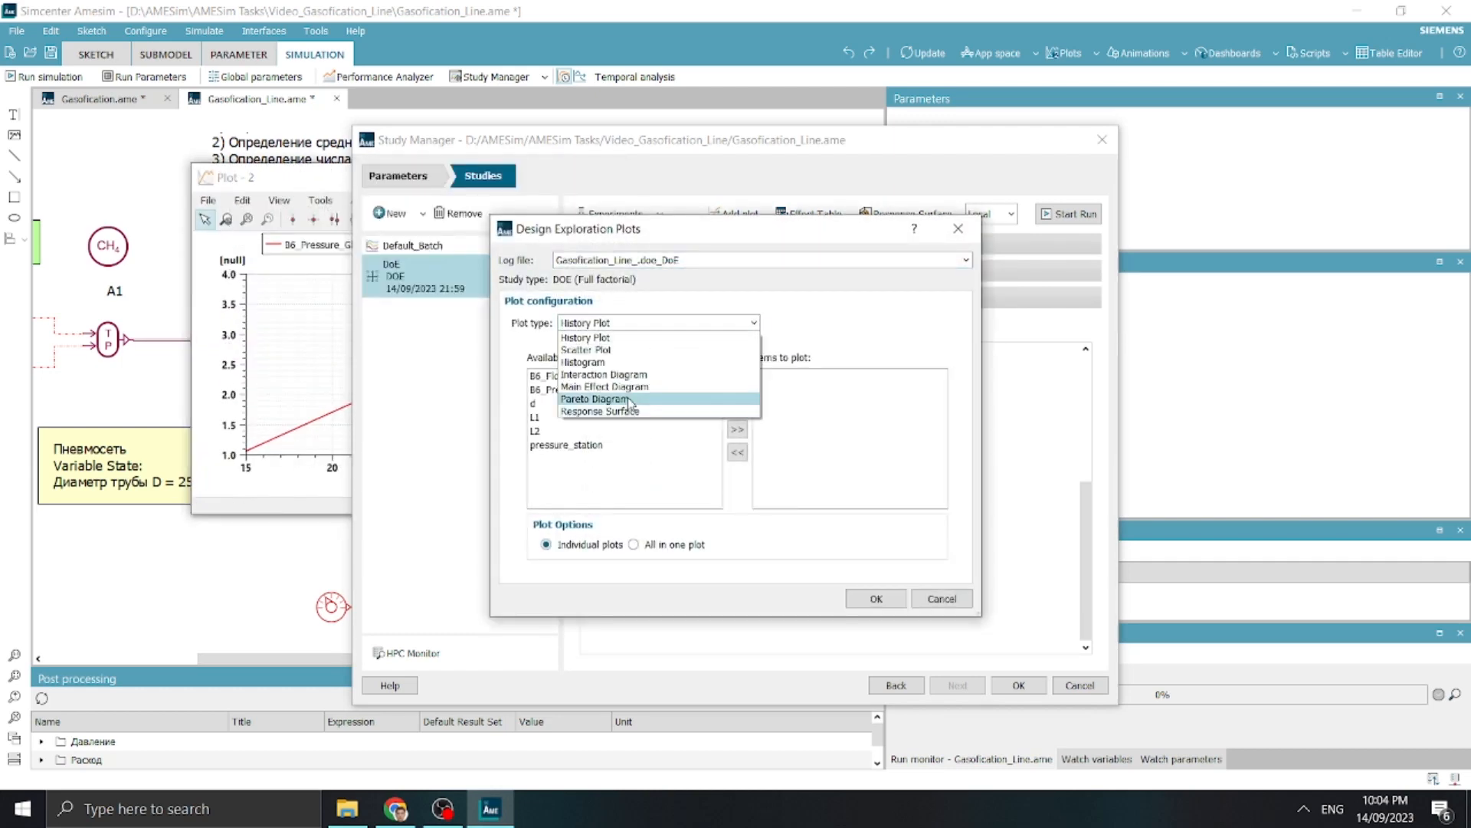
{"action": "left_click", "coordinate": [605, 386]}
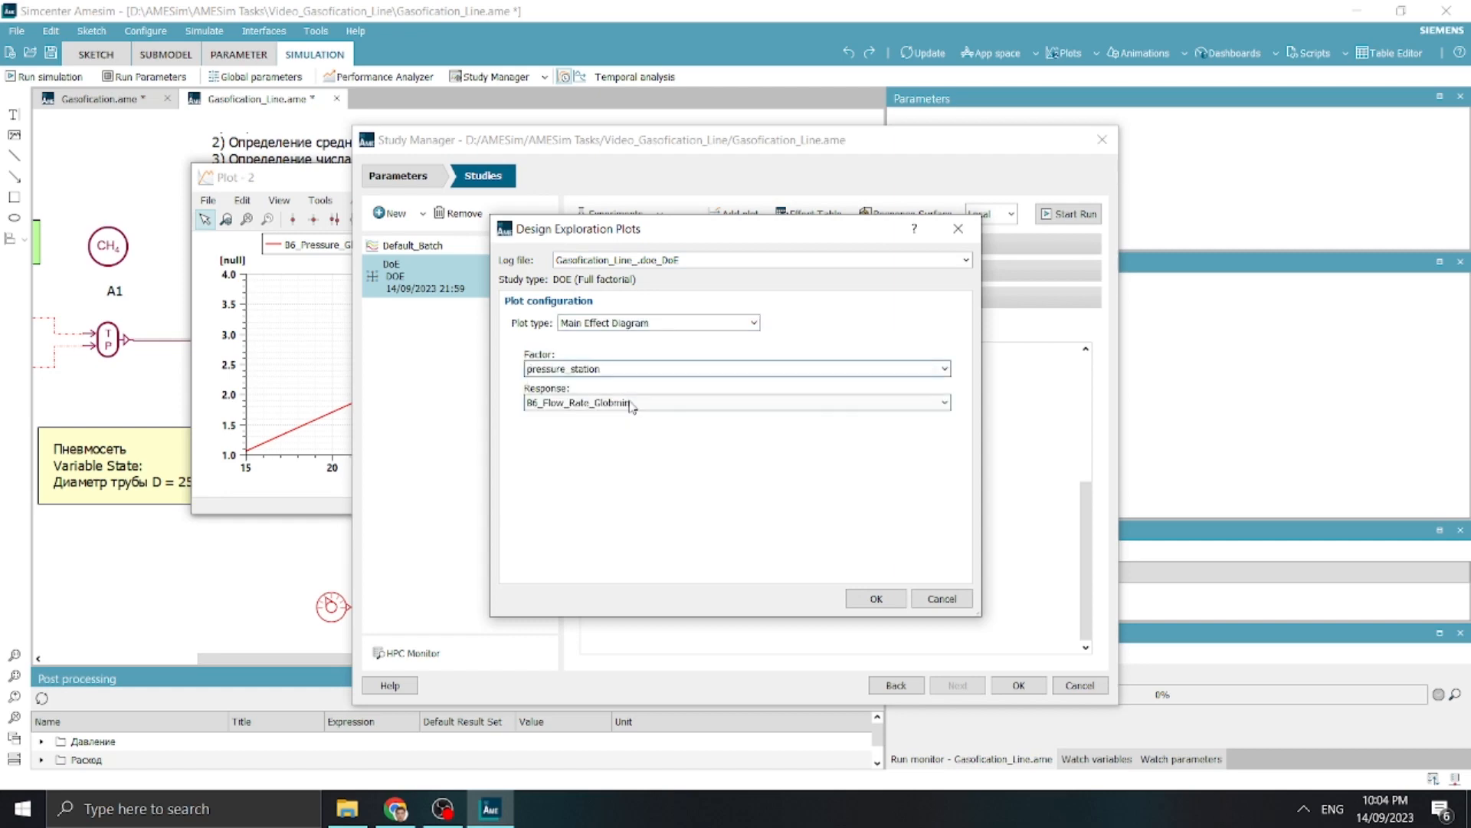
{"action": "left_click", "coordinate": [631, 404]}
{"action": "left_click", "coordinate": [613, 416]}
{"action": "left_click", "coordinate": [876, 599]}
Add a Main Effect Diagram of factor pressure_station on response B6_Pressure_Globmin
{"action": "left_click", "coordinate": [733, 213]}
{"action": "left_click", "coordinate": [643, 322]}
{"action": "left_click", "coordinate": [603, 388]}
{"action": "left_click", "coordinate": [604, 403]}
{"action": "left_click", "coordinate": [602, 416]}
{"action": "left_click", "coordinate": [598, 370]}
{"action": "left_click", "coordinate": [586, 420]}
{"action": "left_click", "coordinate": [605, 403]}
{"action": "left_click", "coordinate": [613, 429]}
{"action": "left_click", "coordinate": [876, 599]}
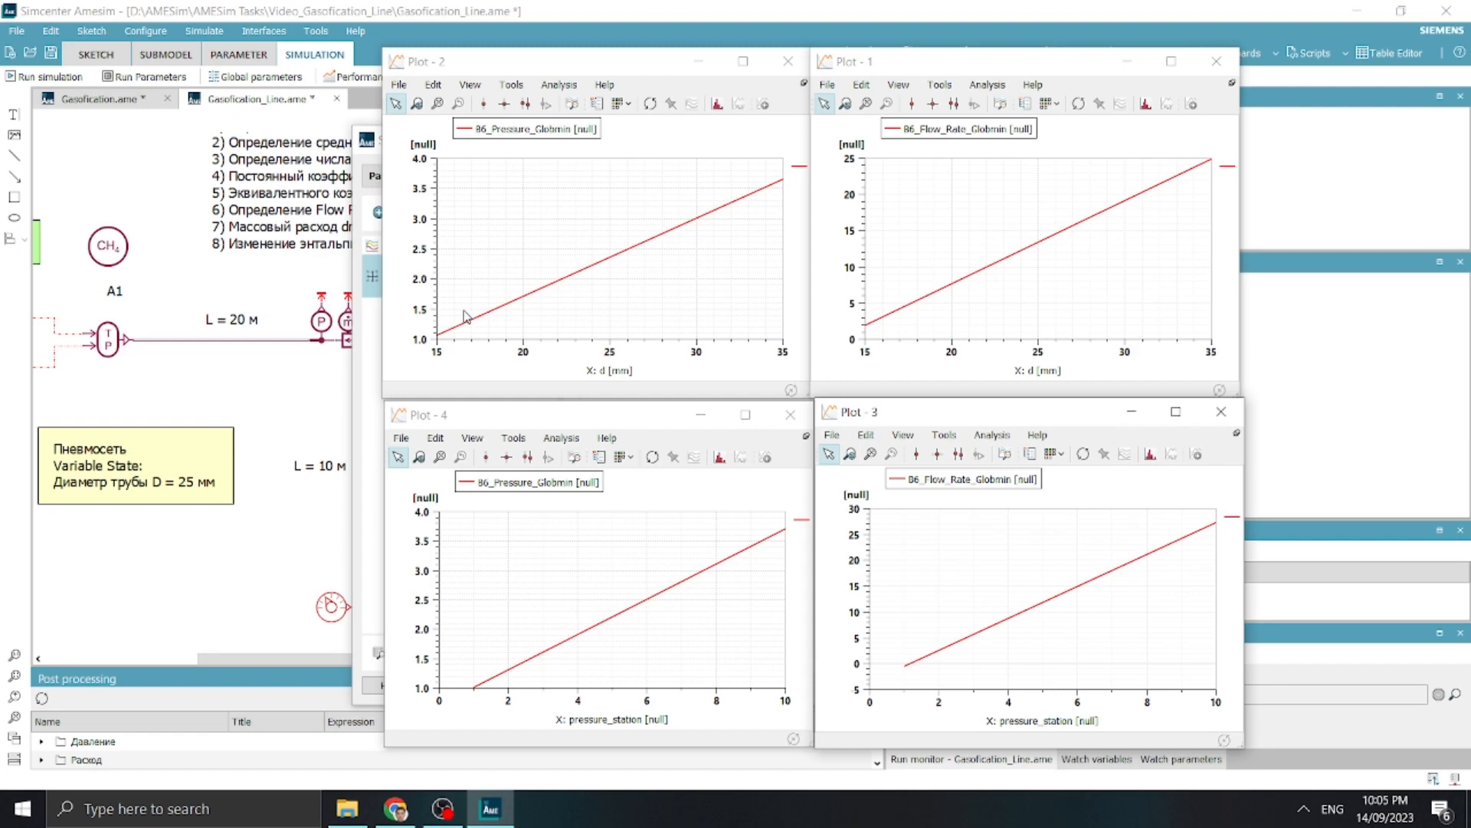
Compare the four main effect plots of B6 pressure and flow rate against d and pressure_station, and close them all
{"action": "left_click", "coordinate": [642, 576]}
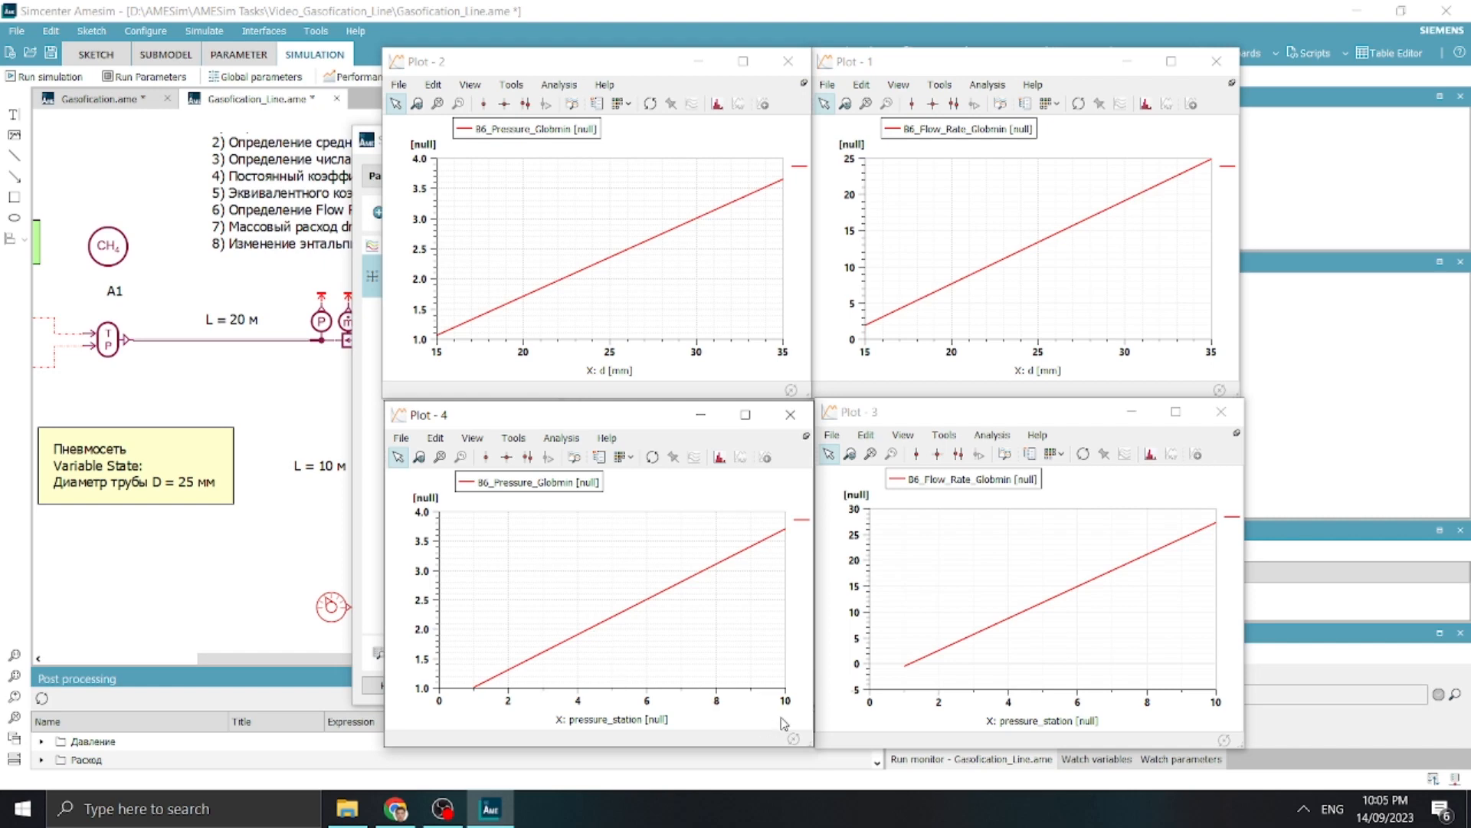
{"action": "left_click", "coordinate": [474, 347]}
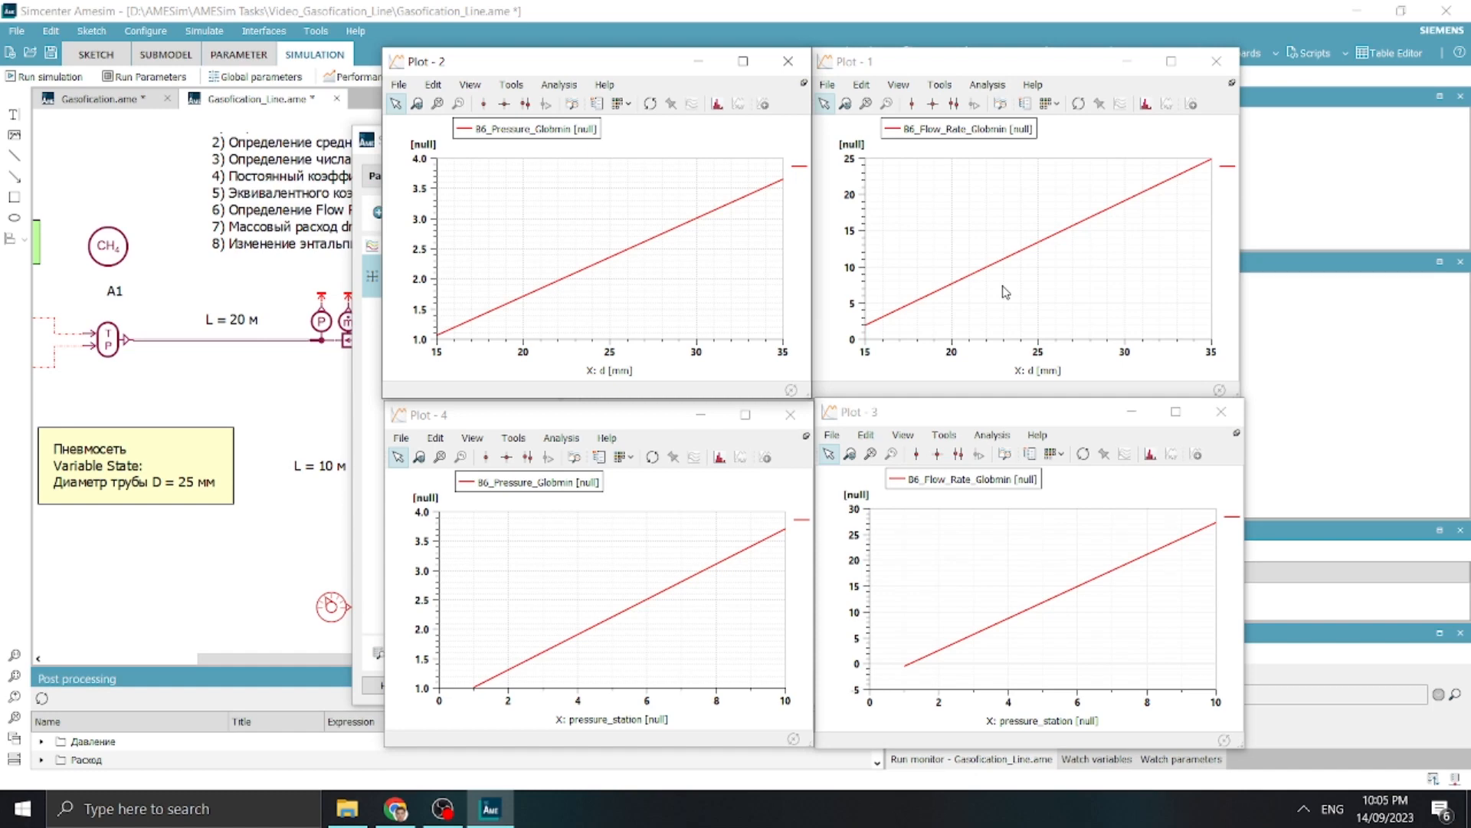
{"action": "left_click", "coordinate": [924, 317]}
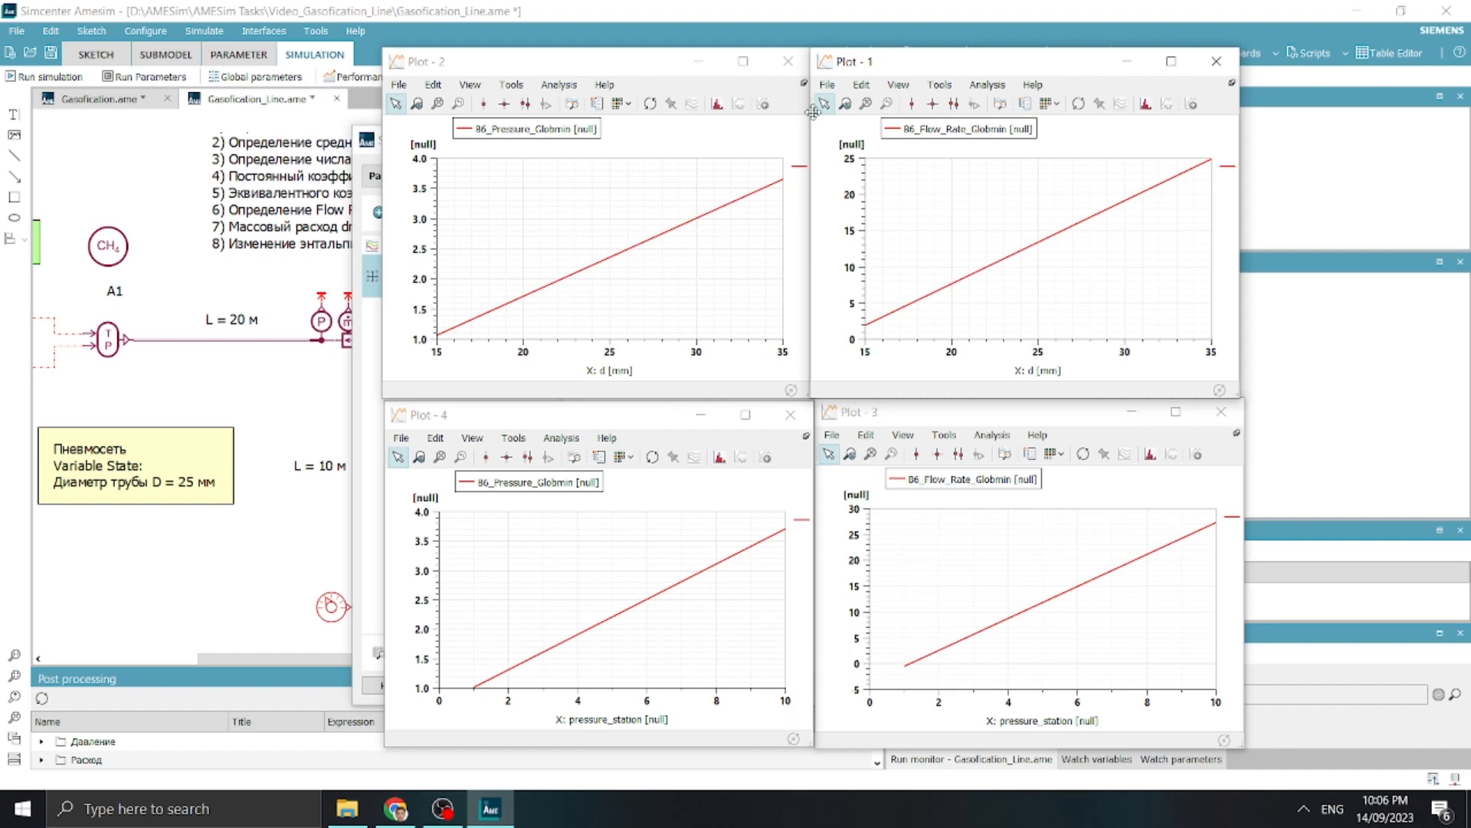
{"action": "left_click", "coordinate": [787, 61]}
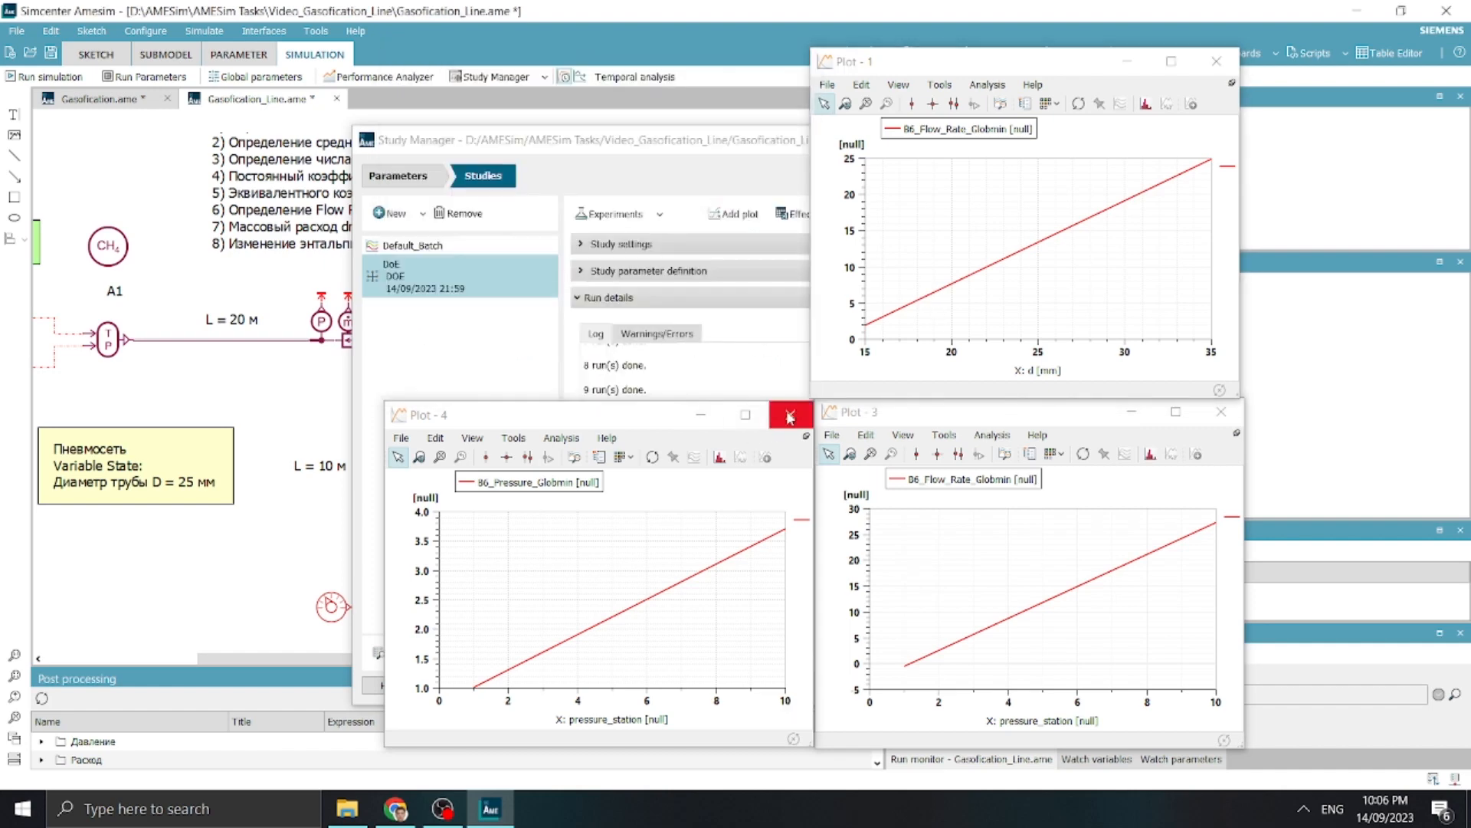
{"action": "left_click", "coordinate": [790, 414]}
{"action": "left_click", "coordinate": [1221, 411]}
{"action": "left_click", "coordinate": [1234, 64]}
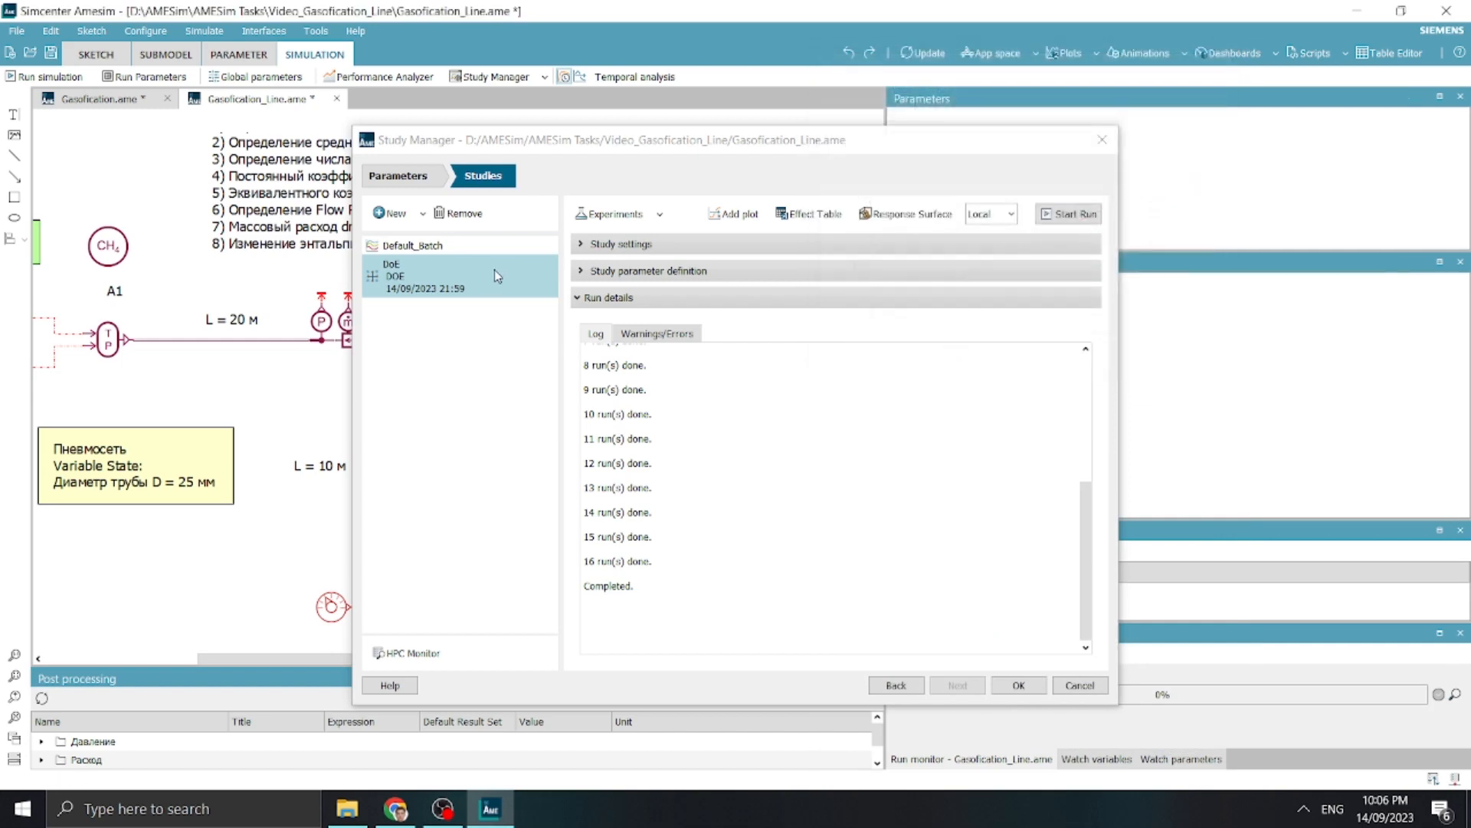
Add a new Optimization study and name it NLPQL
{"action": "left_click", "coordinate": [426, 218]}
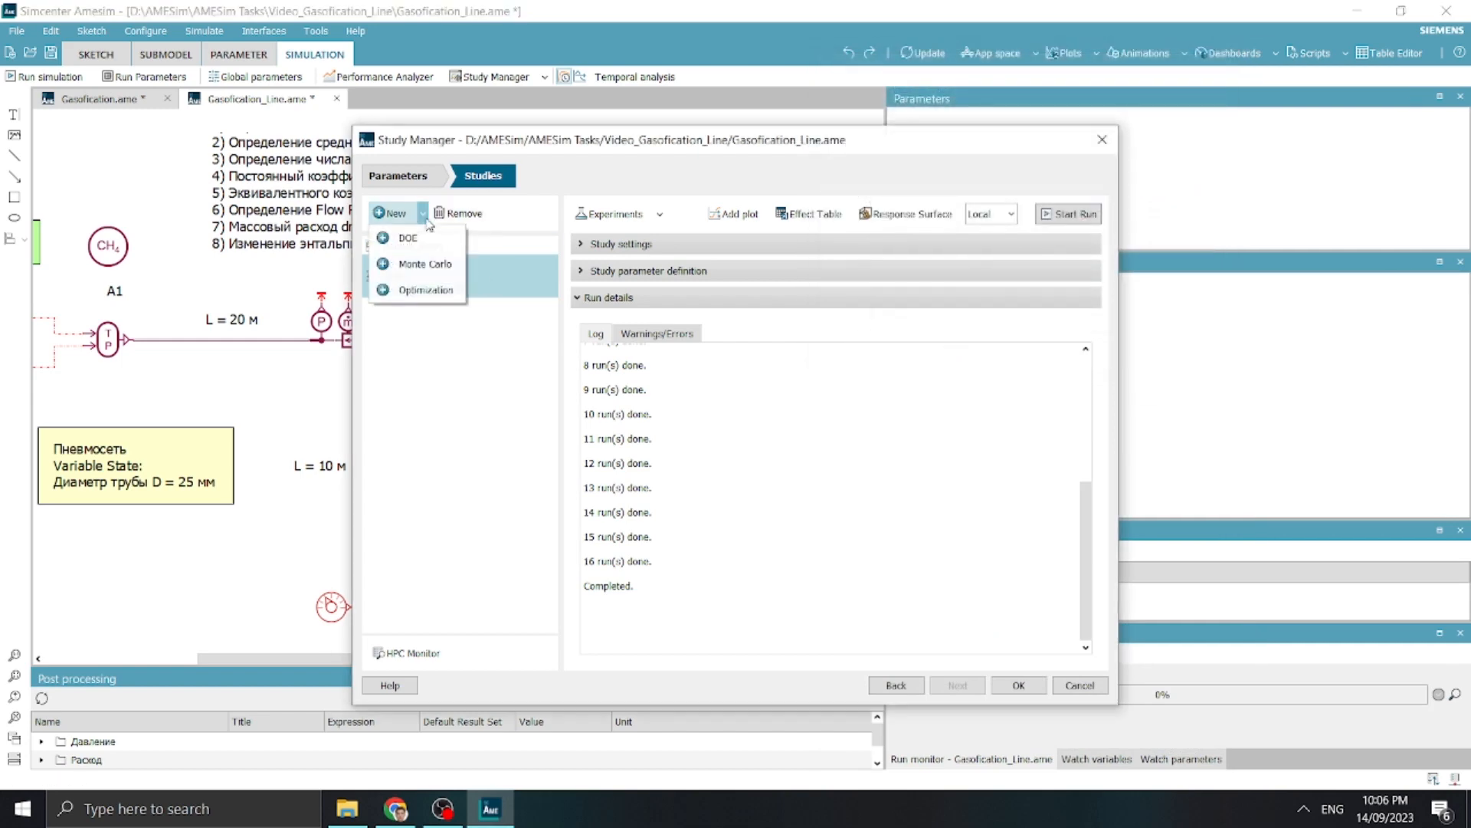
{"action": "left_click", "coordinate": [414, 292]}
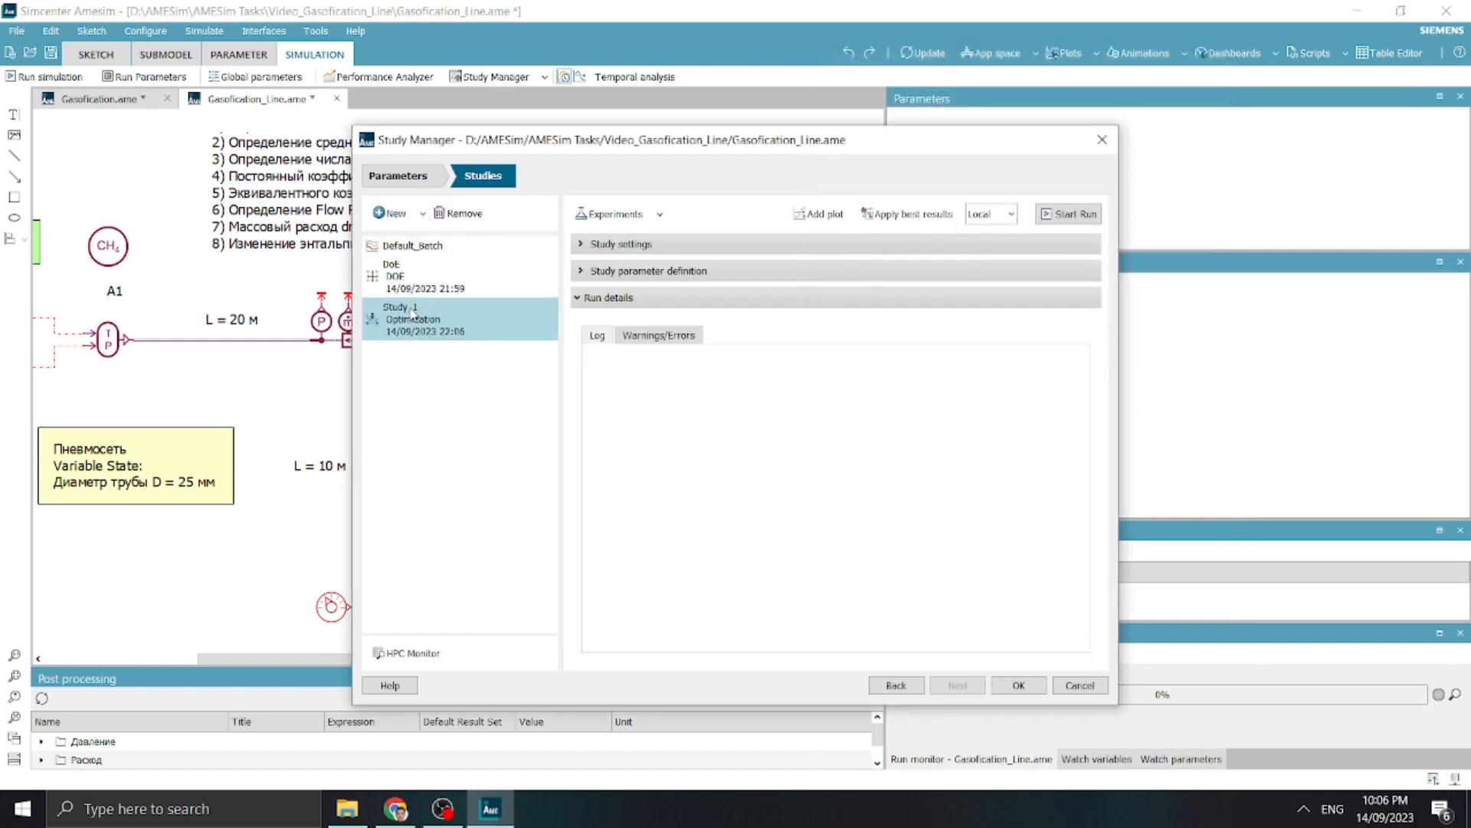
{"action": "left_click", "coordinate": [414, 309]}
{"action": "type", "text": "NLPQL"}
{"action": "key", "text": "Return"}
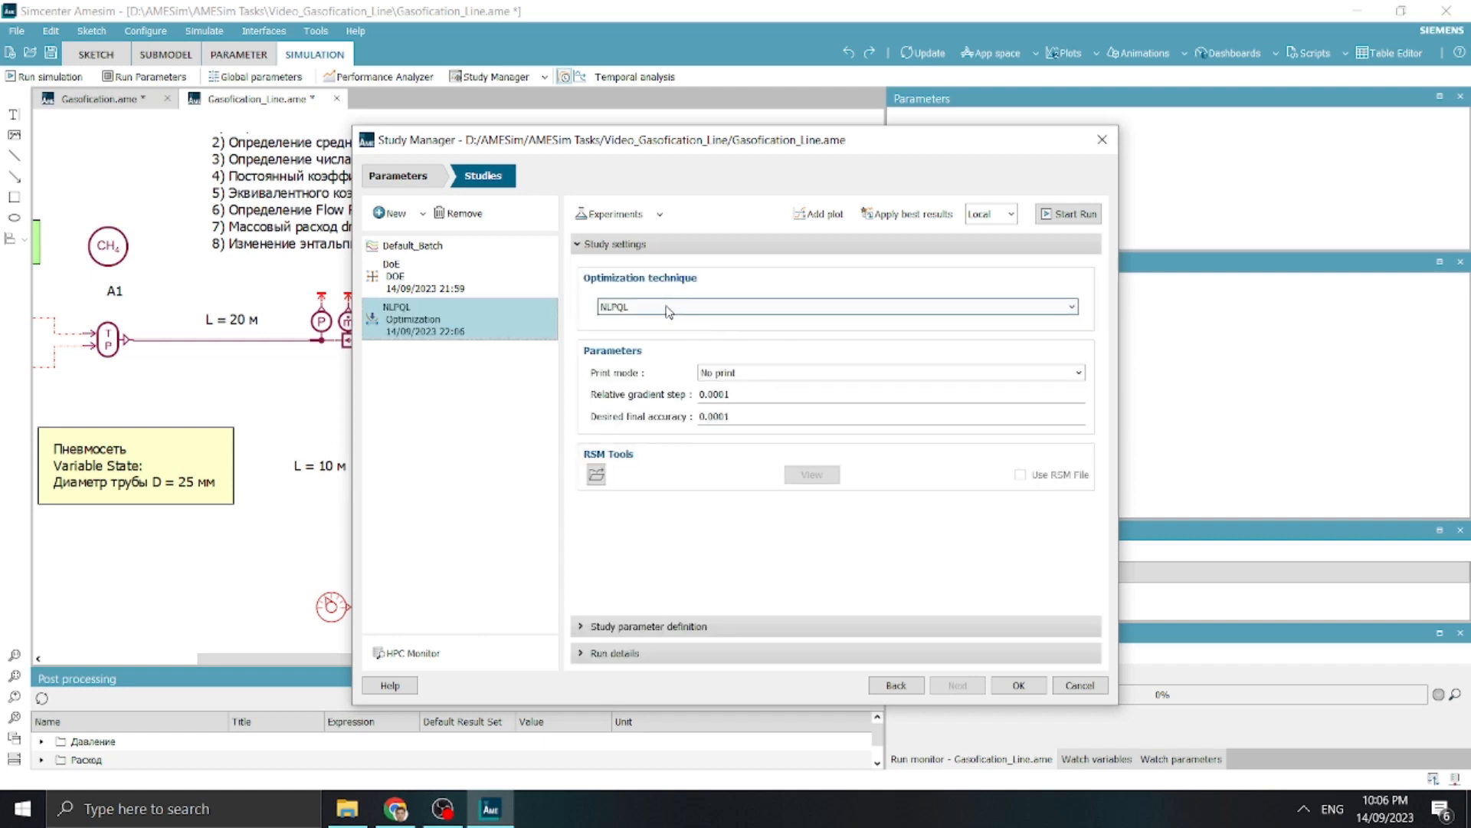
Review the study's input parameters and compound outputs, and choose NLPQL as the optimization technique
{"action": "left_click", "coordinate": [668, 309]}
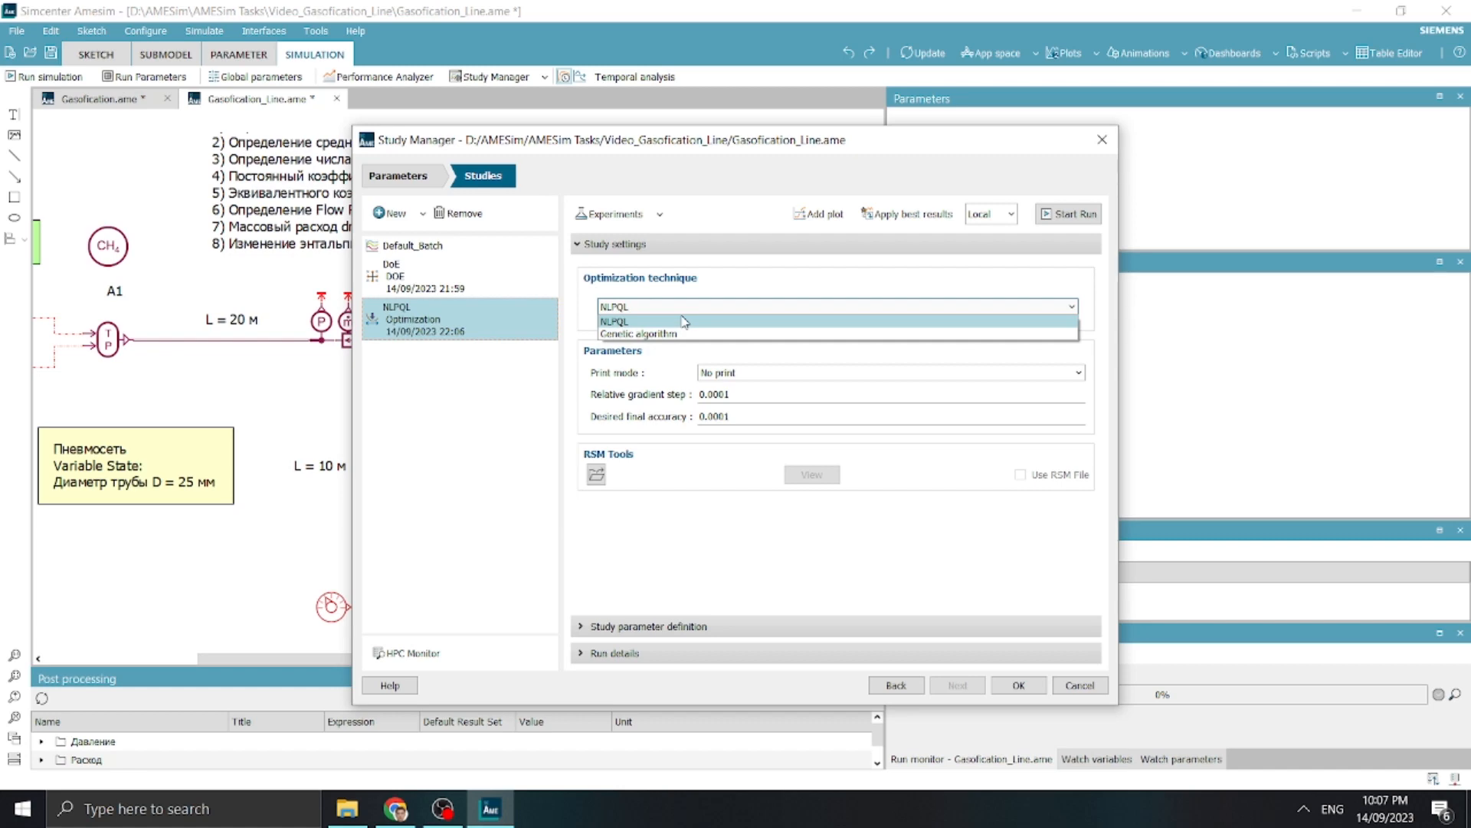
{"action": "left_click", "coordinate": [684, 322]}
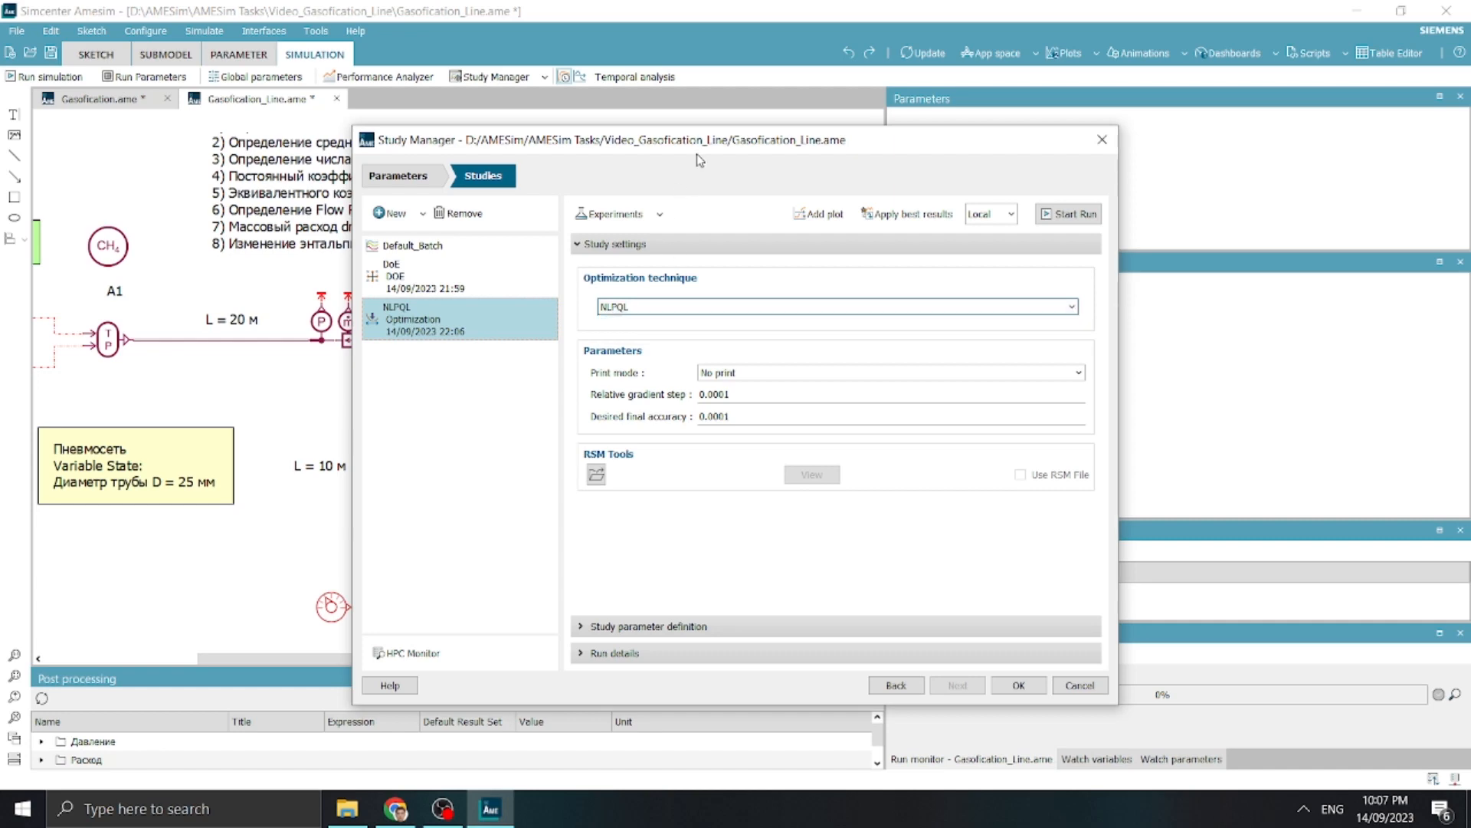
{"action": "left_click", "coordinate": [401, 176]}
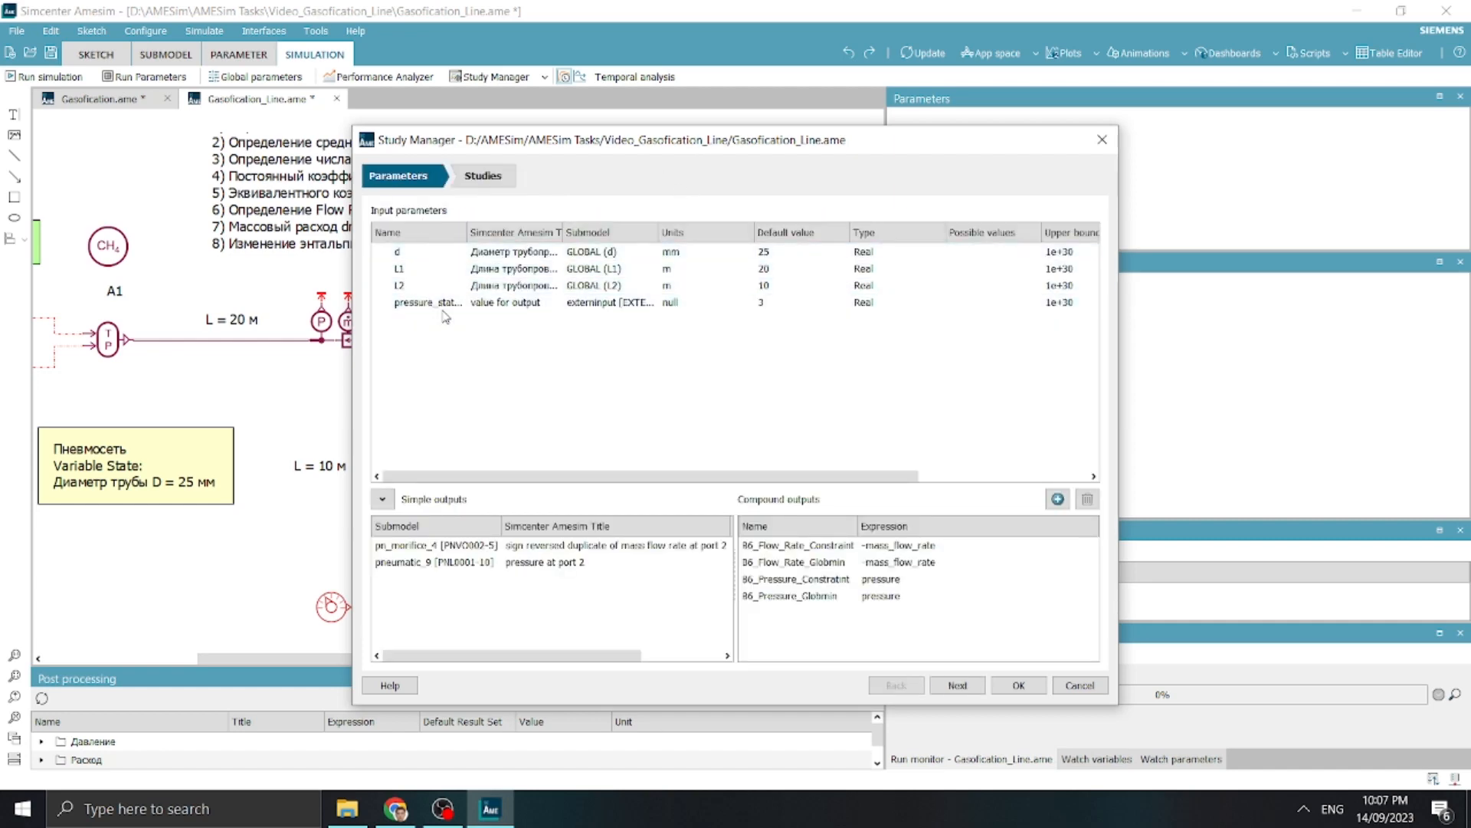
{"action": "left_click", "coordinate": [486, 176]}
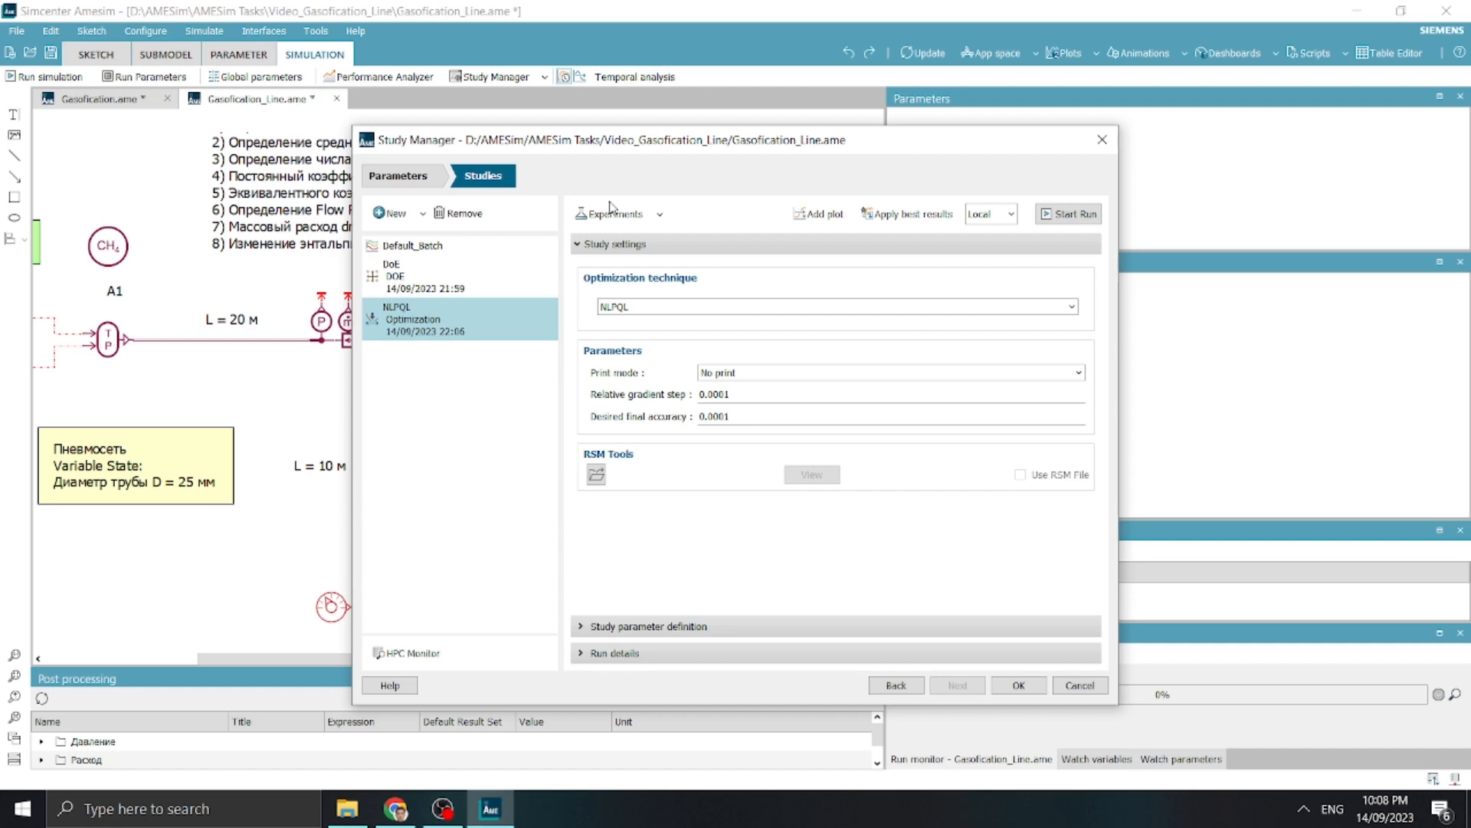
{"action": "left_click", "coordinate": [642, 308]}
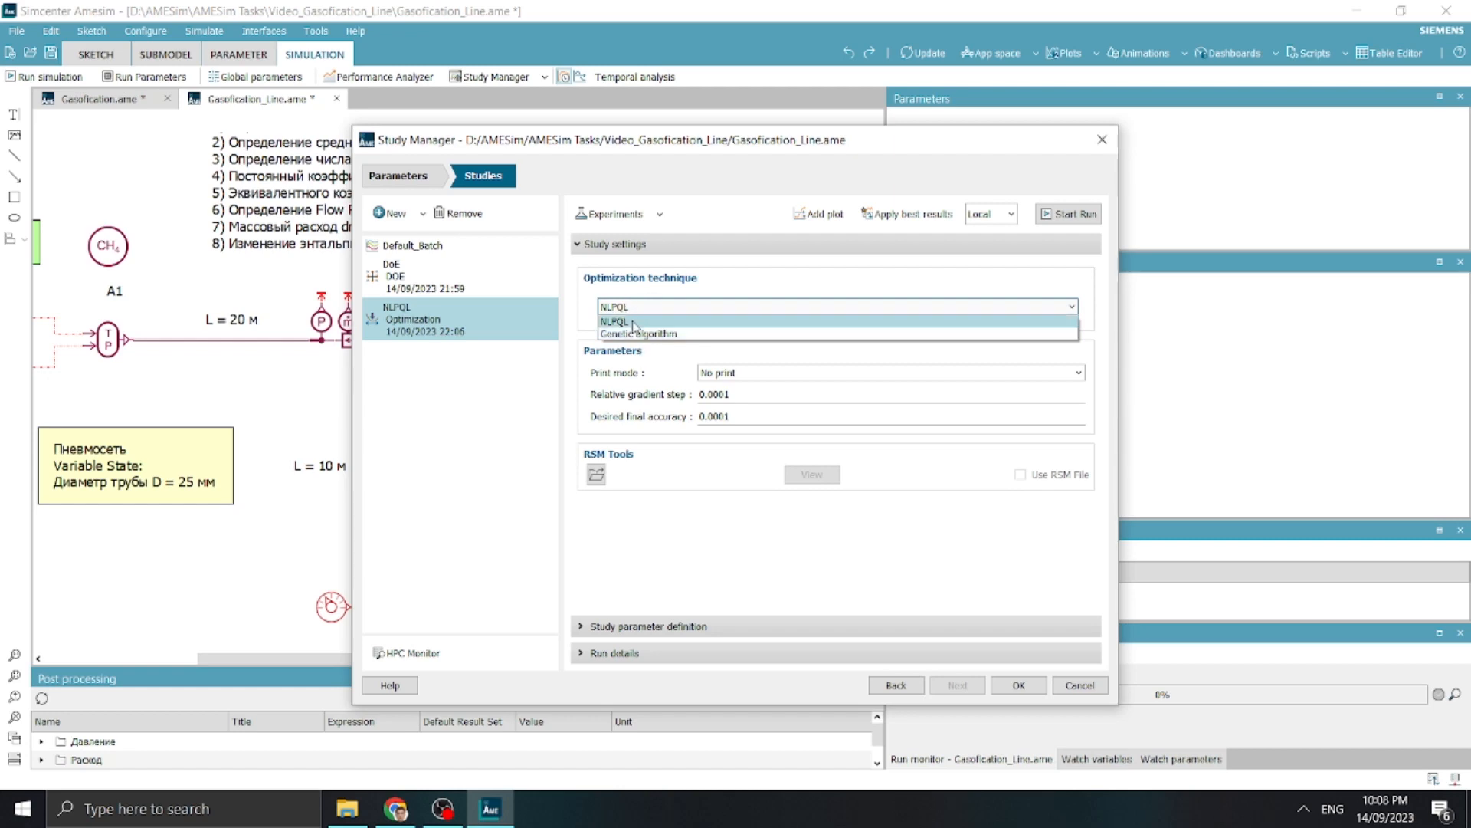
{"action": "left_click", "coordinate": [624, 322]}
Enable d and pressure_station as the input parameters of the NLPQL study
{"action": "left_click", "coordinate": [661, 630]}
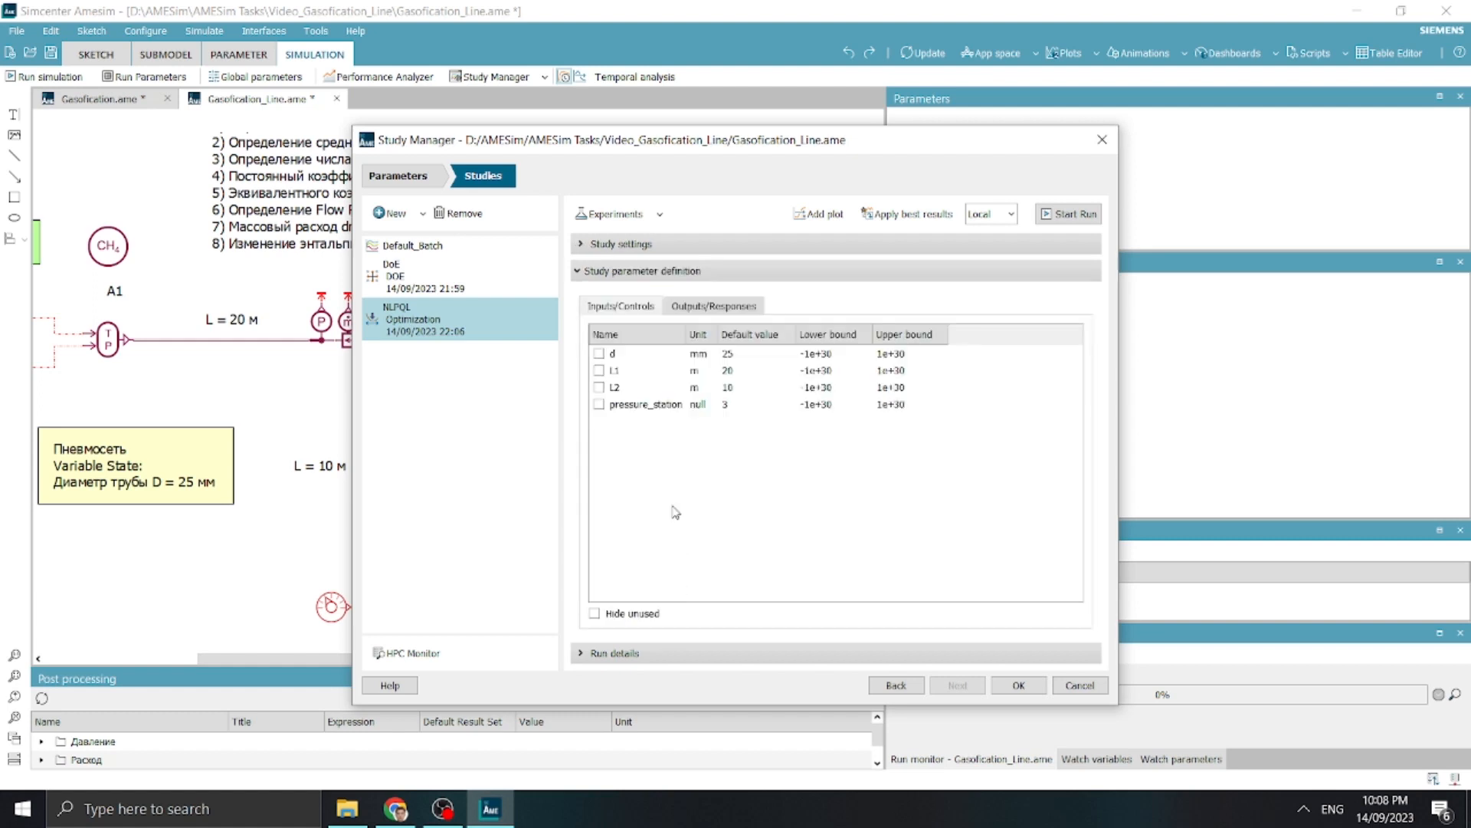
{"action": "left_click", "coordinate": [599, 354]}
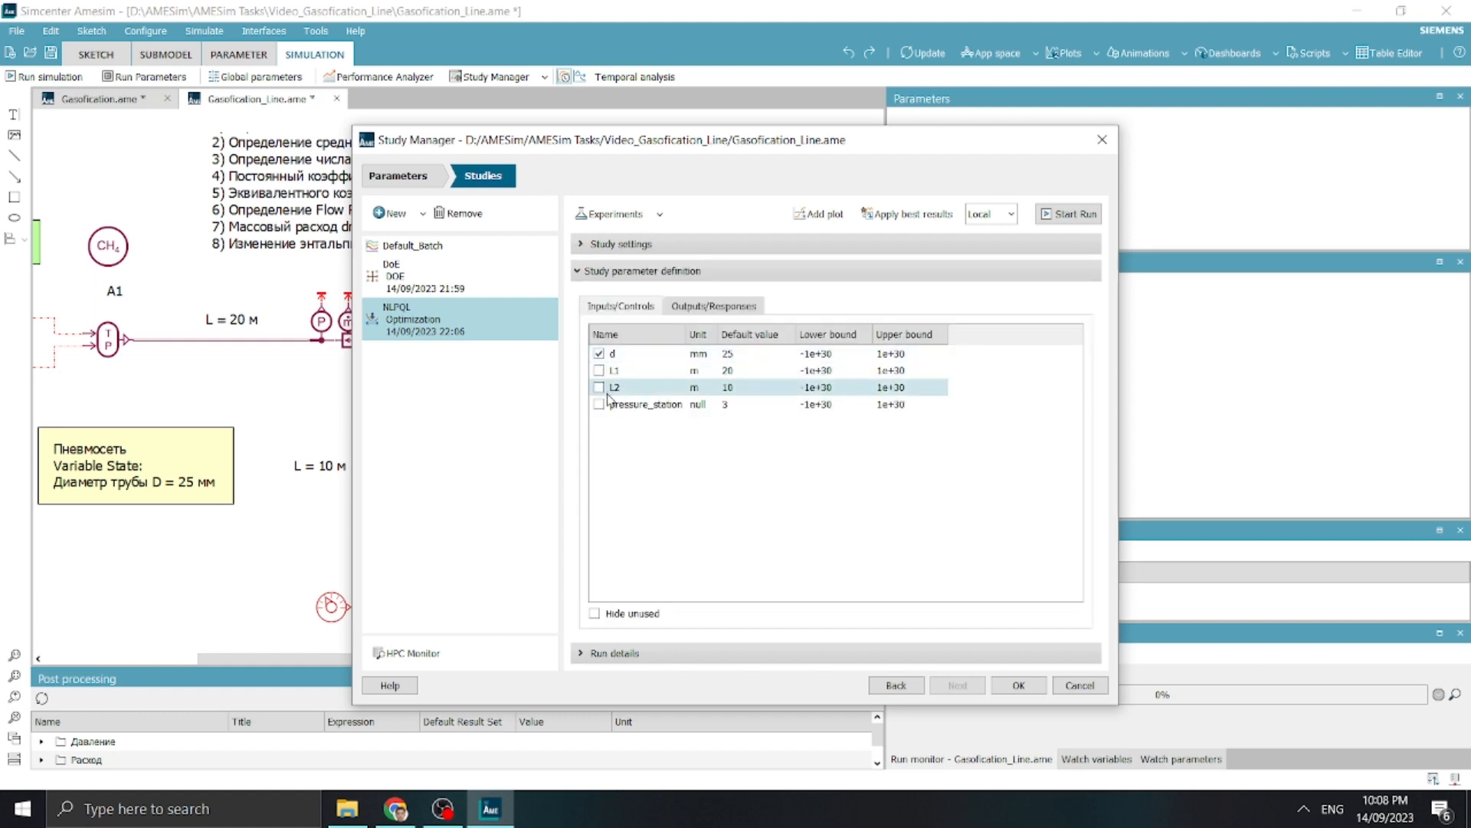
{"action": "left_click", "coordinate": [599, 405]}
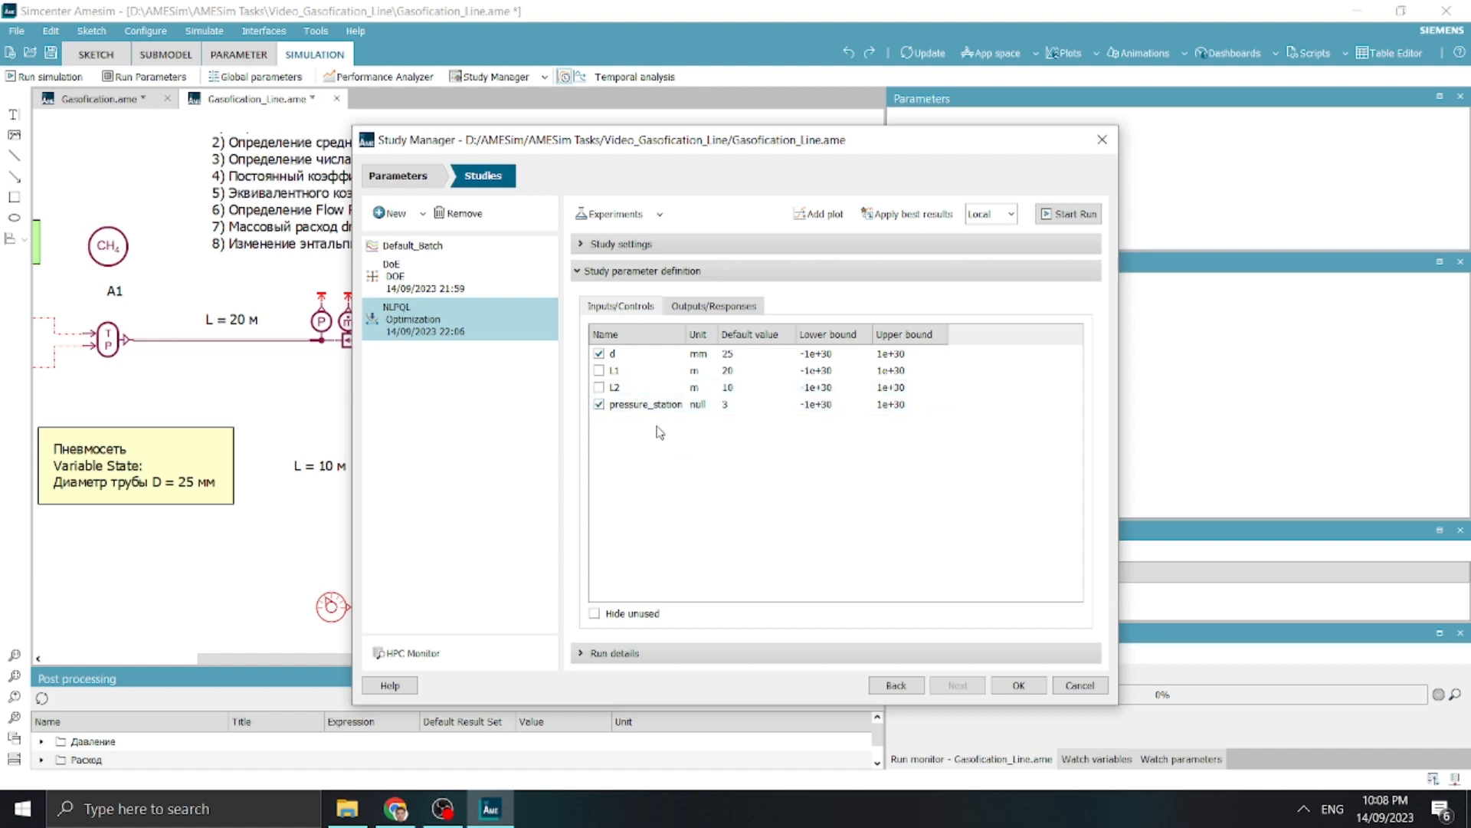
Set the lower bound of d to 18 mm, its upper bound to 35 mm and its default value to 35 mm
{"action": "double_click", "coordinate": [837, 356]}
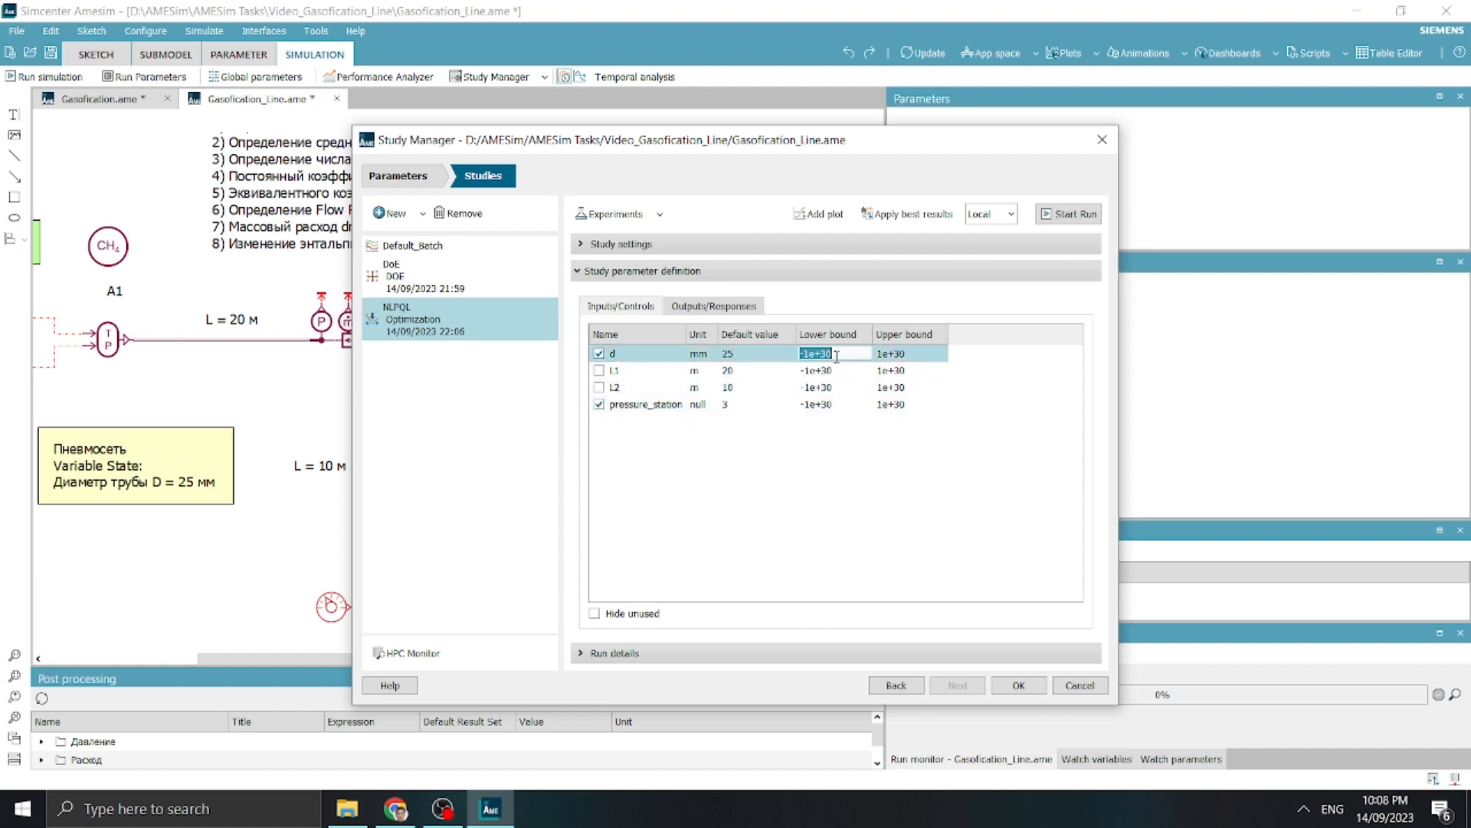
{"action": "type", "text": "18"}
{"action": "double_click", "coordinate": [884, 353]}
{"action": "type", "text": "35"}
{"action": "key", "text": "Return"}
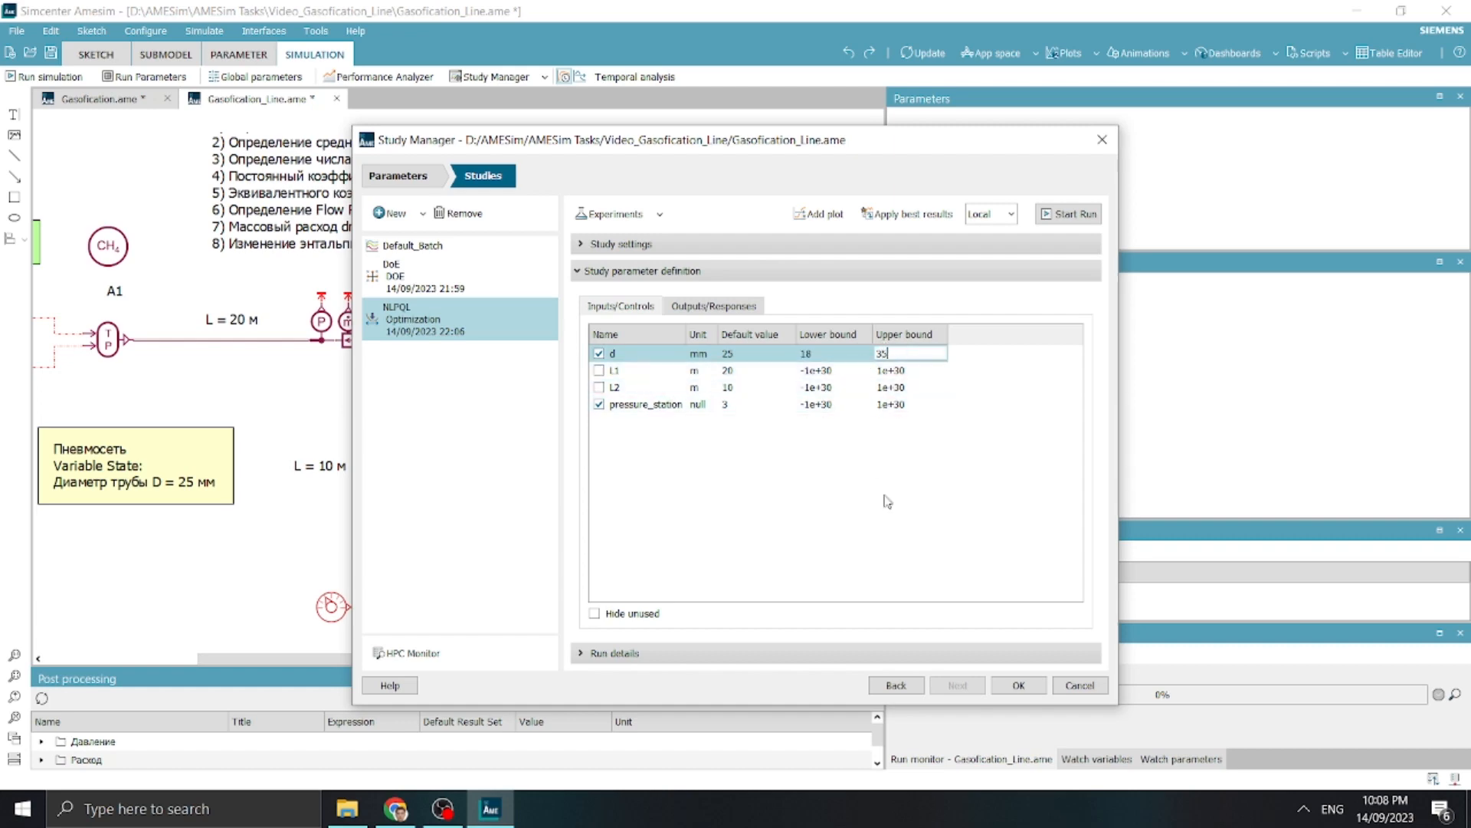
{"action": "double_click", "coordinate": [728, 353]}
{"action": "type", "text": "35"}
{"action": "key", "text": "Return"}
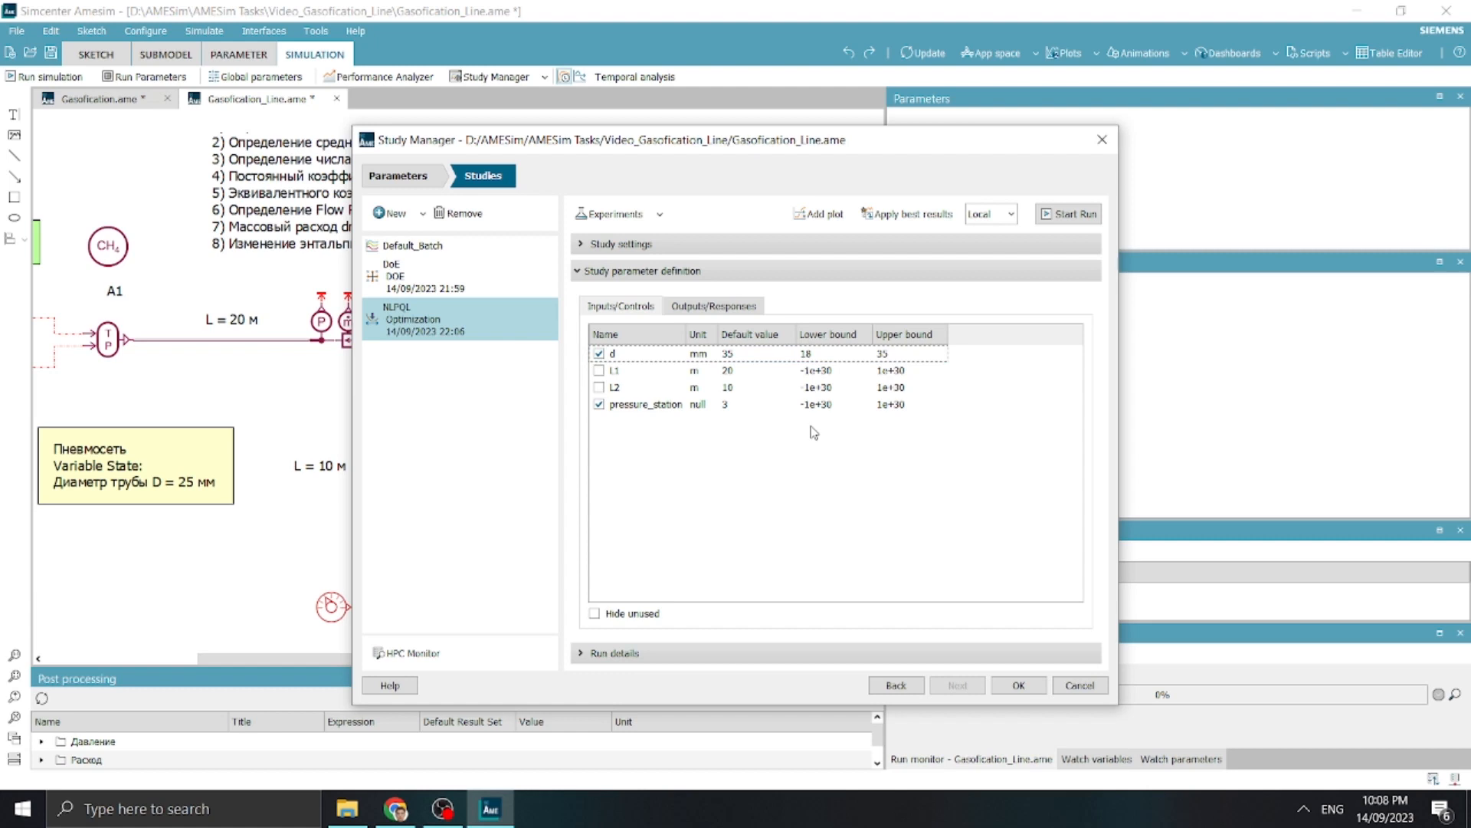
Set the default value of pressure_station to 10, its lower bound to 2.5 and its upper bound to 10
{"action": "double_click", "coordinate": [775, 403]}
{"action": "type", "text": "1"}
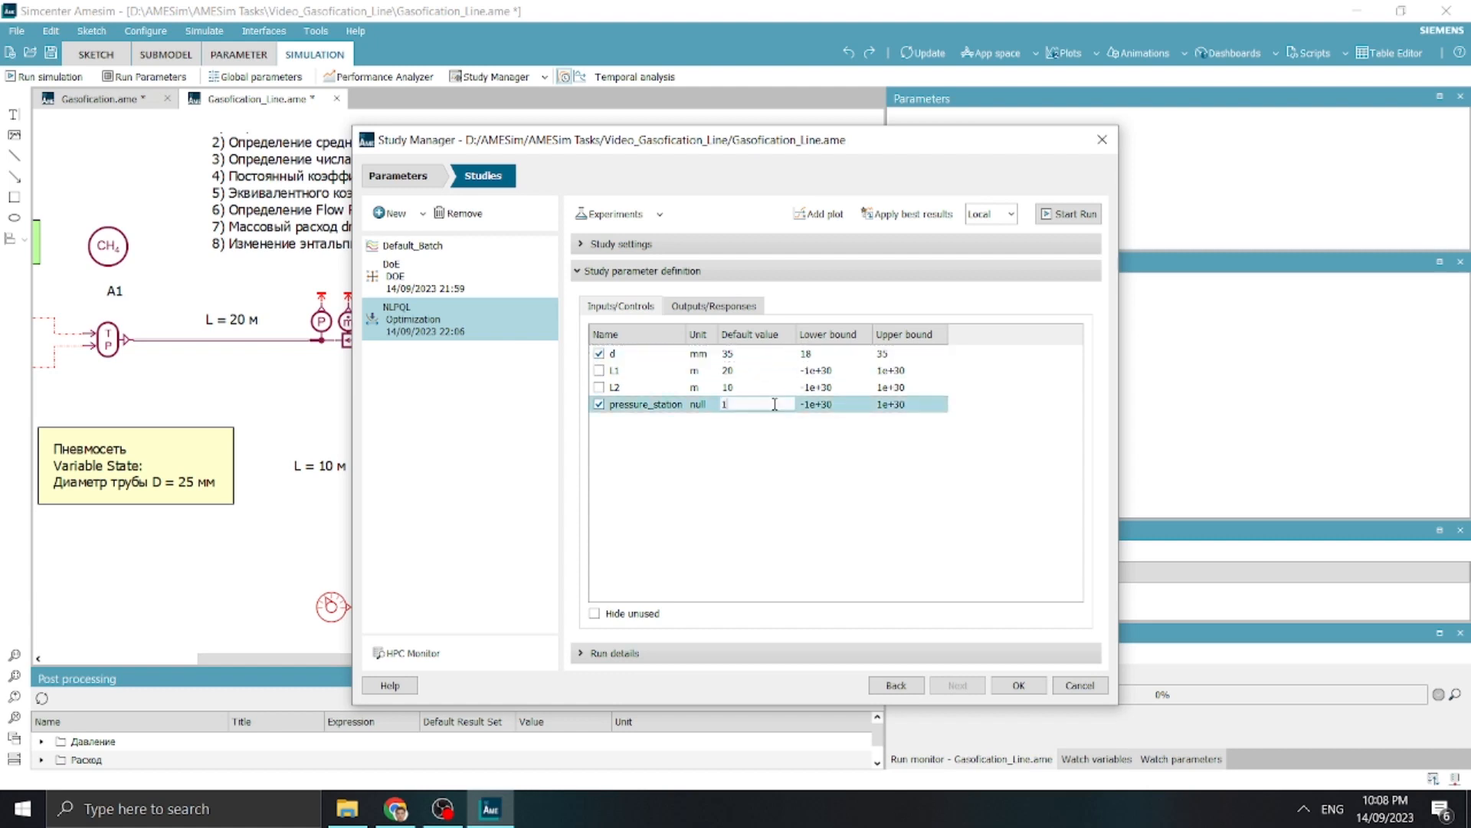
{"action": "type", "text": "0"}
{"action": "double_click", "coordinate": [822, 403]}
{"action": "type", "text": "2"}
{"action": "key", "text": "BackSpace"}
{"action": "key", "text": "BackSpace"}
{"action": "key", "text": "BackSpace"}
{"action": "key", "text": "BackSpace"}
{"action": "key", "text": "BackSpace"}
{"action": "type", "text": "2.5"}
{"action": "key", "text": "Return"}
{"action": "double_click", "coordinate": [889, 404]}
{"action": "type", "text": "10"}
{"action": "left_click", "coordinate": [885, 488]}
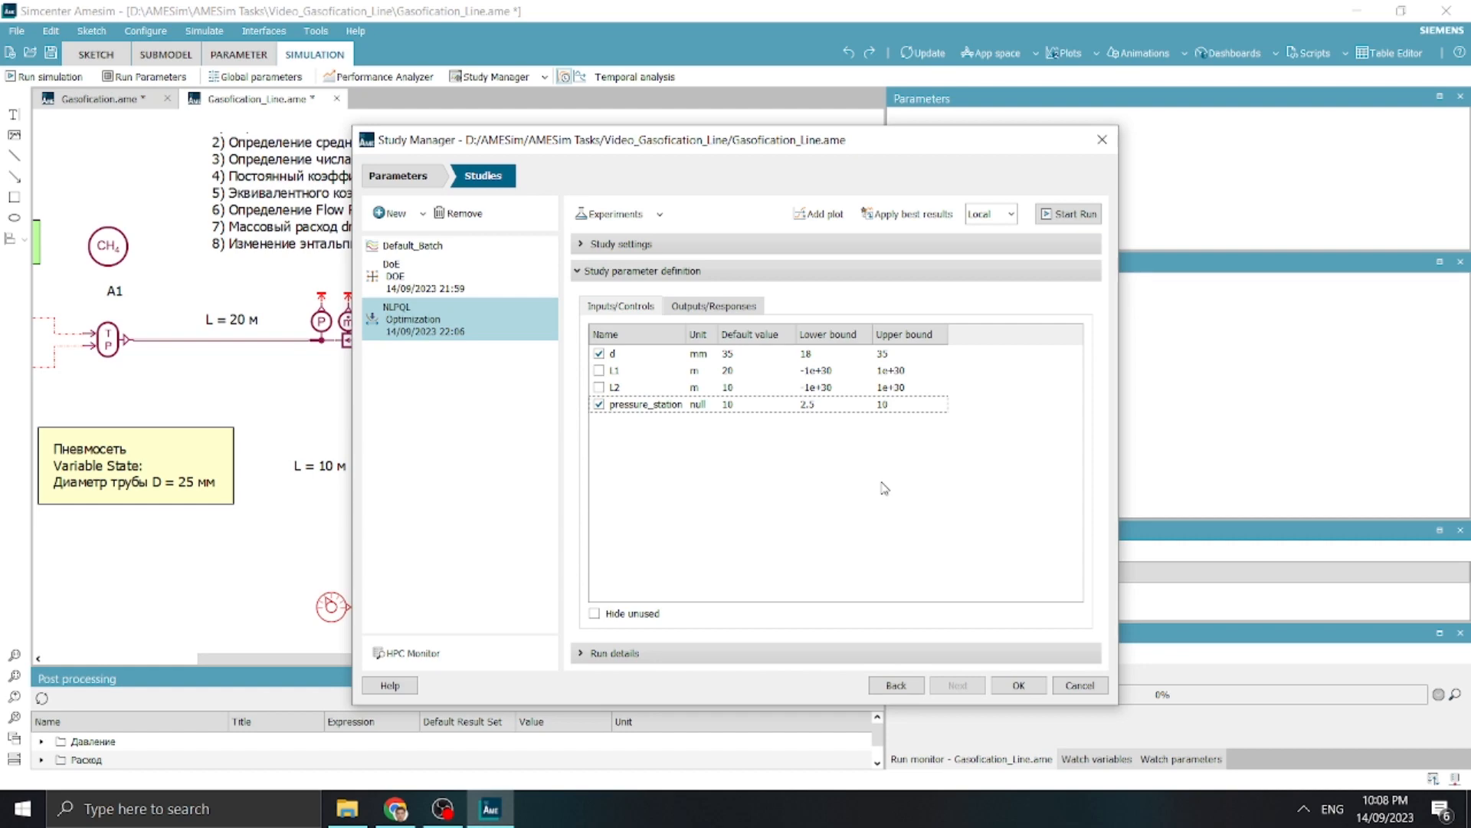
Mark B6_Flow_Rate_Globmin and B6_Pressure_Globmin as objectives of the NLPQL study and recheck its inputs
{"action": "left_click", "coordinate": [745, 307]}
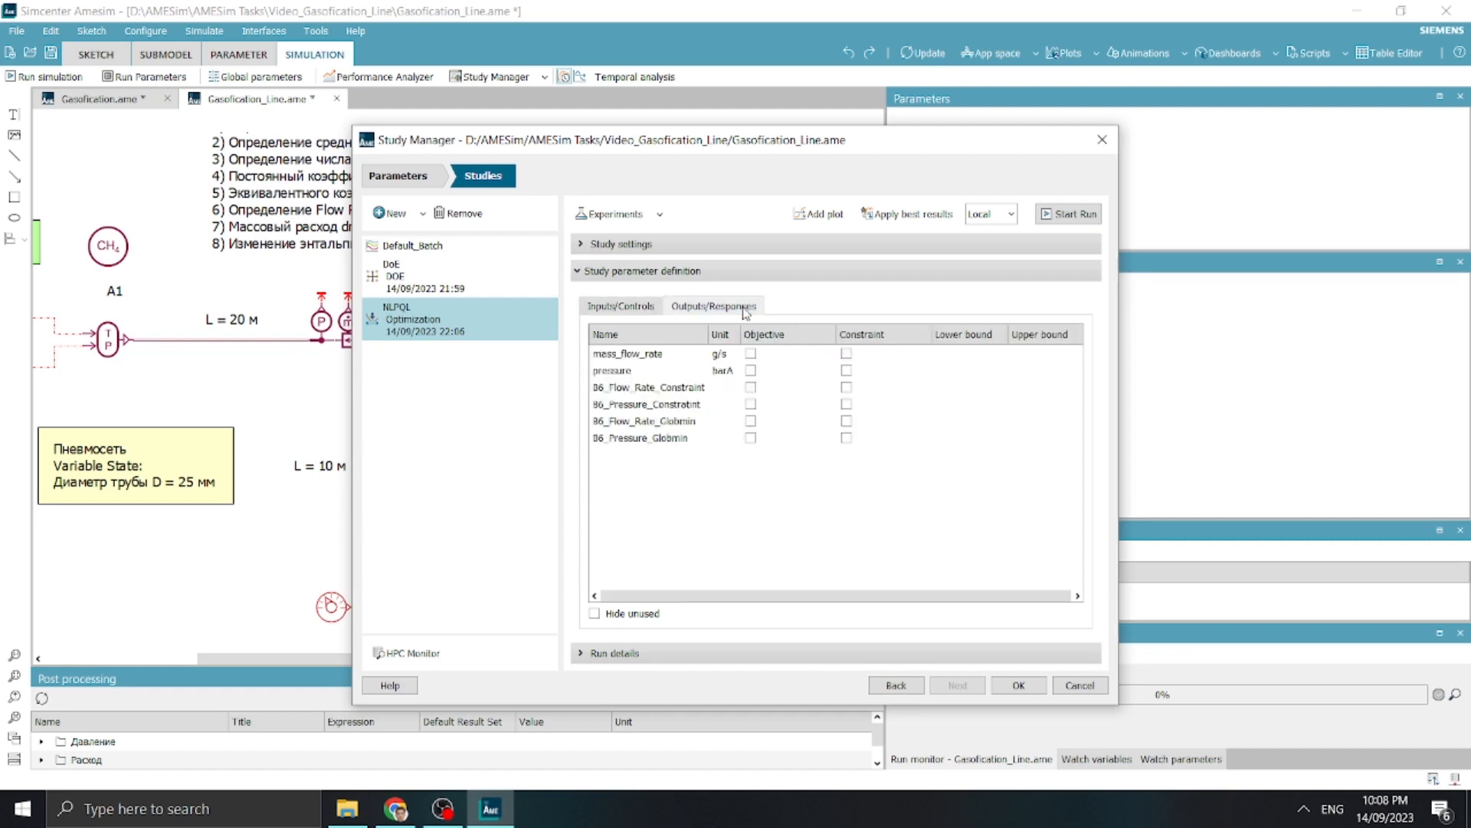
{"action": "left_click", "coordinate": [751, 421]}
{"action": "left_click", "coordinate": [751, 438]}
{"action": "left_click", "coordinate": [640, 306]}
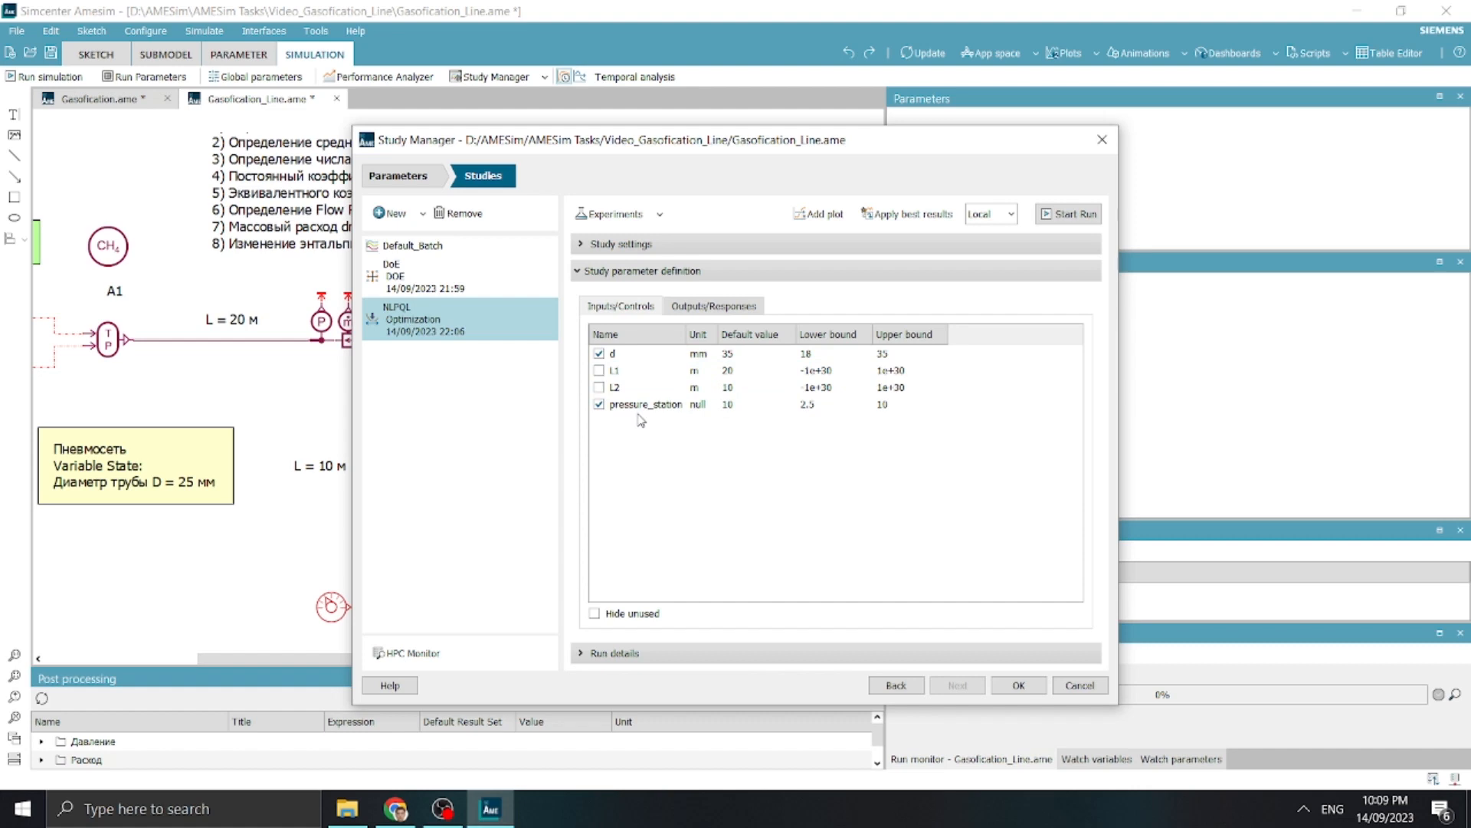
{"action": "left_click", "coordinate": [718, 310]}
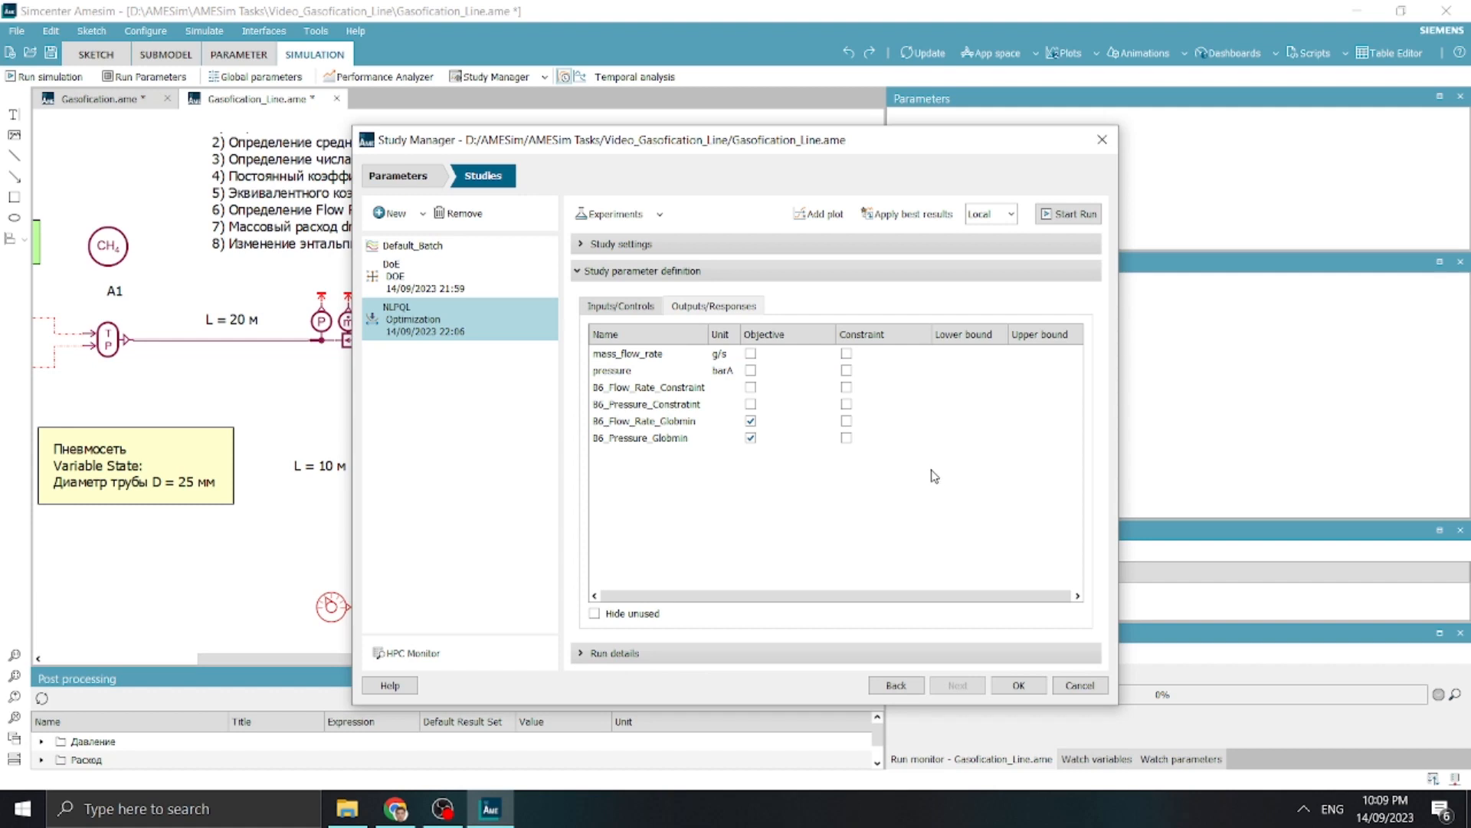
Mark the B6 flow rate and pressure constraint outputs as constraints, with lower bounds of 2.2 and 1.5 respectively
{"action": "left_click", "coordinate": [846, 387]}
{"action": "left_click", "coordinate": [846, 404]}
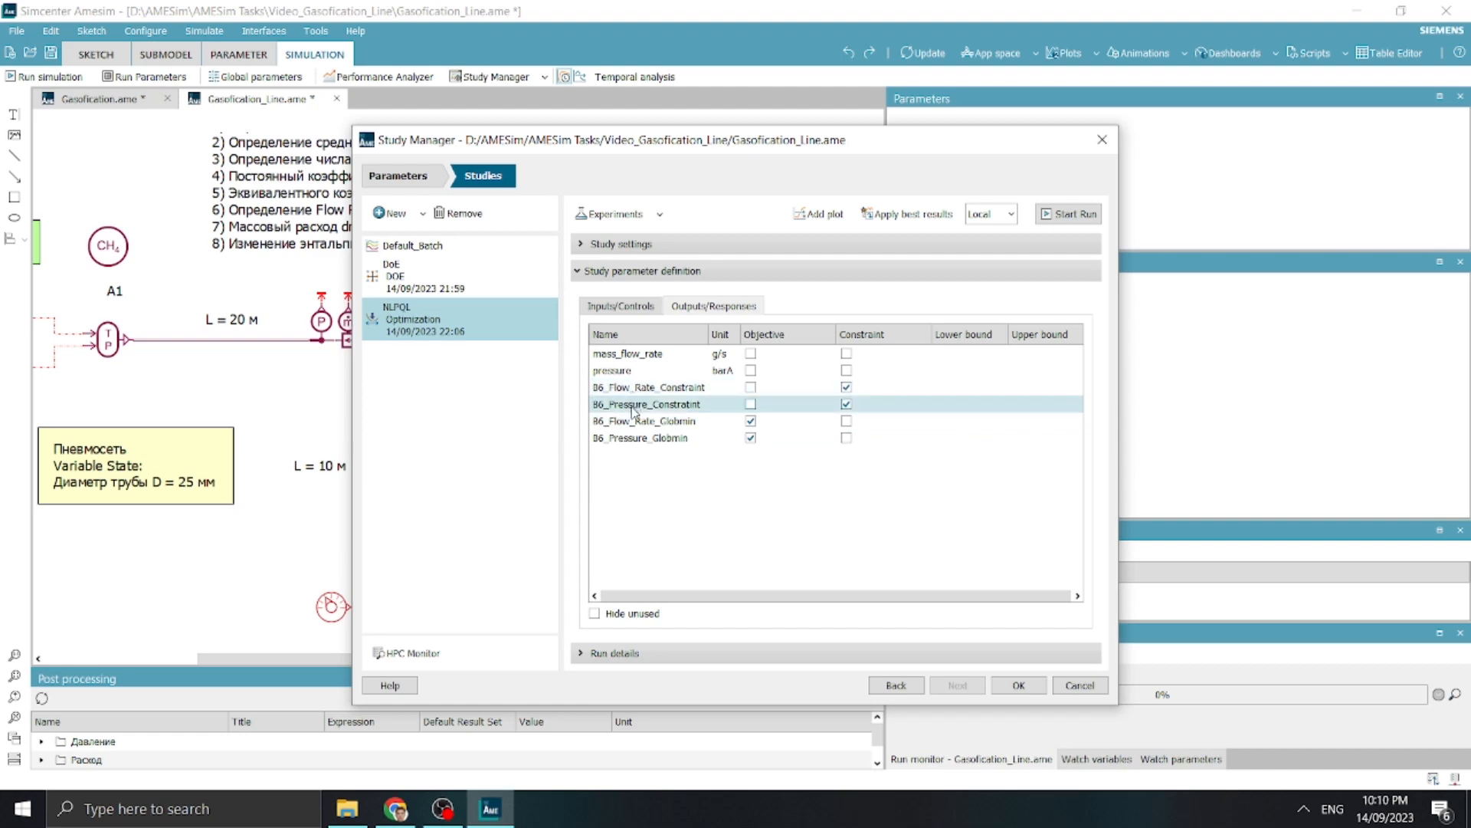
{"action": "double_click", "coordinate": [981, 389]}
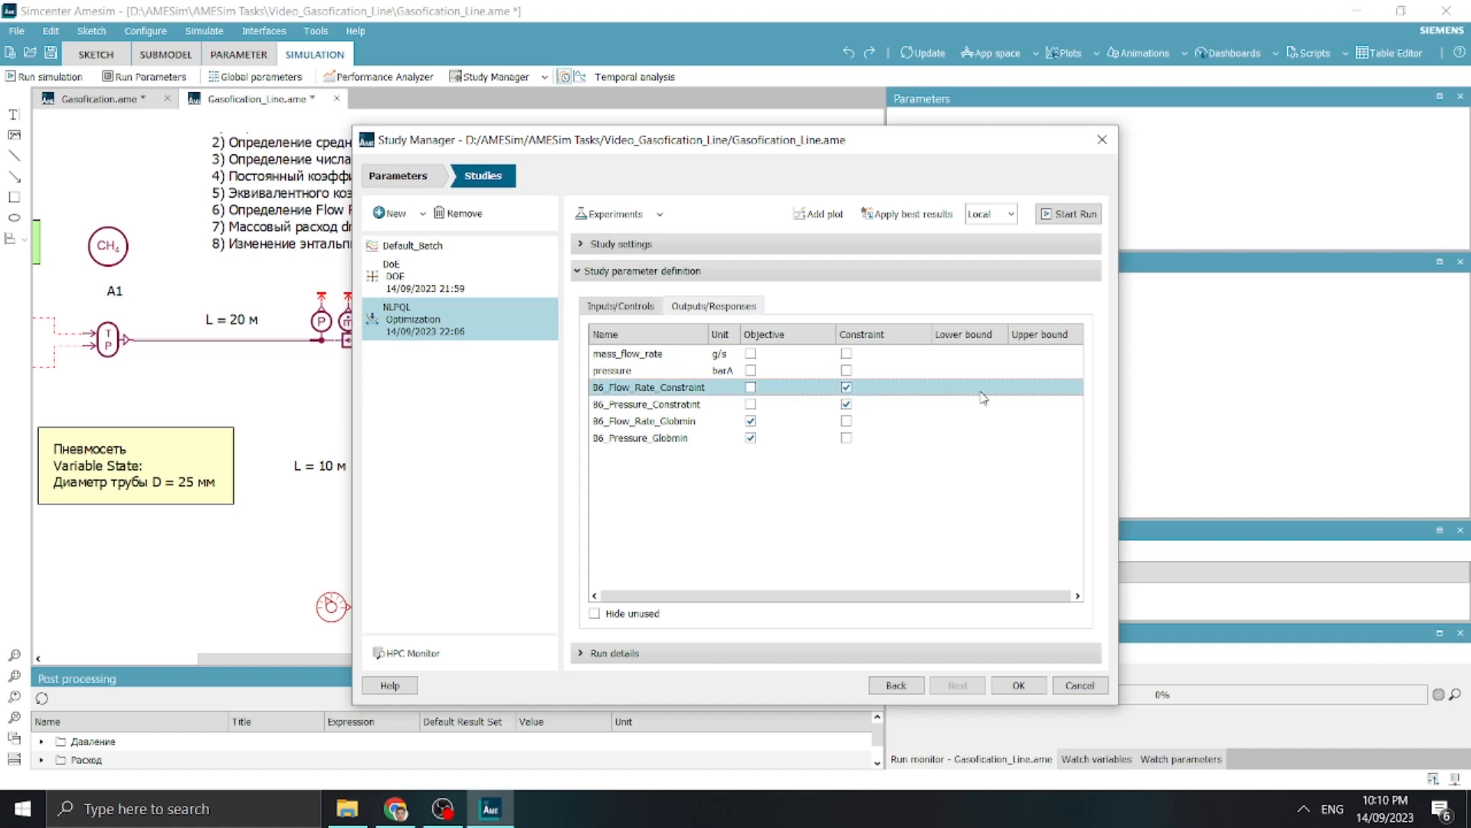
{"action": "type", "text": "2.2"}
{"action": "double_click", "coordinate": [978, 409]}
{"action": "type", "text": "1.5"}
{"action": "key", "text": "Return"}
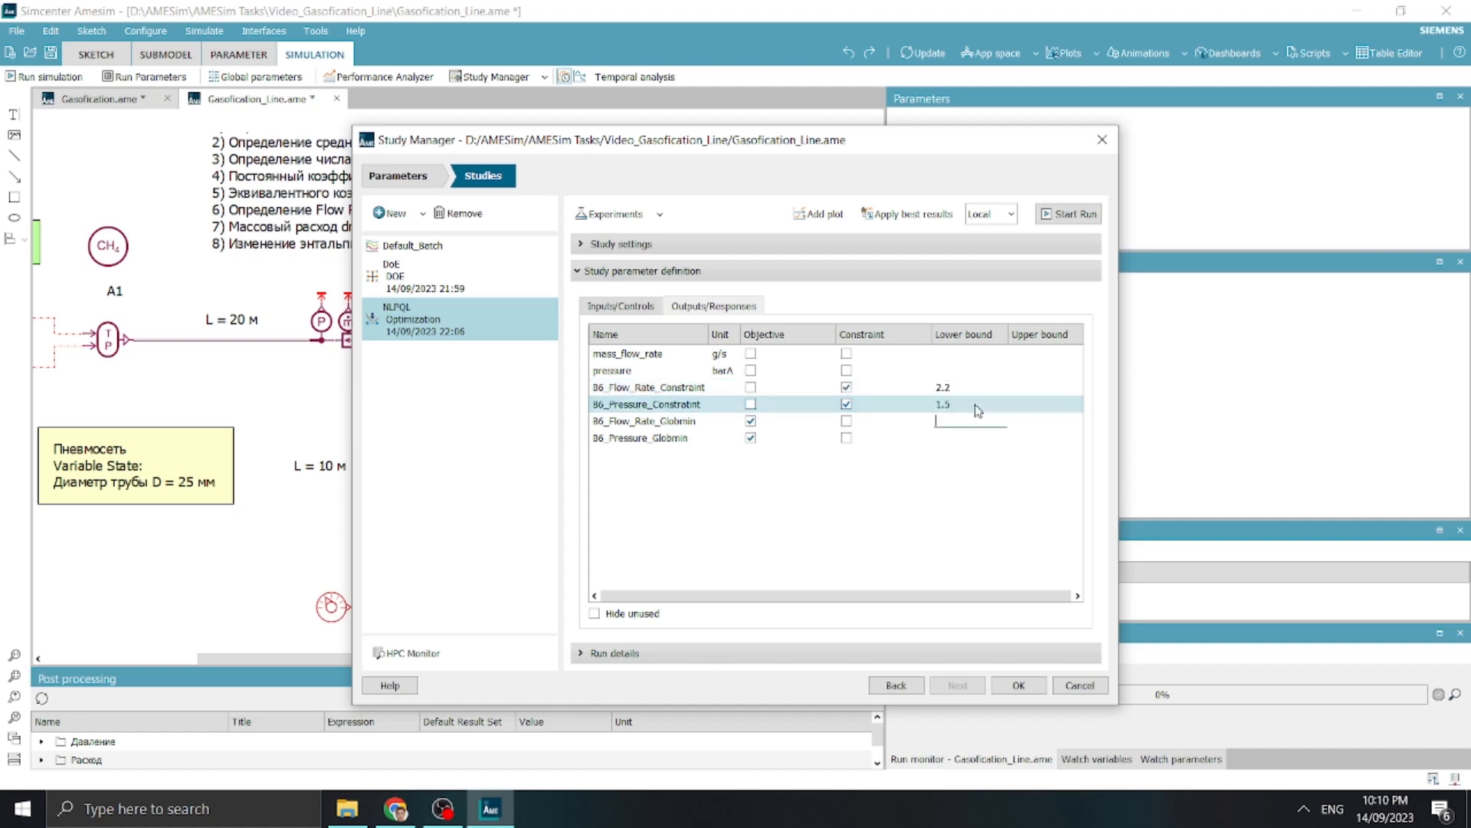
Run the NLPQL optimization and examine the best solution for d, pressure_station and the B6 outputs in the log
{"action": "left_click", "coordinate": [634, 657]}
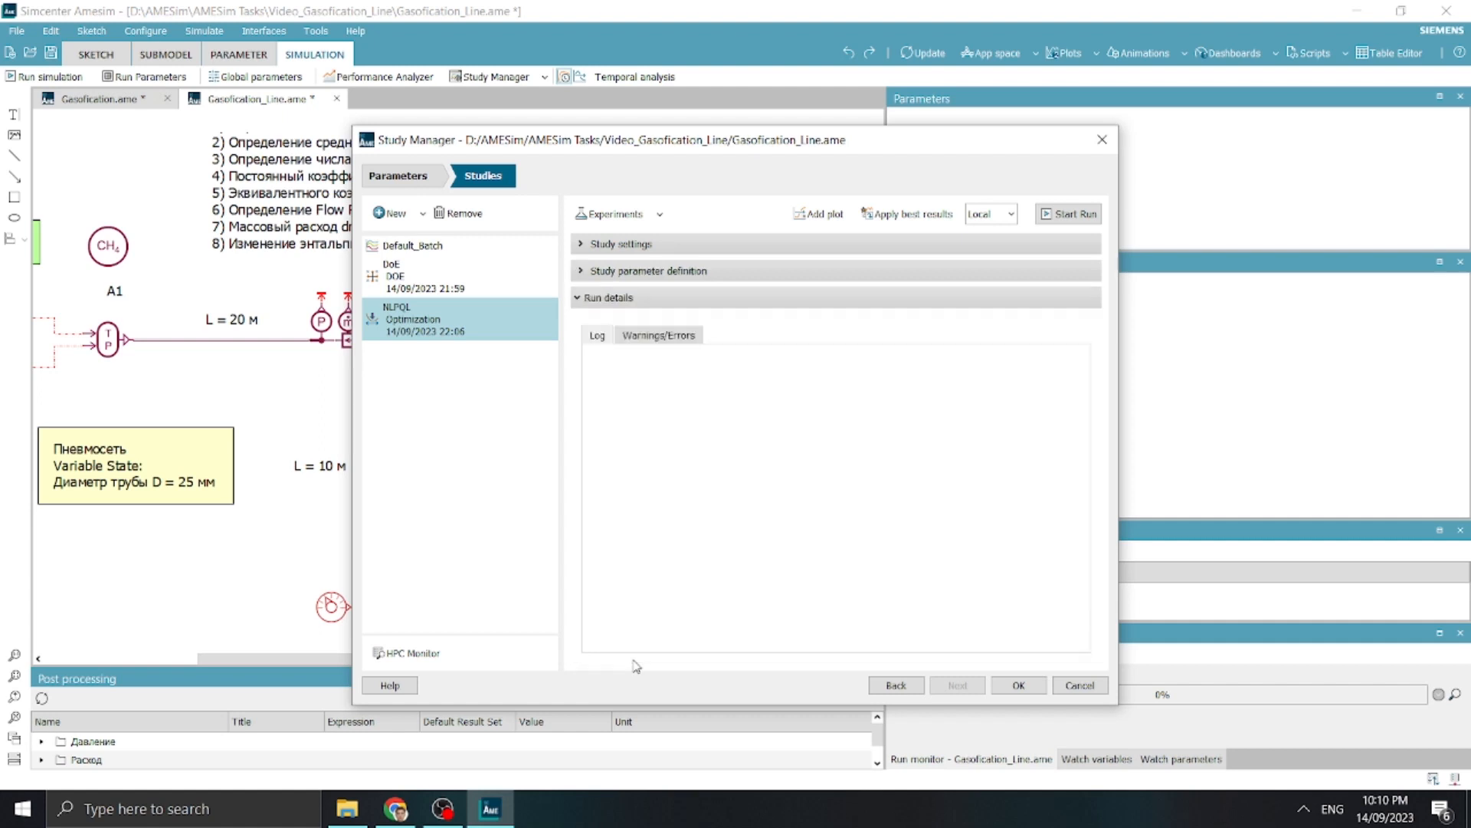
{"action": "left_click", "coordinate": [1069, 214]}
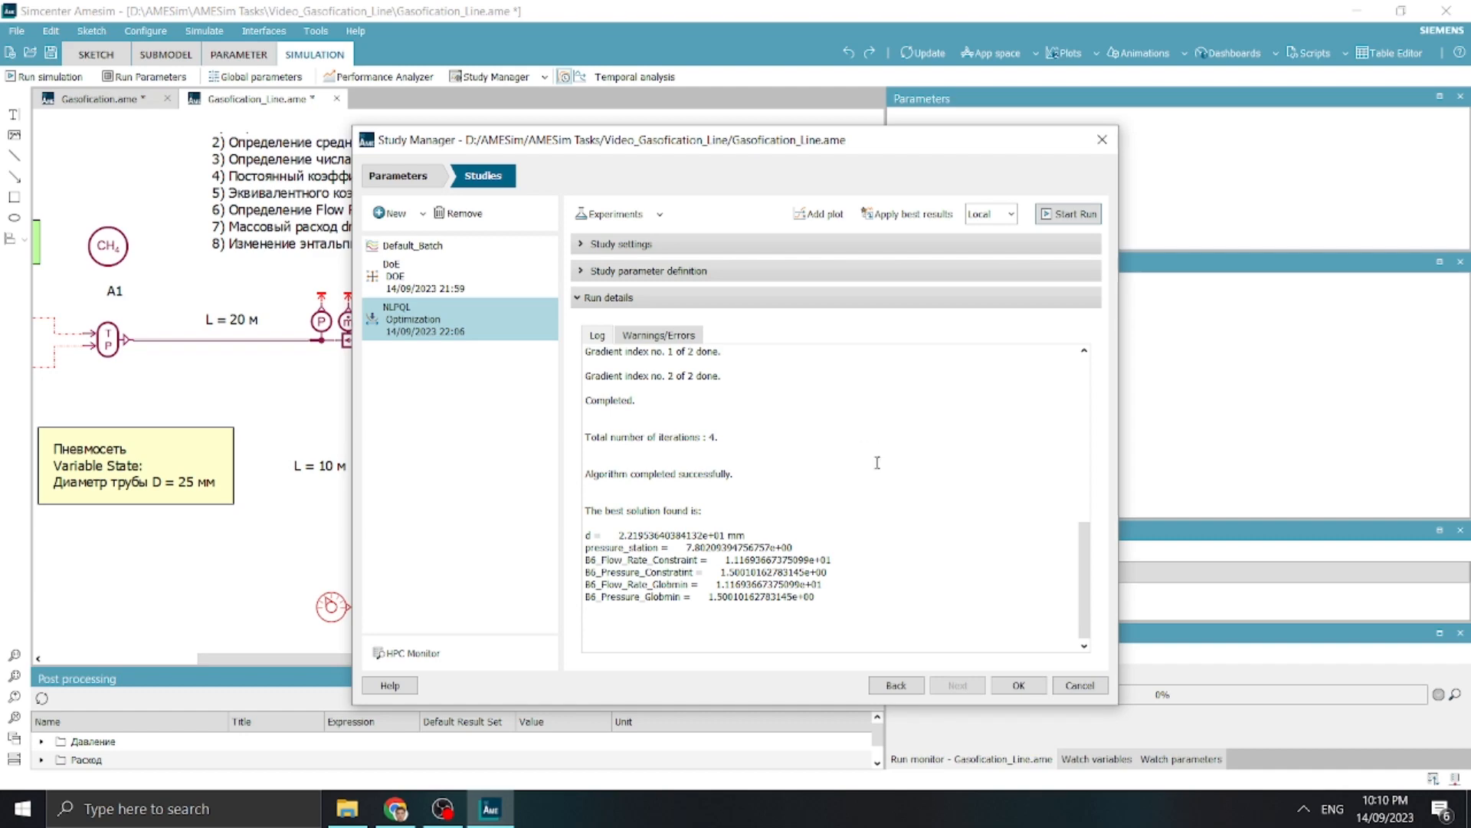
{"action": "left_click_drag", "start_coordinate": [585, 572], "coordinate": [829, 572]}
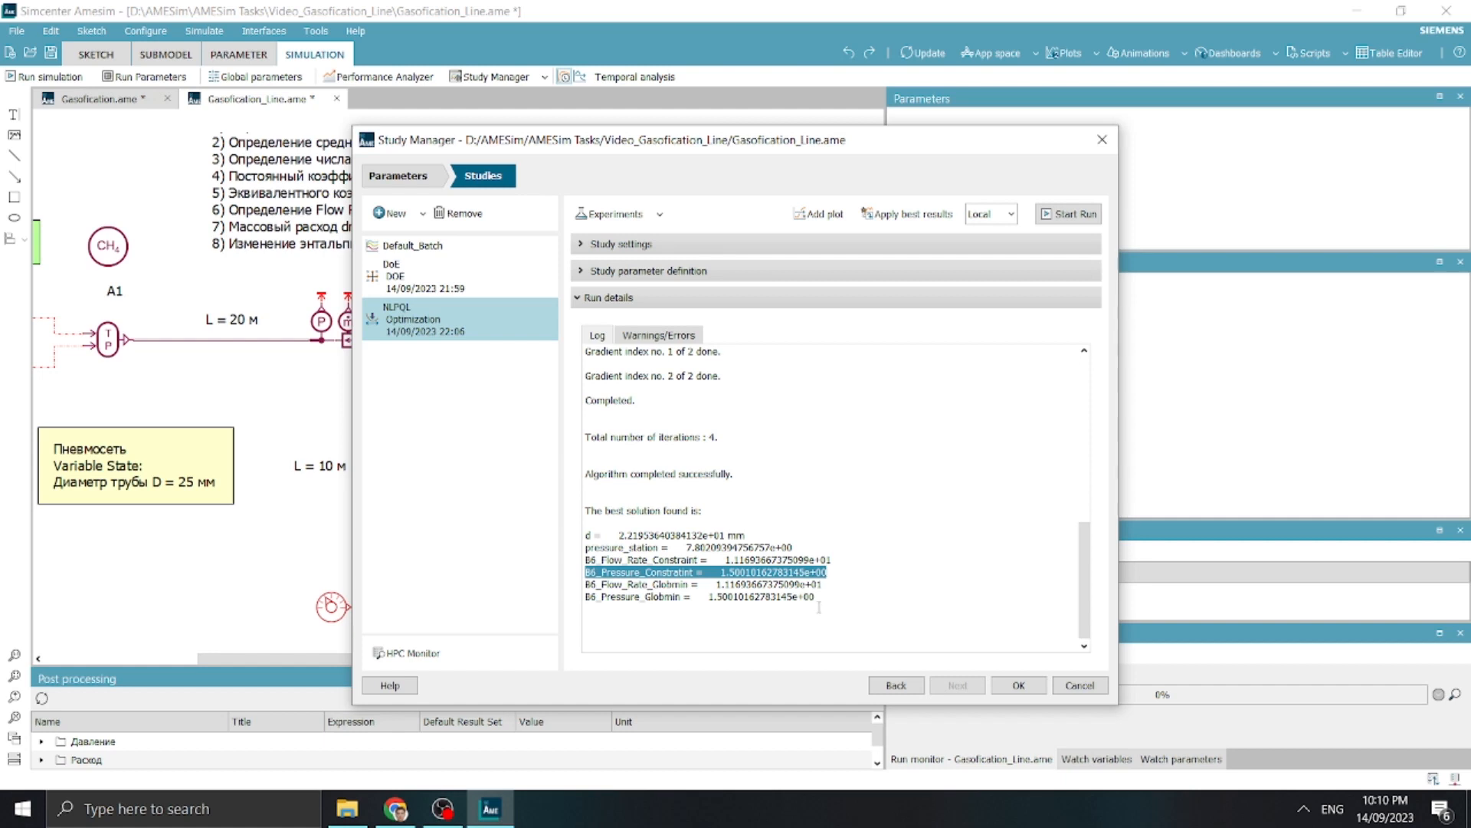
{"action": "left_click_drag", "start_coordinate": [832, 559], "coordinate": [727, 559]}
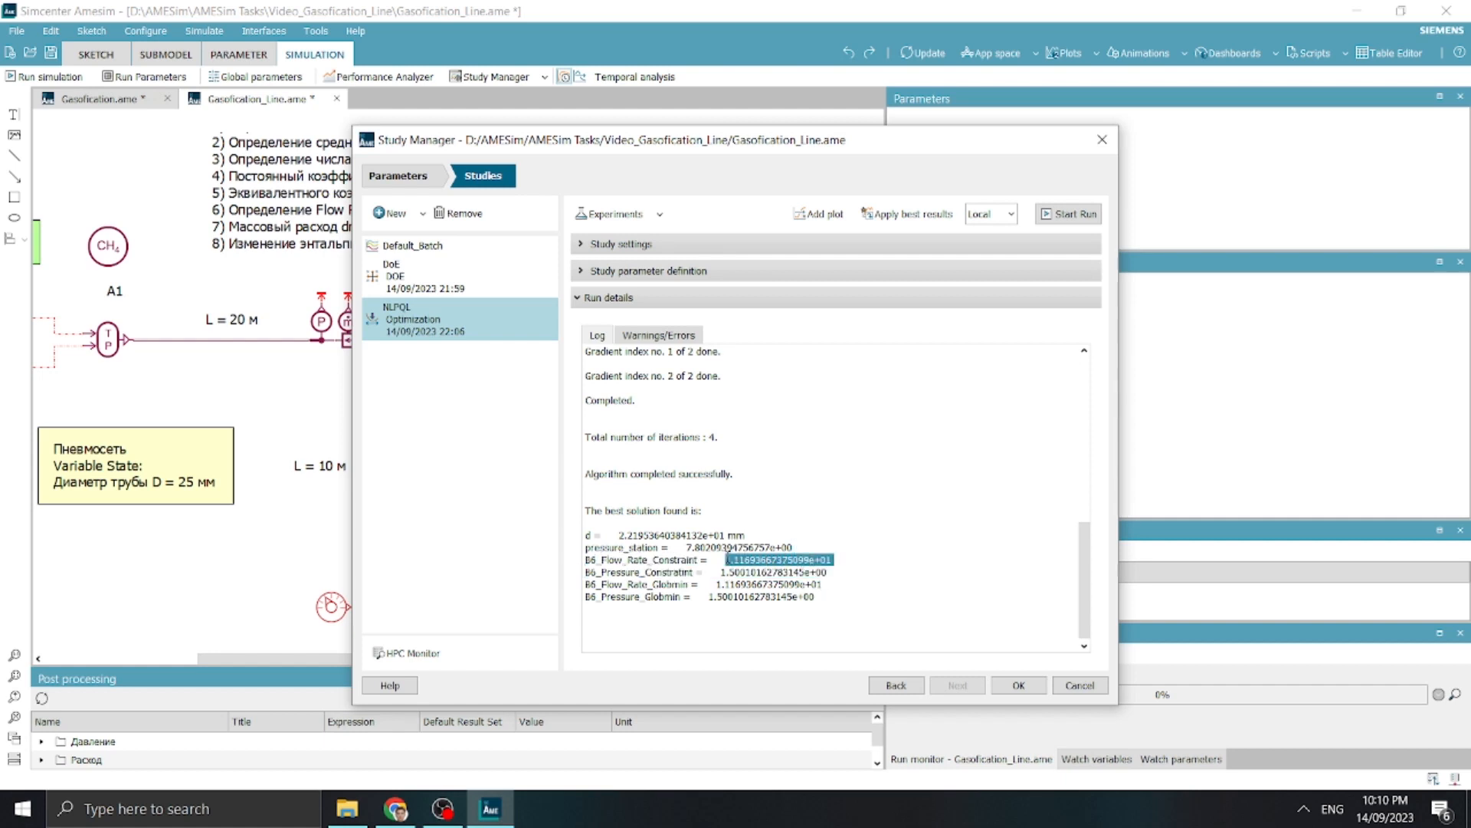
{"action": "left_click", "coordinate": [731, 598]}
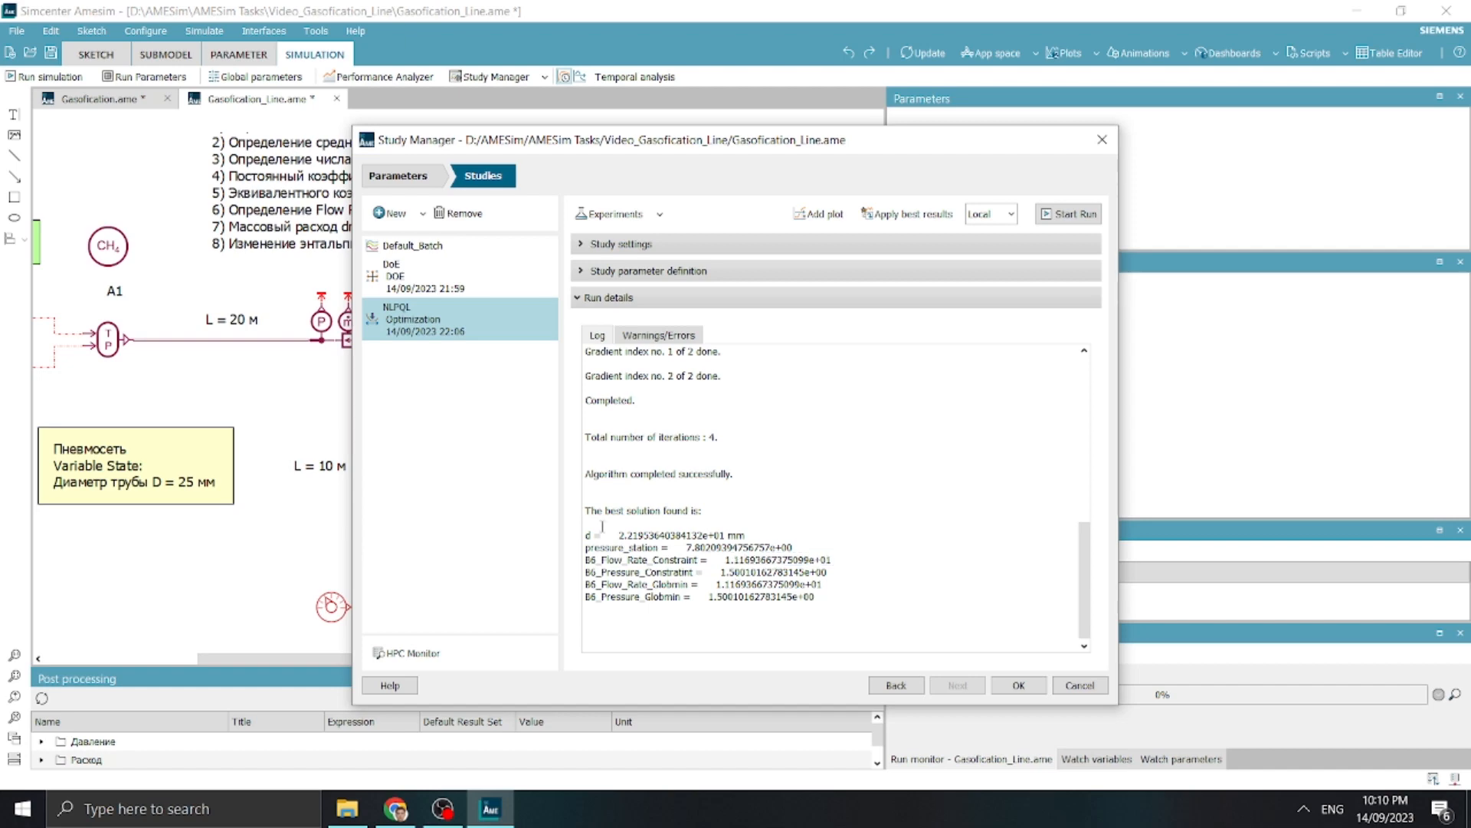
{"action": "left_click_drag", "start_coordinate": [686, 546], "coordinate": [707, 545]}
{"action": "left_click_drag", "start_coordinate": [585, 535], "coordinate": [640, 538]}
{"action": "left_click", "coordinate": [667, 560]}
Add a new Monte Carlo study and recheck the best d and pressure_station values in the NLPQL log
{"action": "left_click", "coordinate": [422, 220]}
{"action": "left_click", "coordinate": [428, 261]}
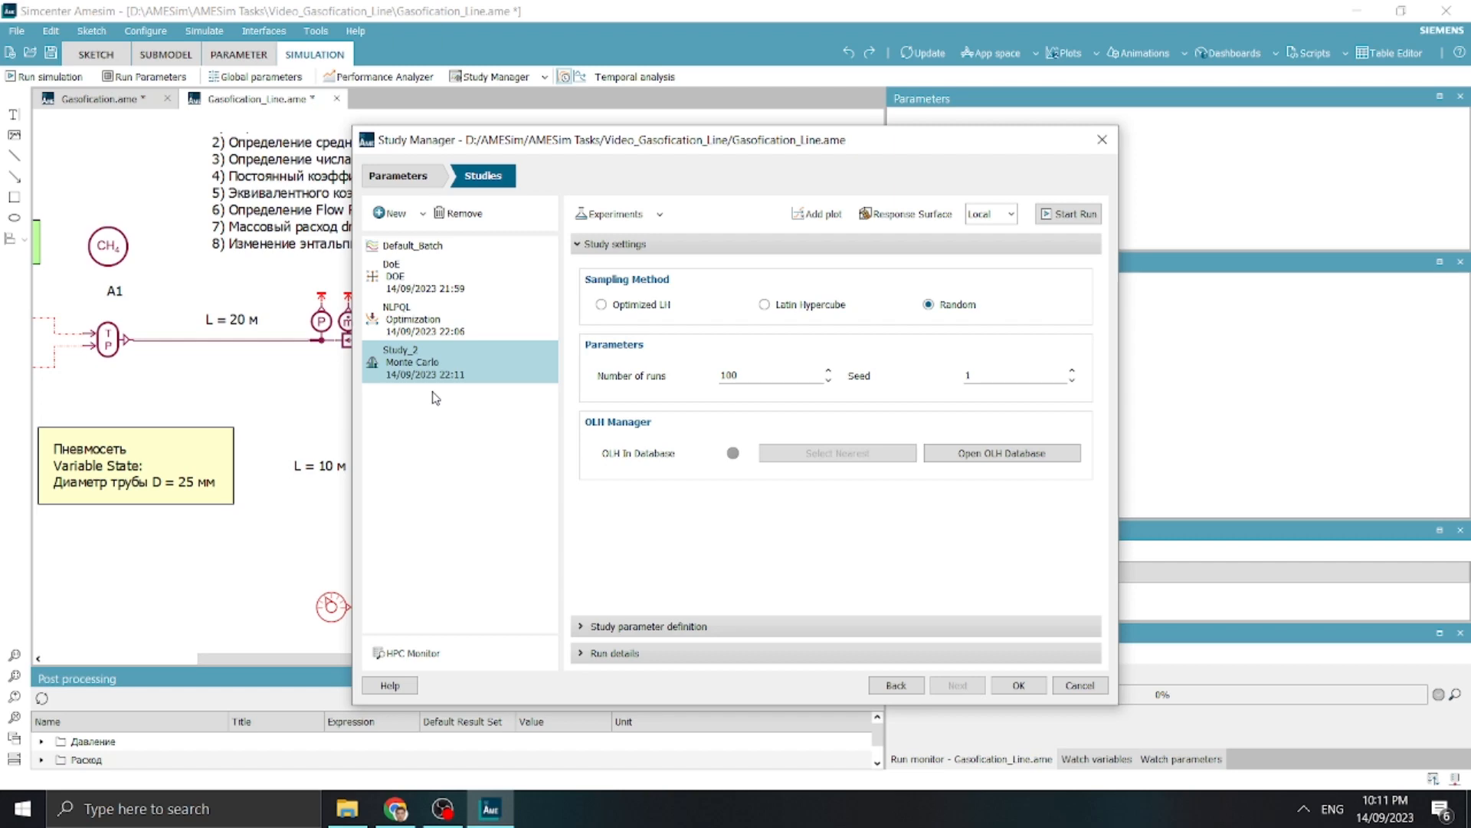
{"action": "double_click", "coordinate": [745, 371]}
{"action": "left_click", "coordinate": [413, 318]}
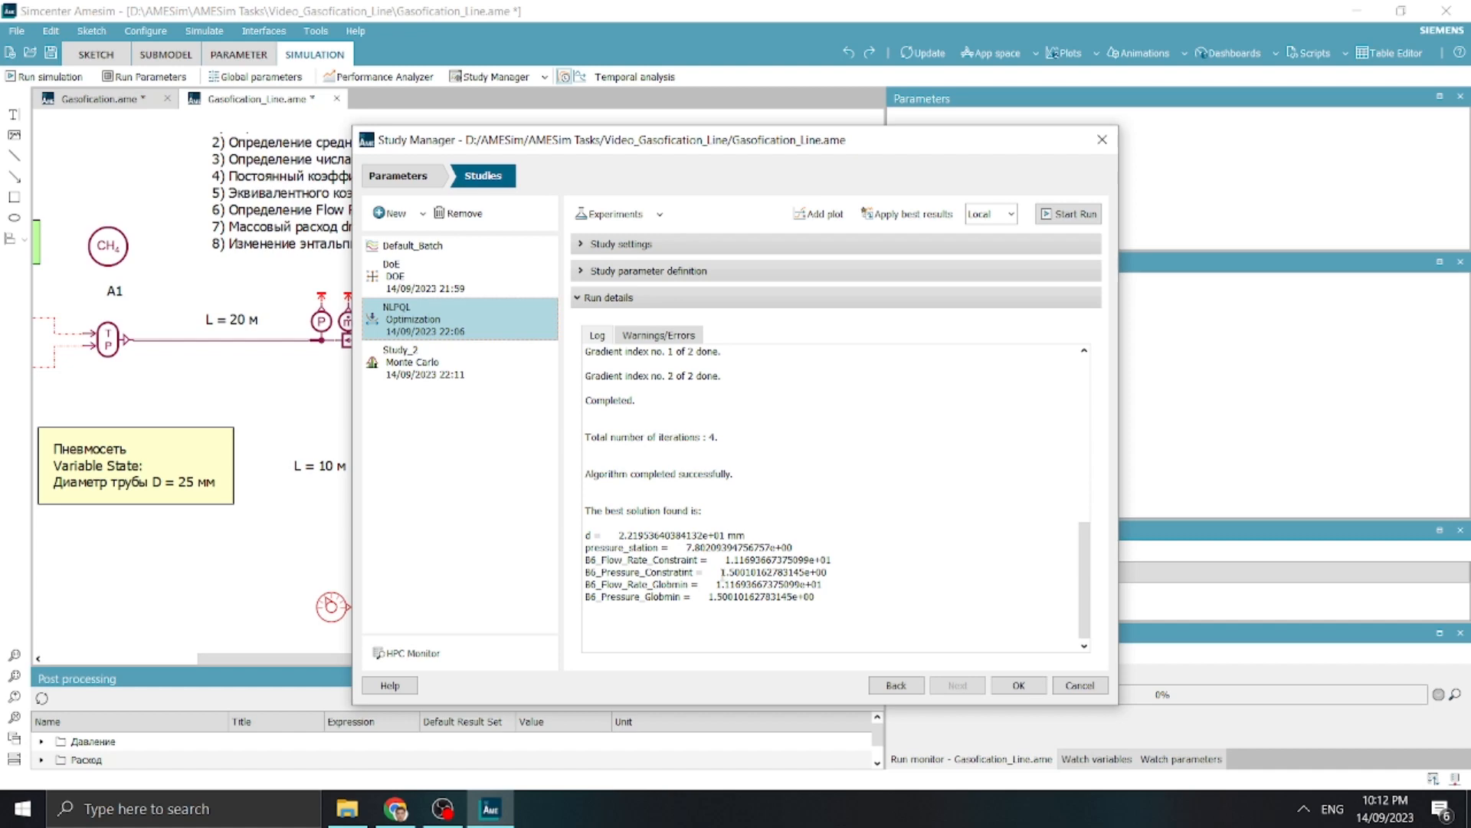
{"action": "left_click_drag", "start_coordinate": [586, 534], "coordinate": [794, 547]}
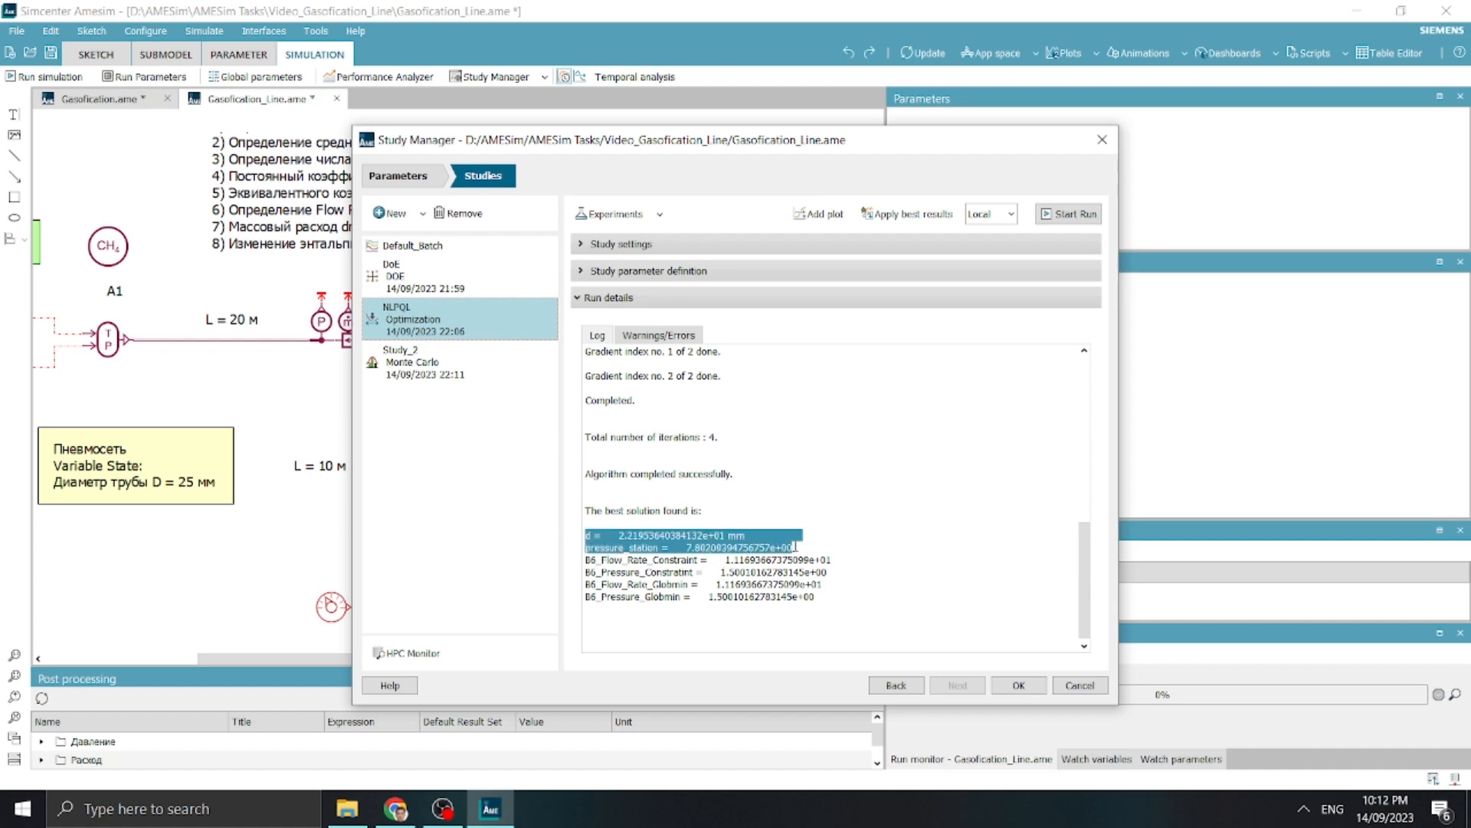
Rename the Monte Carlo study as Monte_Carlo_GeneticAlgorithm
{"action": "left_click", "coordinate": [424, 358]}
{"action": "left_click", "coordinate": [423, 352]}
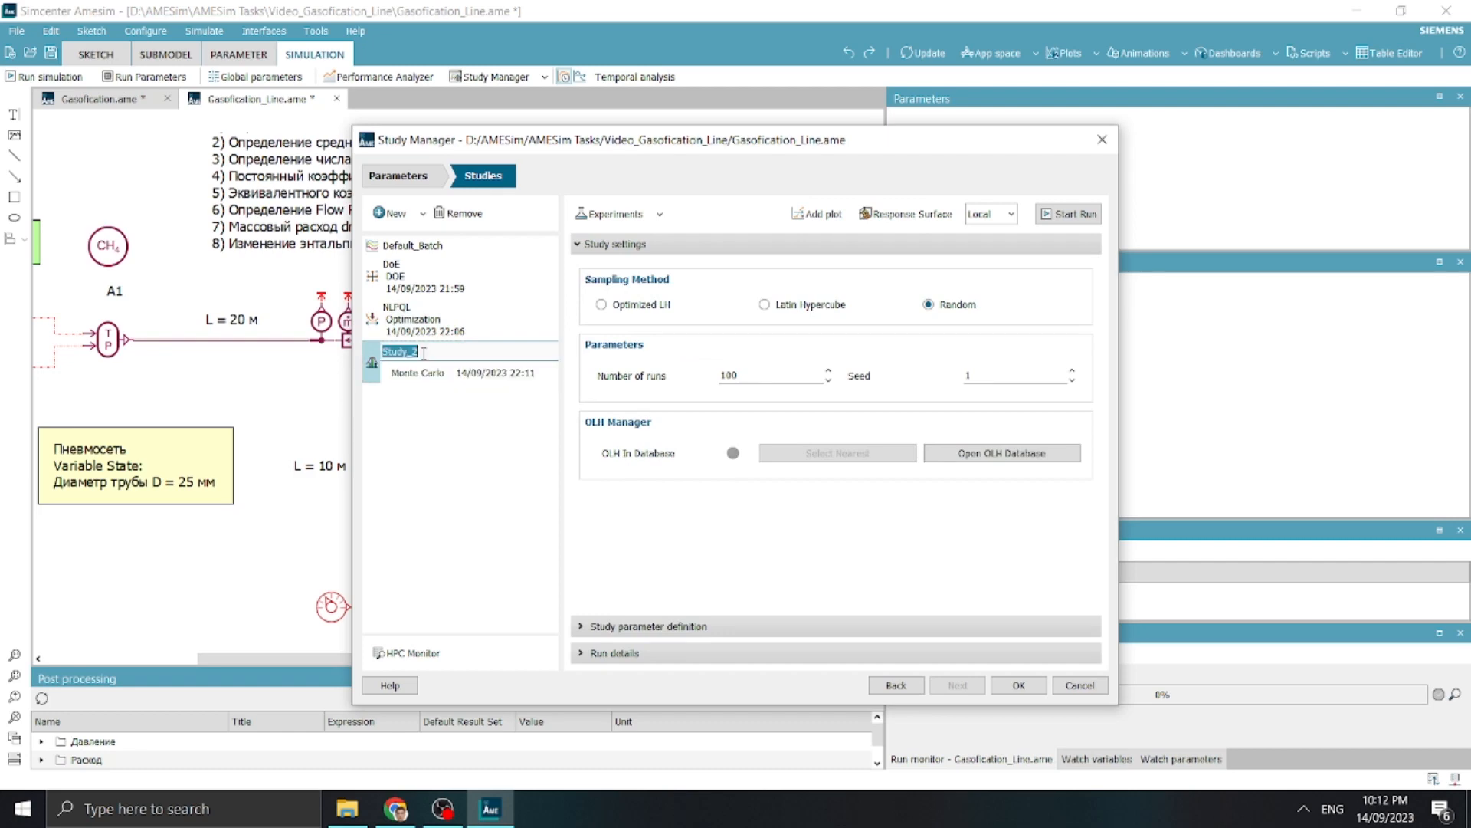
{"action": "type", "text": "Monte_Car"}
{"action": "type", "text": "lo_"}
{"action": "type", "text": "GeneticAlgoti"}
{"action": "key", "text": "BackSpace"}
{"action": "key", "text": "BackSpace"}
{"action": "type", "text": "rithm"}
{"action": "left_click", "coordinate": [443, 351]}
{"action": "key", "text": "BackSpace"}
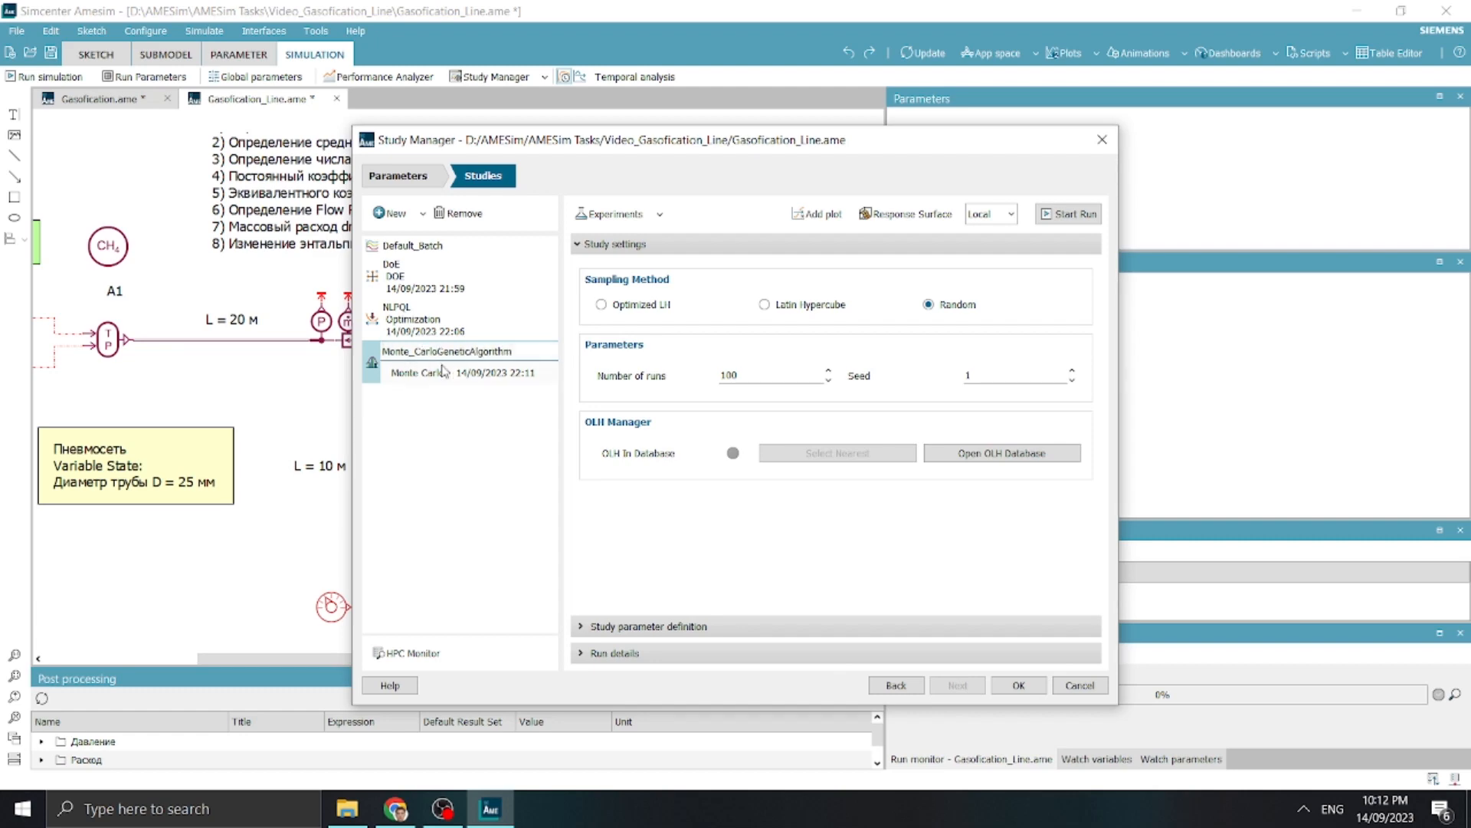
{"action": "key", "text": "Return"}
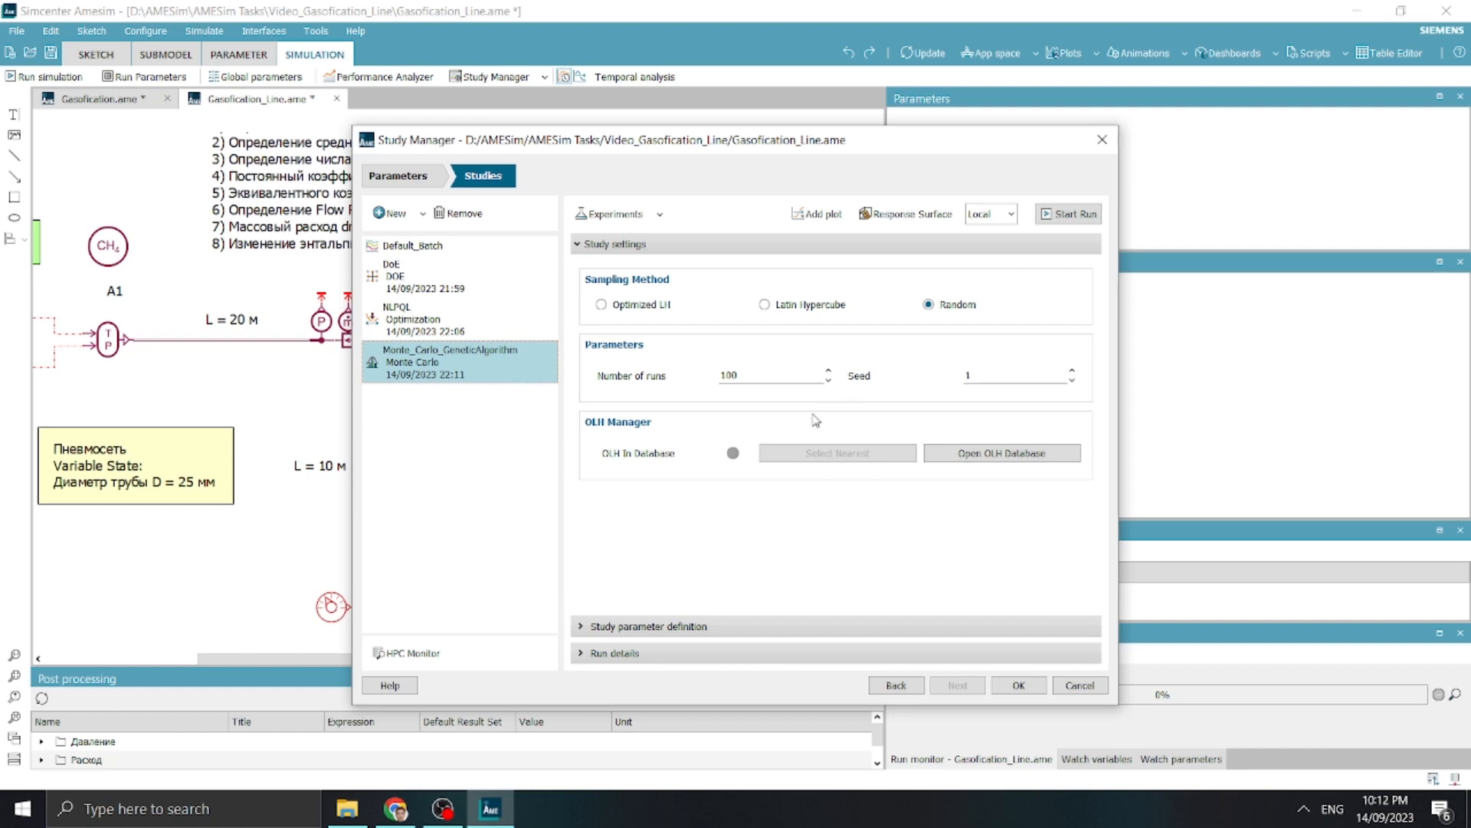
Enable d and pressure_station as Monte Carlo inputs and set the distribution of both to Uniform
{"action": "left_click", "coordinate": [703, 626]}
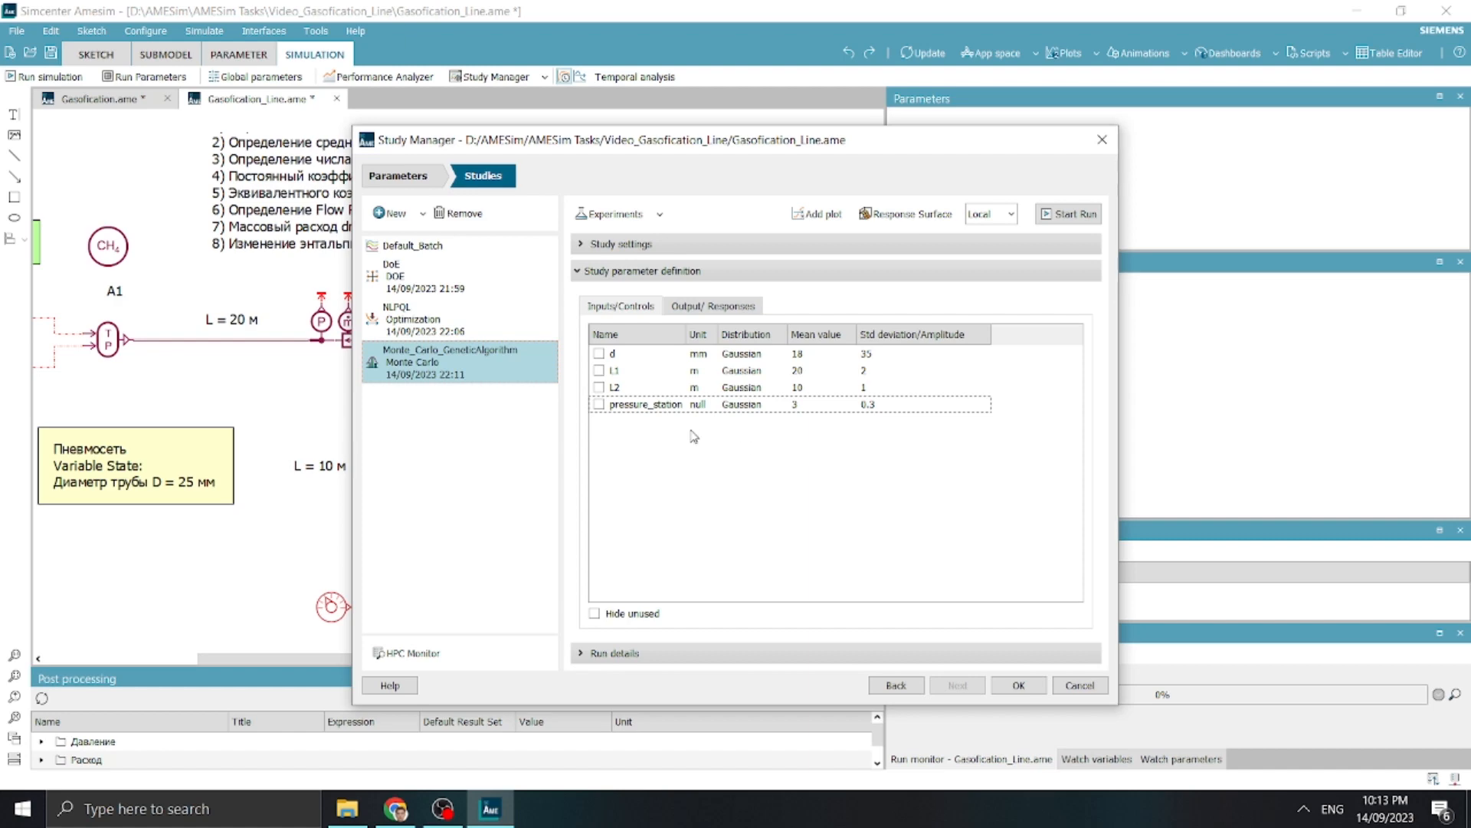
{"action": "left_click", "coordinate": [599, 354]}
{"action": "left_click", "coordinate": [599, 403]}
{"action": "left_click", "coordinate": [742, 354]}
{"action": "left_click", "coordinate": [744, 355]}
{"action": "left_click", "coordinate": [751, 383]}
{"action": "left_click", "coordinate": [751, 404]}
{"action": "left_click", "coordinate": [751, 406]}
{"action": "left_click", "coordinate": [755, 433]}
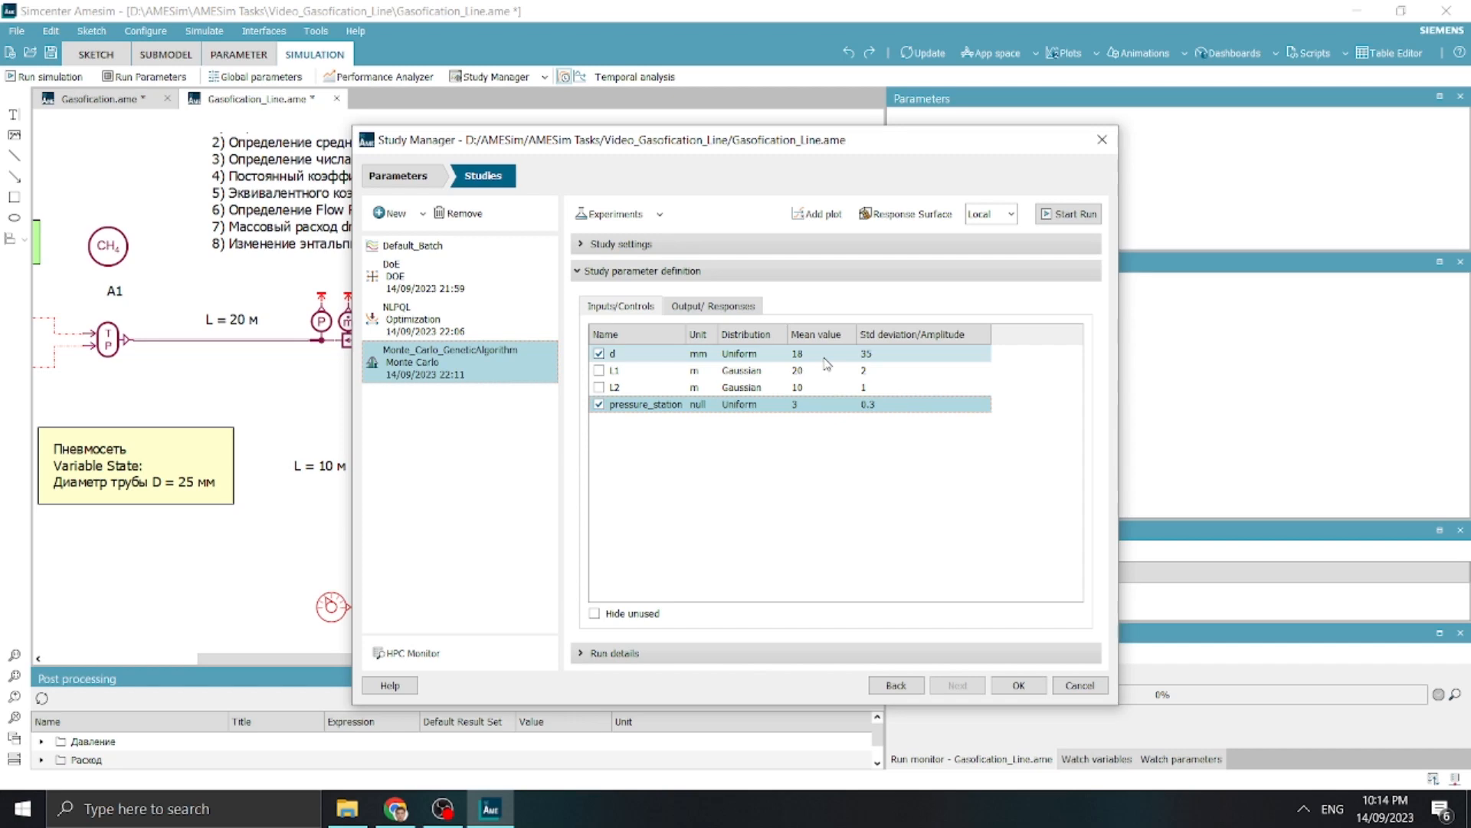
Set the Monte Carlo mean value of d to 25 and its amplitude to 20
{"action": "left_click", "coordinate": [825, 360]}
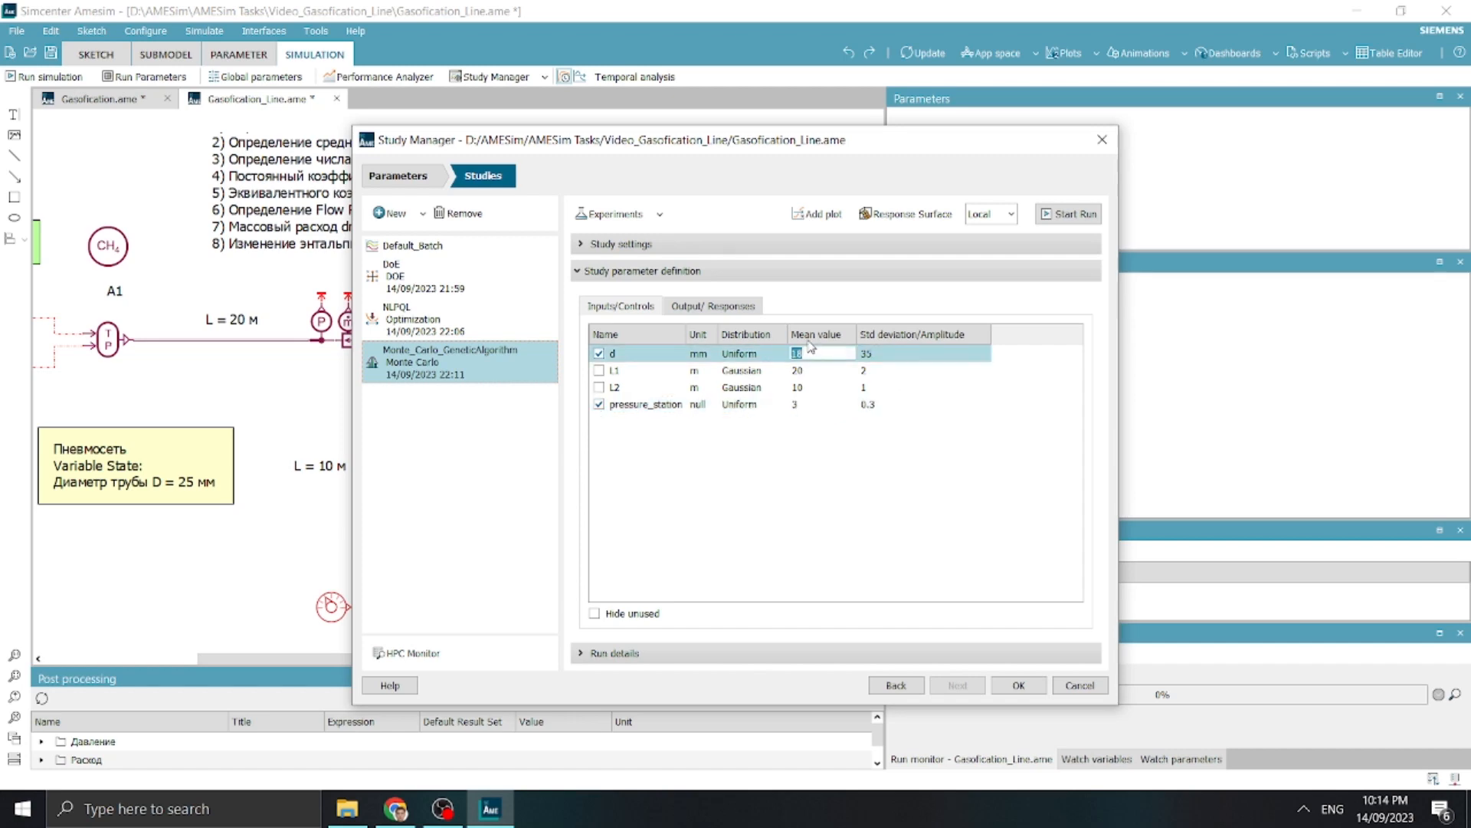
{"action": "type", "text": "25"}
{"action": "left_click", "coordinate": [871, 453]}
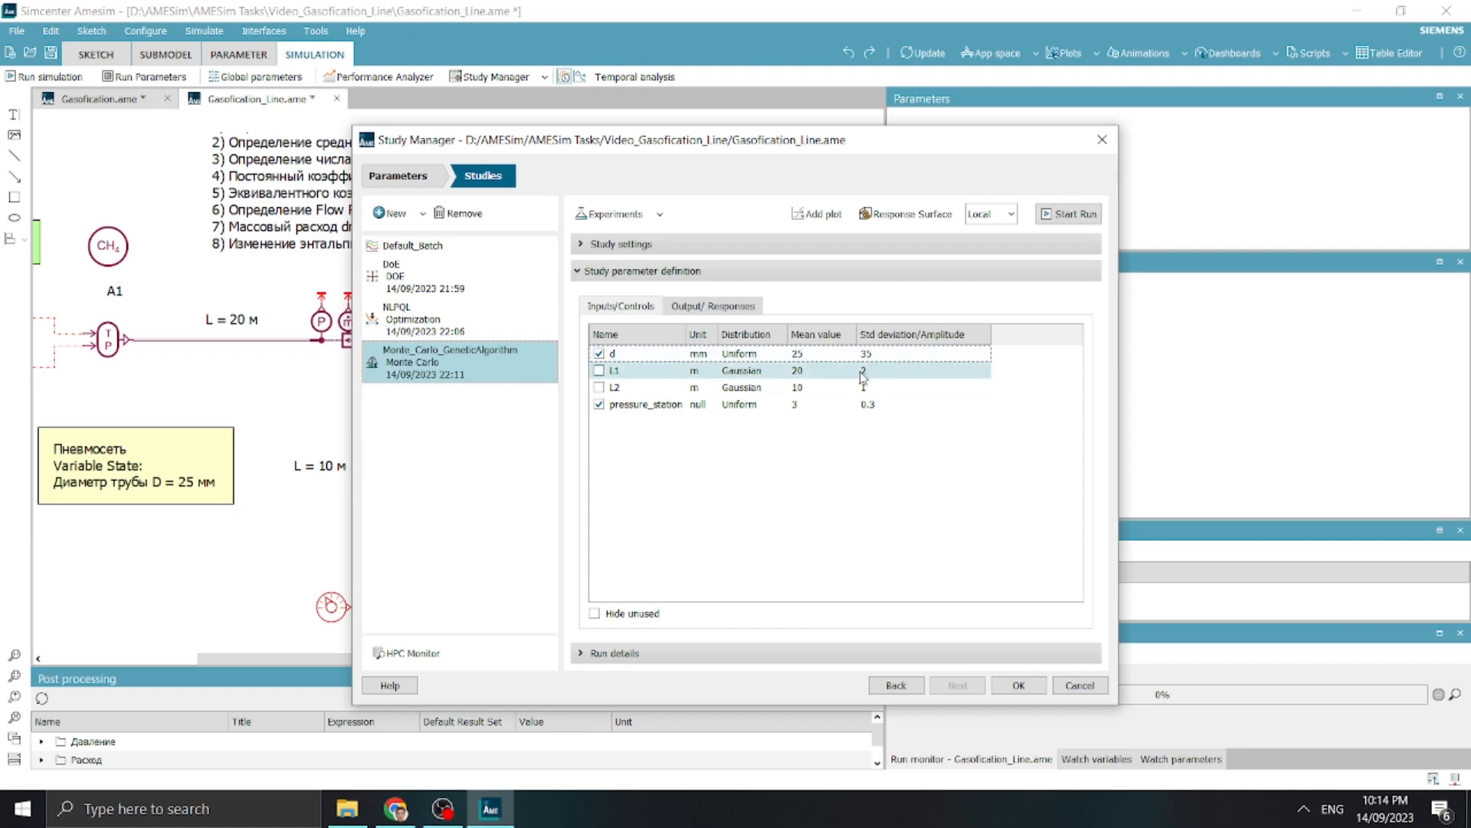
{"action": "double_click", "coordinate": [881, 354]}
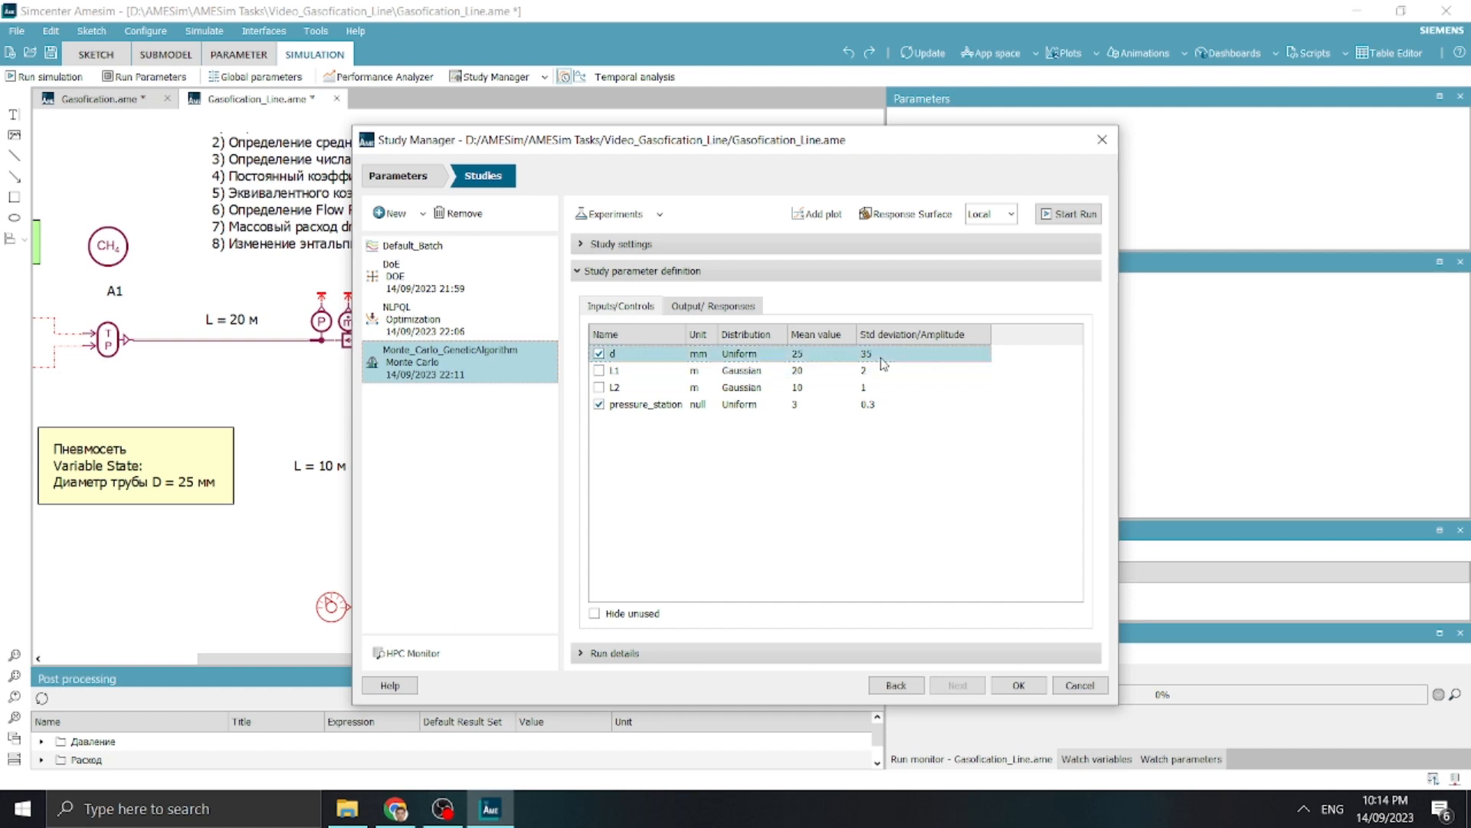
{"action": "type", "text": "20"}
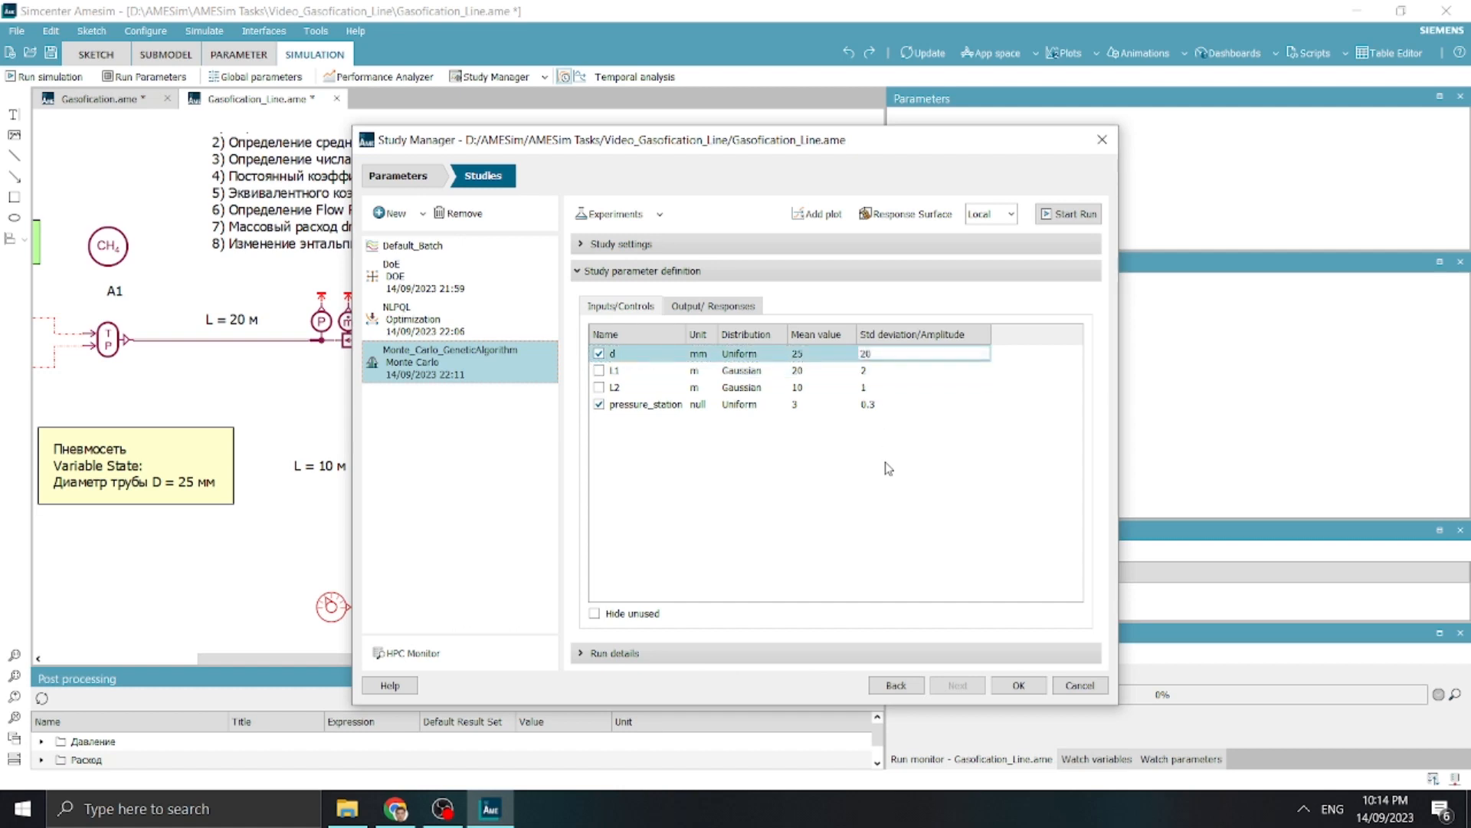
Set the Monte Carlo mean value of pressure_station to 5 and its amplitude to 5
{"action": "double_click", "coordinate": [810, 405]}
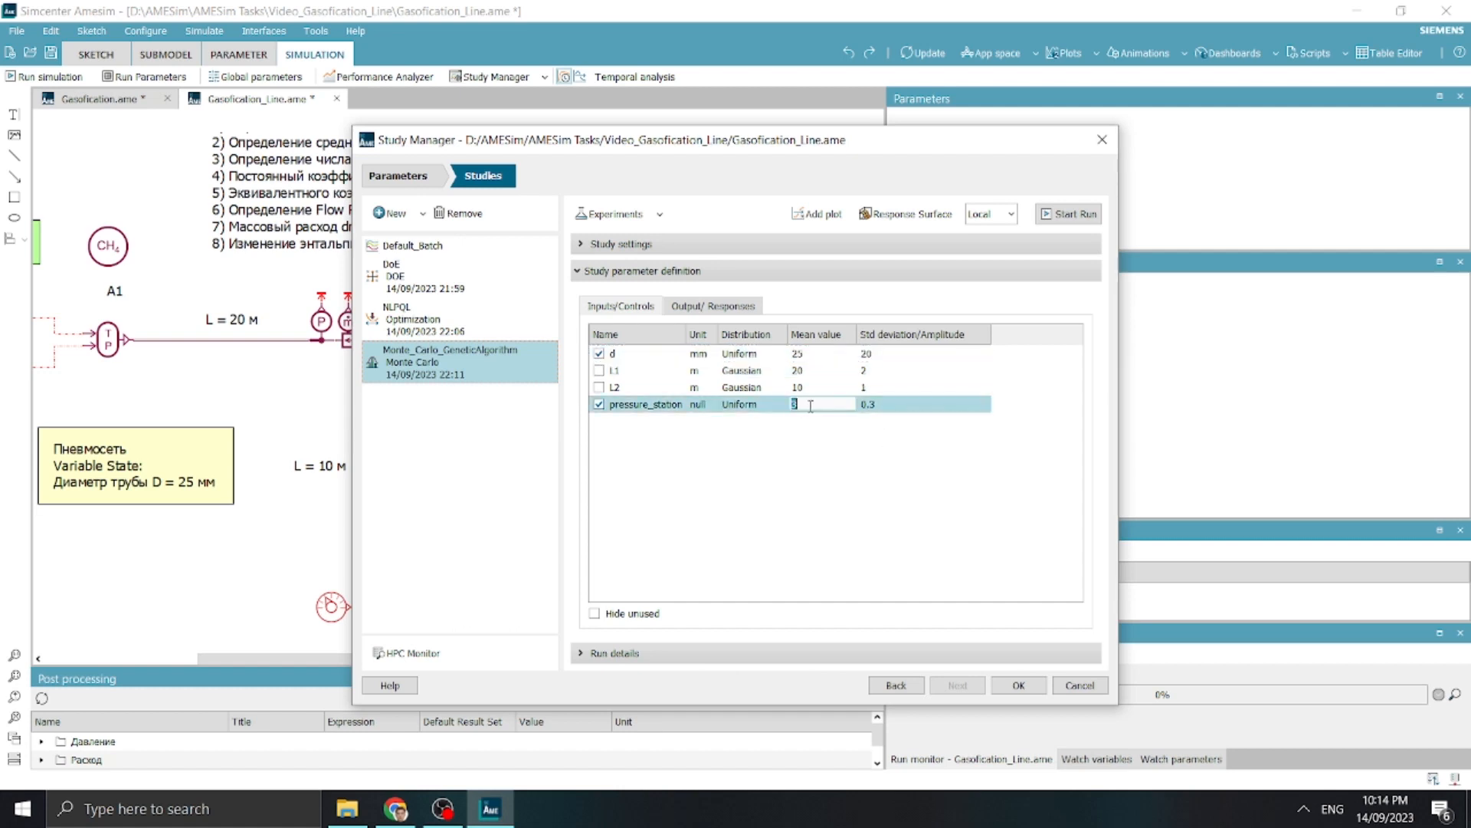
{"action": "type", "text": "5"}
{"action": "key", "text": "Tab"}
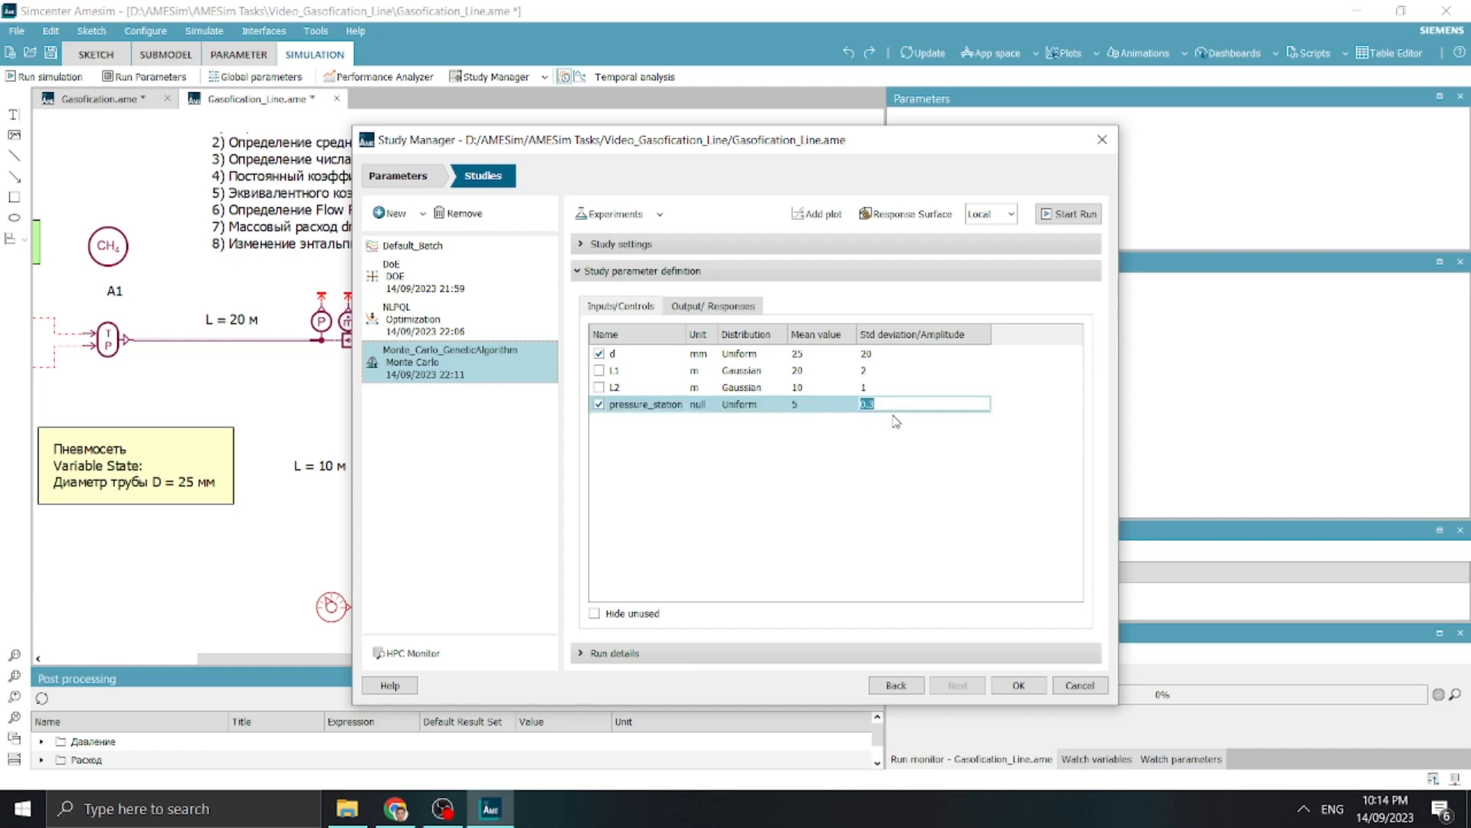
{"action": "type", "text": "5"}
{"action": "left_click", "coordinate": [902, 450]}
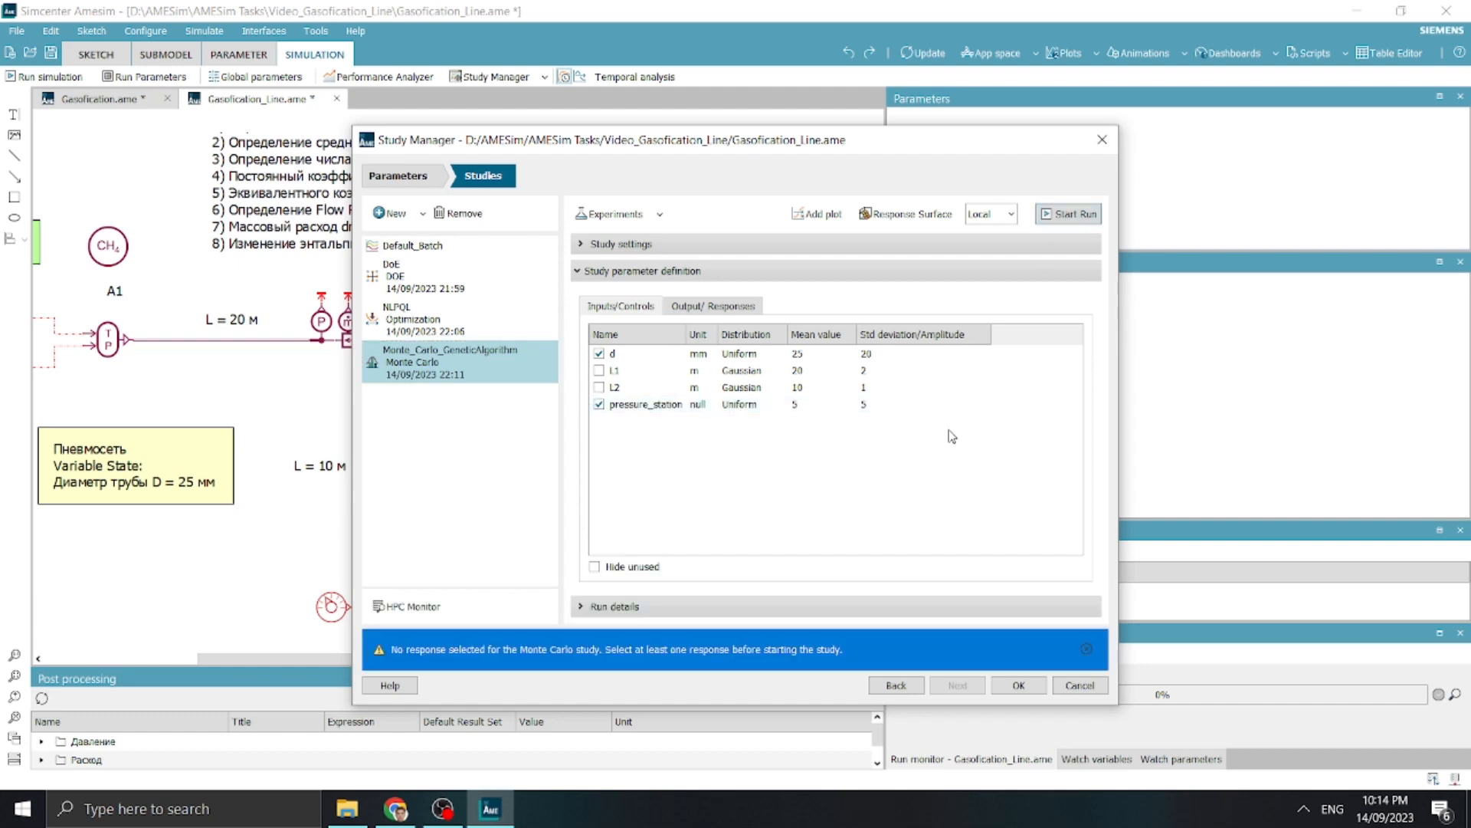
Enable B6_Flow_Rate_Globmin and B6_Pressure_Globmin as responses and run the Monte Carlo study
{"action": "left_click", "coordinate": [711, 306]}
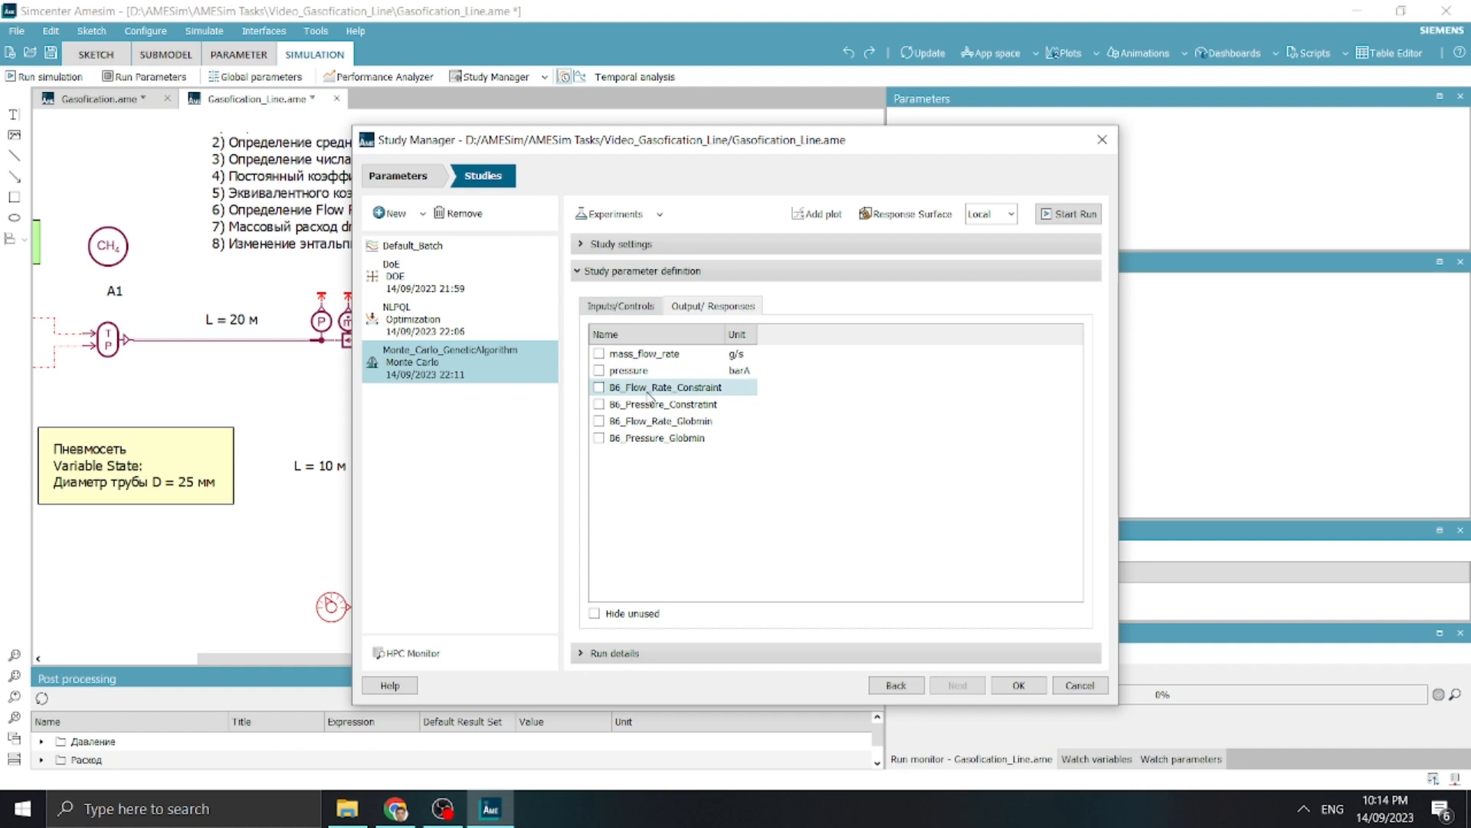
{"action": "left_click", "coordinate": [626, 438]}
{"action": "left_click", "coordinate": [599, 421]}
{"action": "left_click", "coordinate": [599, 437]}
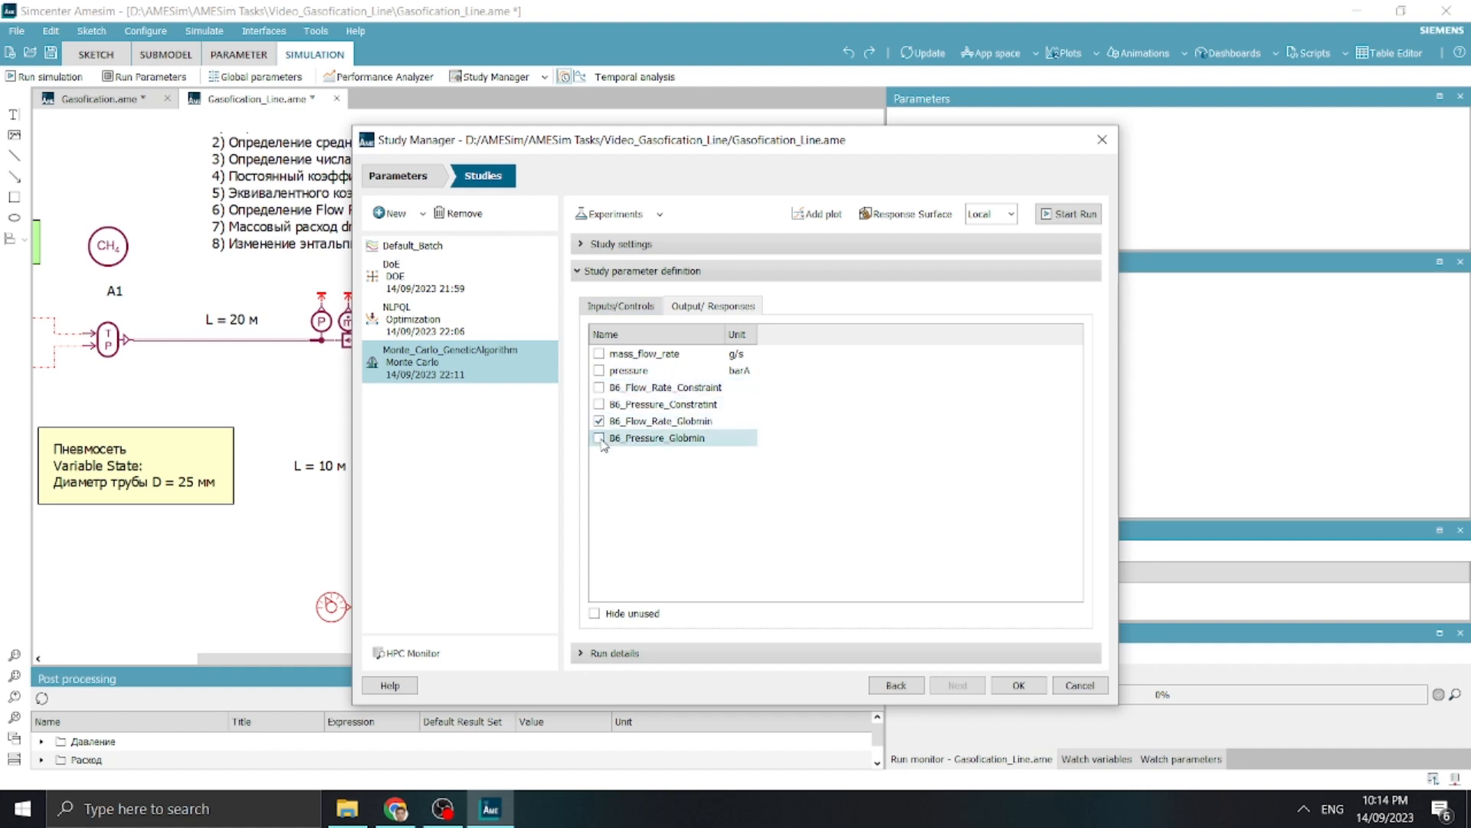
{"action": "left_click", "coordinate": [1068, 215]}
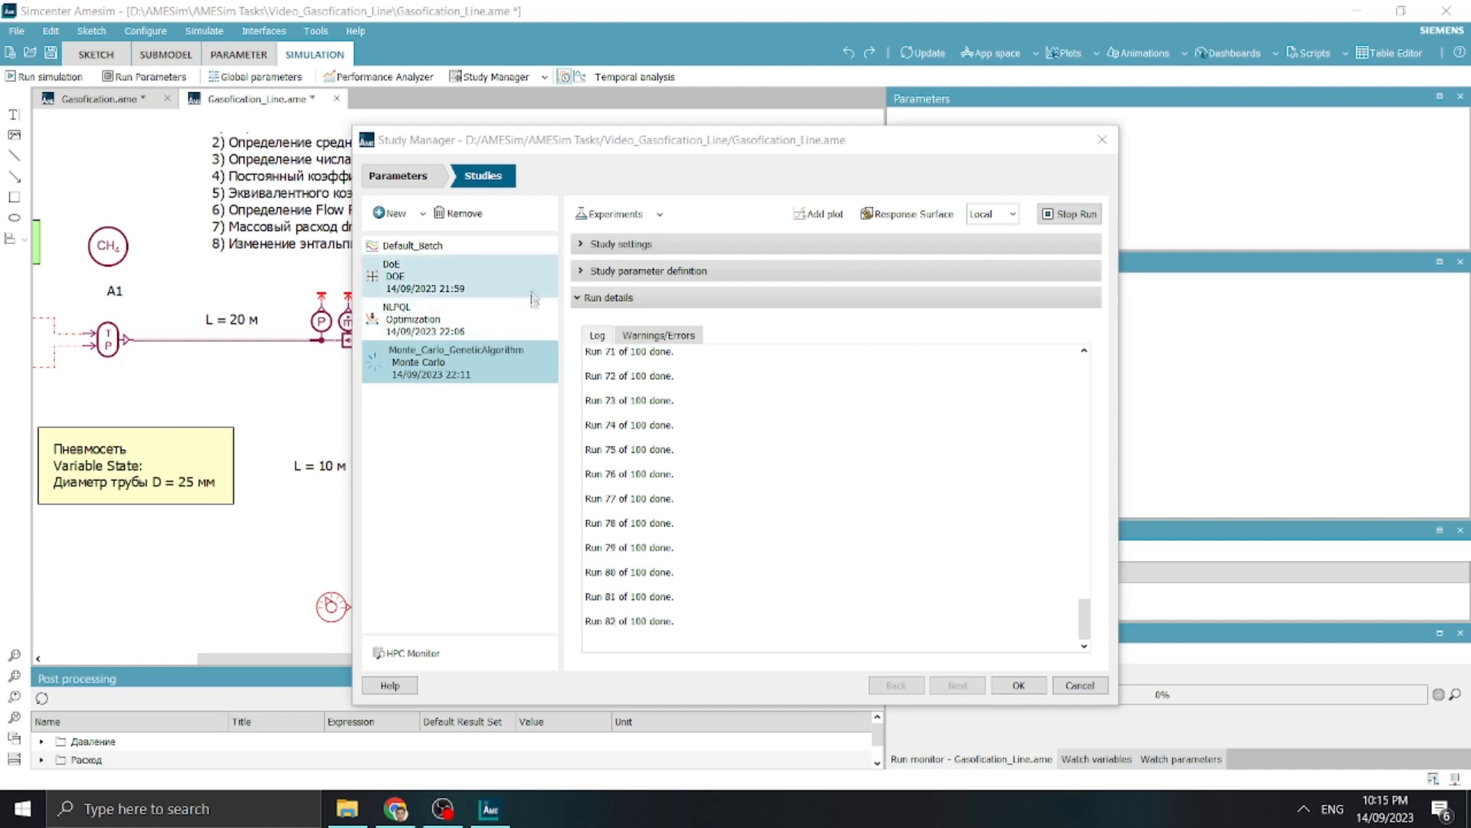
Review the best solution in the NLPQL log and return to the Monte Carlo study's log
{"action": "left_click", "coordinate": [518, 334]}
{"action": "left_click", "coordinate": [811, 569]}
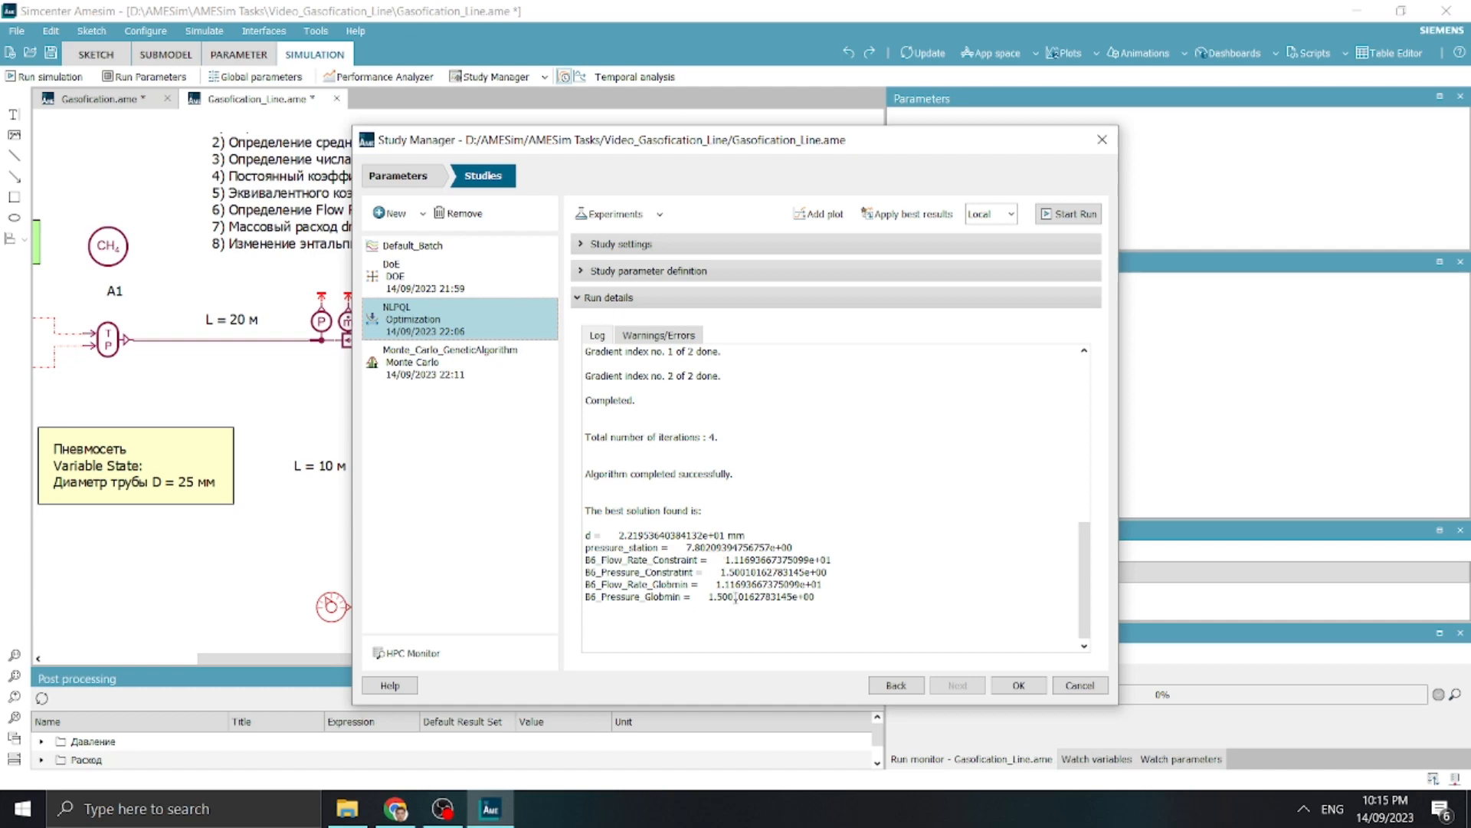
{"action": "left_click", "coordinate": [441, 357]}
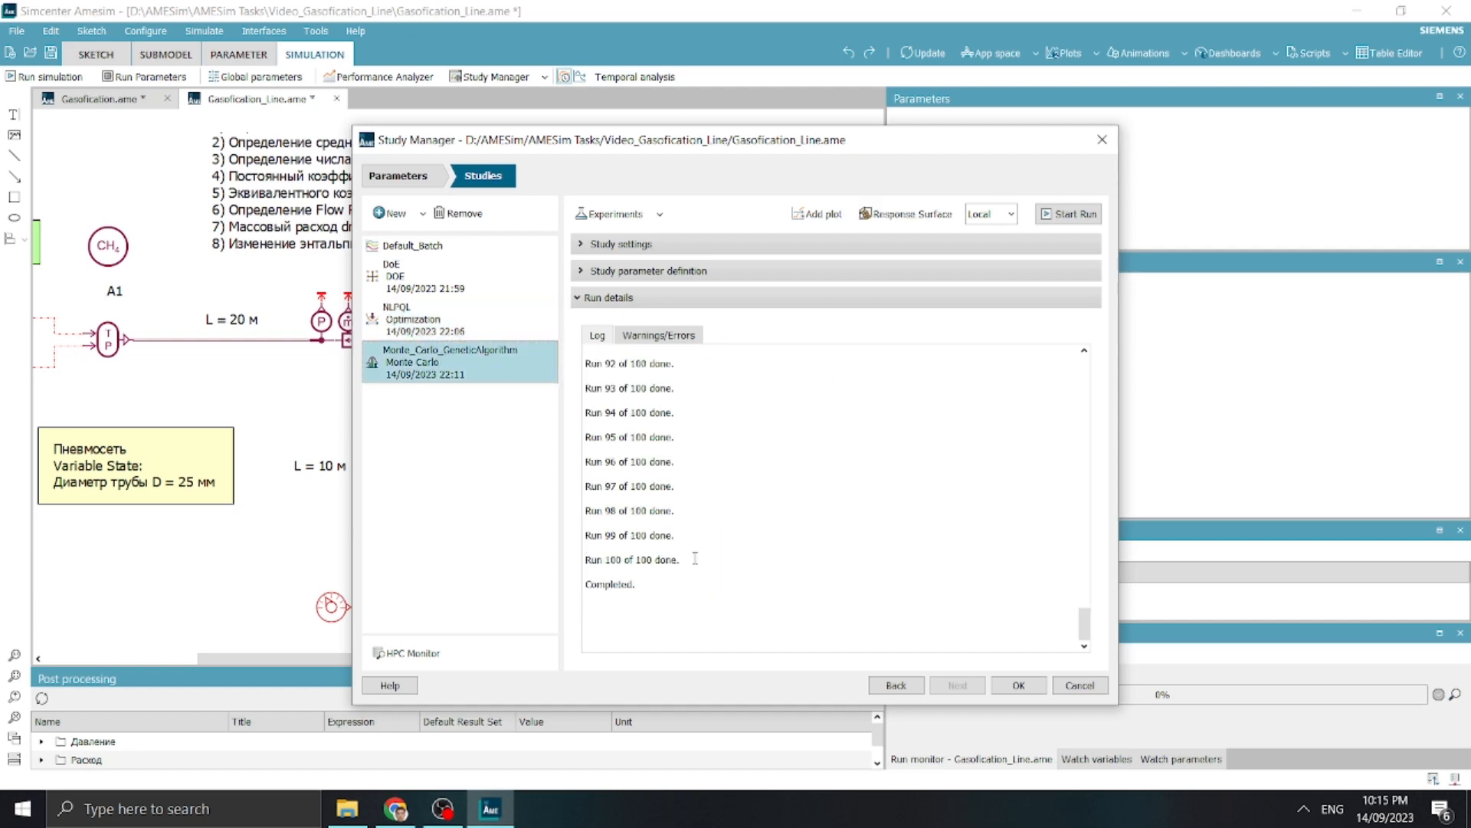
Compute the Monte Carlo response surface with order 6 and examine the polynomial coefficients for B6_Flow_Rate_Globmin
{"action": "left_click", "coordinate": [925, 226]}
{"action": "left_click", "coordinate": [992, 315]}
{"action": "left_click", "coordinate": [1011, 374]}
{"action": "type", "text": "6"}
{"action": "left_click", "coordinate": [713, 450]}
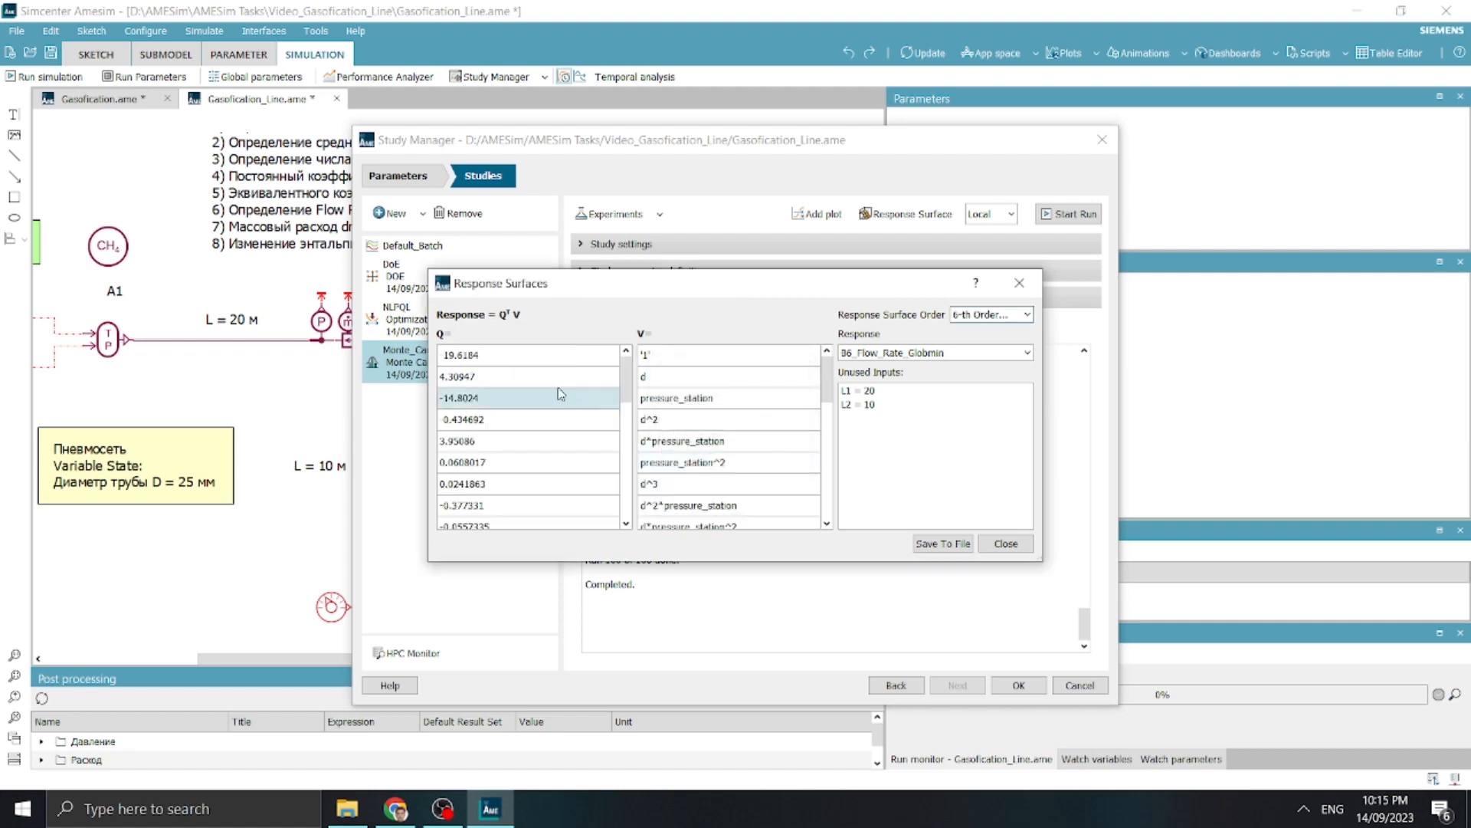
{"action": "scroll", "coordinate": [508, 440], "scroll_direction": "down", "scroll_amount": 2}
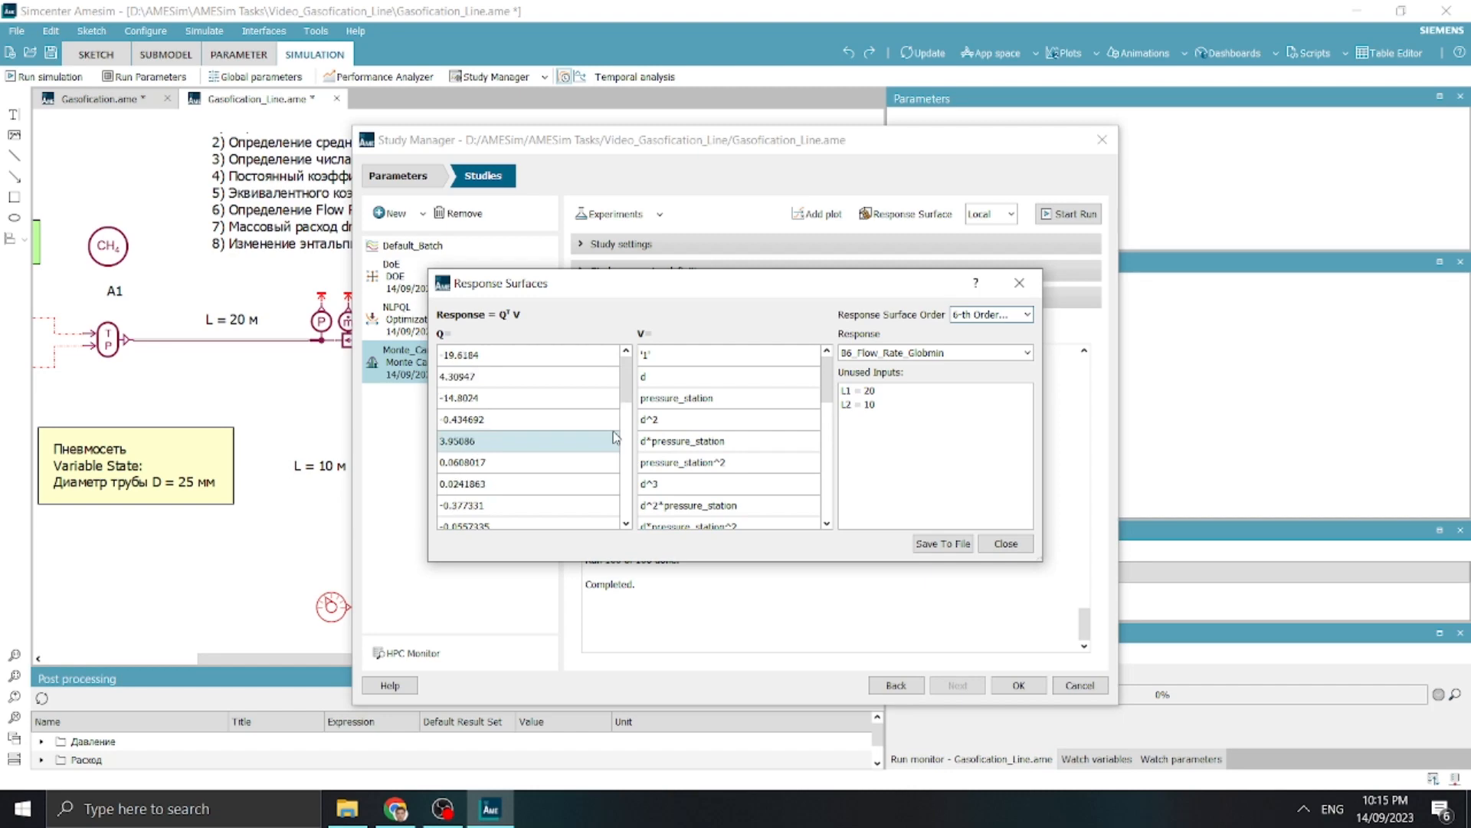
{"action": "scroll", "coordinate": [615, 439], "scroll_direction": "up", "scroll_amount": 2}
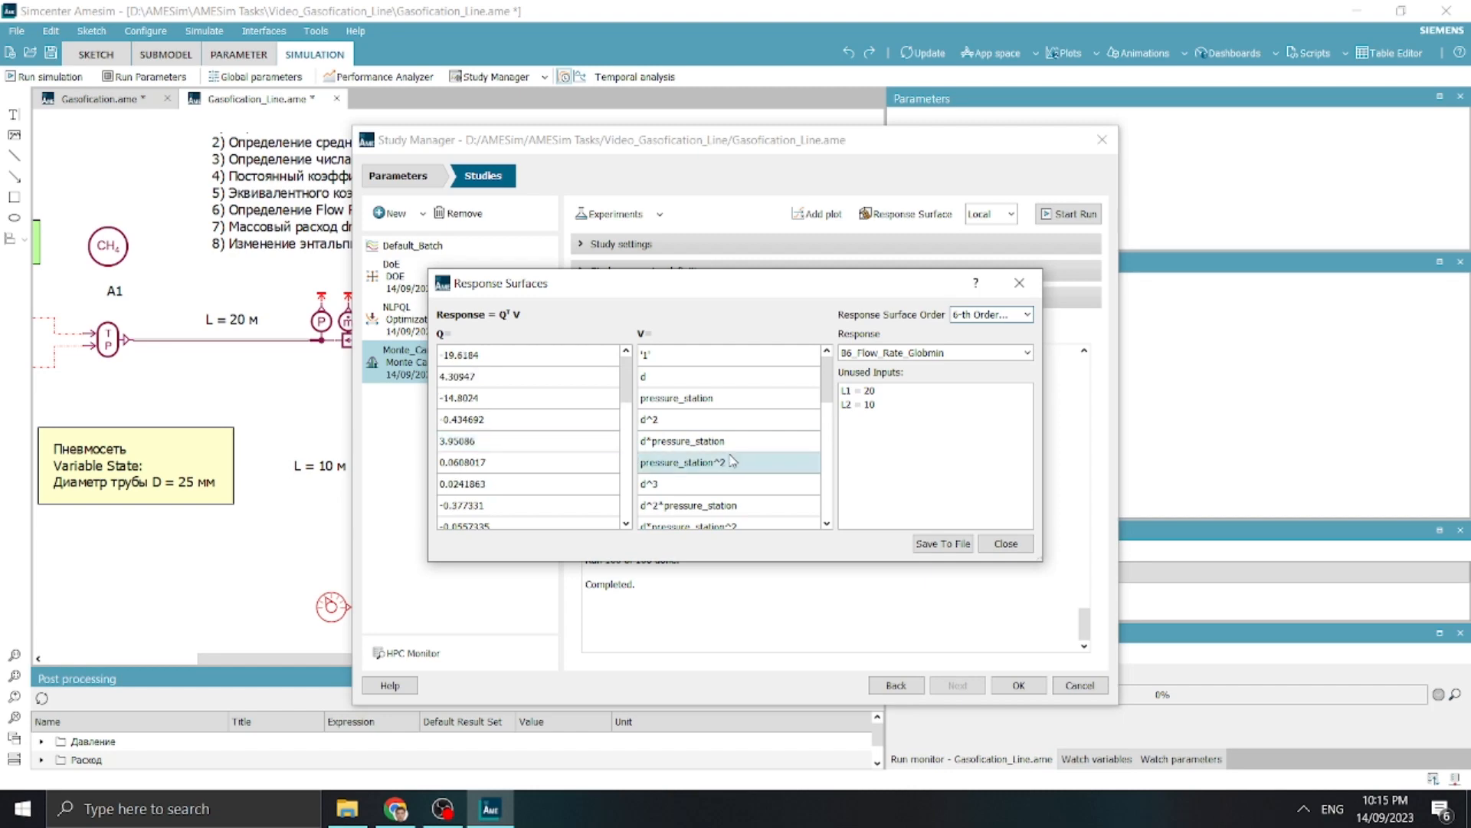
Switch the response to B6_Pressure_Globmin and save its response surface to a file named RSM_Pressure
{"action": "left_click", "coordinate": [928, 545]}
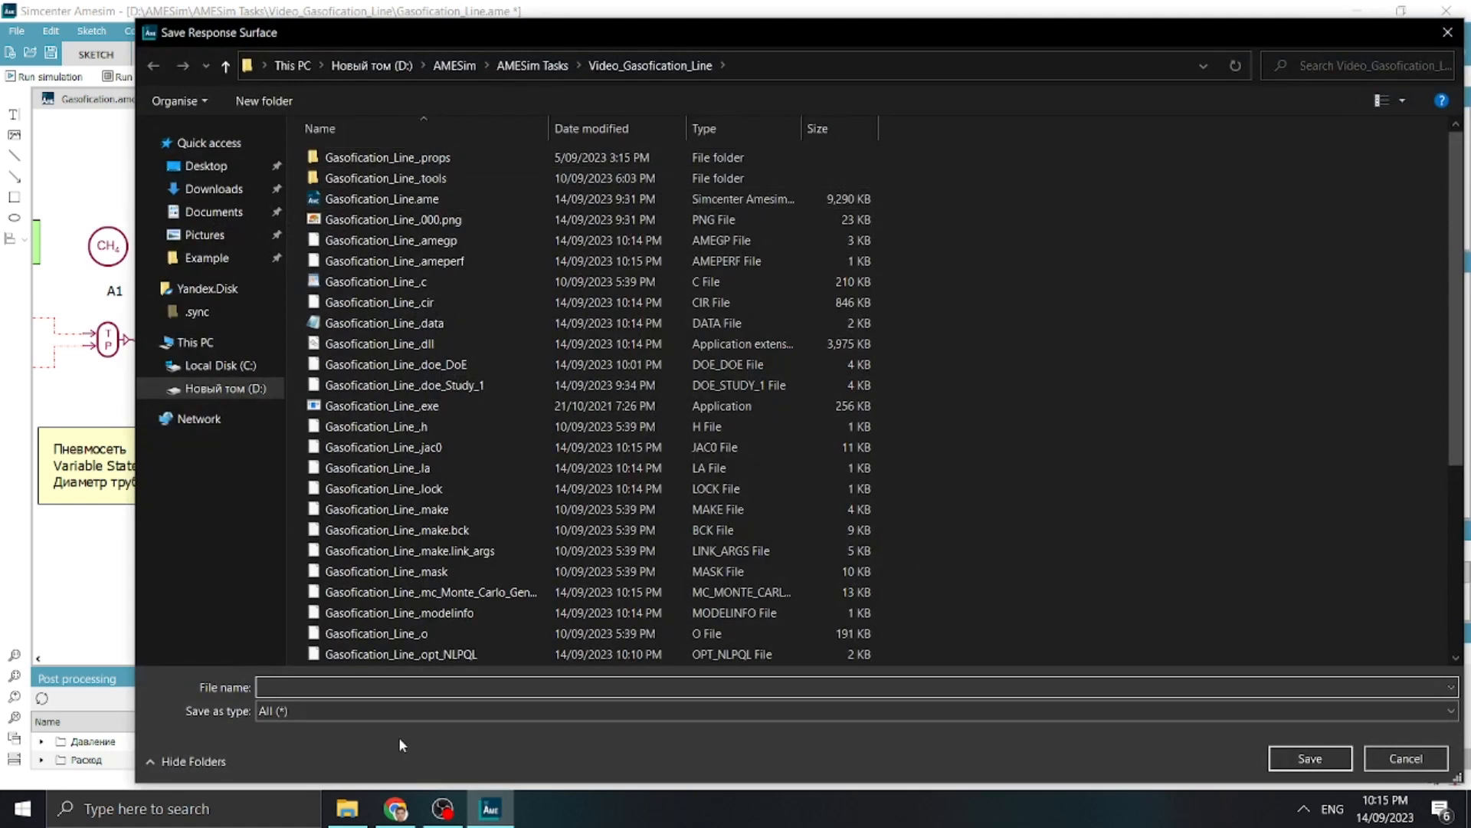
{"action": "left_click", "coordinate": [1403, 760]}
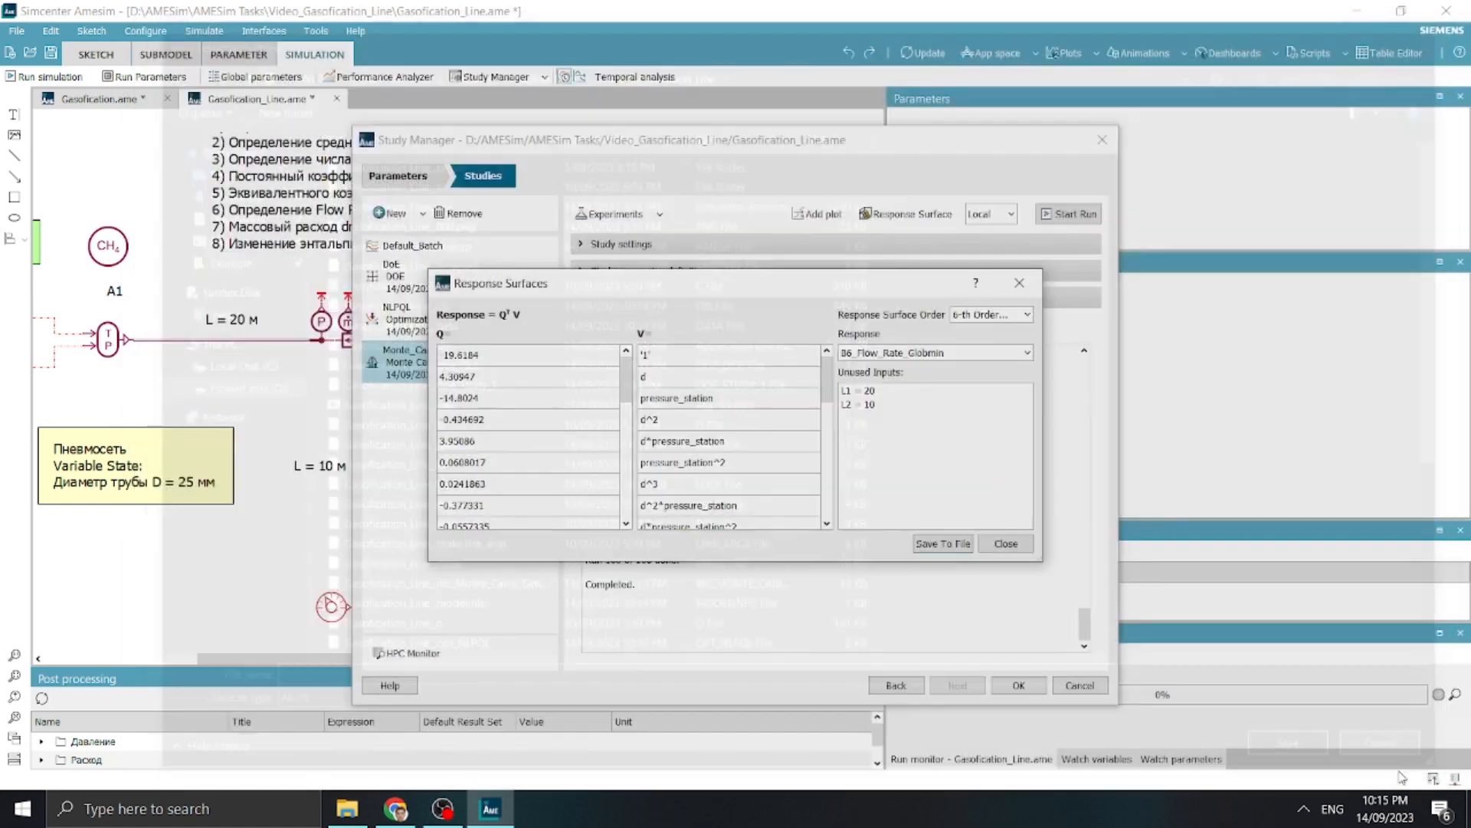
{"action": "left_click", "coordinate": [970, 354]}
{"action": "left_click", "coordinate": [950, 381]}
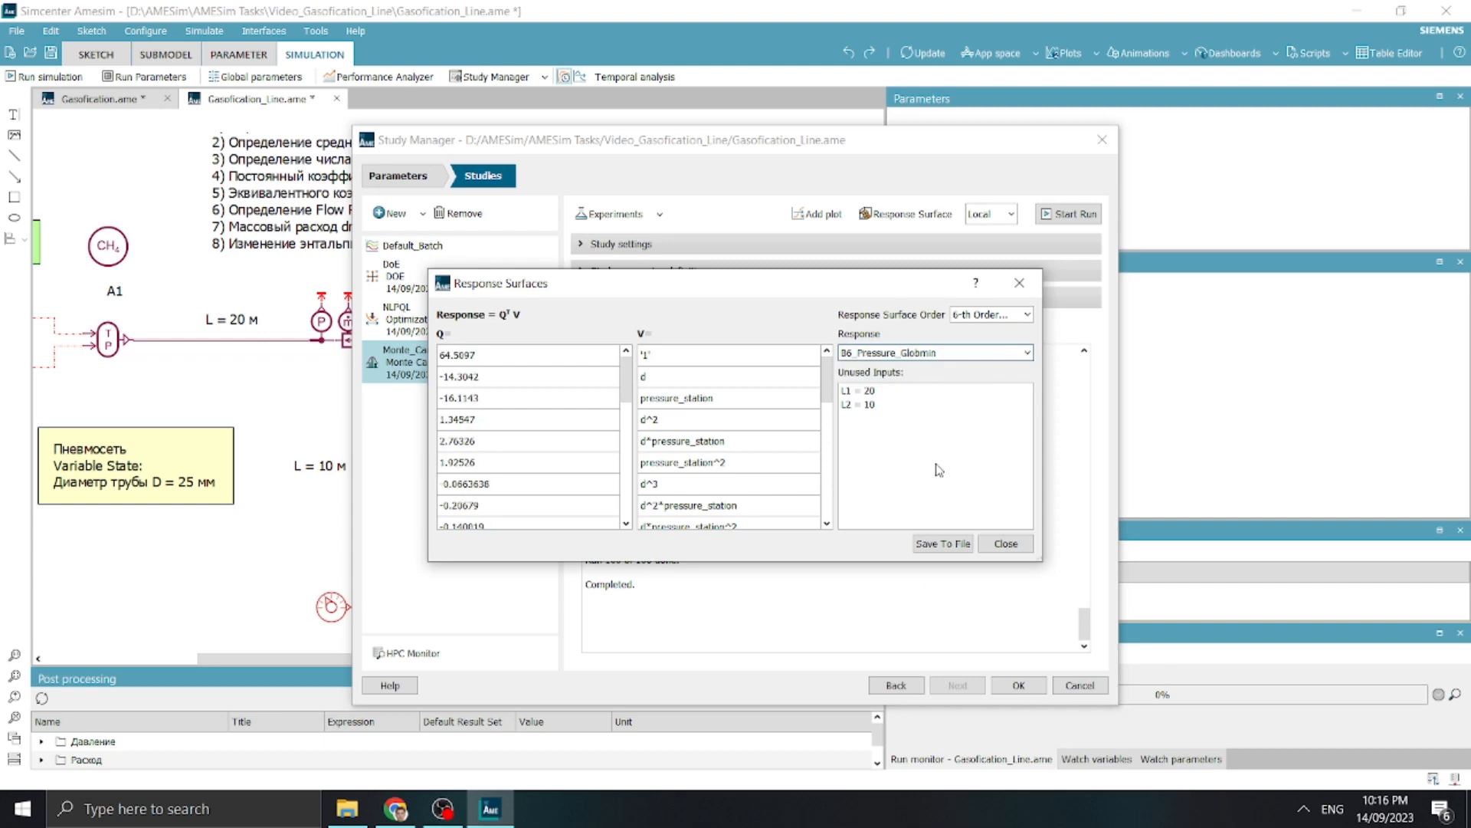
{"action": "left_click", "coordinate": [943, 543]}
{"action": "type", "text": "RSM_Pressure"}
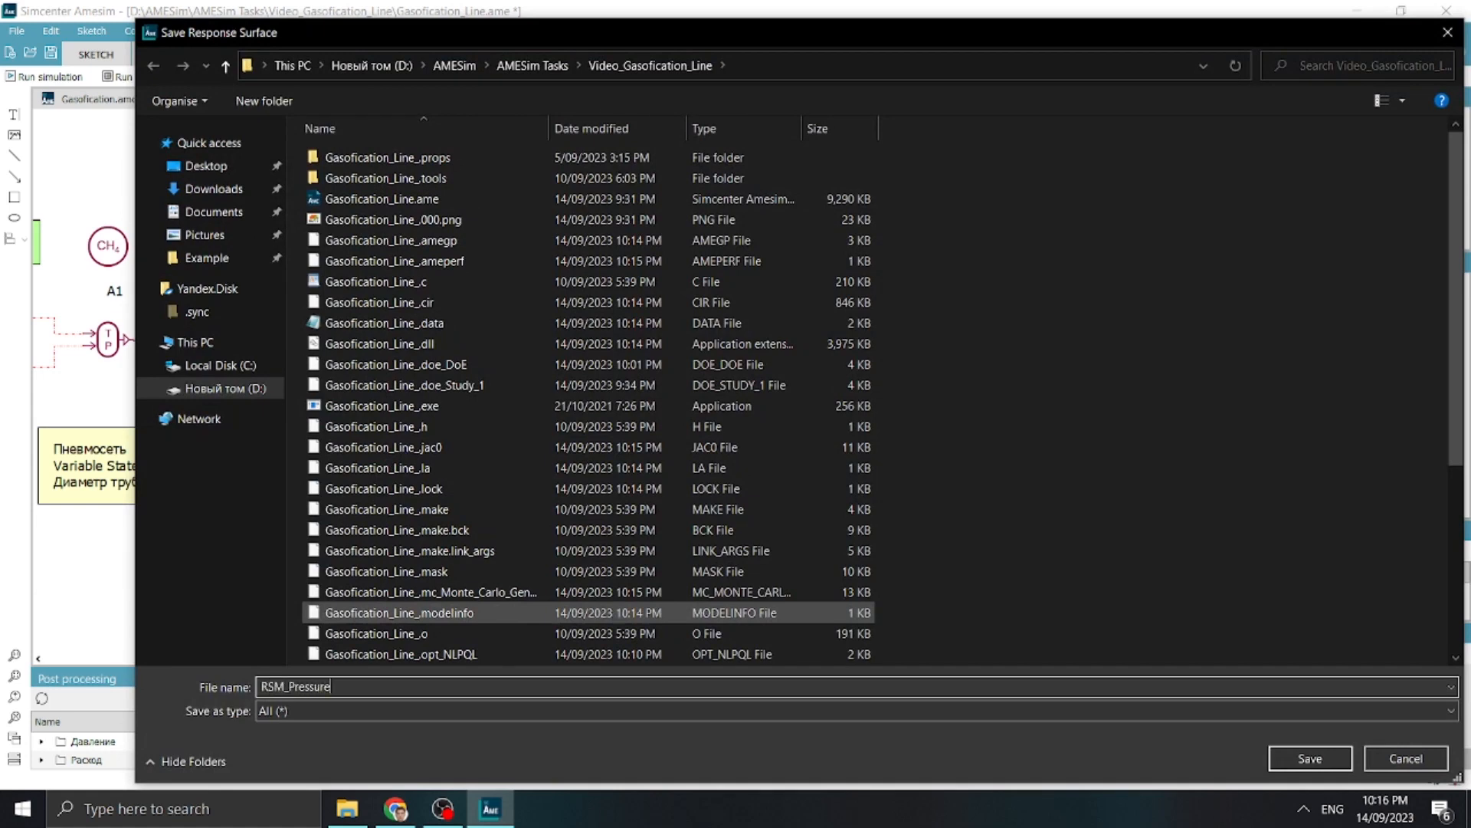
{"action": "key", "text": "Return"}
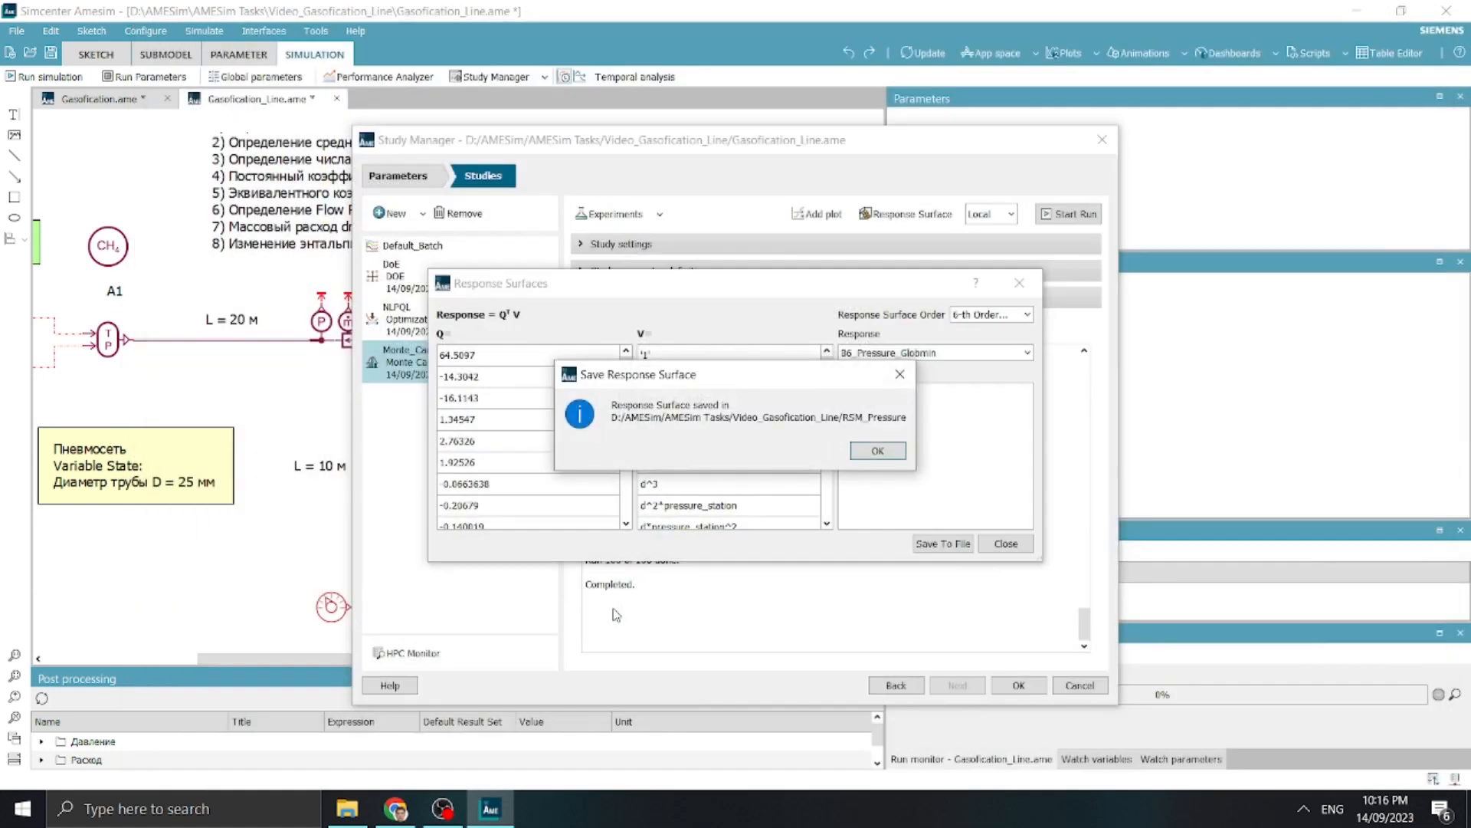
{"action": "left_click", "coordinate": [878, 450]}
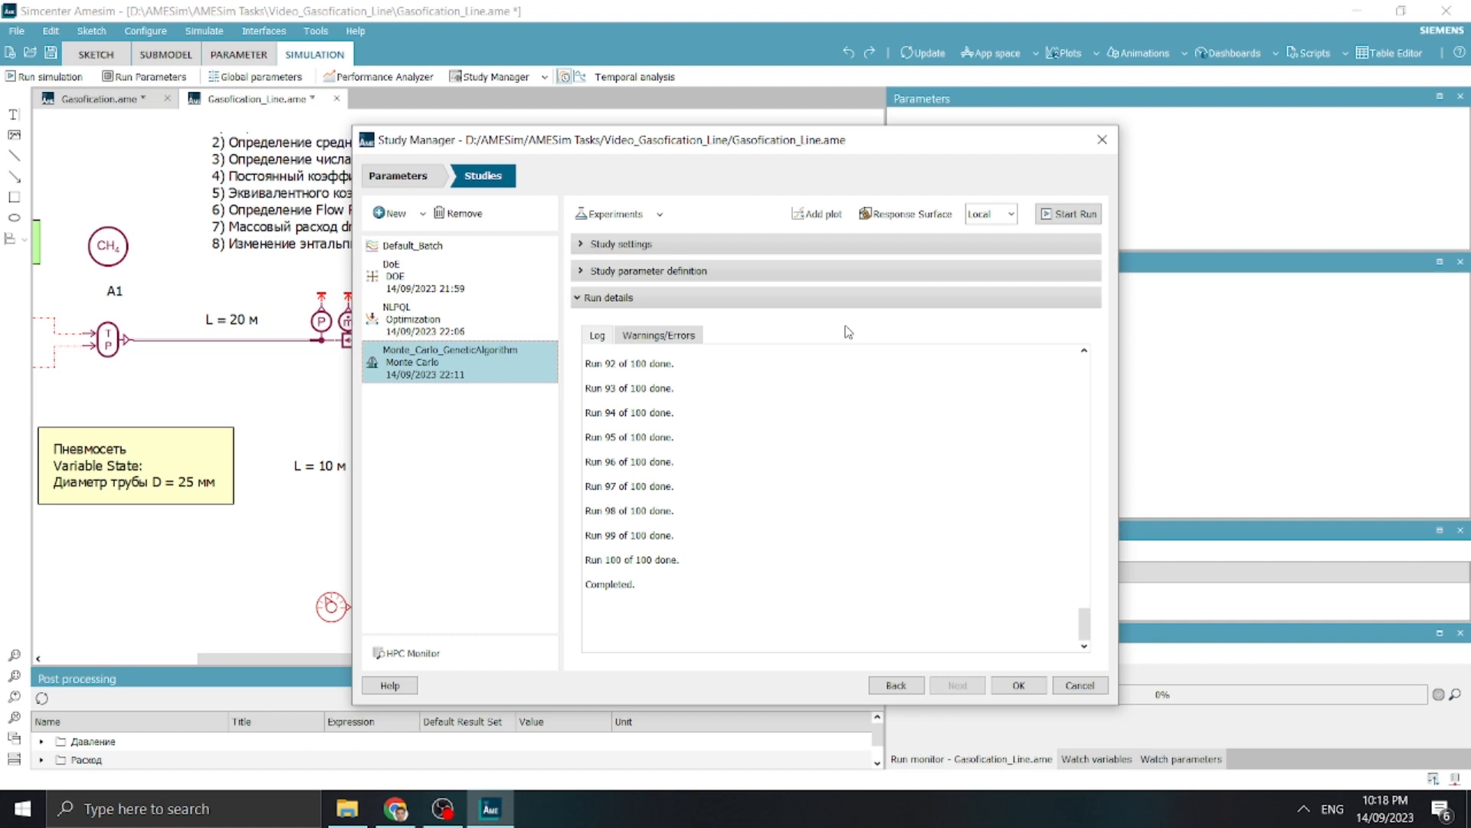
Start a Response Surface plot for the Monte Carlo study and set d and pressure_station as variables
{"action": "left_click", "coordinate": [815, 214]}
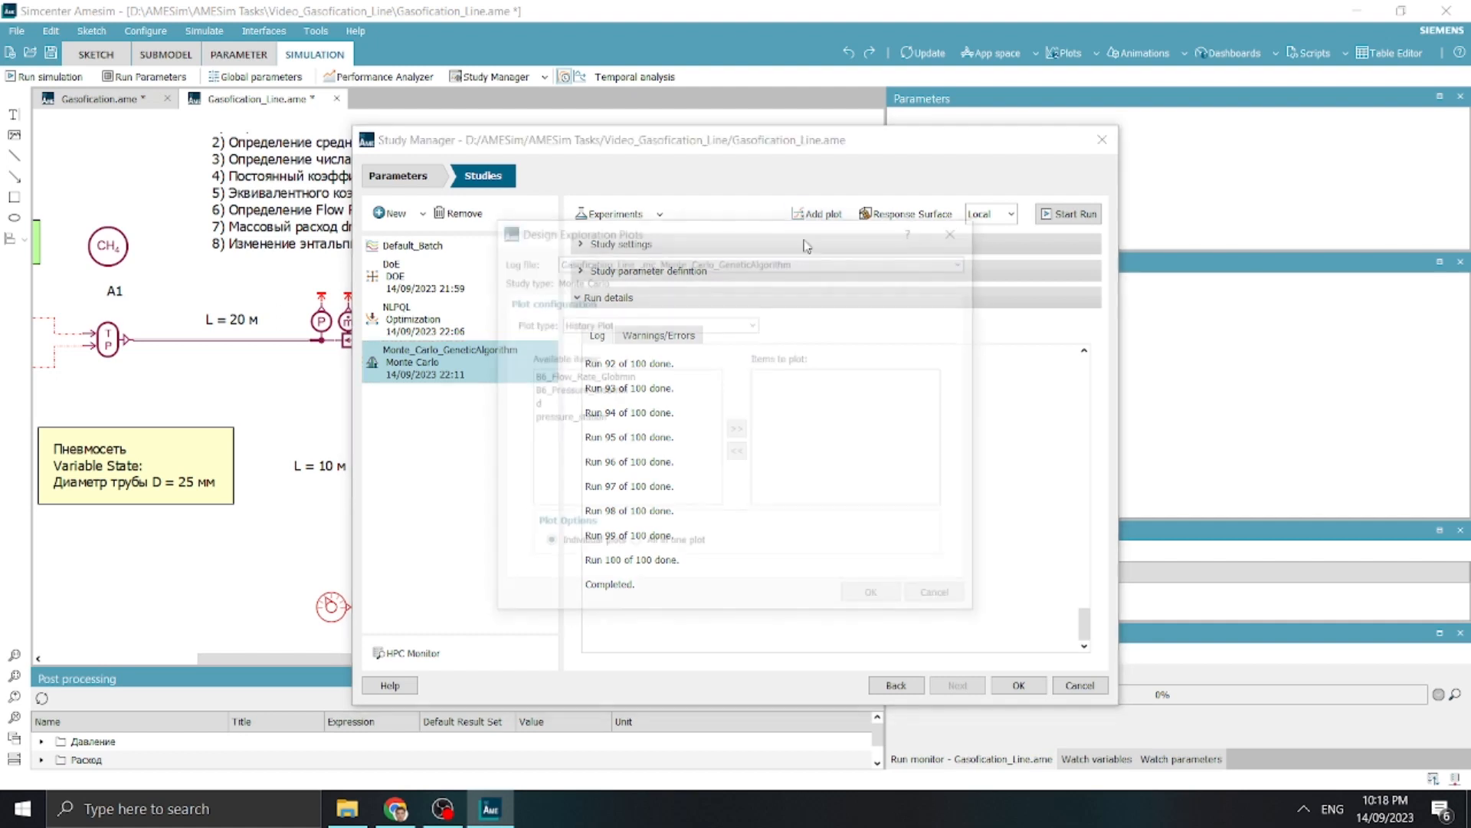
{"action": "left_click", "coordinate": [732, 322]}
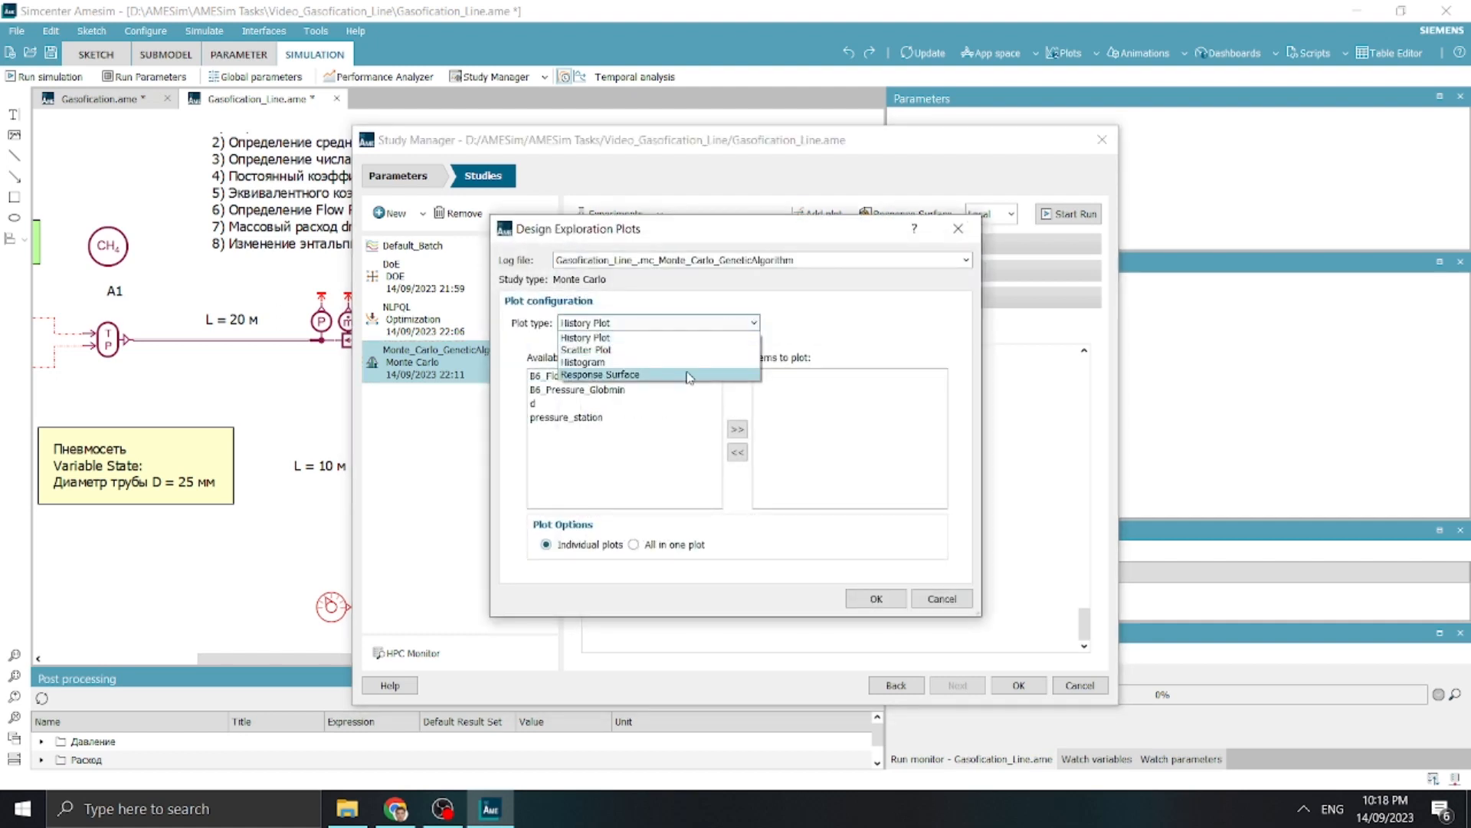
{"action": "left_click", "coordinate": [688, 376]}
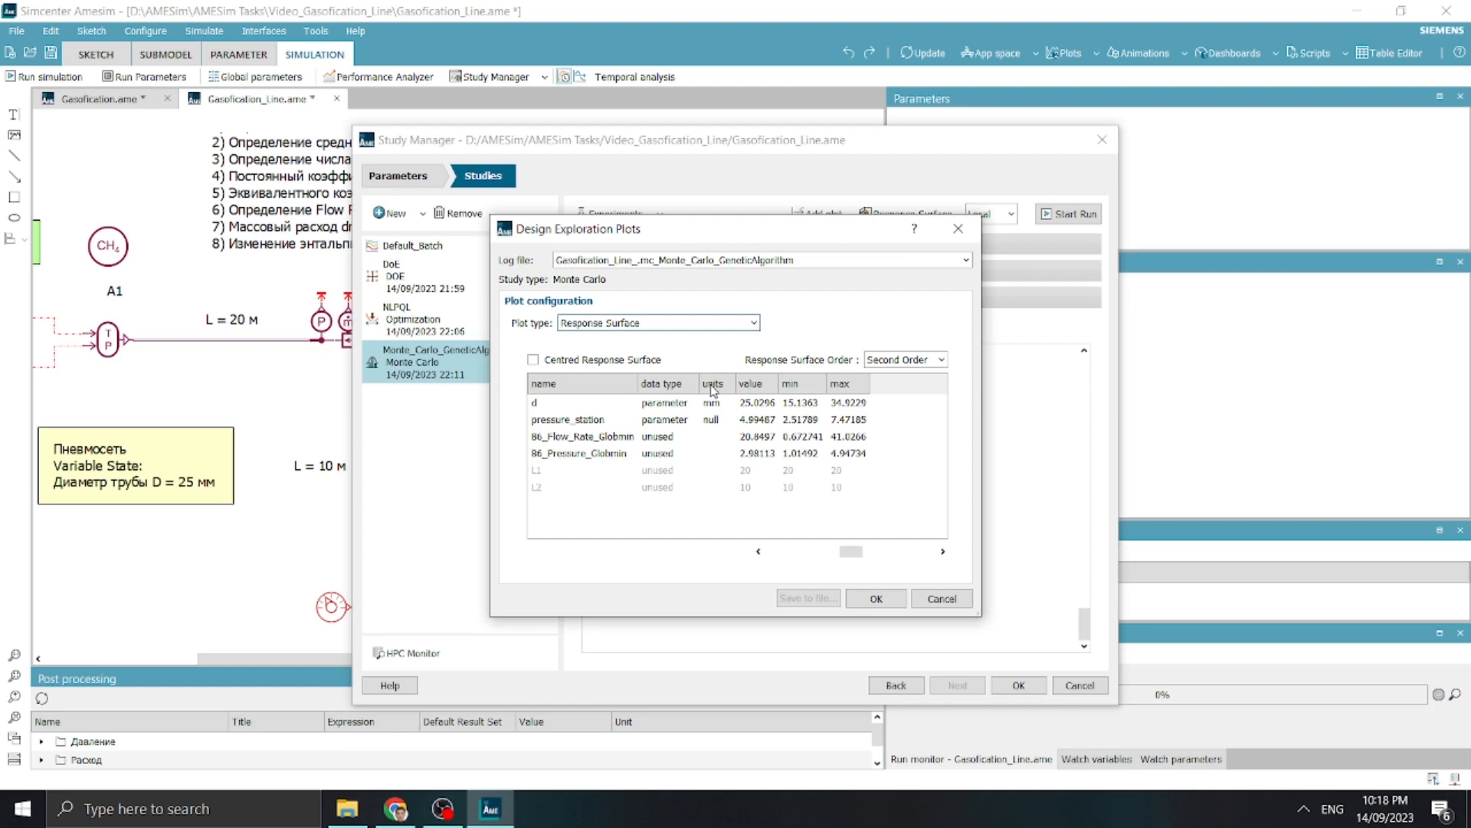
{"action": "left_click", "coordinate": [679, 405]}
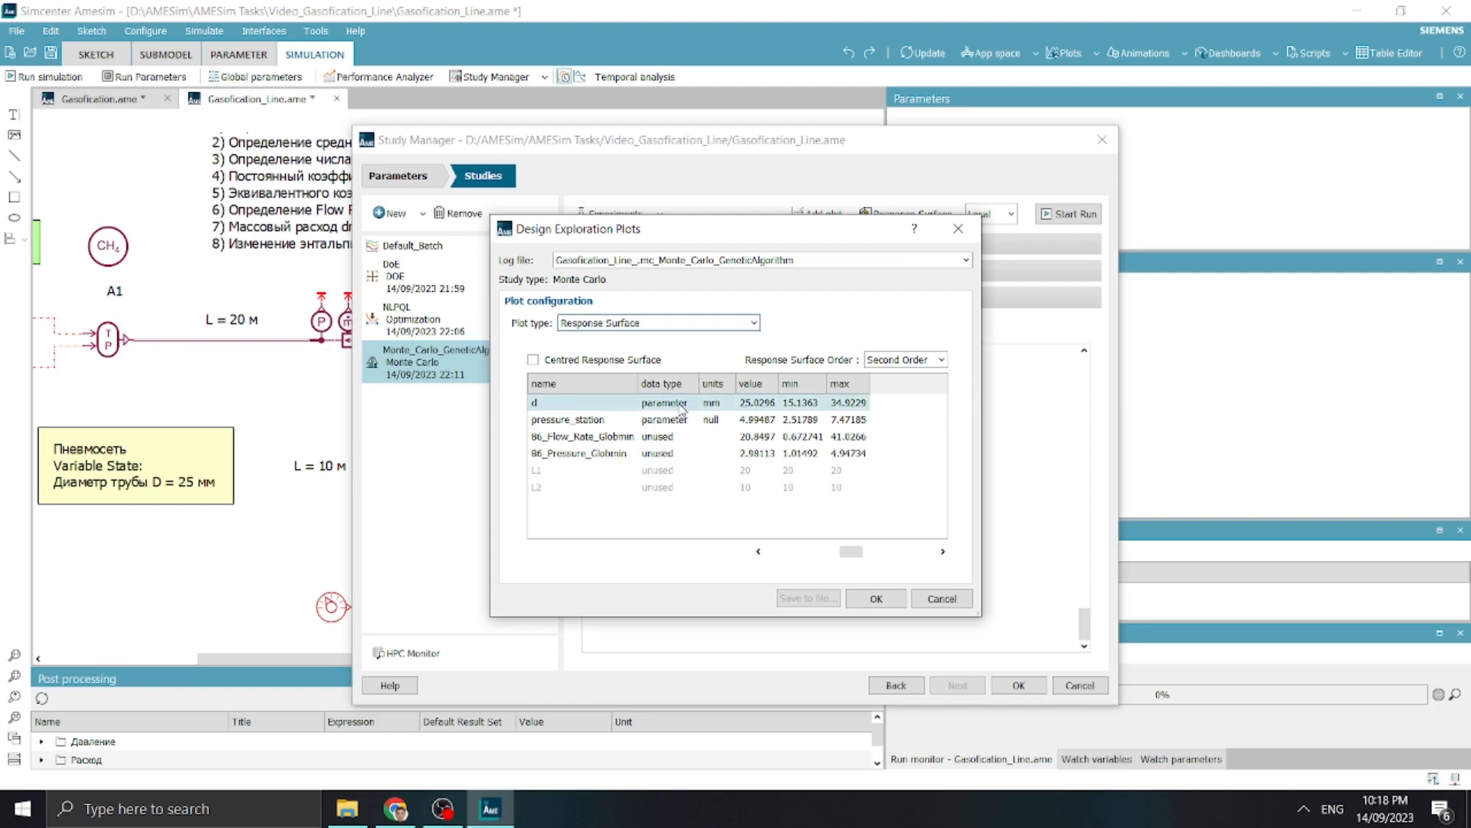
{"action": "left_click", "coordinate": [675, 420]}
{"action": "left_click", "coordinate": [653, 406]}
{"action": "left_click", "coordinate": [651, 406]}
{"action": "left_click", "coordinate": [674, 429]}
{"action": "left_click", "coordinate": [672, 423]}
{"action": "left_click", "coordinate": [664, 432]}
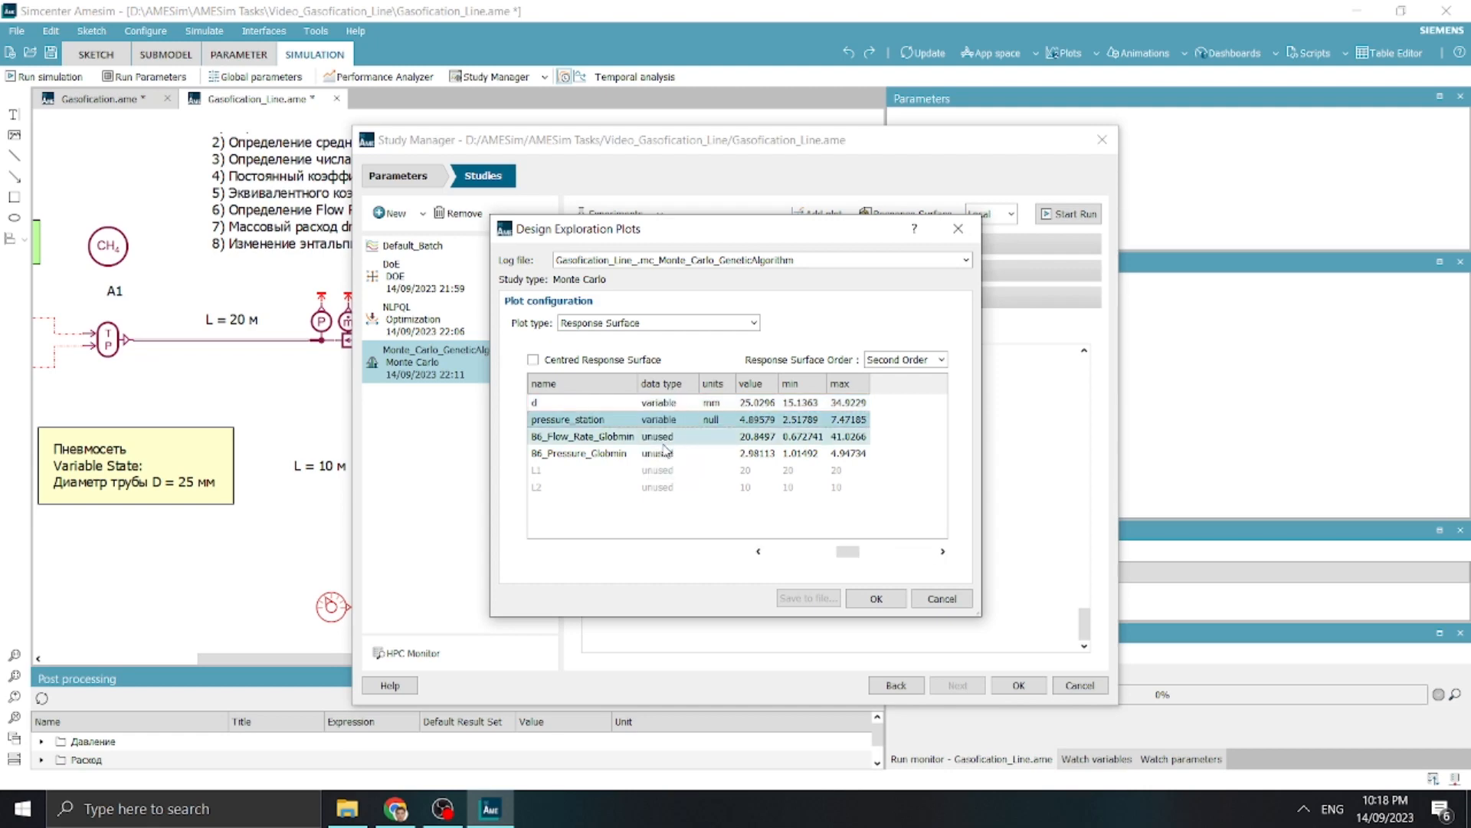
Set B6_Pressure_Globmin as the response and generate its sixth-order response surface plot
{"action": "left_click", "coordinate": [665, 453]}
{"action": "left_click", "coordinate": [666, 453]}
{"action": "left_click", "coordinate": [663, 479]}
{"action": "left_click", "coordinate": [912, 360]}
{"action": "left_click", "coordinate": [894, 421]}
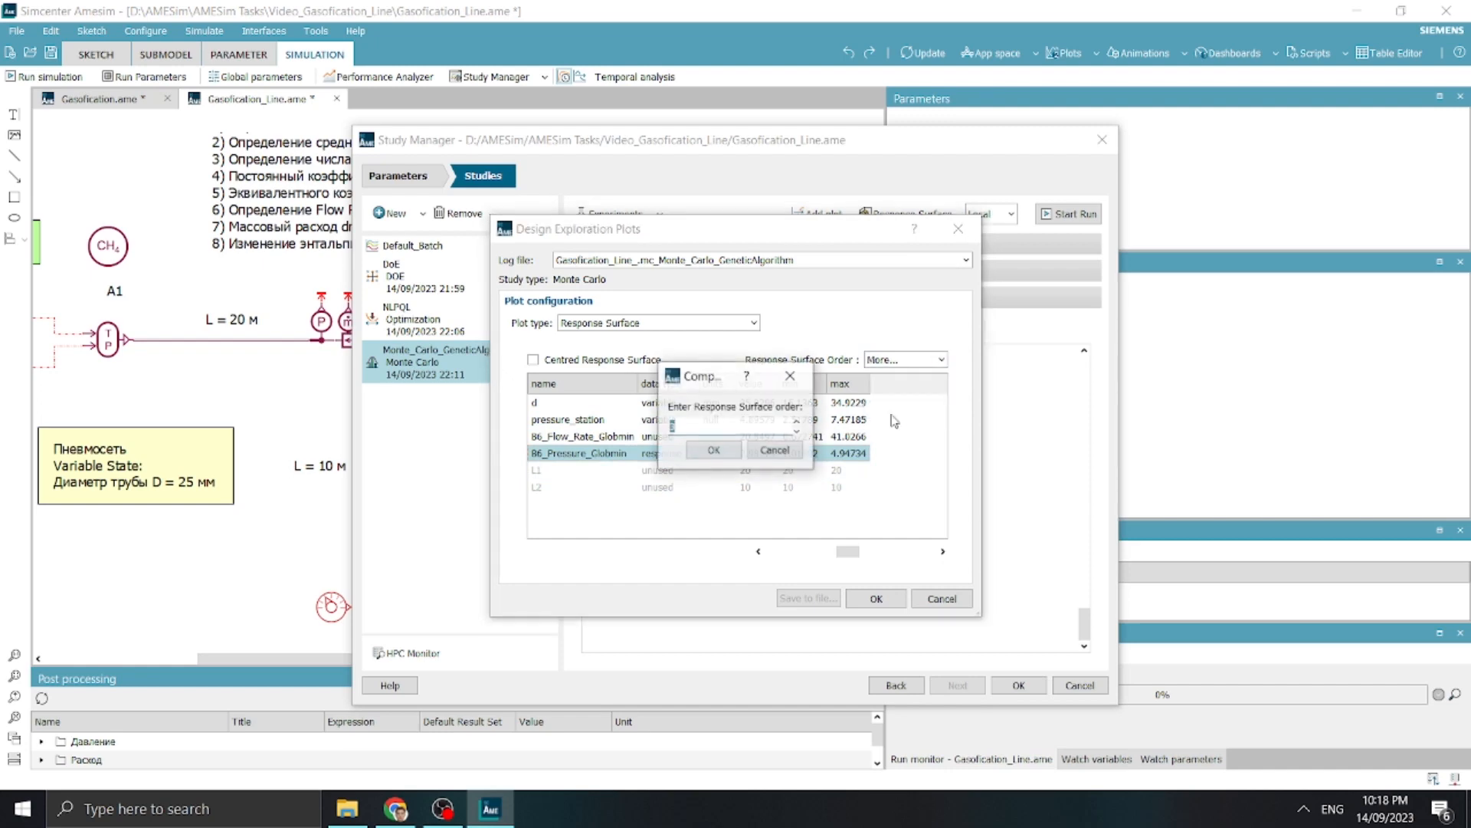
{"action": "left_click", "coordinate": [714, 450]}
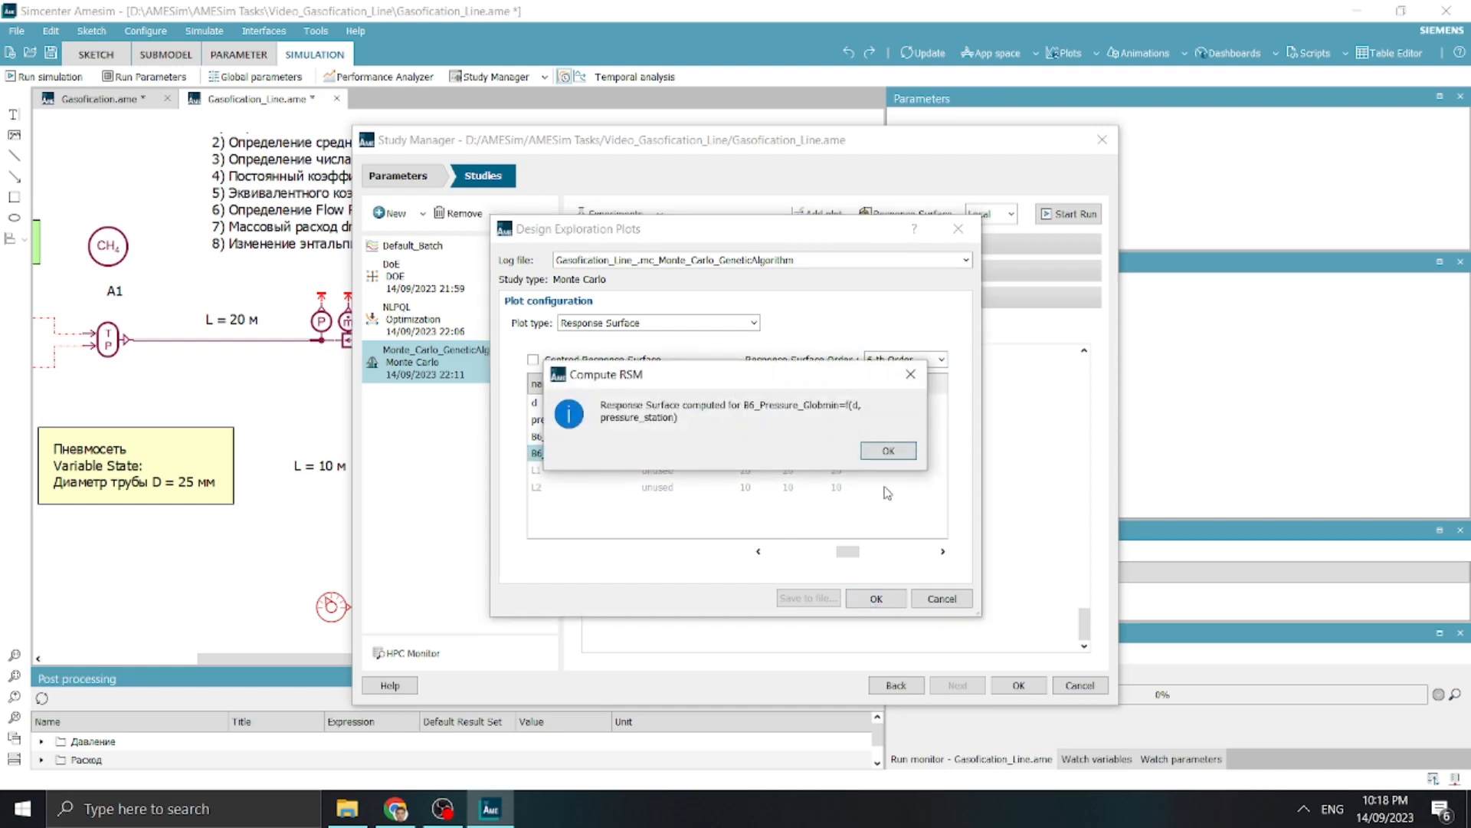
{"action": "left_click", "coordinate": [888, 450]}
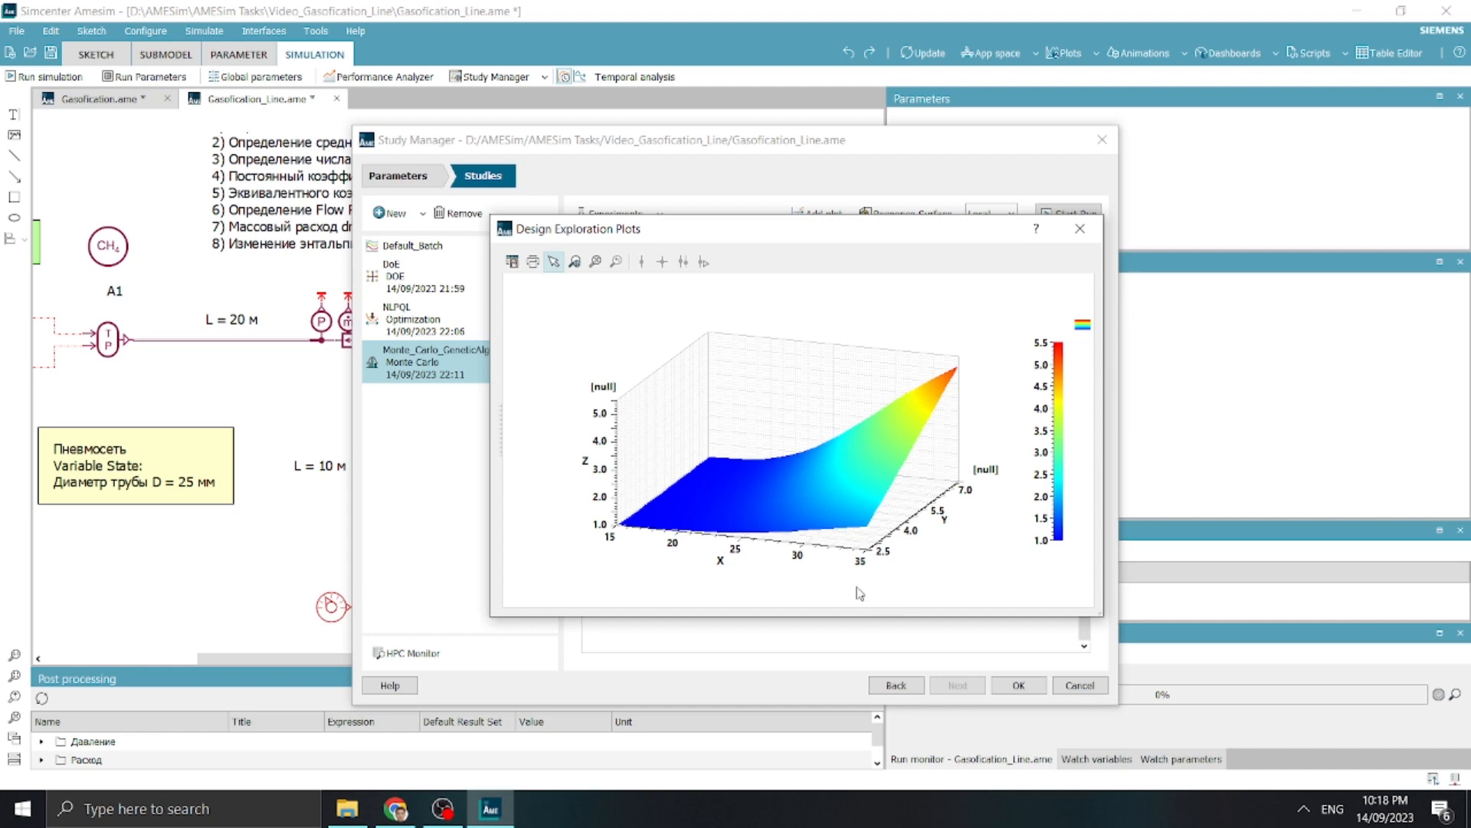
Change the response surface plot's type to 3D scatter points
{"action": "right_click", "coordinate": [918, 316]}
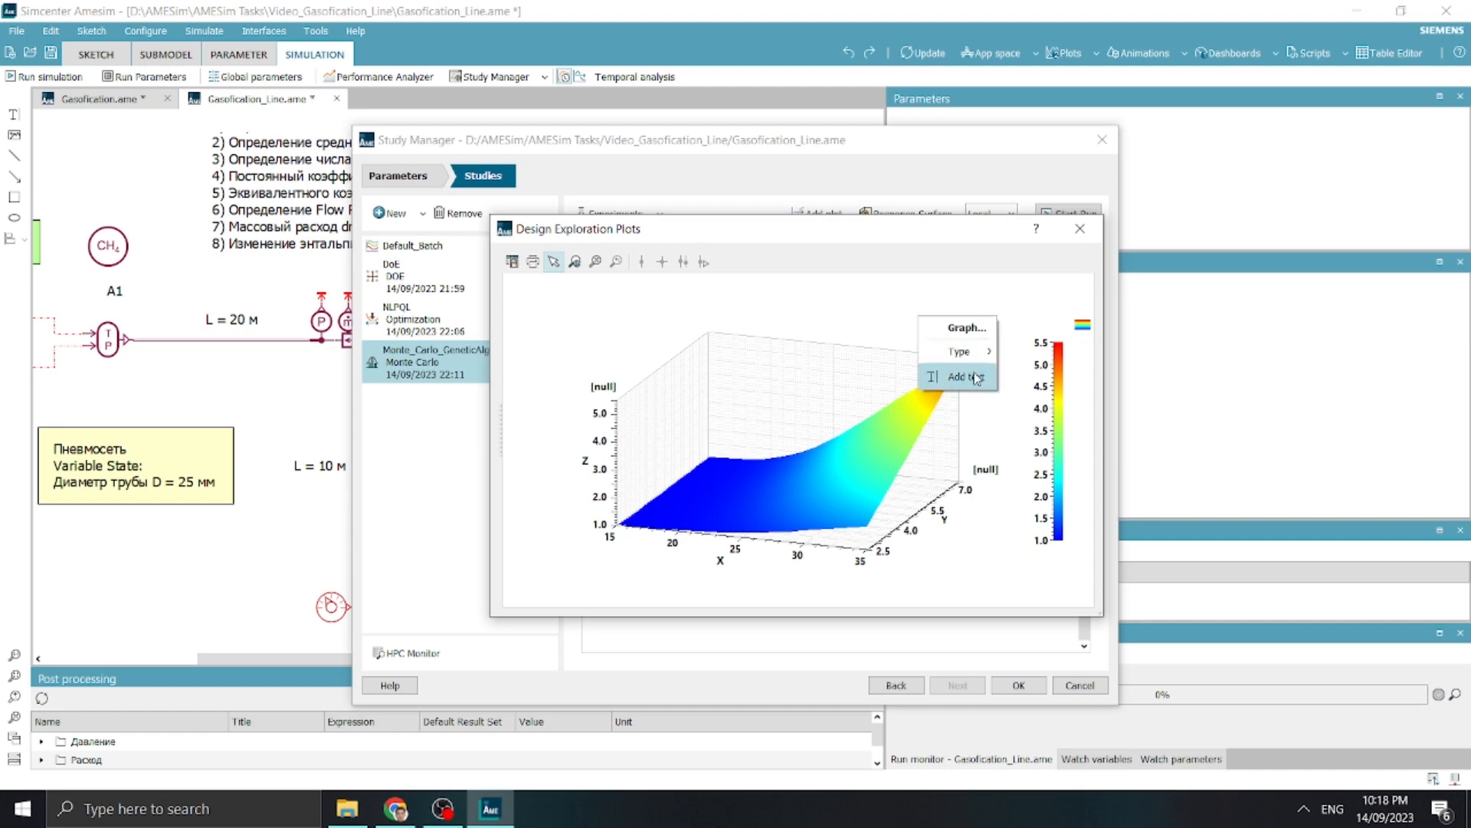
{"action": "mouse_move", "coordinate": [968, 352]}
{"action": "left_click", "coordinate": [1190, 486]}
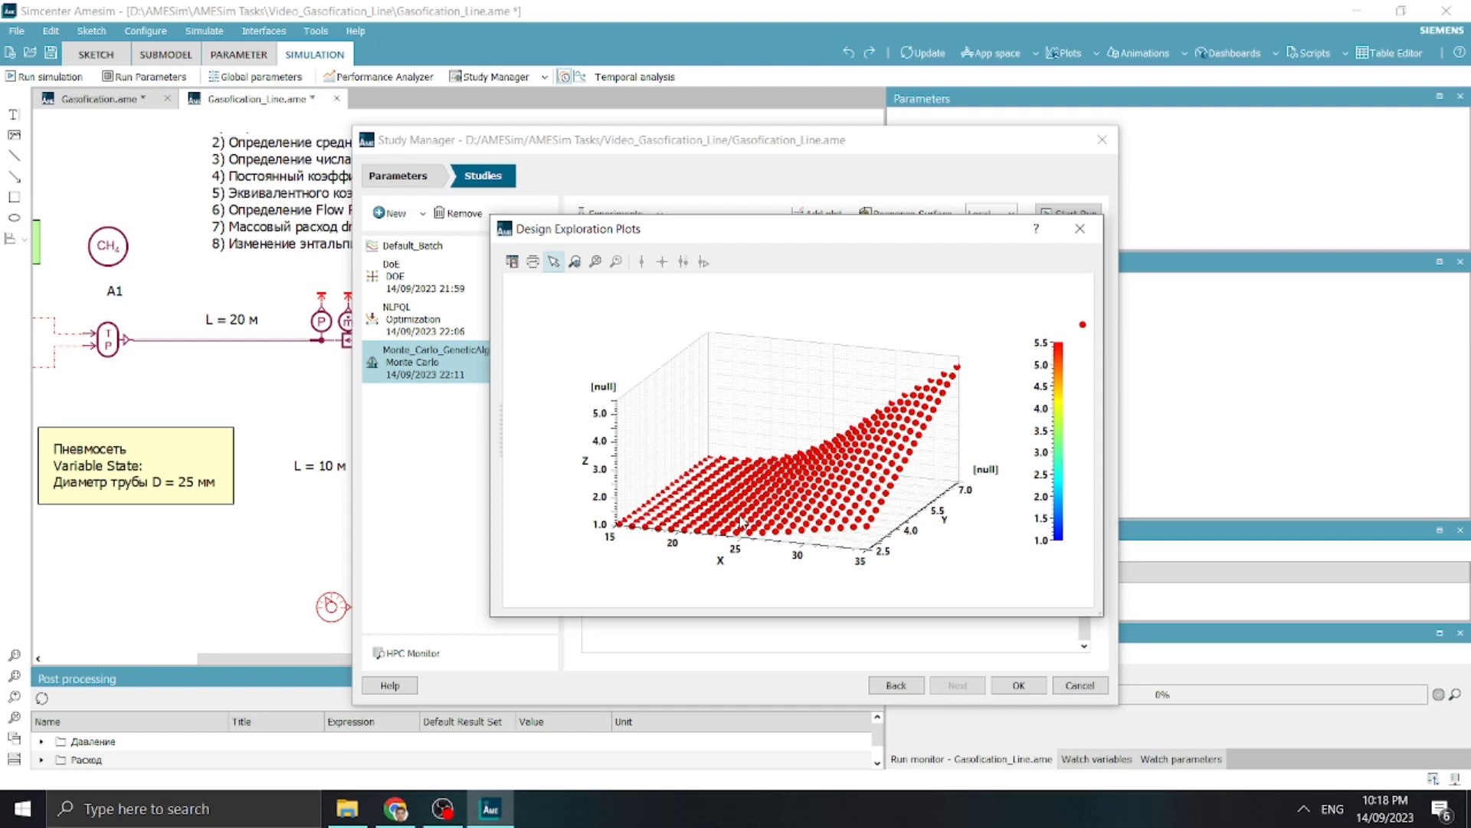
Change the scatter plot's type to a coloured 3D surface with labelled contour lines
{"action": "right_click", "coordinate": [926, 318]}
{"action": "mouse_move", "coordinate": [977, 343]}
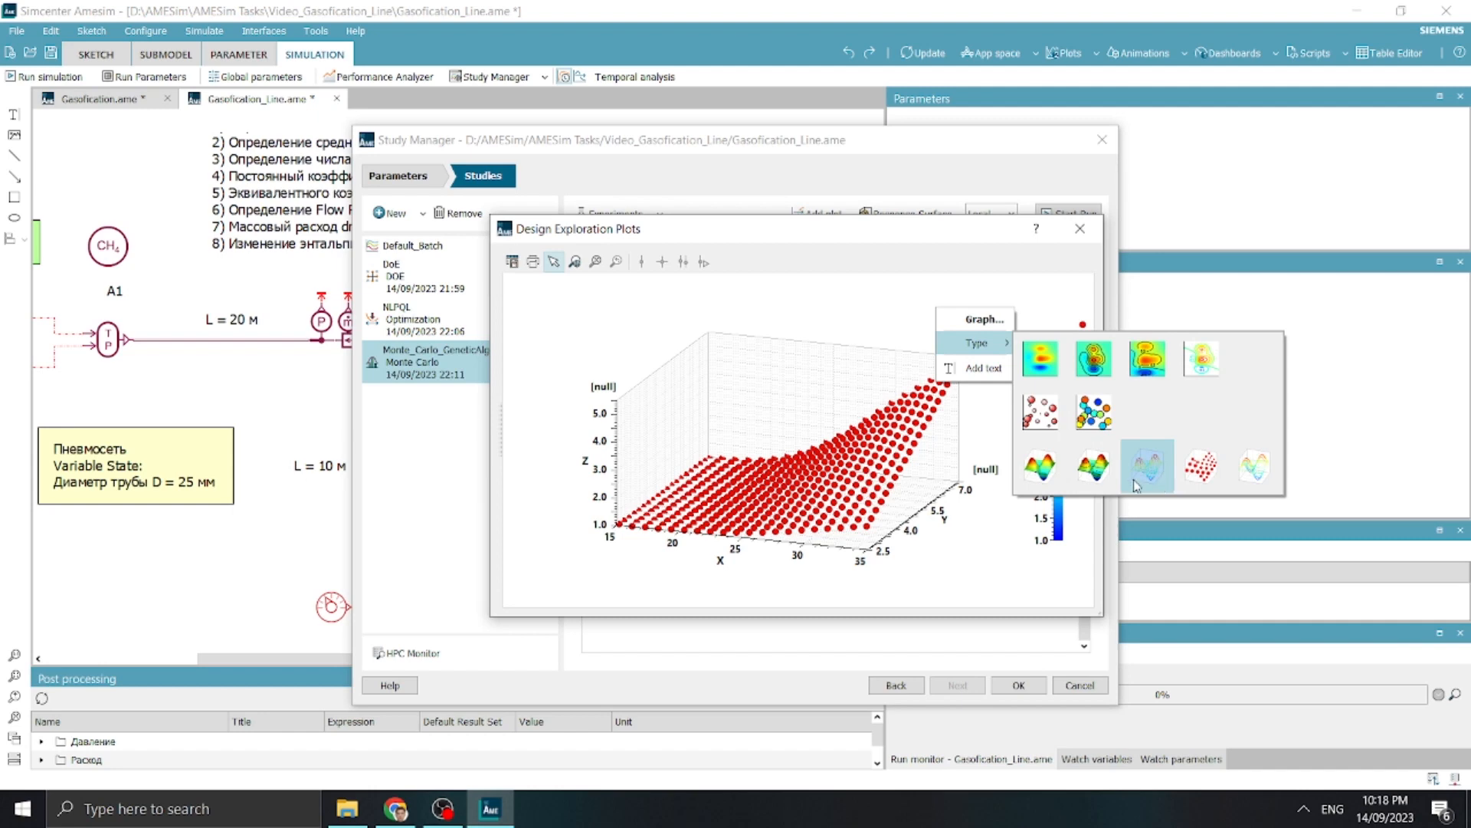
{"action": "left_click", "coordinate": [1158, 483]}
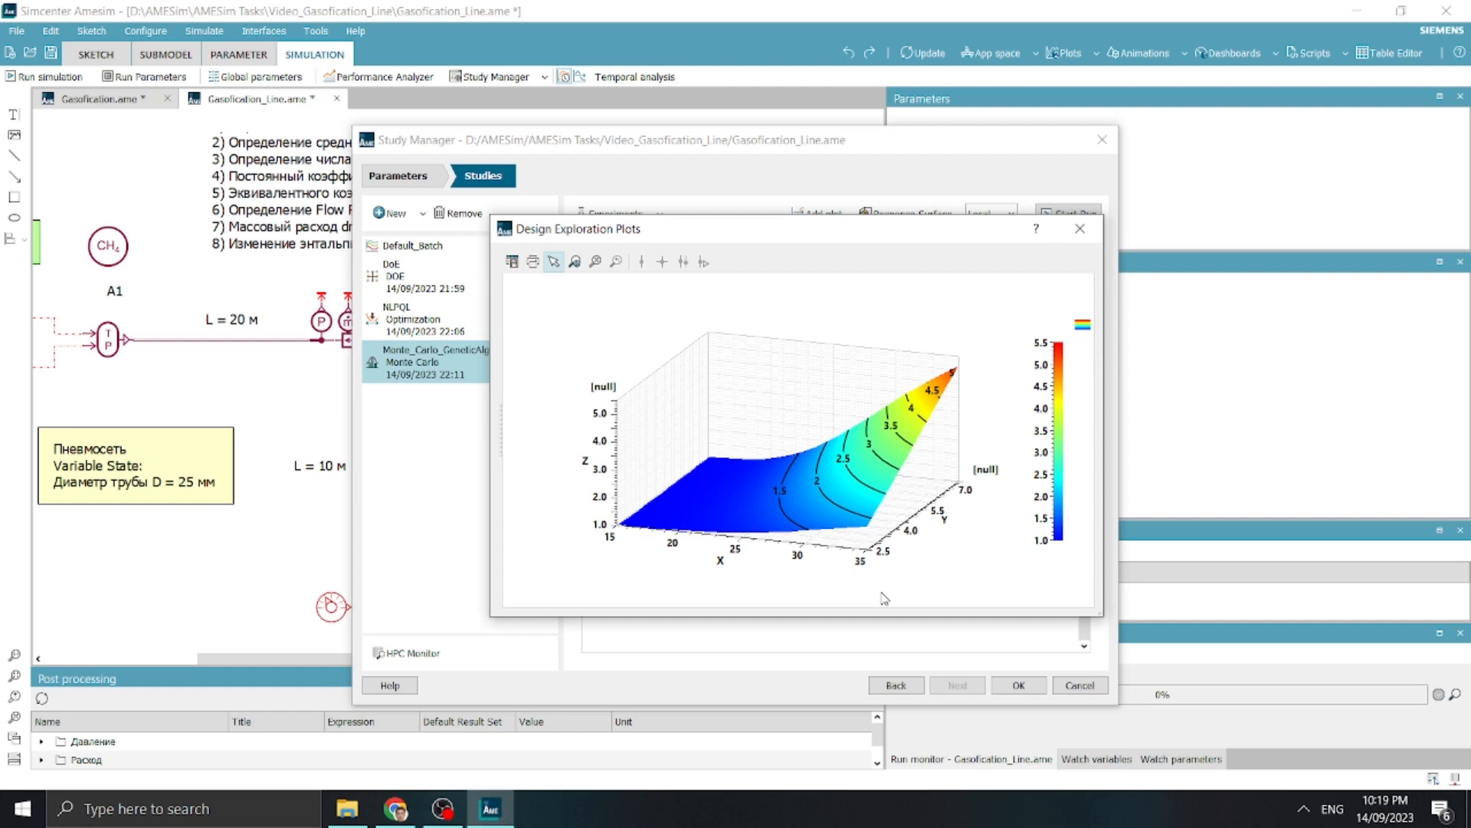
Switch the coloured surface plot's type to 3D scatter points once more
{"action": "right_click", "coordinate": [945, 307]}
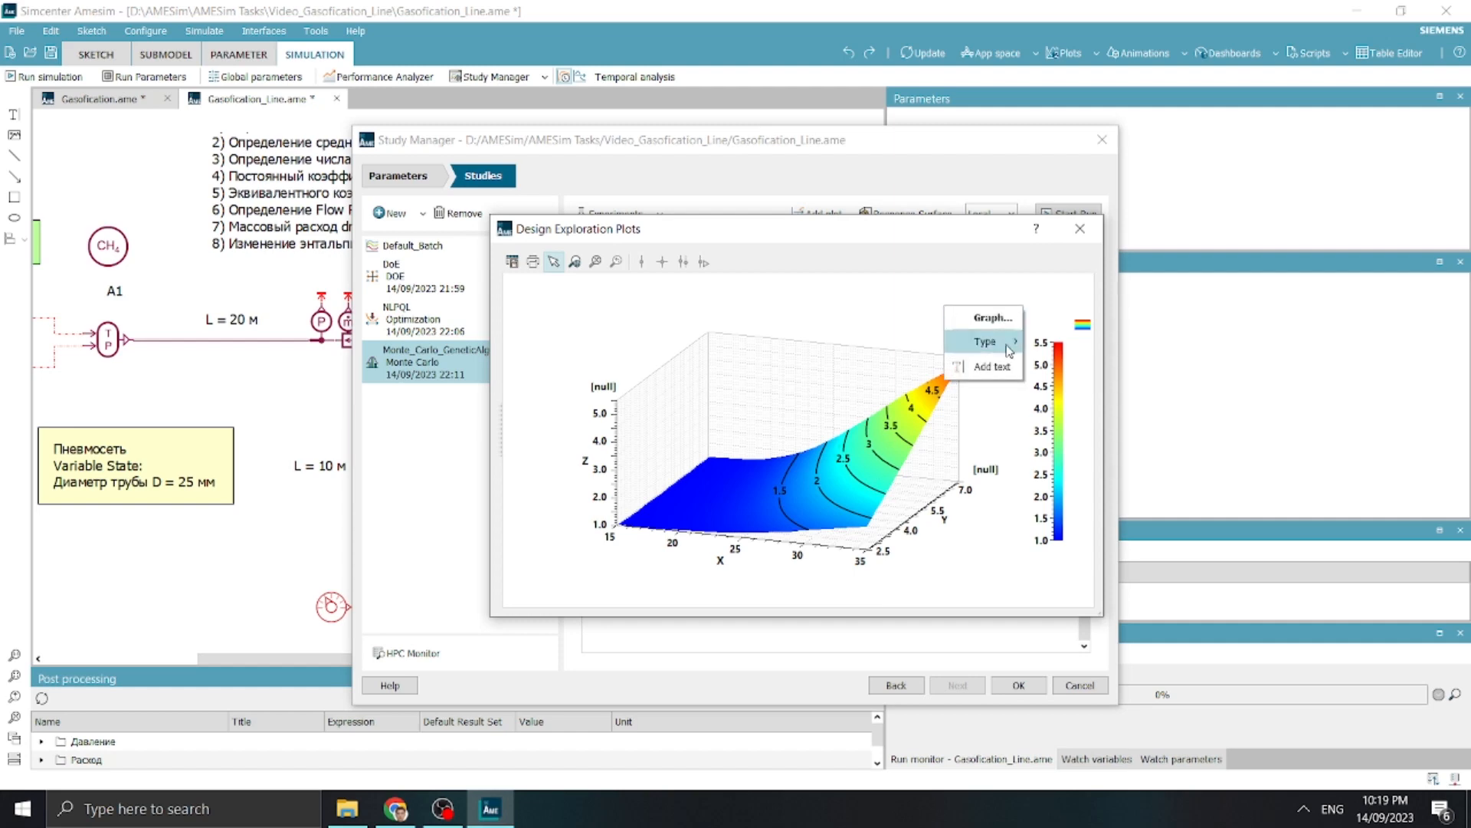
{"action": "mouse_move", "coordinate": [1008, 350]}
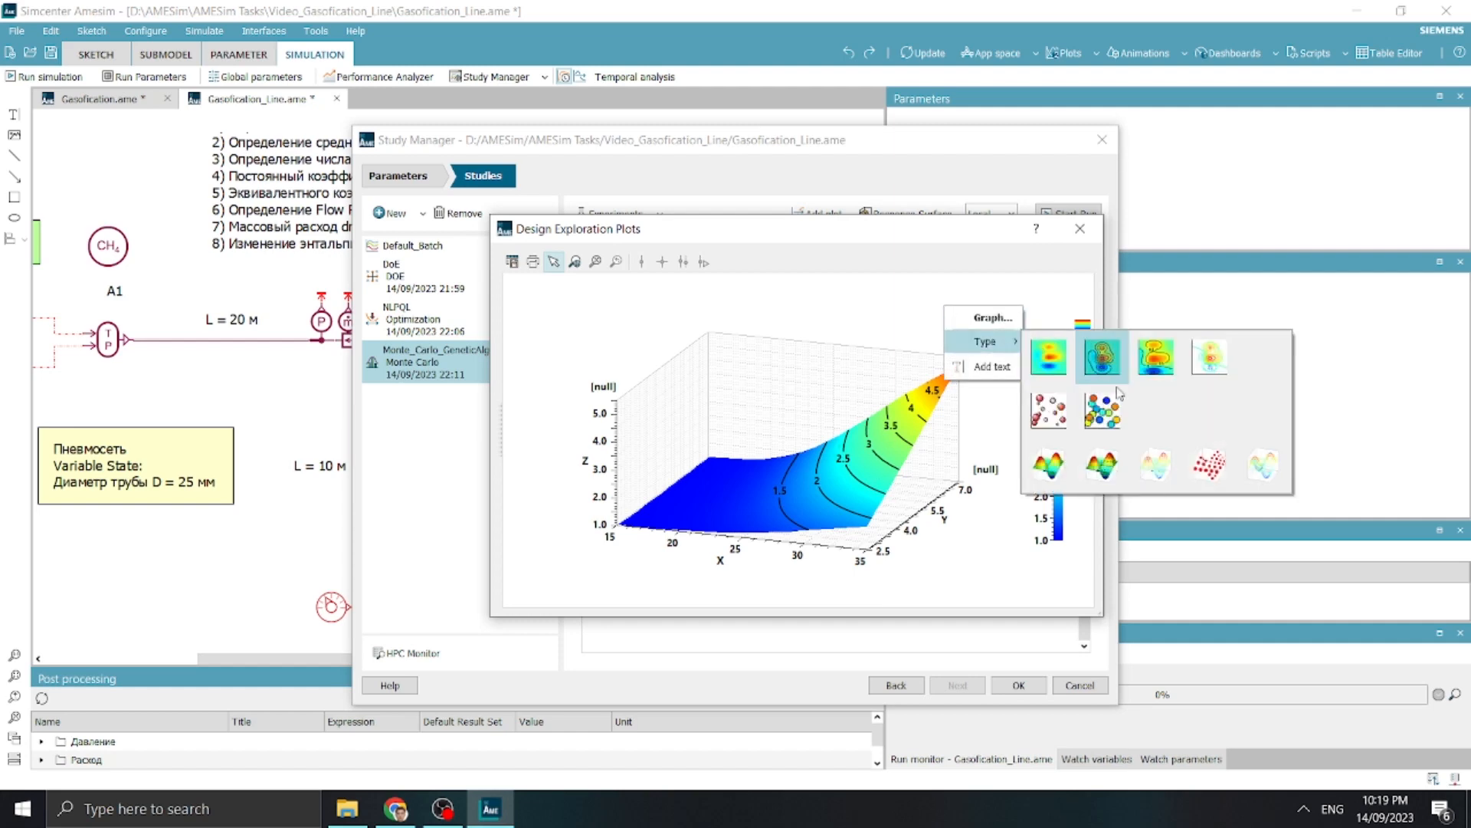
{"action": "left_click", "coordinate": [1201, 472]}
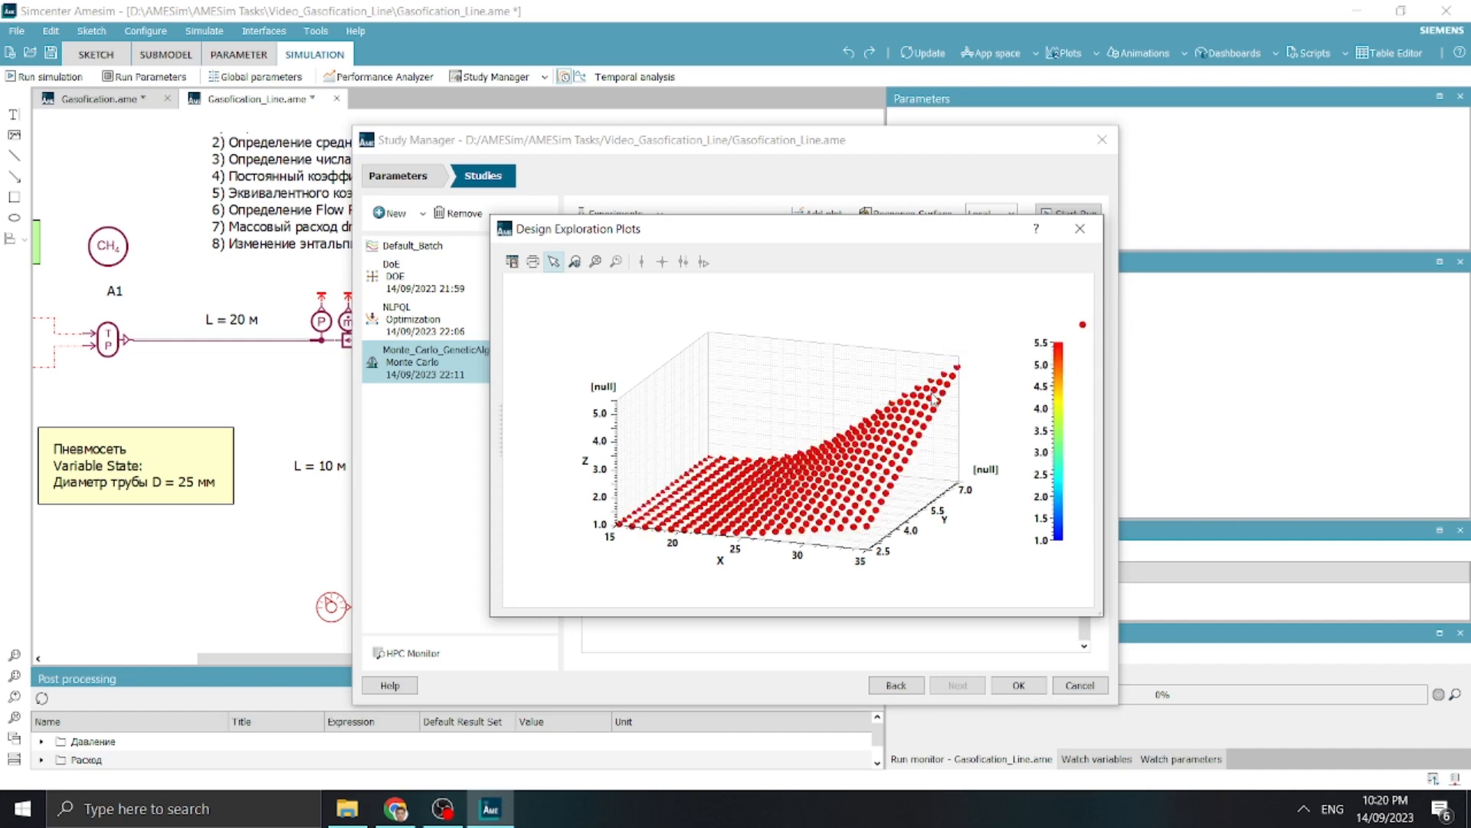
Return the plot to a coloured 3D surface with labelled contour lines and close the plot window
{"action": "right_click", "coordinate": [963, 304]}
{"action": "mouse_move", "coordinate": [1006, 341]}
{"action": "left_click", "coordinate": [1127, 444]}
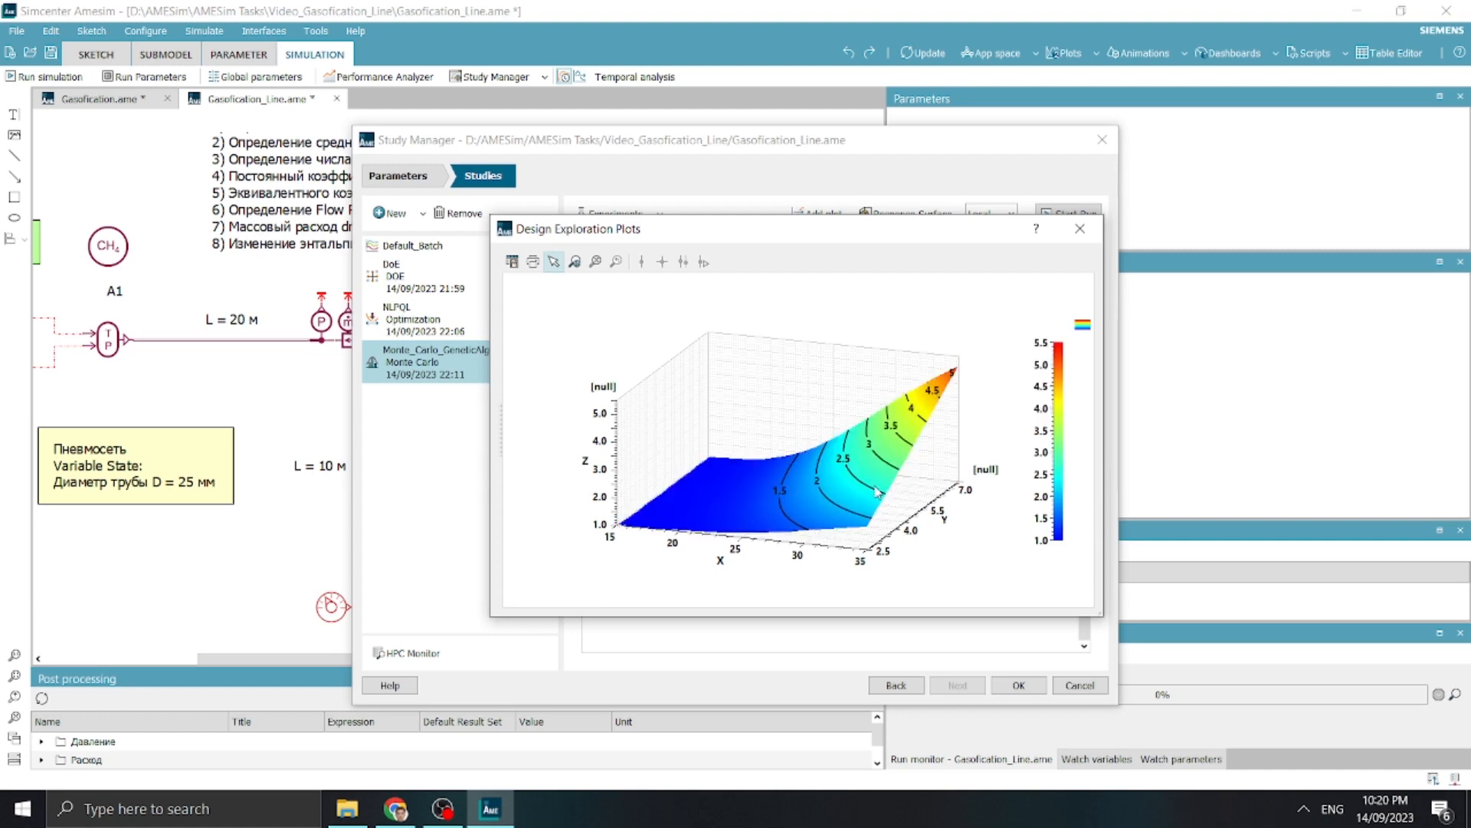
{"action": "left_click", "coordinate": [1079, 229]}
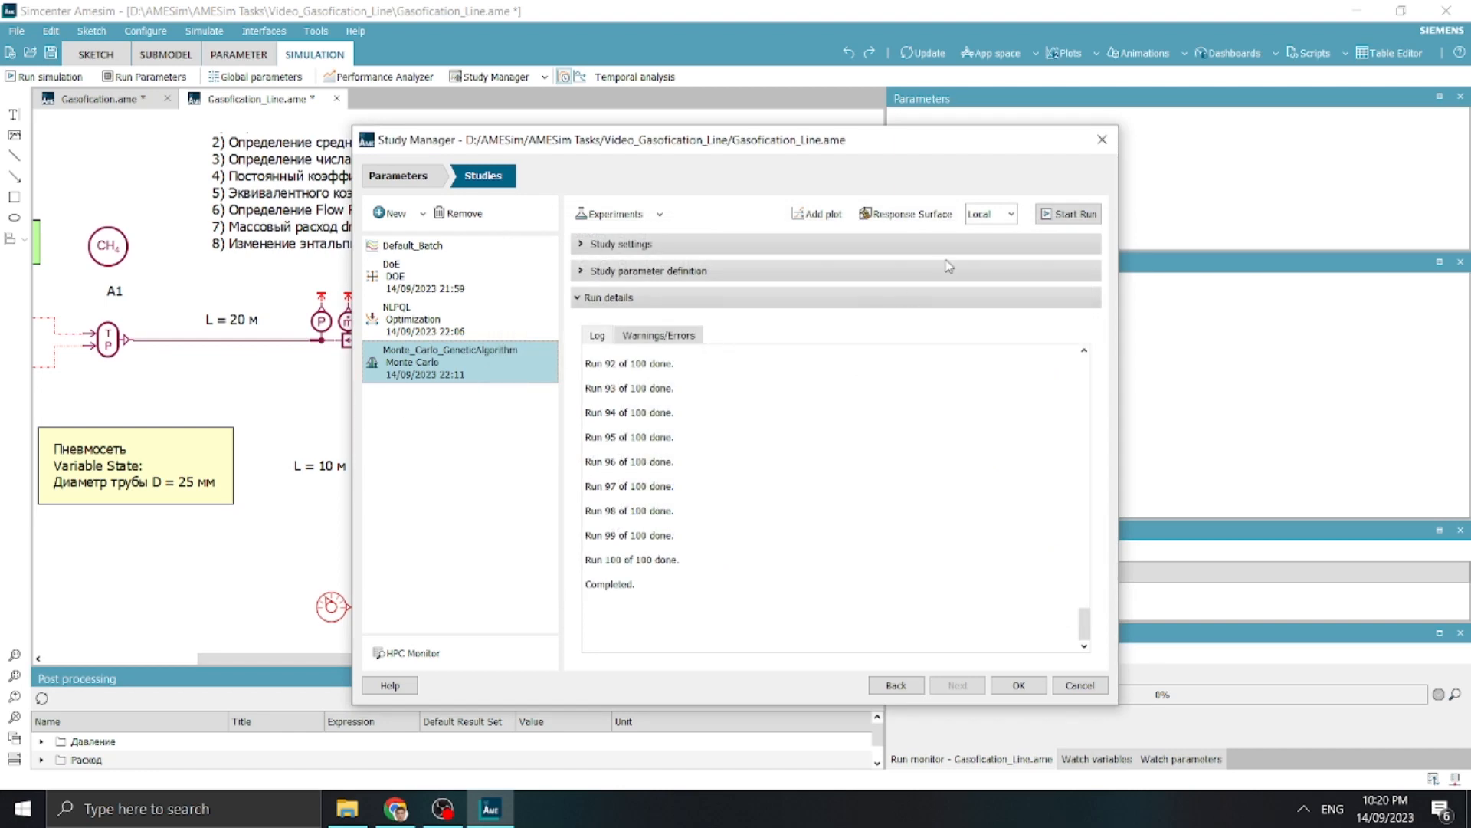
Create a new Optimization study and name it Genetic_Algorithm
{"action": "left_click", "coordinate": [422, 214]}
{"action": "left_click", "coordinate": [438, 295]}
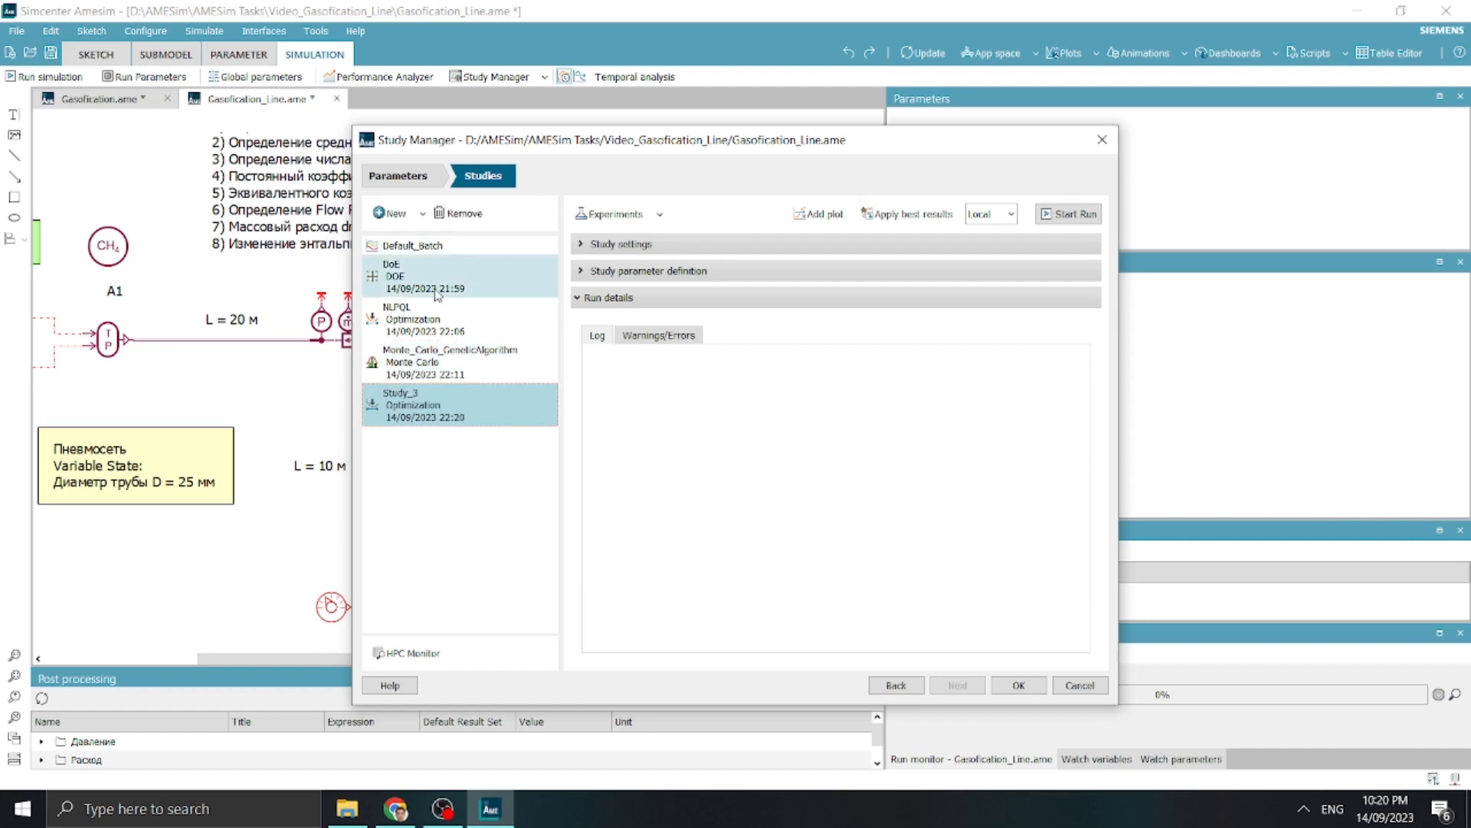
{"action": "double_click", "coordinate": [413, 398]}
{"action": "type", "text": "Genetic_Alog"}
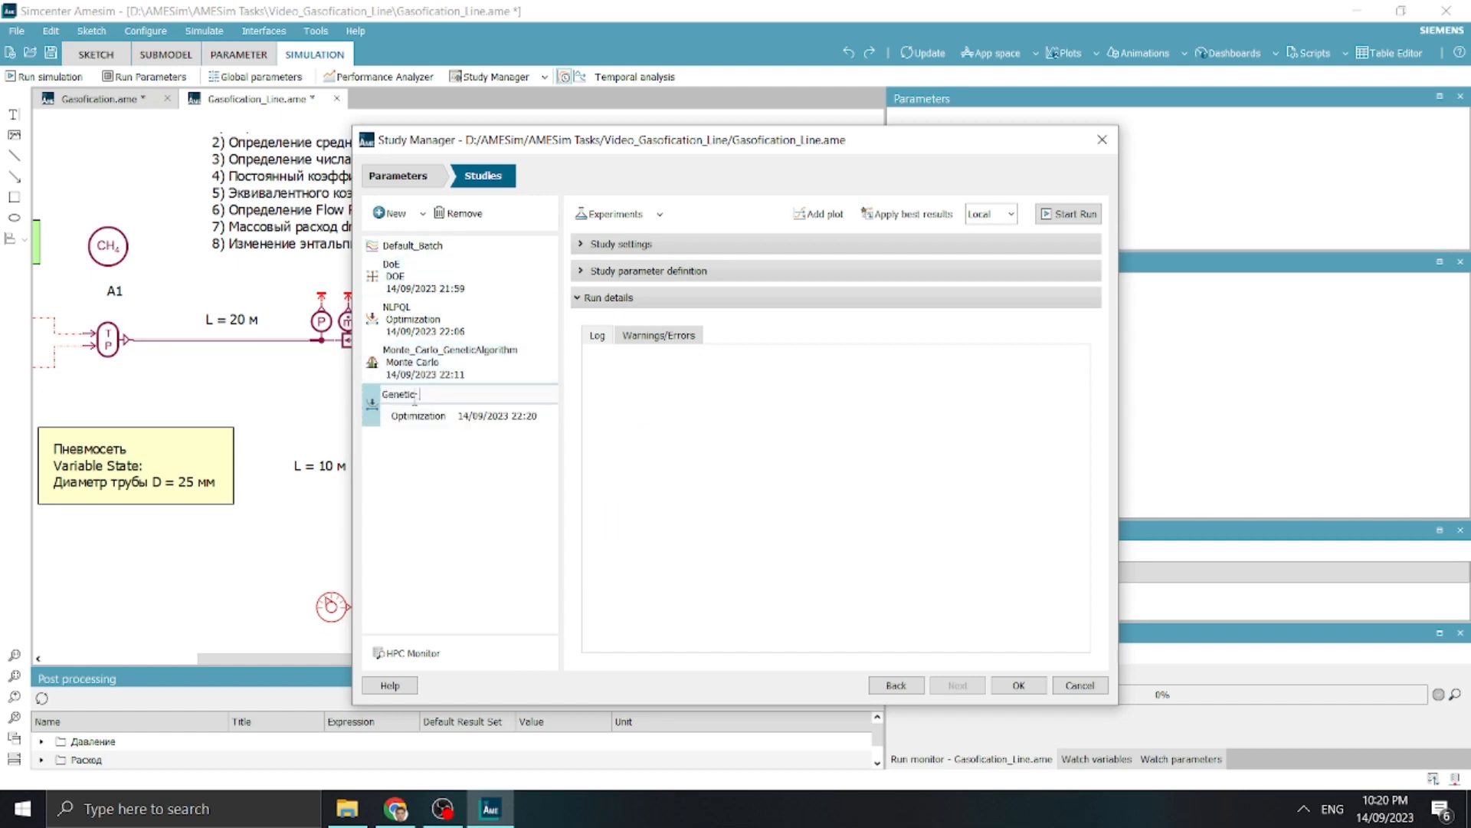
{"action": "key", "text": "BackSpace"}
{"action": "key", "text": "BackSpace"}
{"action": "type", "text": "gorithm"}
{"action": "key", "text": "Return"}
Set the study's optimization technique to Genetic algorithm with a maximum of 10 generations
{"action": "left_click", "coordinate": [650, 245]}
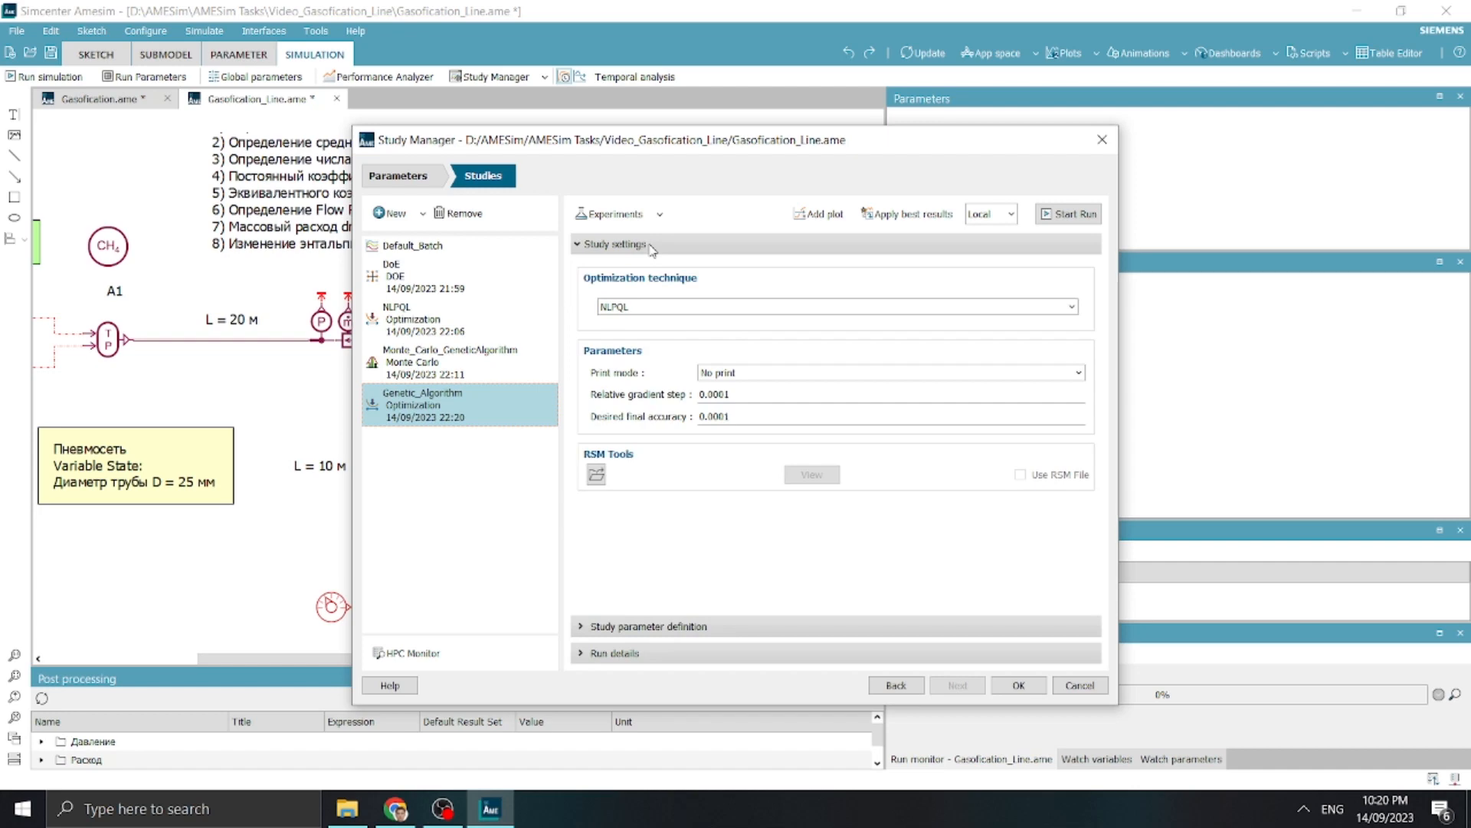
{"action": "left_click", "coordinate": [664, 306]}
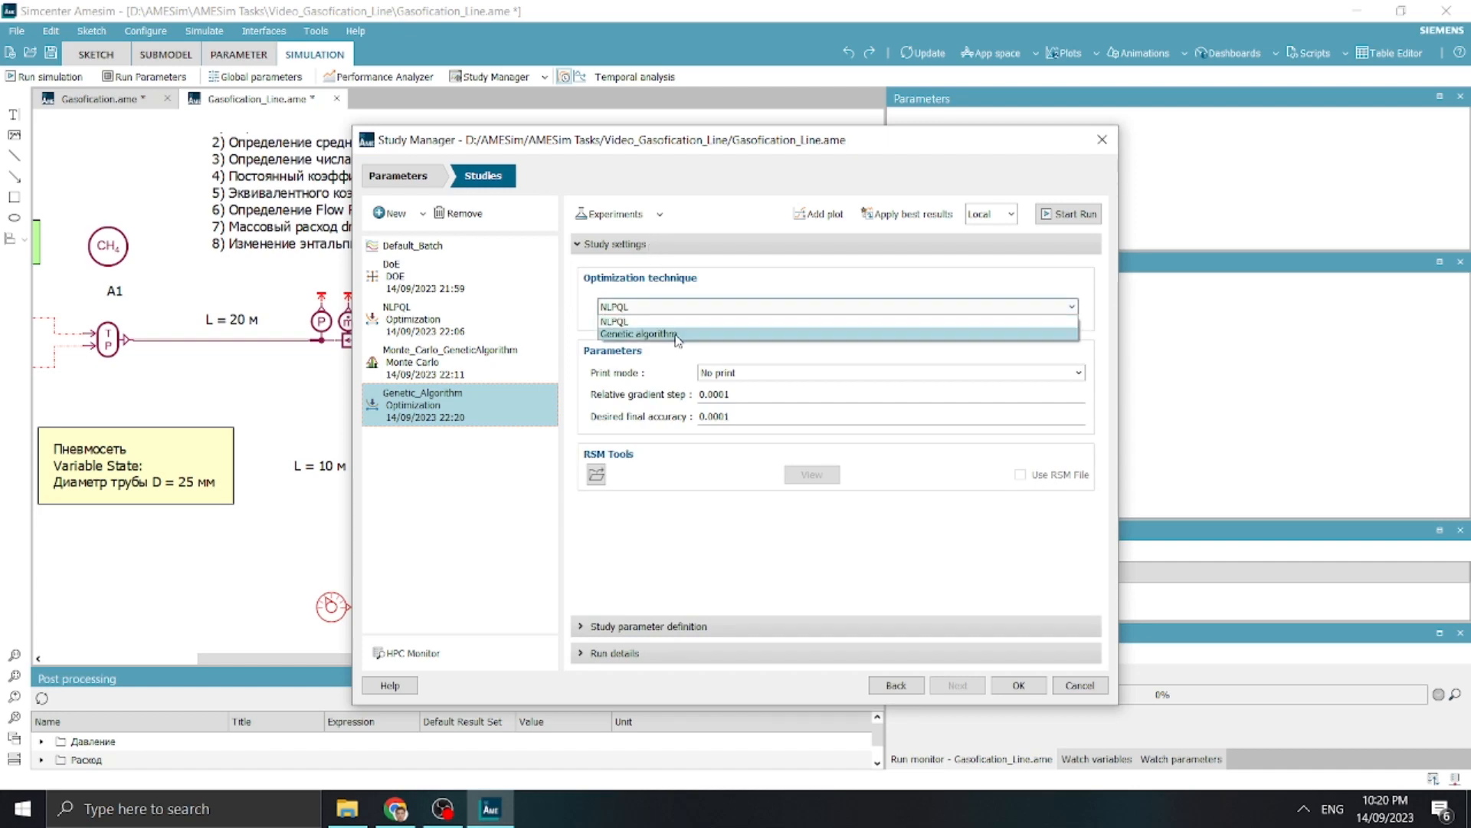
{"action": "left_click", "coordinate": [678, 334]}
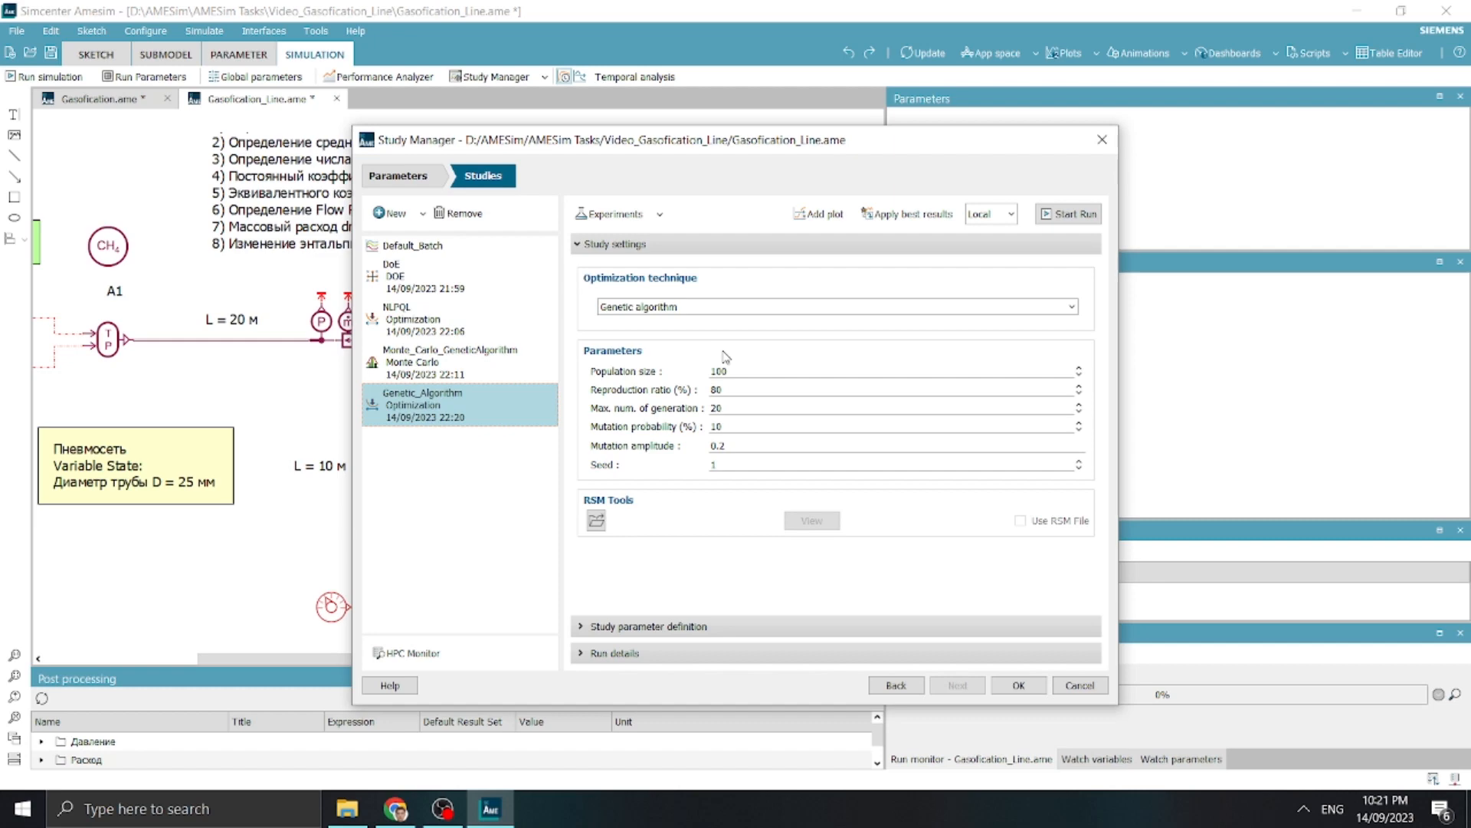
{"action": "left_click_drag", "start_coordinate": [727, 388], "coordinate": [682, 392]}
{"action": "double_click", "coordinate": [742, 409]}
{"action": "type", "text": "10"}
Review the genetic algorithm's reproduction ratio, mutation and seed parameters
{"action": "double_click", "coordinate": [716, 390]}
{"action": "double_click", "coordinate": [749, 427]}
{"action": "double_click", "coordinate": [738, 390]}
{"action": "key", "text": "Tab"}
{"action": "key", "text": "Tab"}
{"action": "key", "text": "Tab"}
{"action": "key", "text": "Tab"}
{"action": "left_click", "coordinate": [744, 469]}
{"action": "double_click", "coordinate": [714, 465]}
Load the RSM_Pressure file as the RSM file of the Genetic_Algorithm study
{"action": "left_click", "coordinate": [597, 521]}
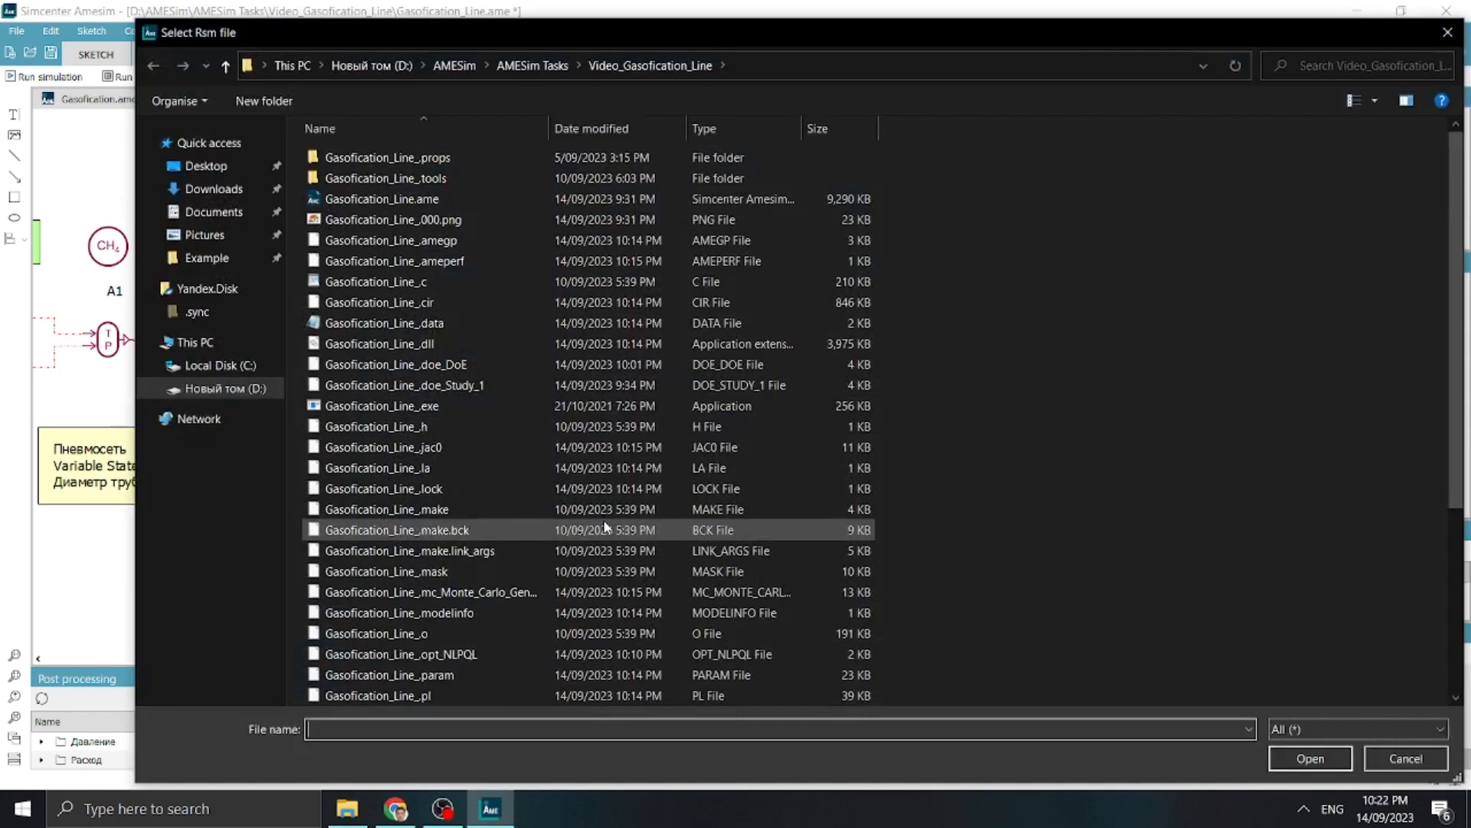
{"action": "type", "text": "rs"}
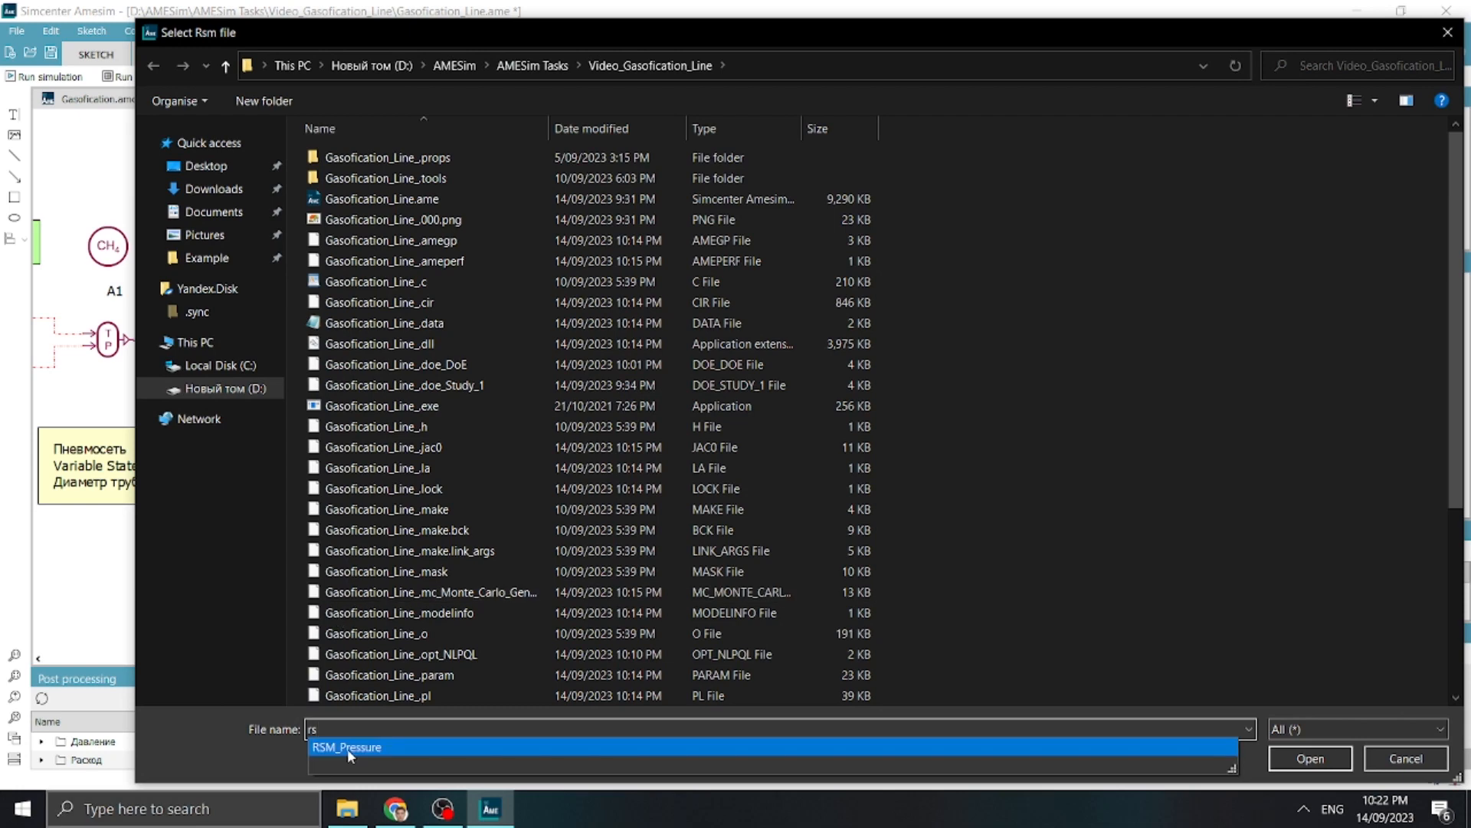
{"action": "left_click", "coordinate": [347, 748]}
{"action": "key", "text": "Return"}
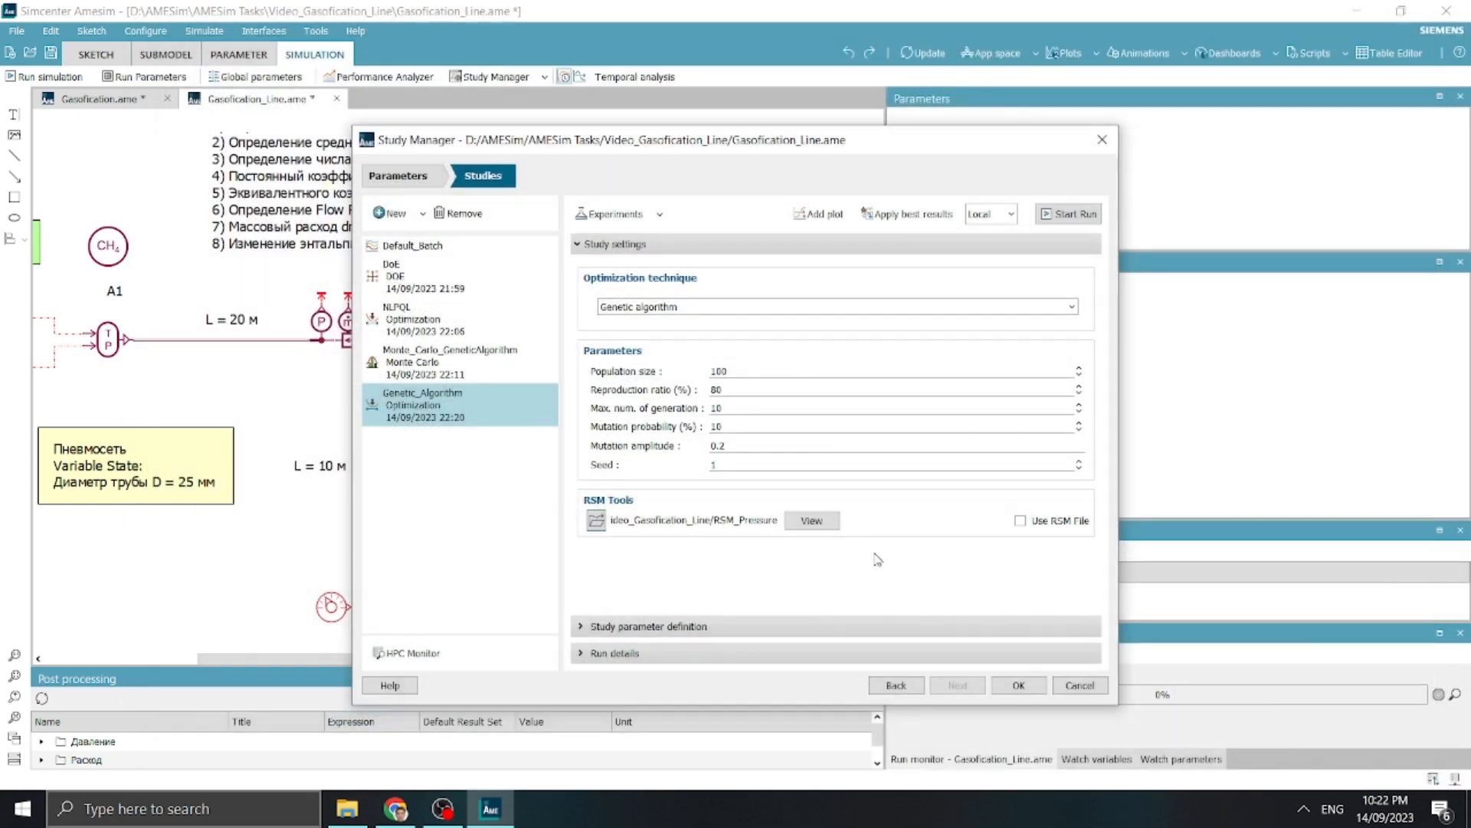
Enable pressure_station as a study input and set the bounds of d to 18 and 35 mm
{"action": "left_click", "coordinate": [679, 626]}
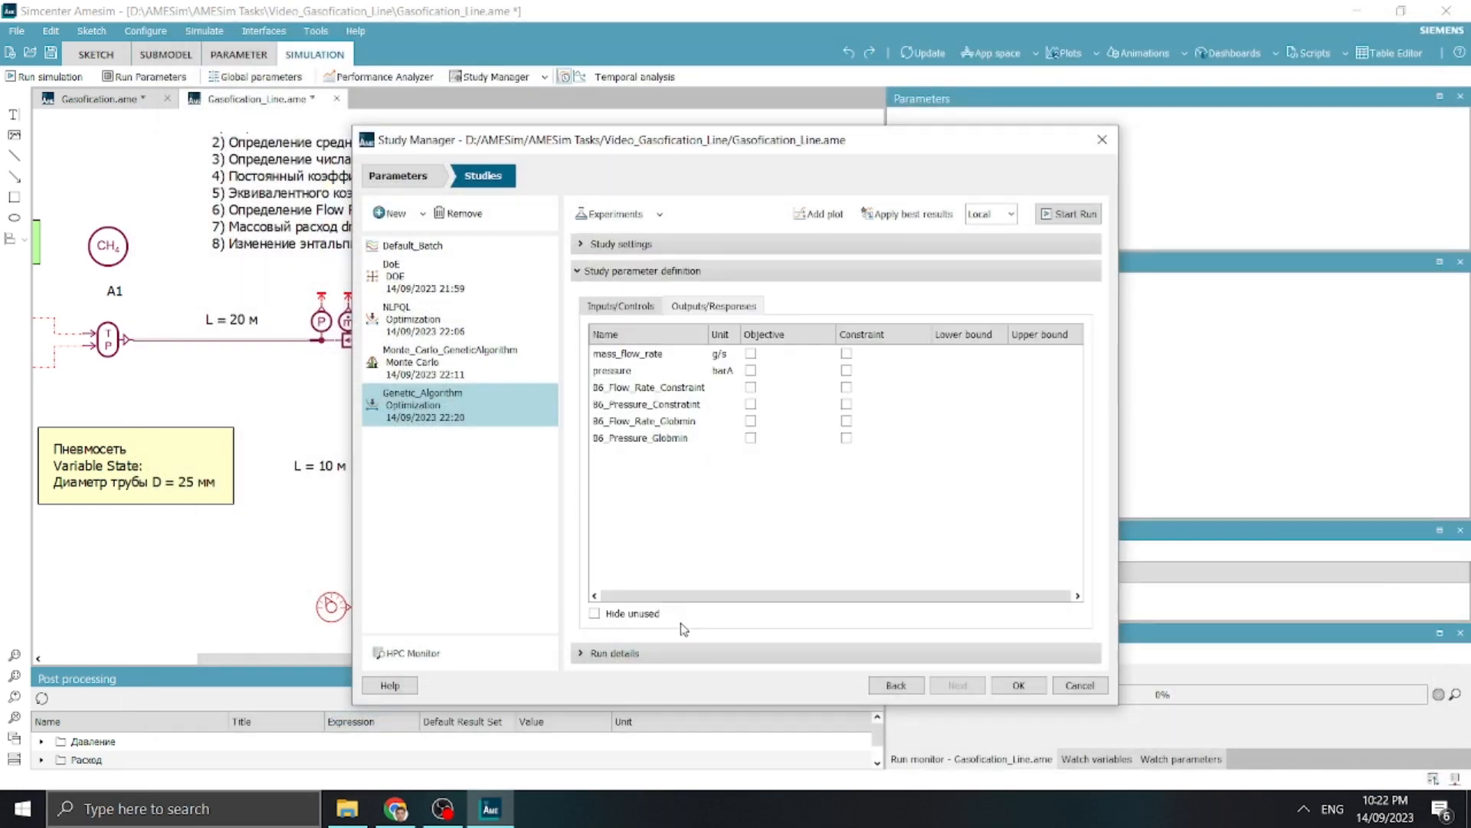
{"action": "left_click", "coordinate": [640, 306]}
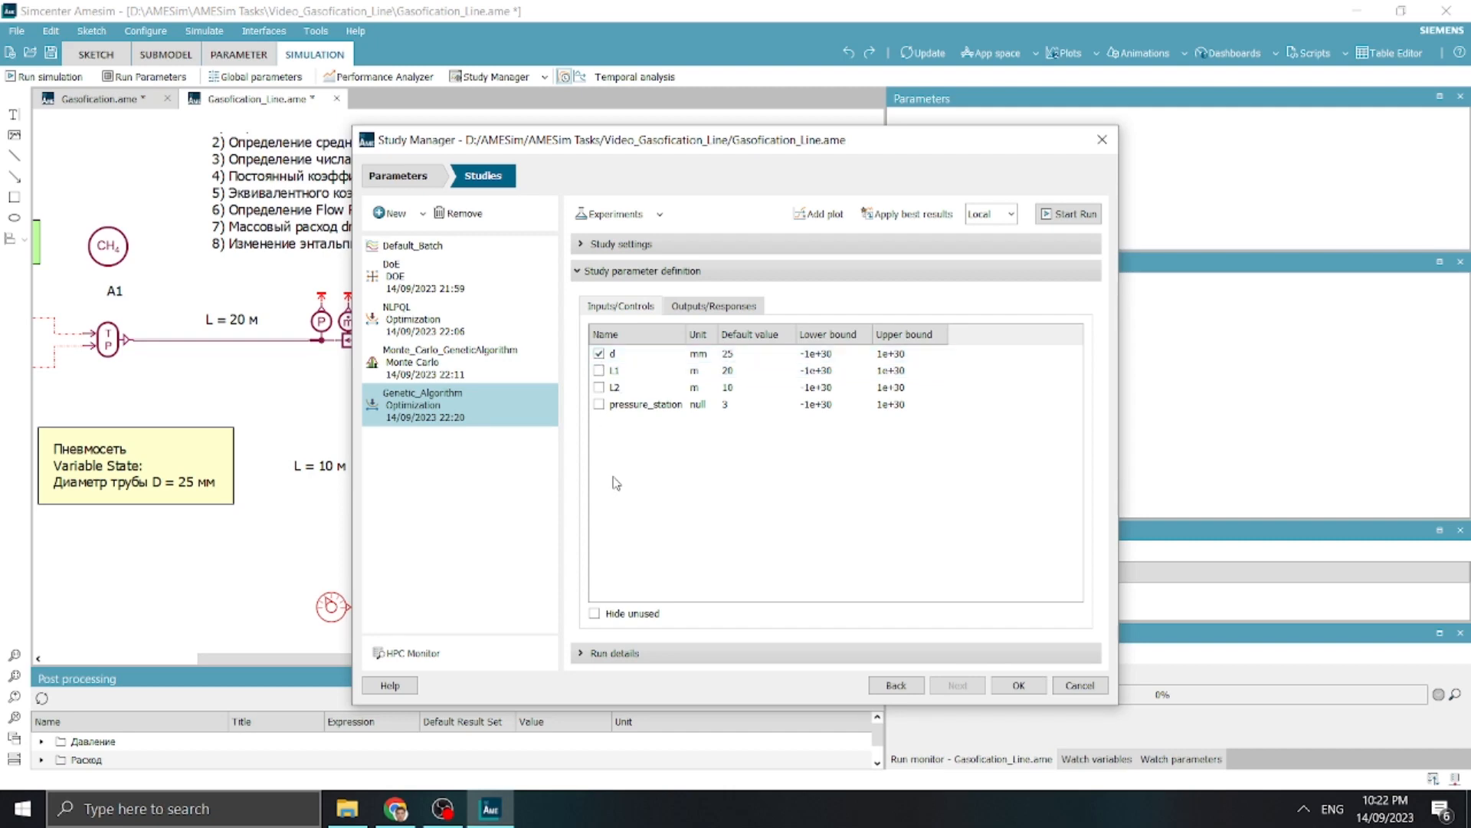
{"action": "left_click", "coordinate": [598, 404]}
{"action": "double_click", "coordinate": [830, 355]}
{"action": "type", "text": "18"}
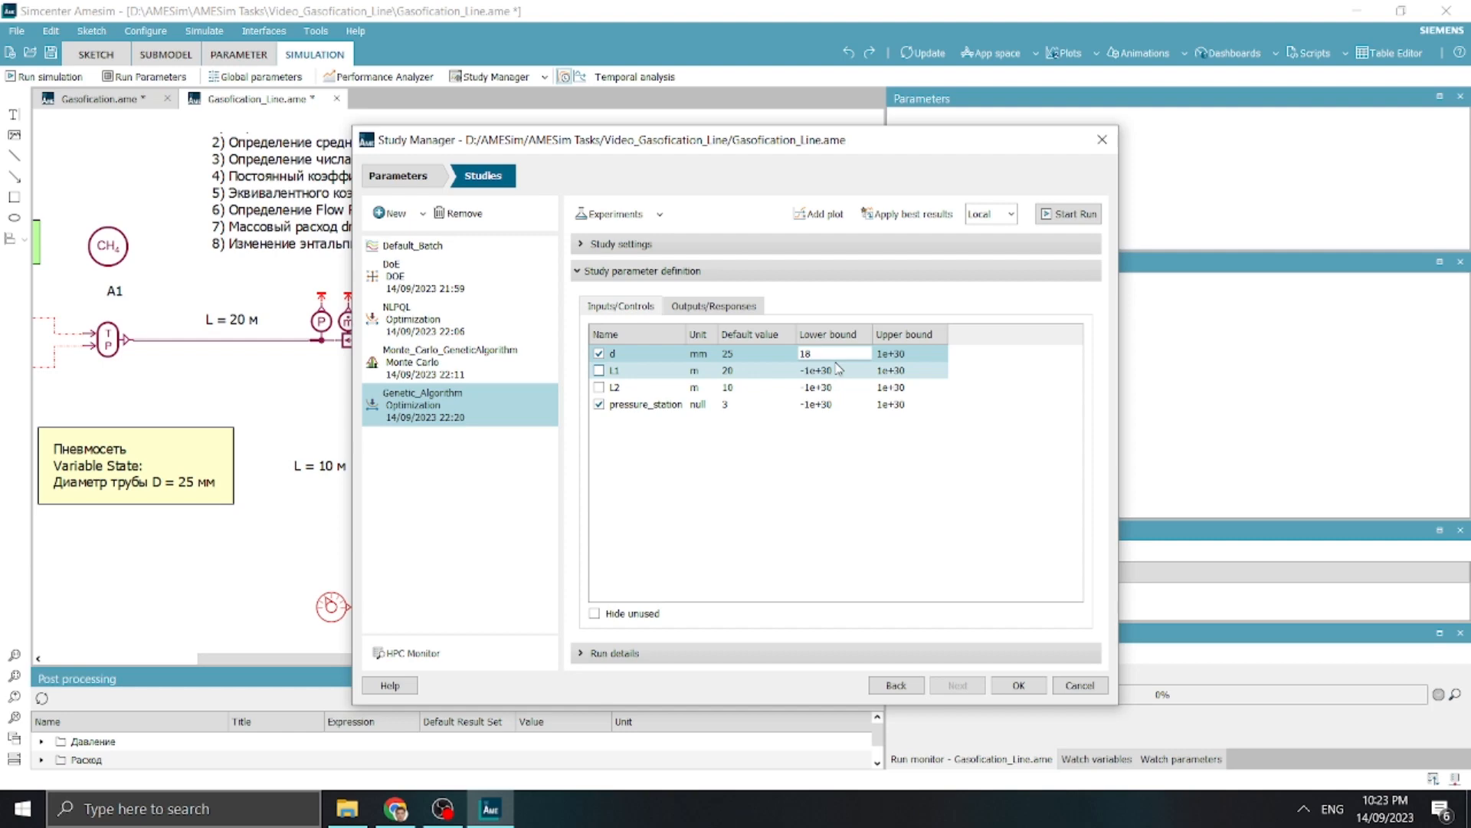
{"action": "key", "text": "Tab"}
{"action": "type", "text": "35"}
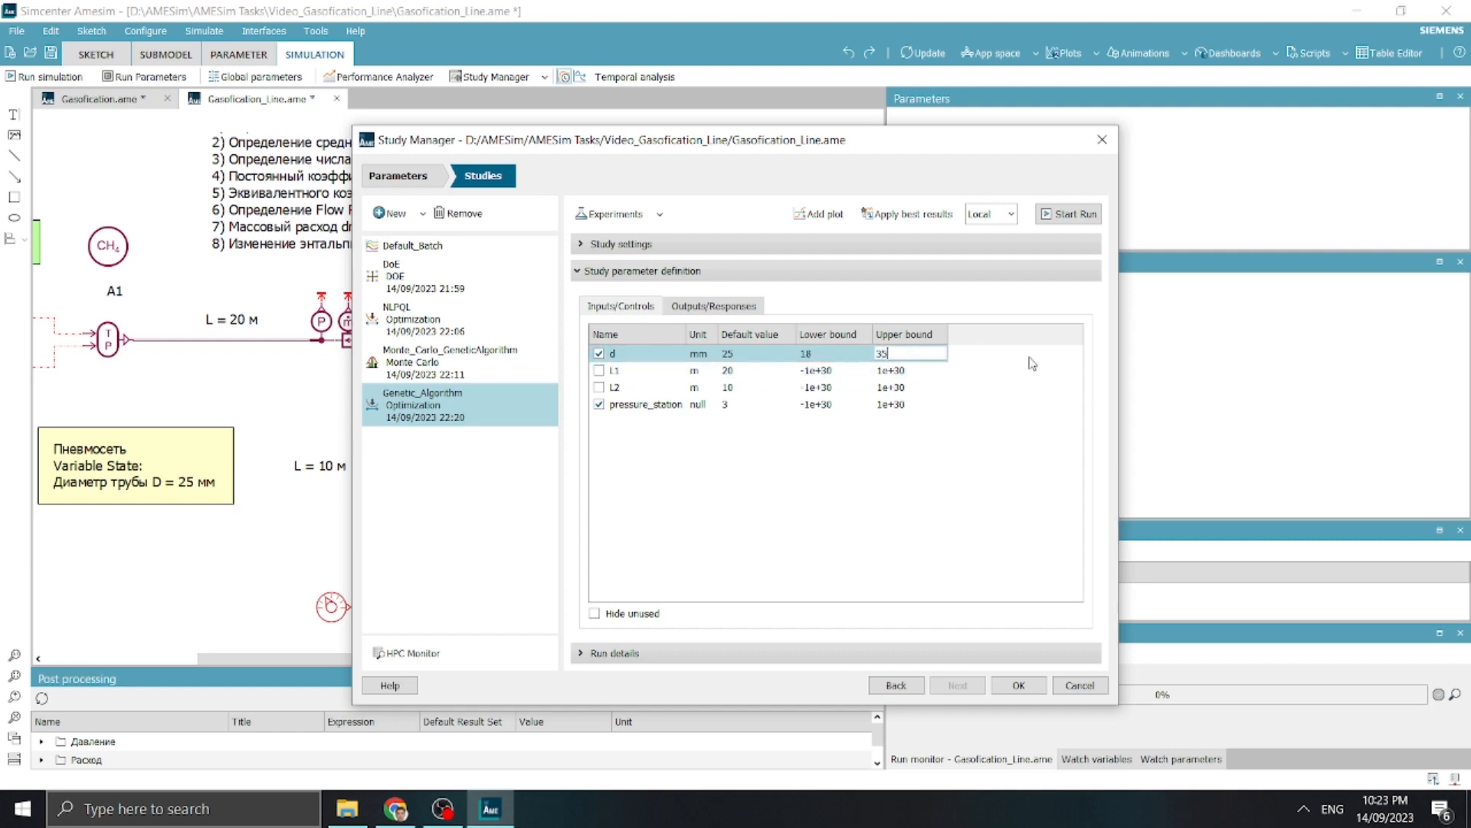
Set the lower bound of pressure_station to 2.5 and its upper bound to 10
{"action": "left_click", "coordinate": [745, 403]}
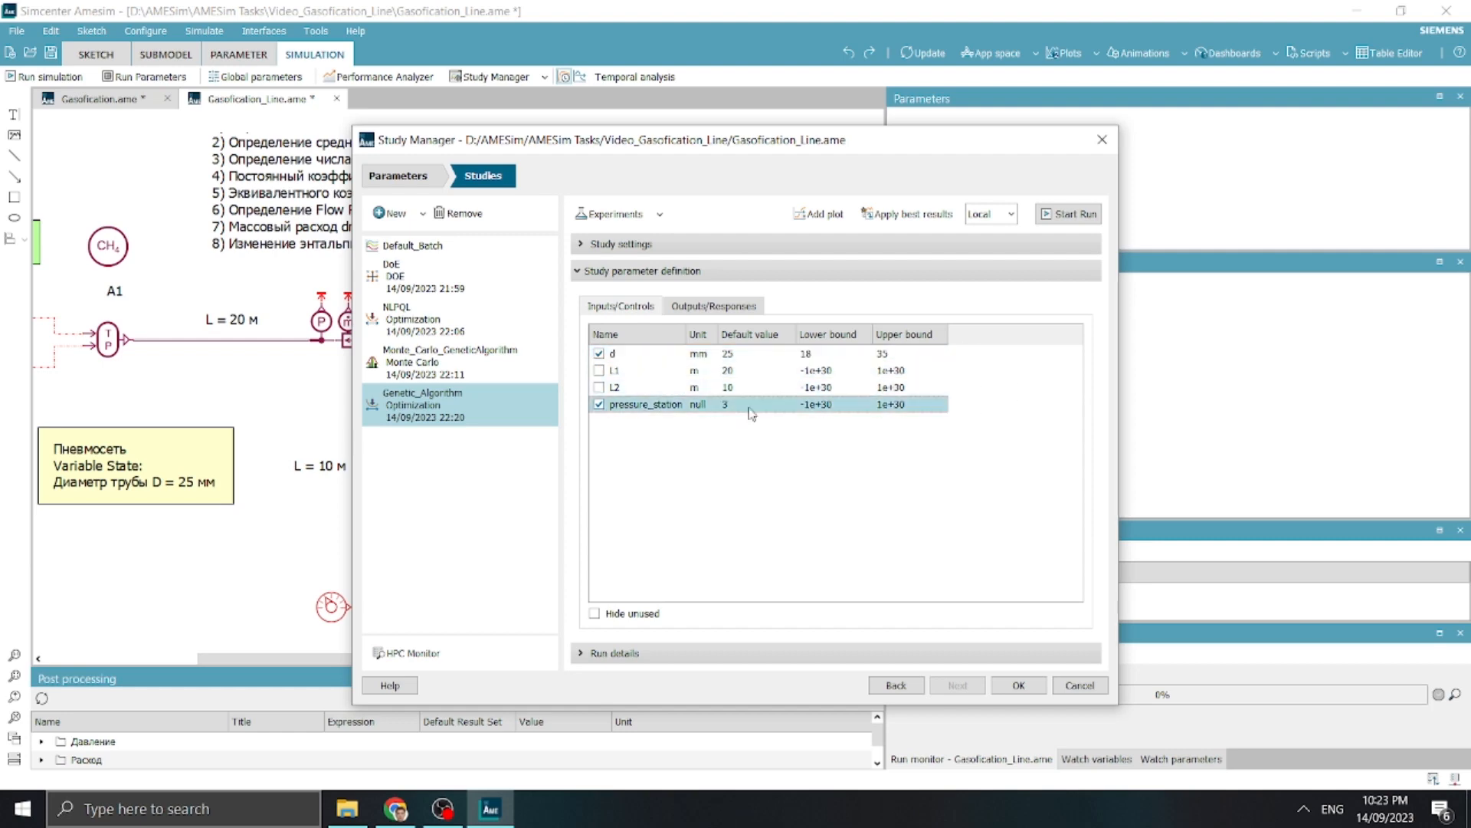
{"action": "double_click", "coordinate": [824, 406]}
{"action": "type", "text": "2.5"}
{"action": "double_click", "coordinate": [901, 407]}
{"action": "type", "text": "10"}
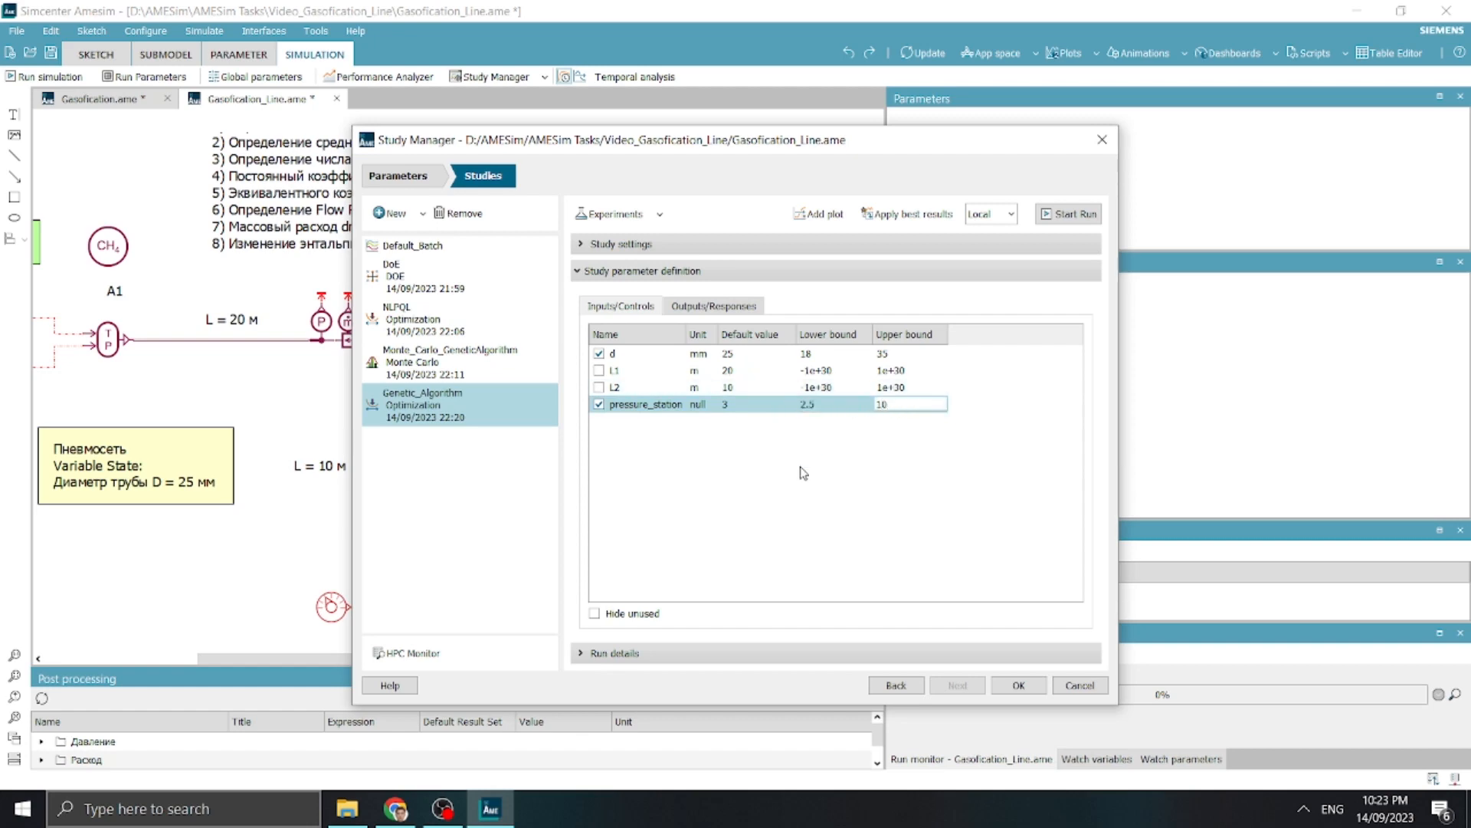
Check the best solution for d and pressure_station in the NLPQL study's run log
{"action": "left_click", "coordinate": [460, 322]}
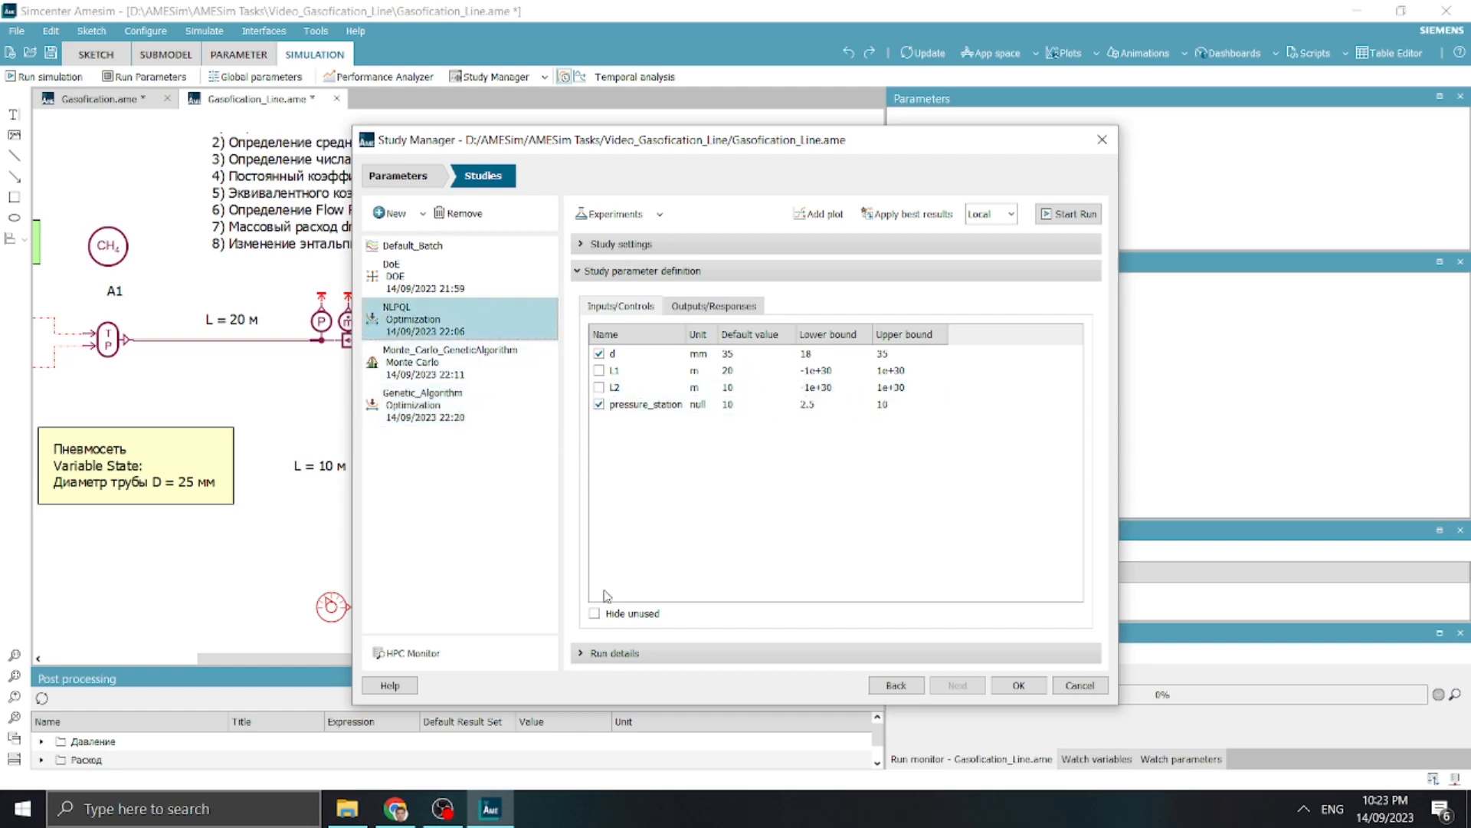
{"action": "left_click", "coordinate": [638, 653]}
{"action": "left_click_drag", "start_coordinate": [619, 535], "coordinate": [635, 535]}
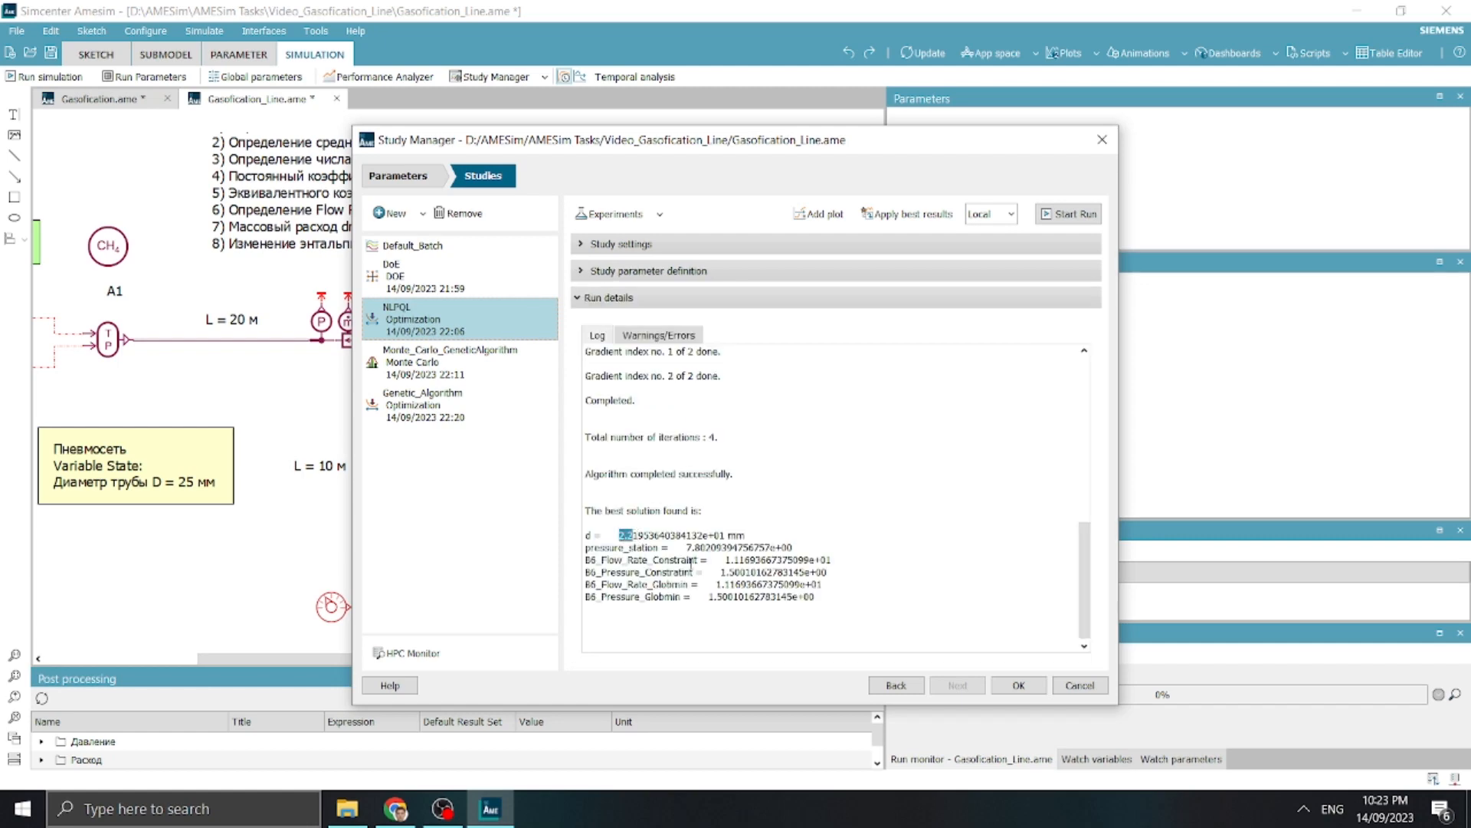
In the Genetic_Algorithm study, set the default values to 22 mm for d and 7.8 for pressure_station
{"action": "left_click", "coordinate": [495, 418]}
{"action": "left_click", "coordinate": [637, 273]}
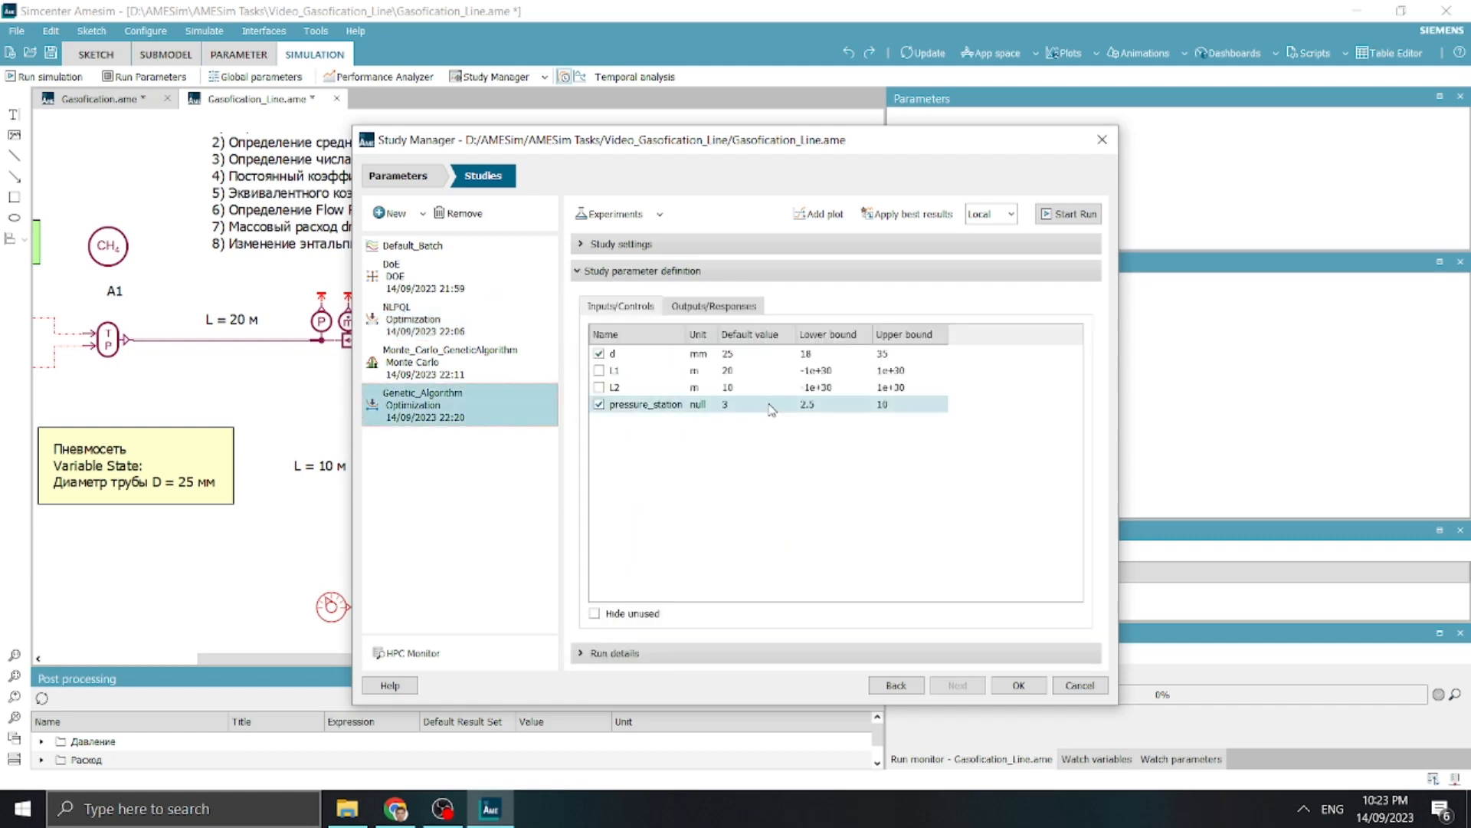
{"action": "double_click", "coordinate": [790, 404]}
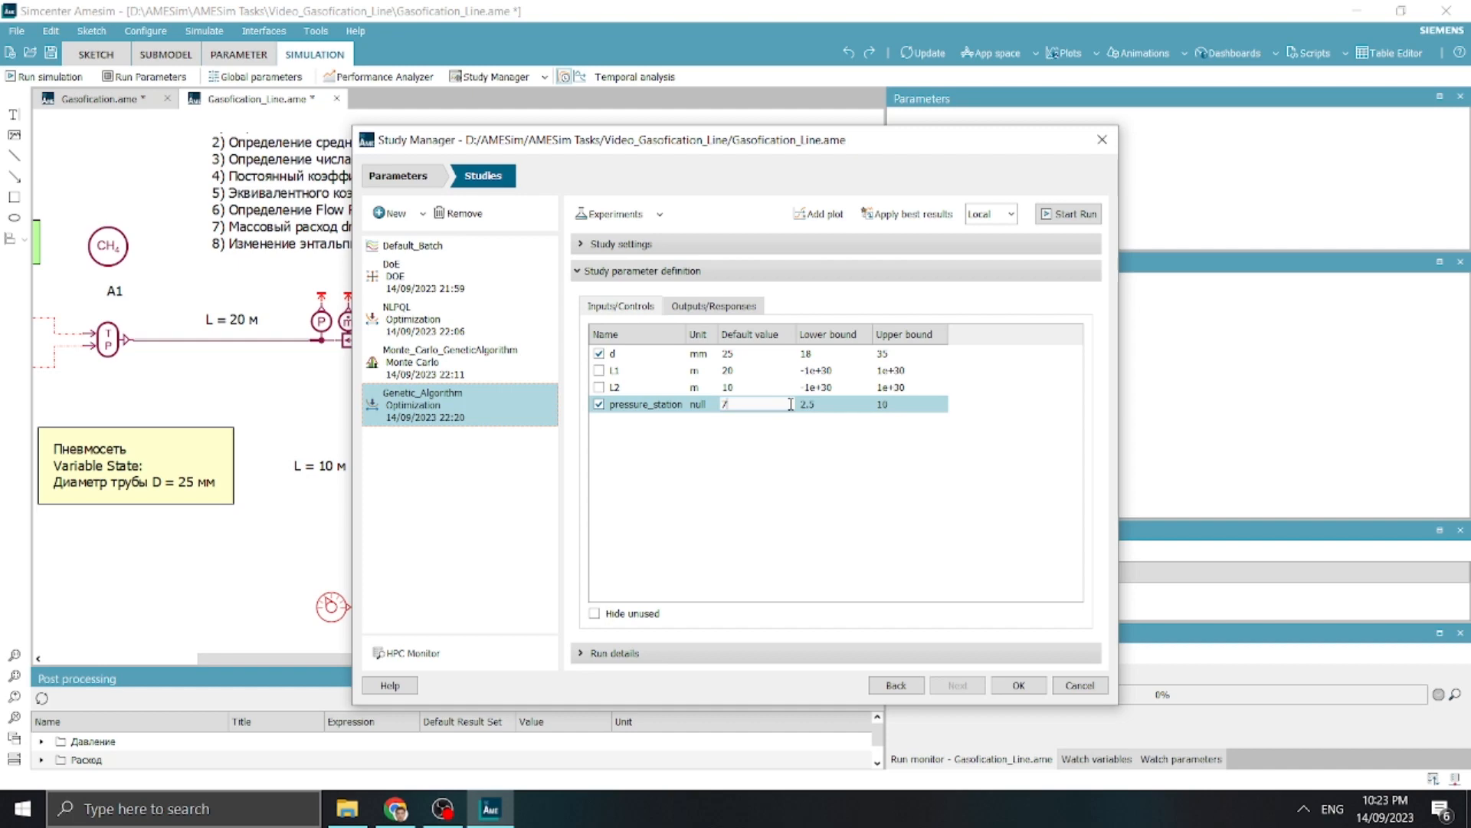
{"action": "key", "text": "Return"}
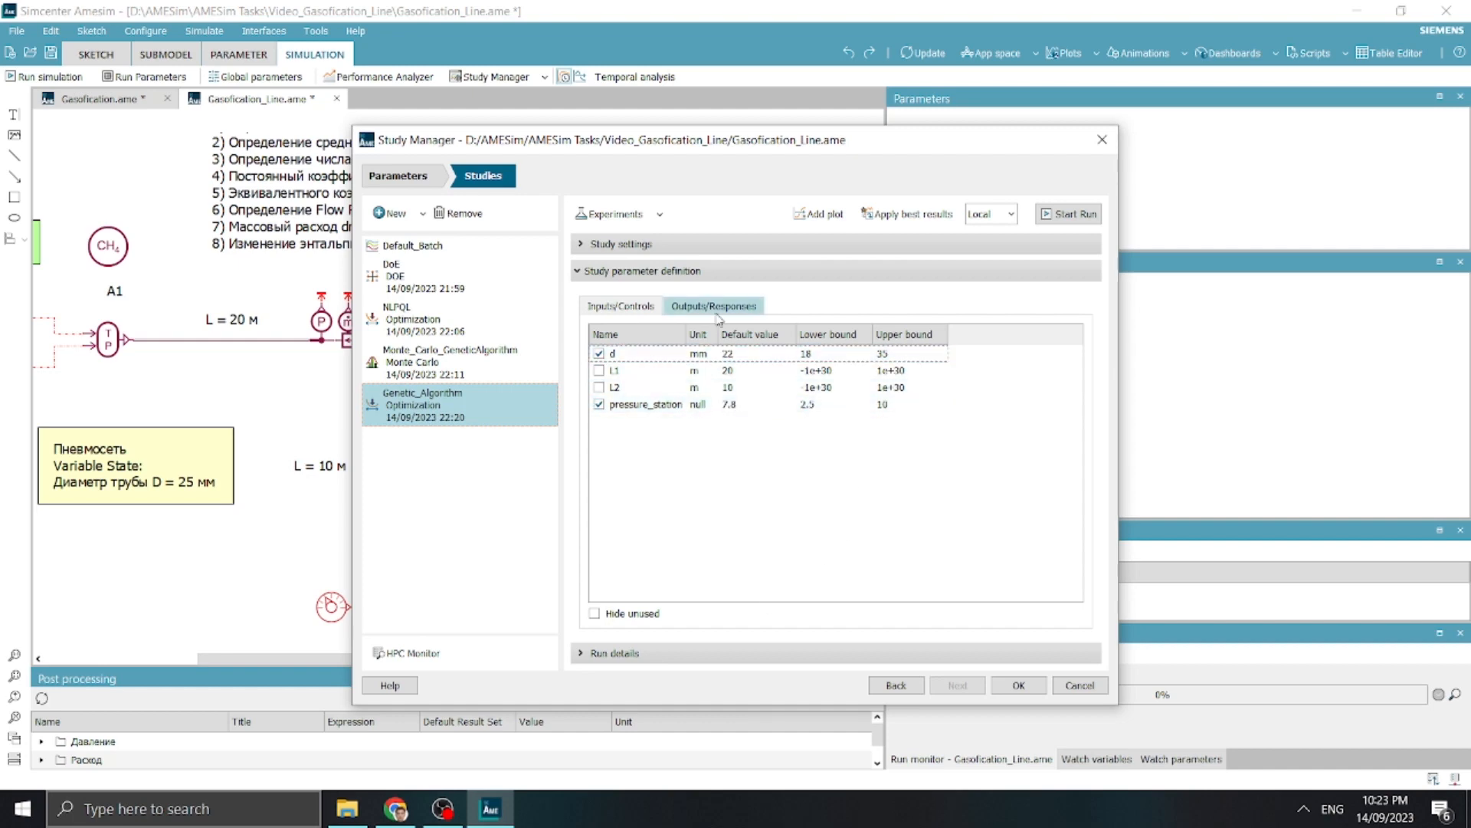
Make B6_Pressure_Globmin the objective and constrain B6_Flow_Rate_Constraint and B6_Pressure_Constraint with lower bounds of 2.2 and 1.5
{"action": "left_click", "coordinate": [713, 306]}
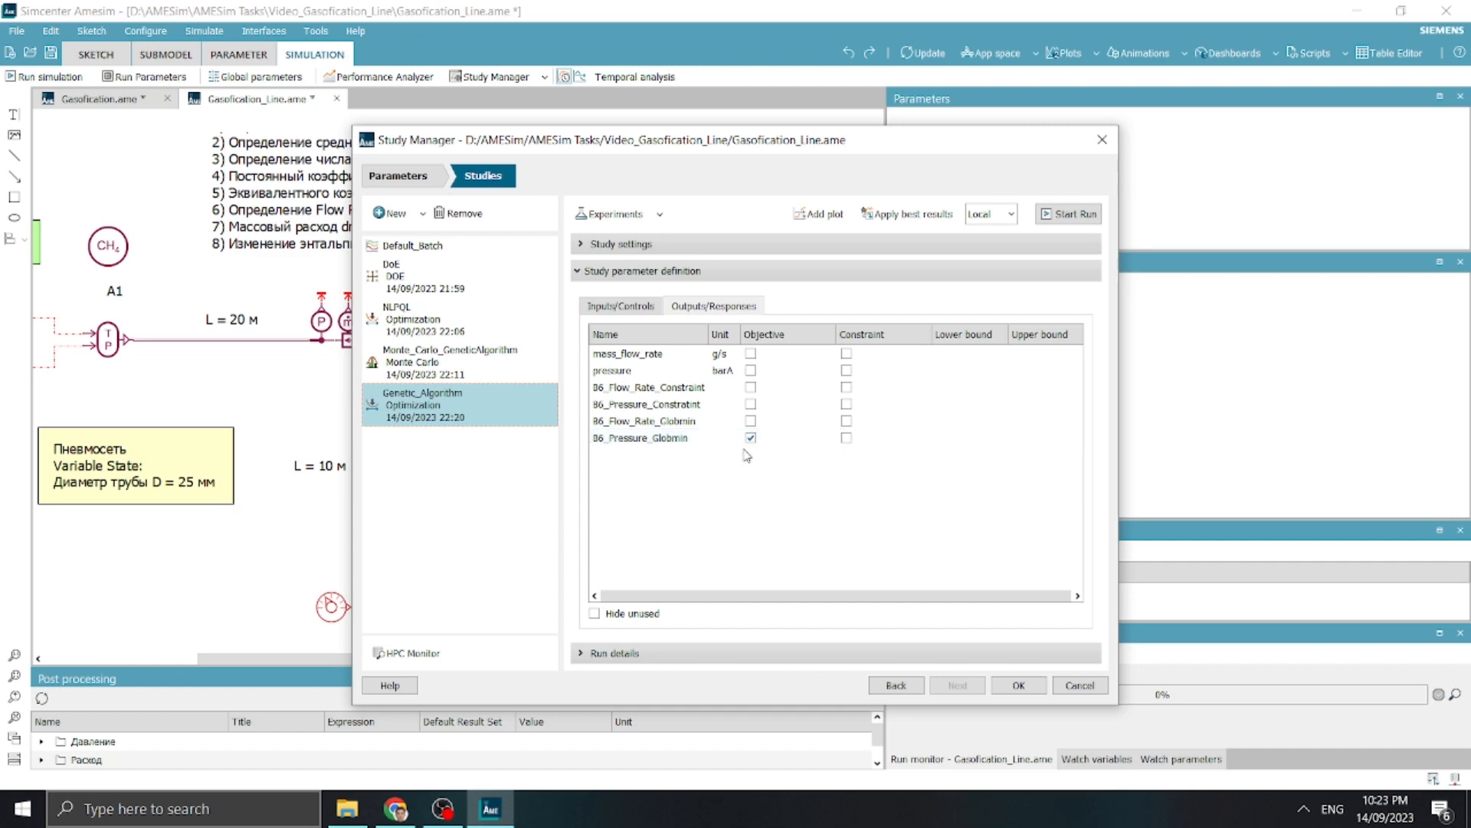
{"action": "left_click", "coordinate": [847, 404]}
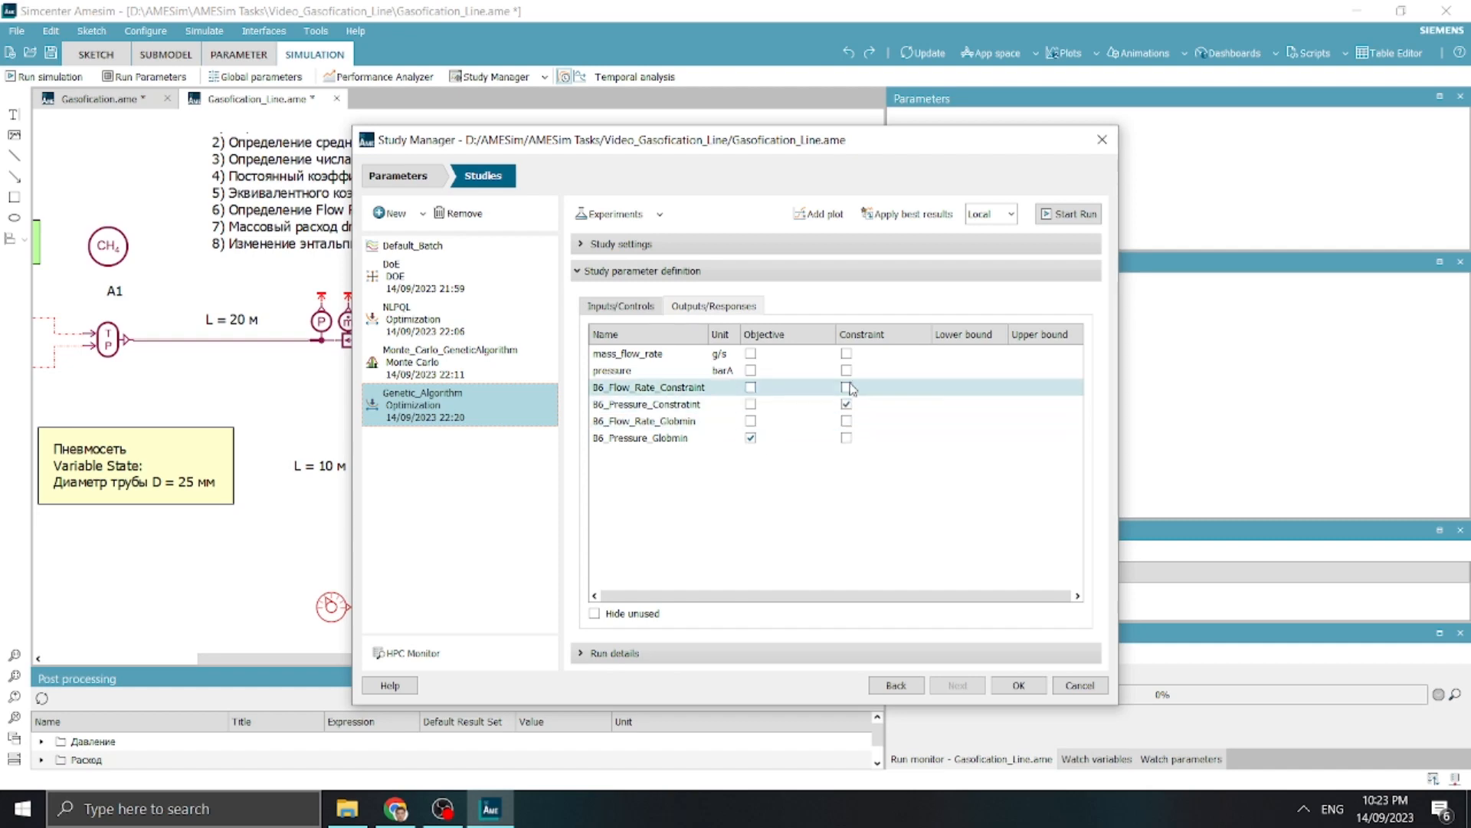
{"action": "double_click", "coordinate": [951, 390]}
{"action": "key", "text": "Return"}
{"action": "type", "text": "1.5"}
{"action": "key", "text": "Return"}
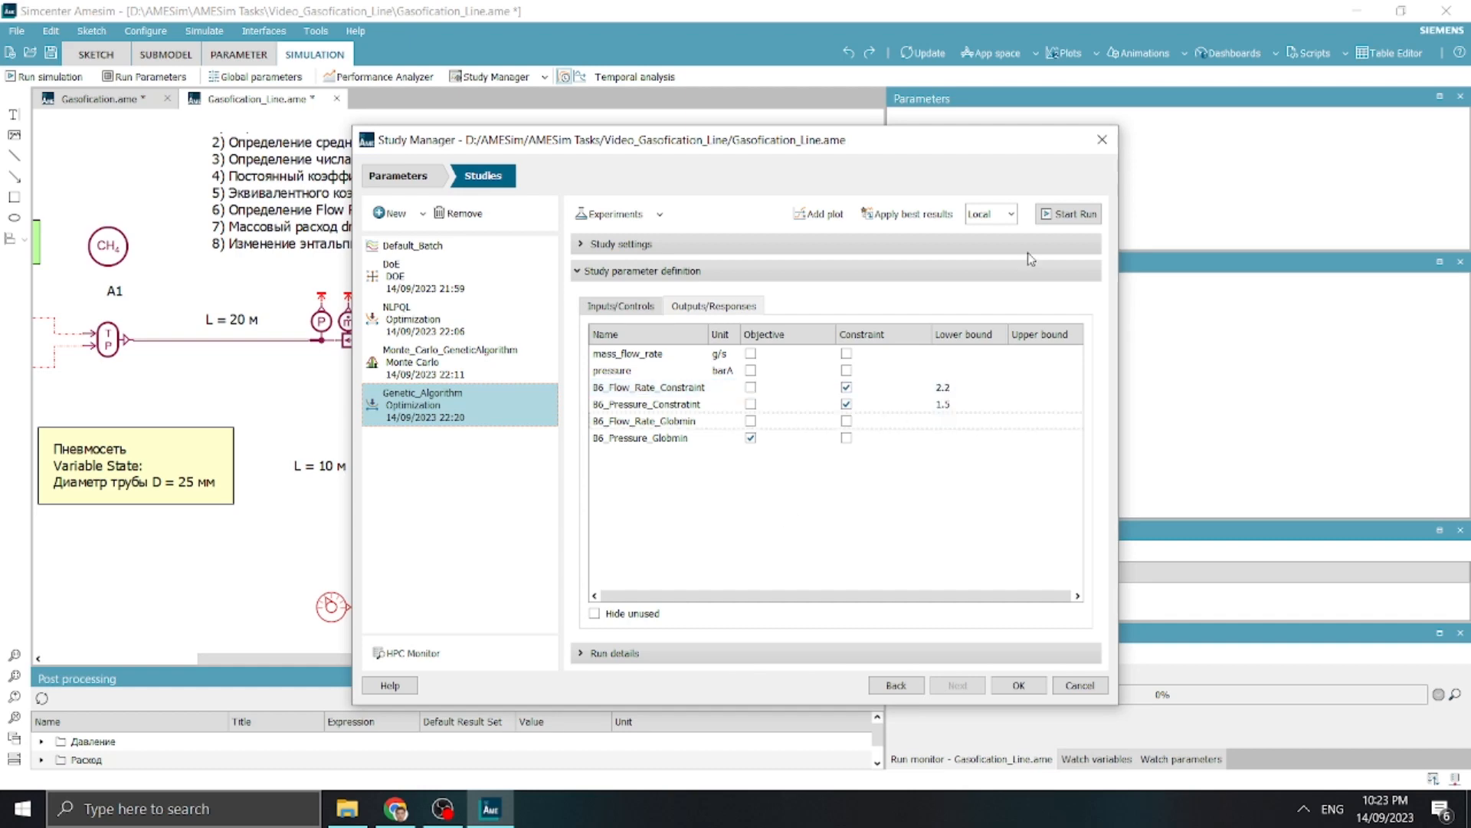
Start the Genetic_Algorithm run and generate a scatter plot of B6_Pressure_Globmin against d
{"action": "left_click", "coordinate": [1068, 215]}
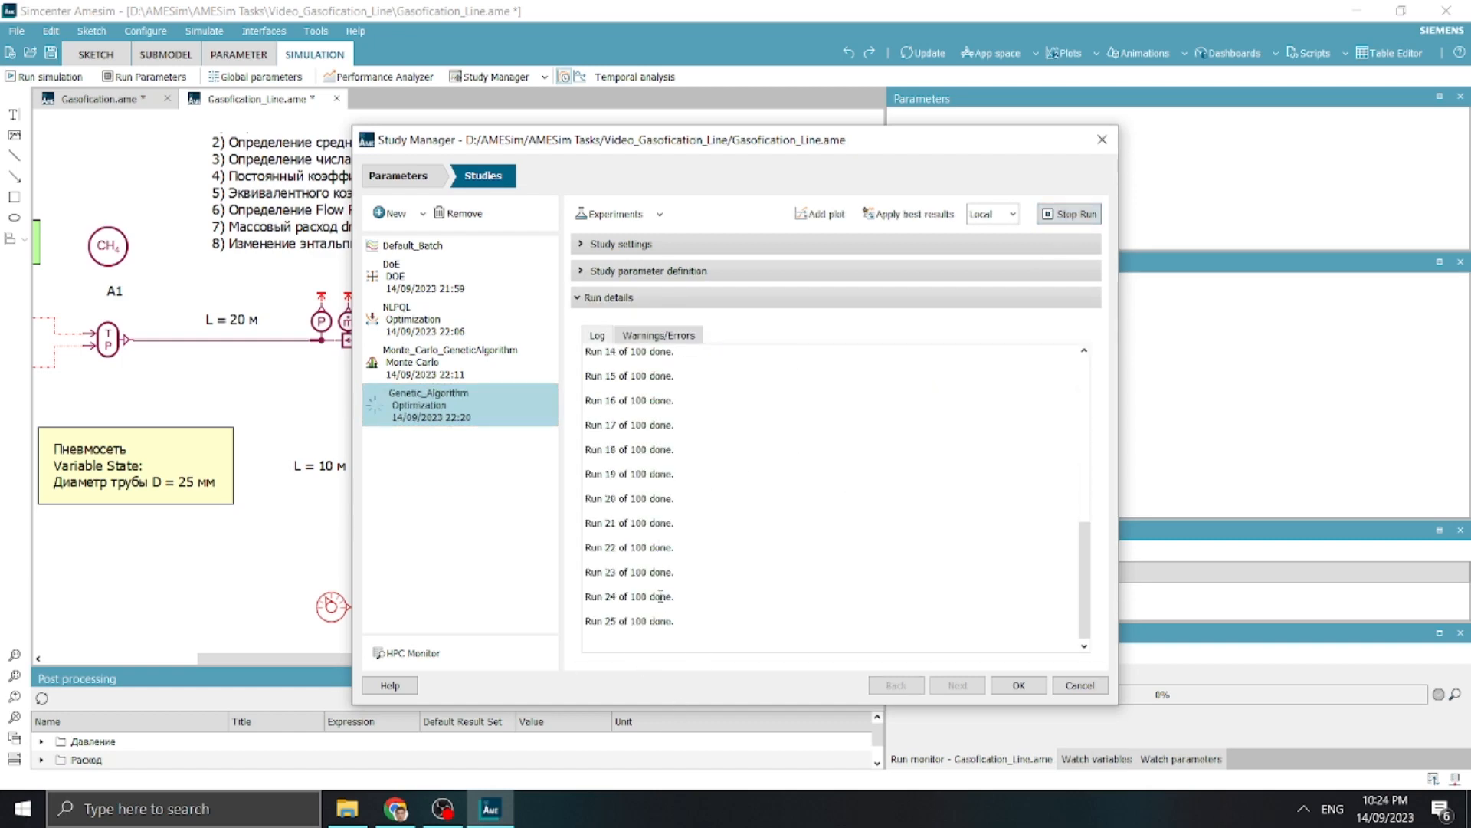
{"action": "left_click", "coordinate": [834, 224]}
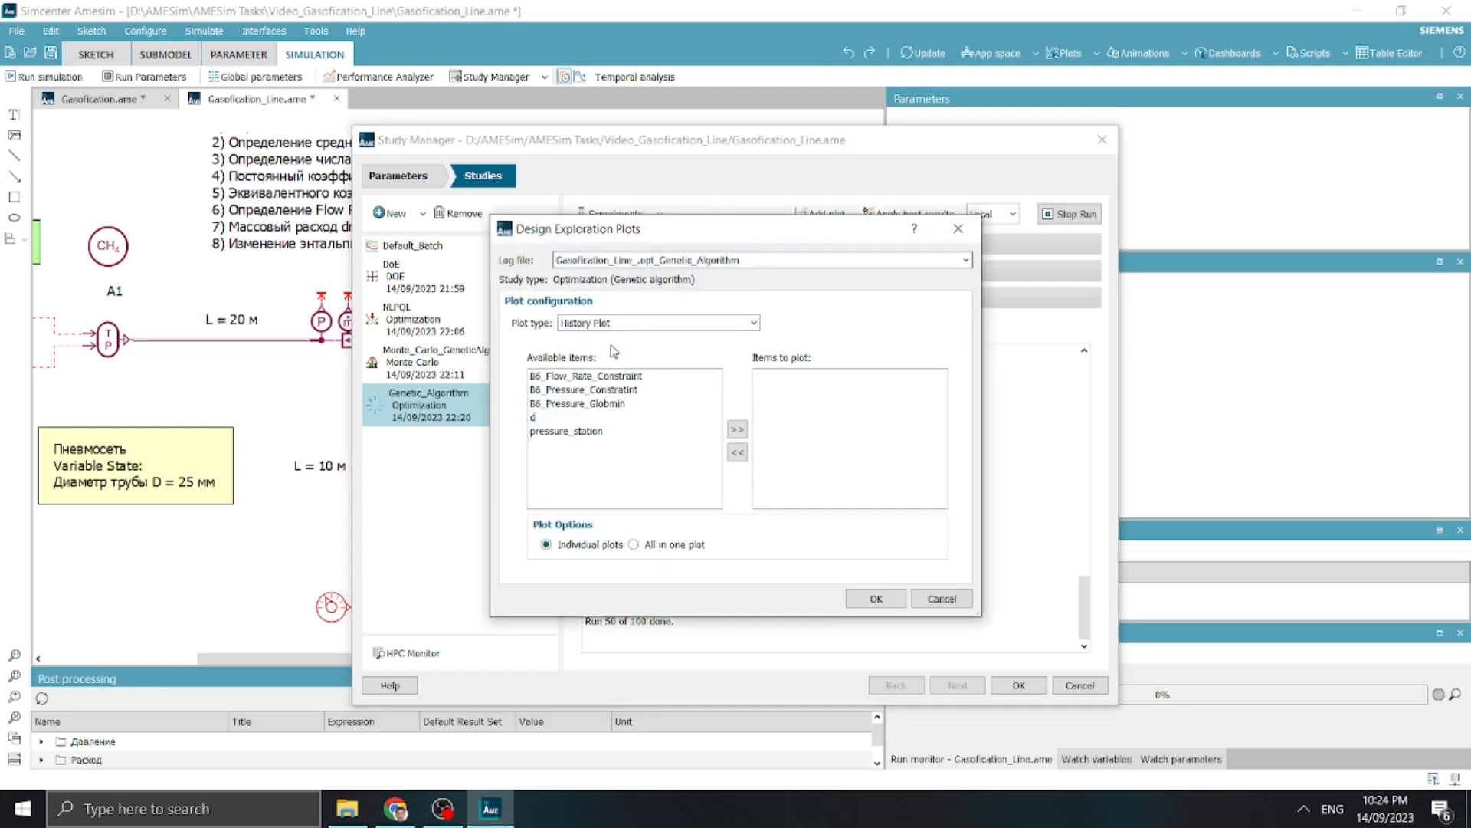
{"action": "left_click", "coordinate": [659, 325]}
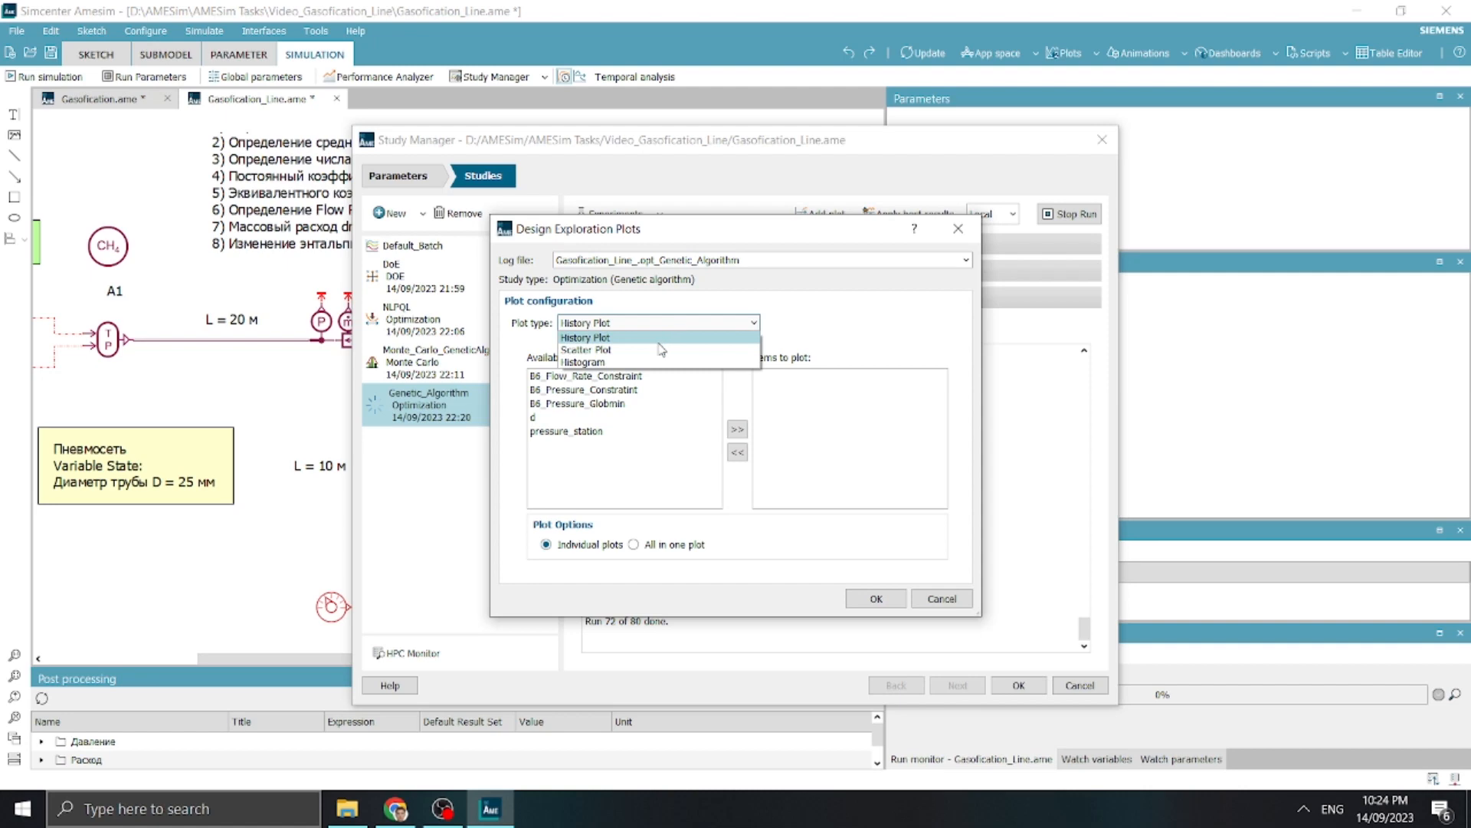
{"action": "left_click", "coordinate": [661, 350]}
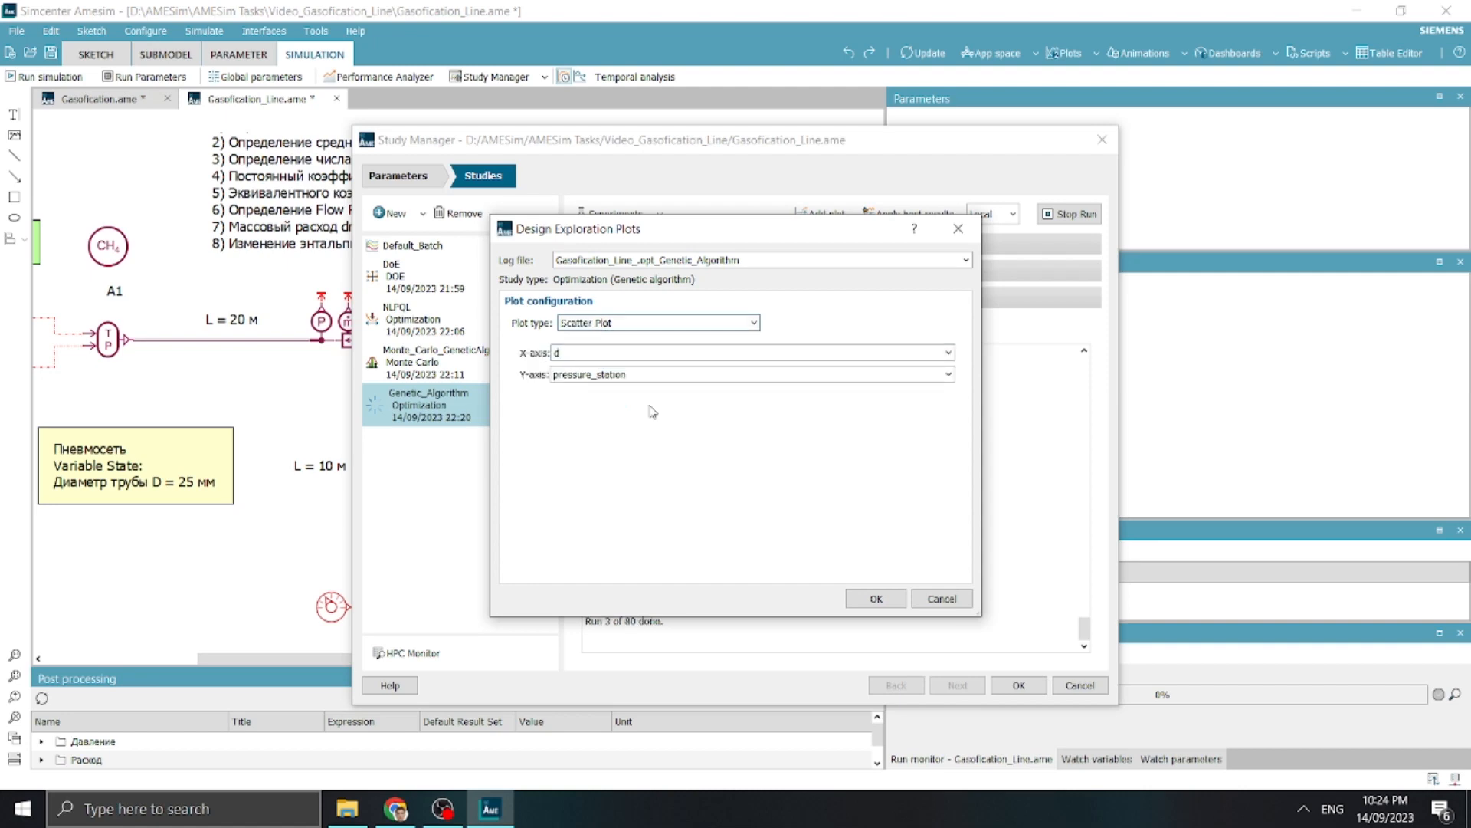
{"action": "left_click", "coordinate": [622, 376]}
{"action": "left_click", "coordinate": [636, 439]}
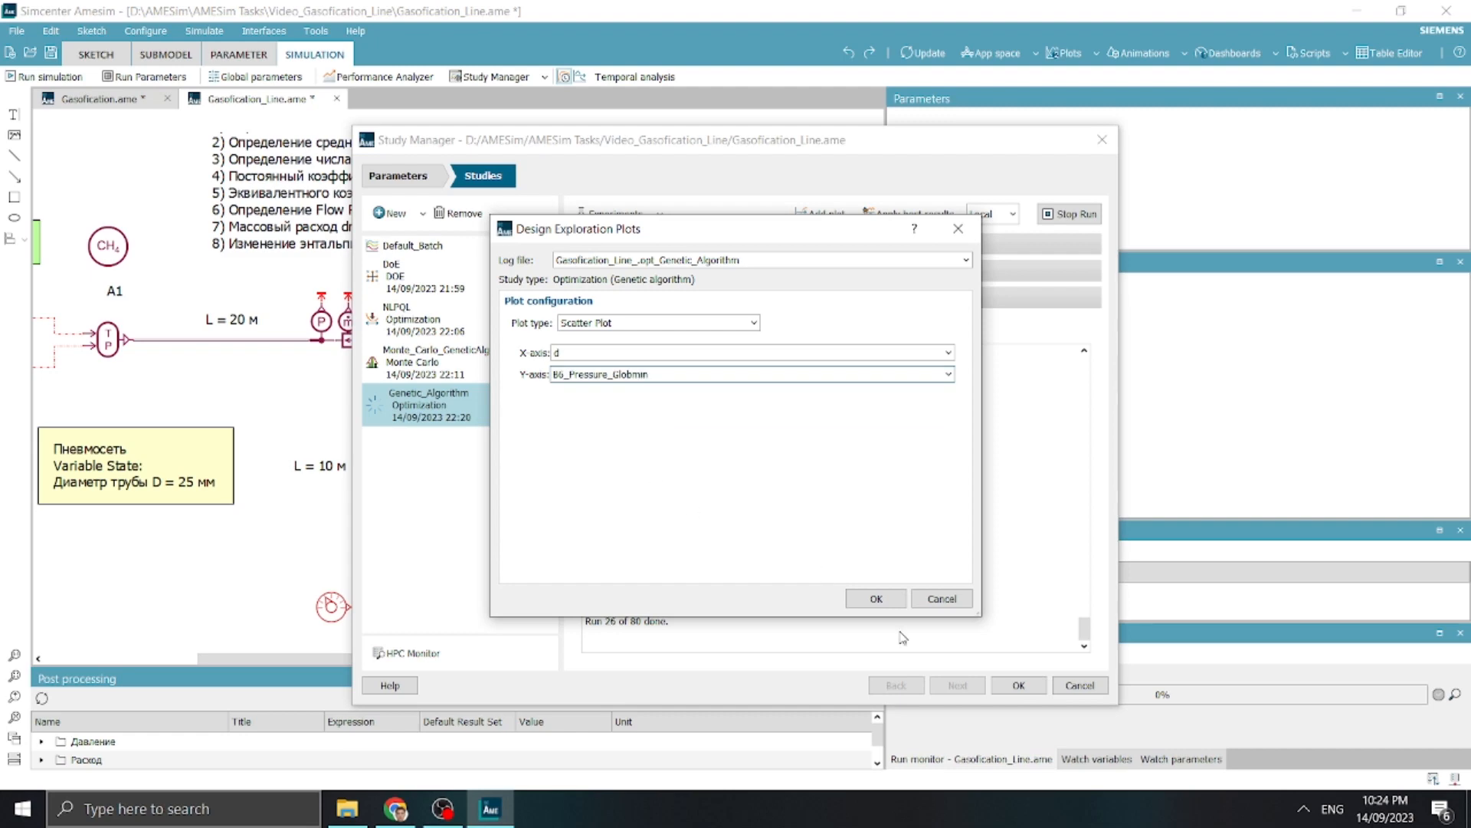
{"action": "left_click", "coordinate": [877, 598]}
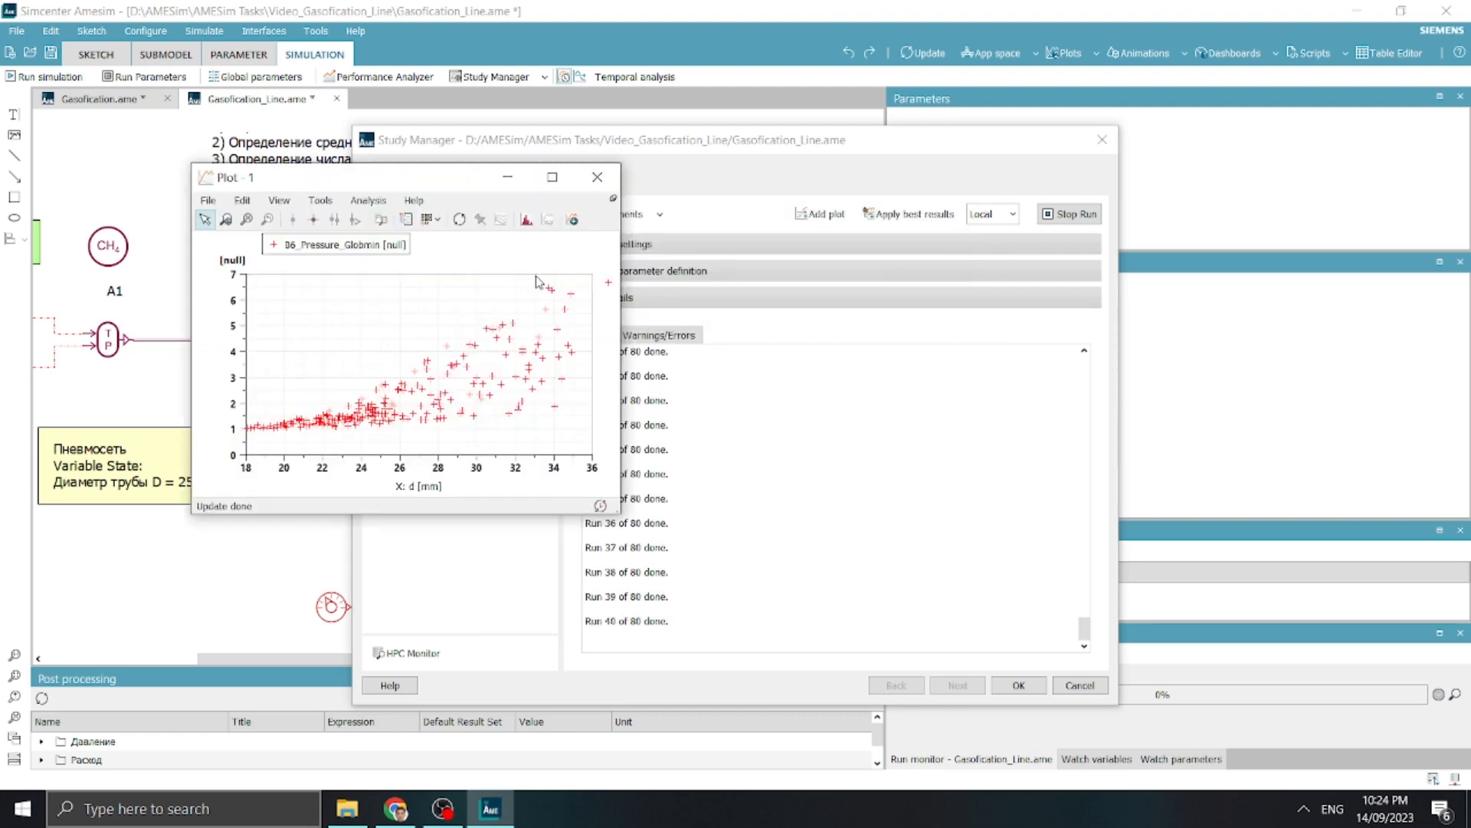
Change the scatter plot's type to bubbles of varying size
{"action": "right_click", "coordinate": [440, 301]}
{"action": "mouse_move", "coordinate": [524, 337]}
{"action": "left_click", "coordinate": [595, 459]}
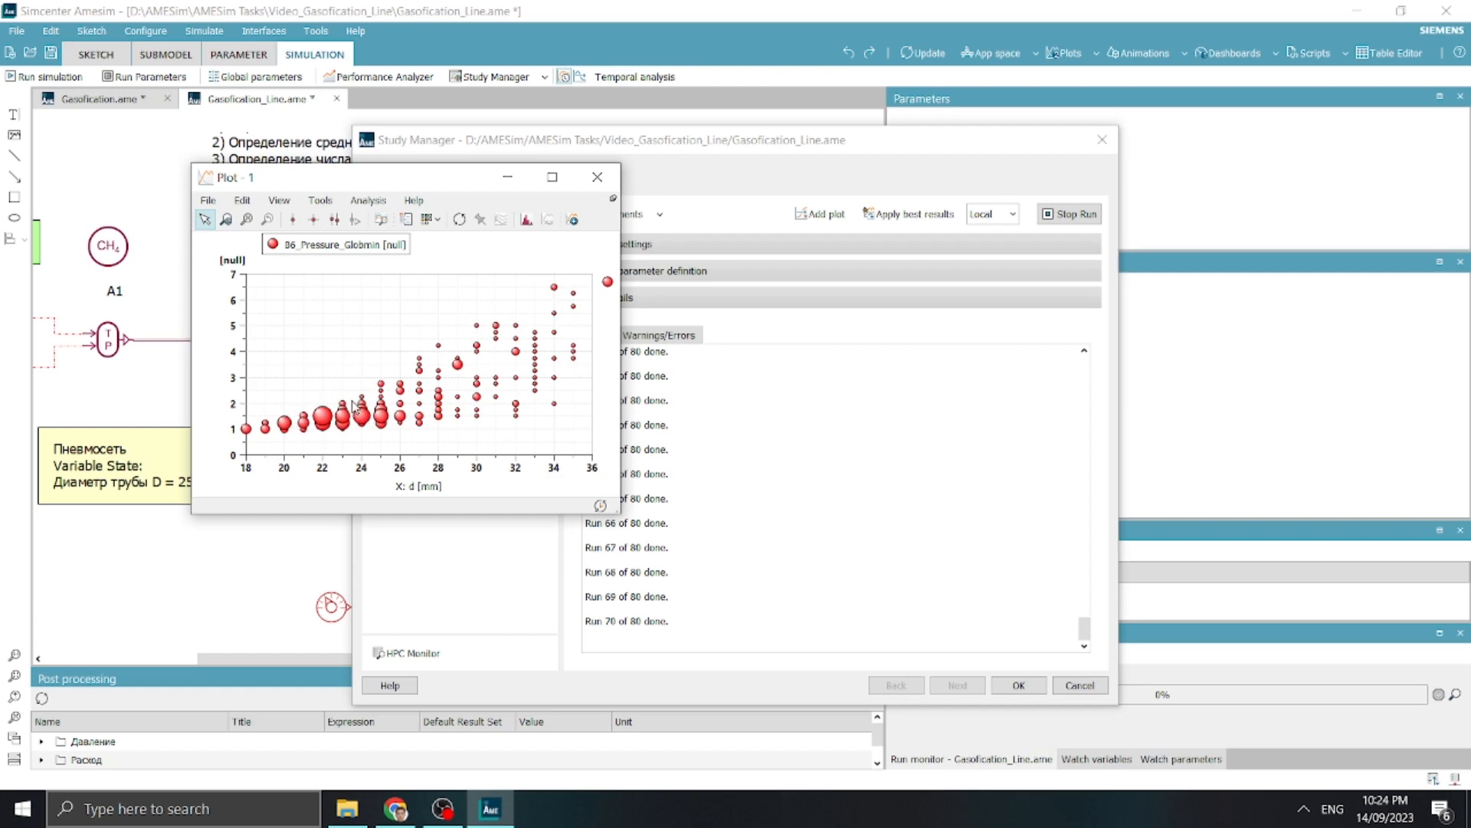
Generate a scatter plot of B6_Pressure_Globmin against pressure_station from the Genetic_Algorithm study
{"action": "left_click", "coordinate": [820, 214]}
{"action": "left_click", "coordinate": [648, 323]}
{"action": "left_click", "coordinate": [646, 349]}
{"action": "left_click", "coordinate": [625, 374]}
{"action": "left_click", "coordinate": [636, 387]}
{"action": "left_click", "coordinate": [636, 375]}
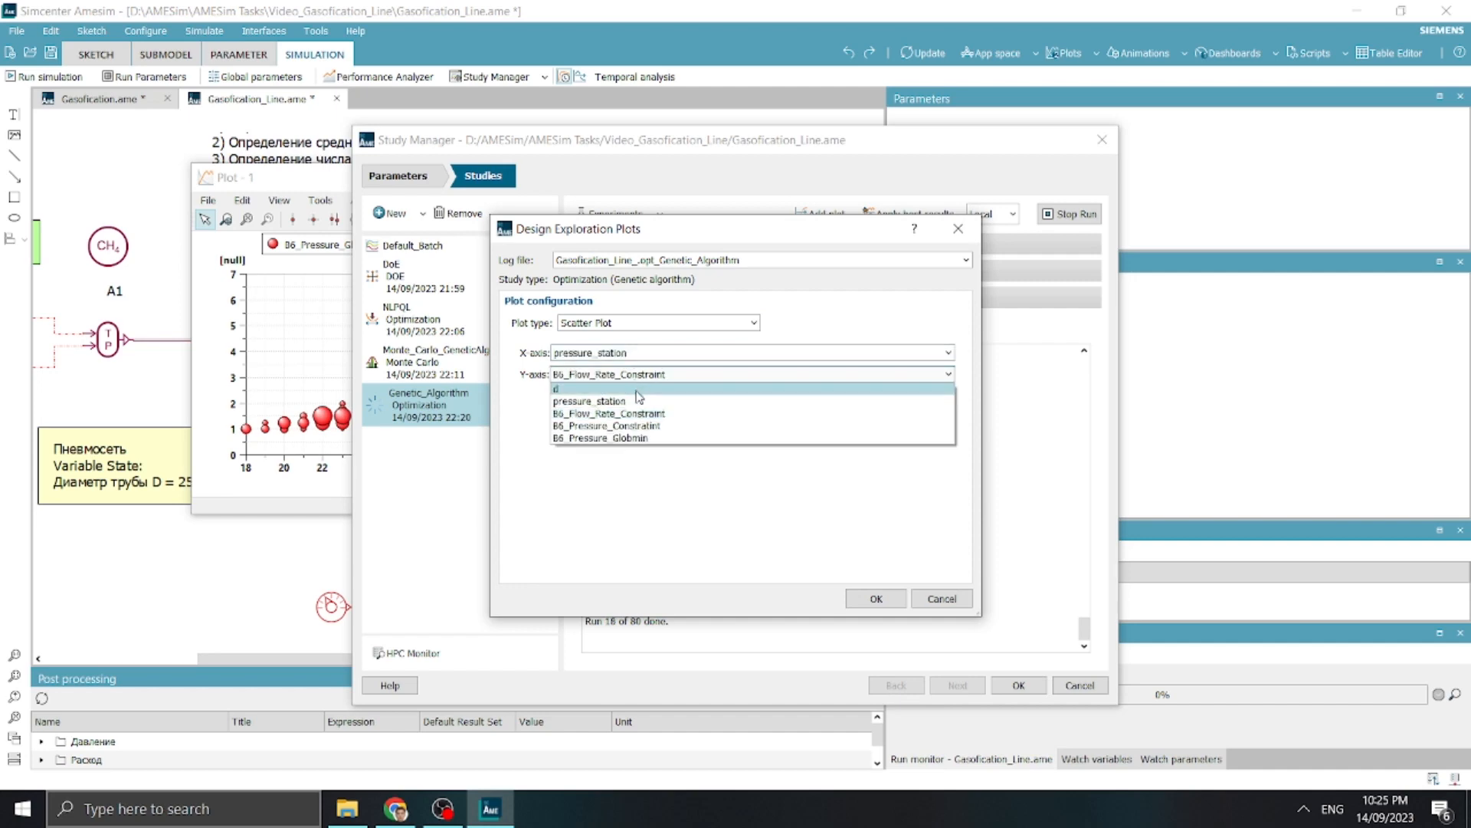
{"action": "left_click", "coordinate": [630, 437]}
{"action": "left_click", "coordinate": [875, 599]}
Move the new B6_Pressure_Globmin plot clear of the first one and change its type to bubbles of varying size
{"action": "left_click_drag", "start_coordinate": [419, 184], "coordinate": [1191, 166]}
{"action": "right_click", "coordinate": [800, 287]}
{"action": "mouse_move", "coordinate": [841, 322]}
{"action": "left_click", "coordinate": [988, 446]}
Generate a scatter plot of B6_Flow_Rate_Constraint against d for the Genetic_Algorithm study
{"action": "left_click", "coordinate": [820, 215]}
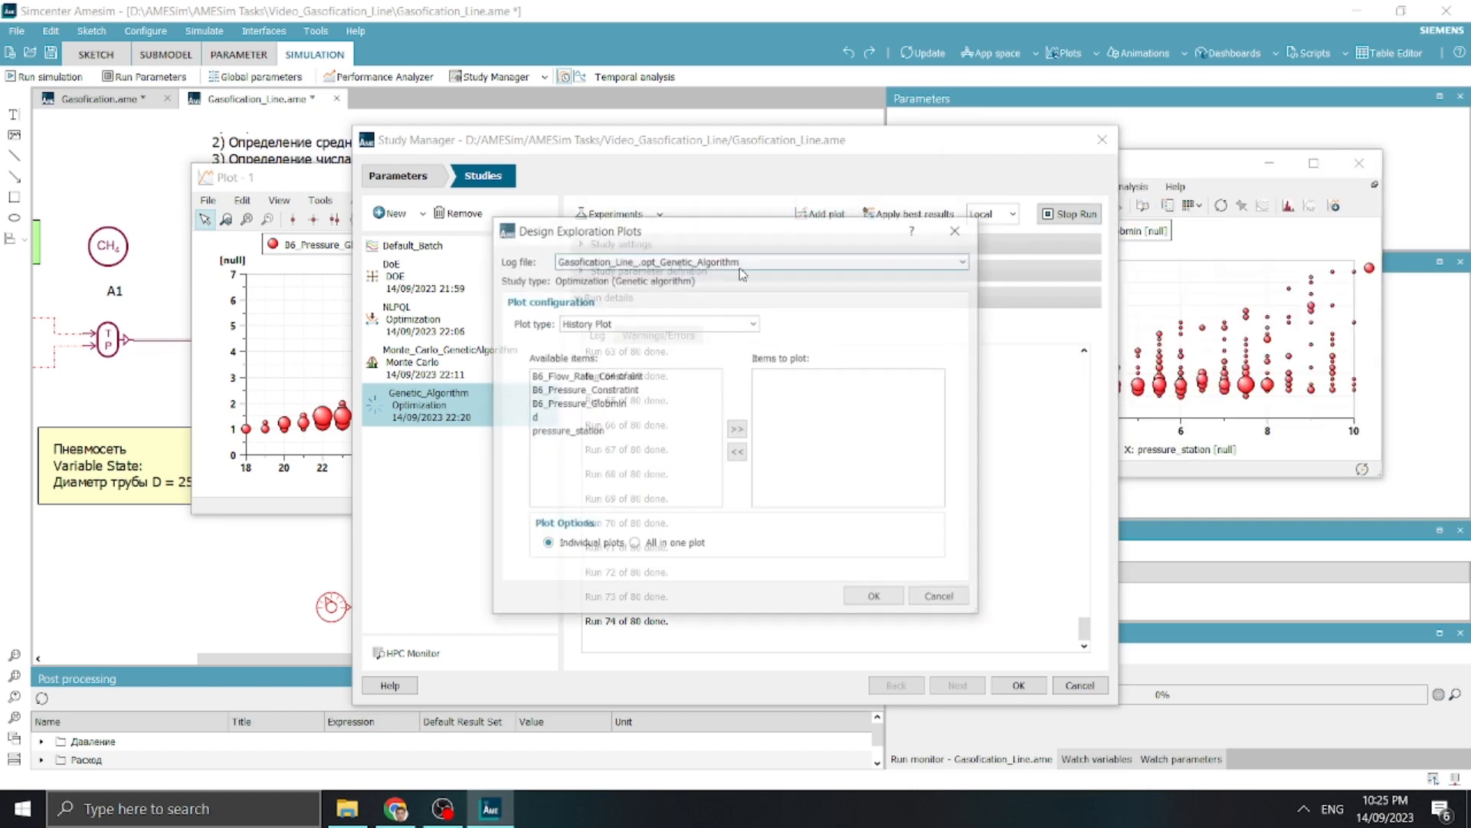
{"action": "left_click", "coordinate": [652, 323]}
{"action": "left_click", "coordinate": [650, 343]}
{"action": "left_click", "coordinate": [628, 352]}
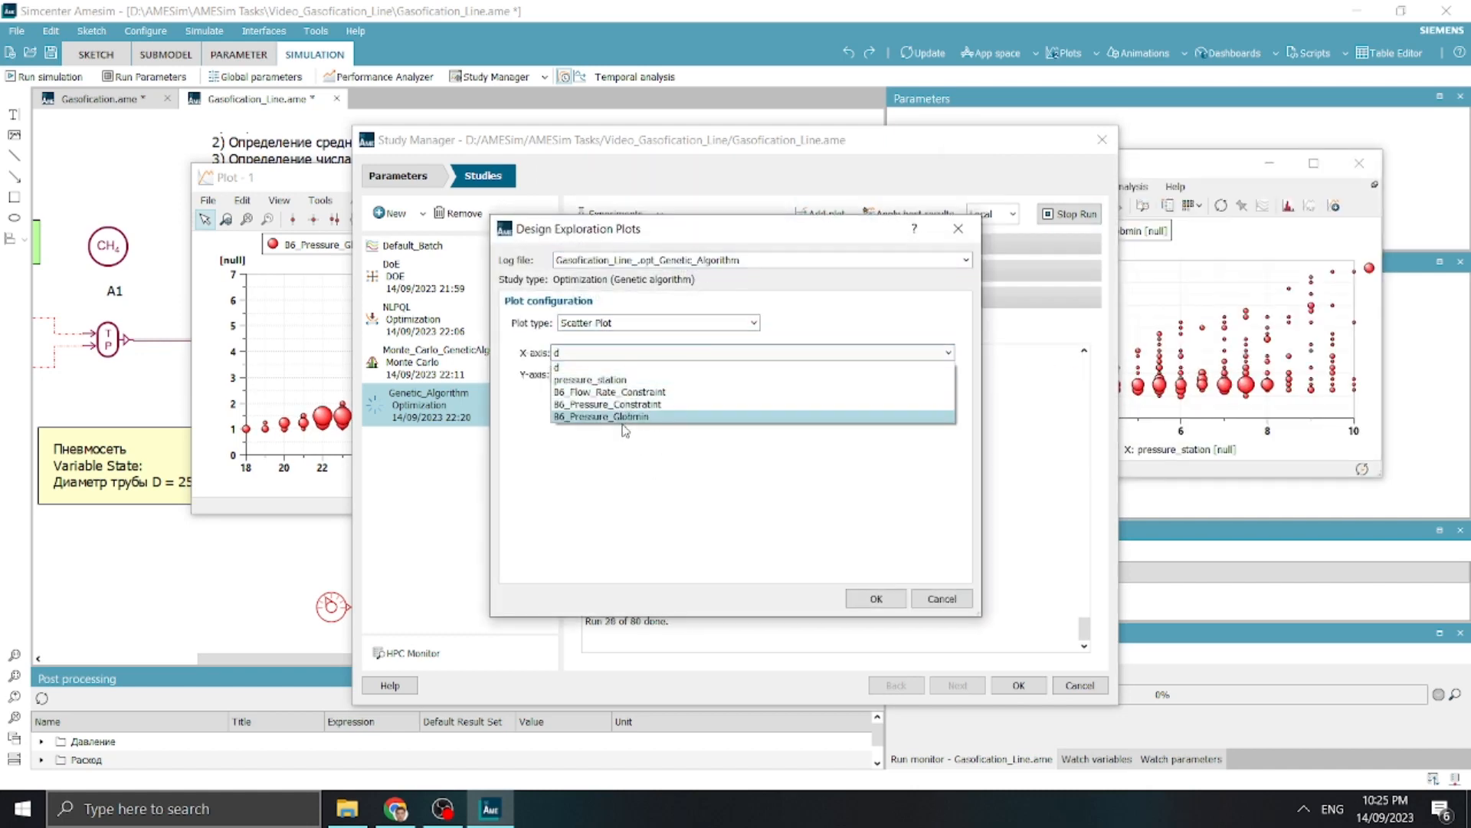
{"action": "left_click", "coordinate": [583, 367]}
{"action": "left_click", "coordinate": [613, 374]}
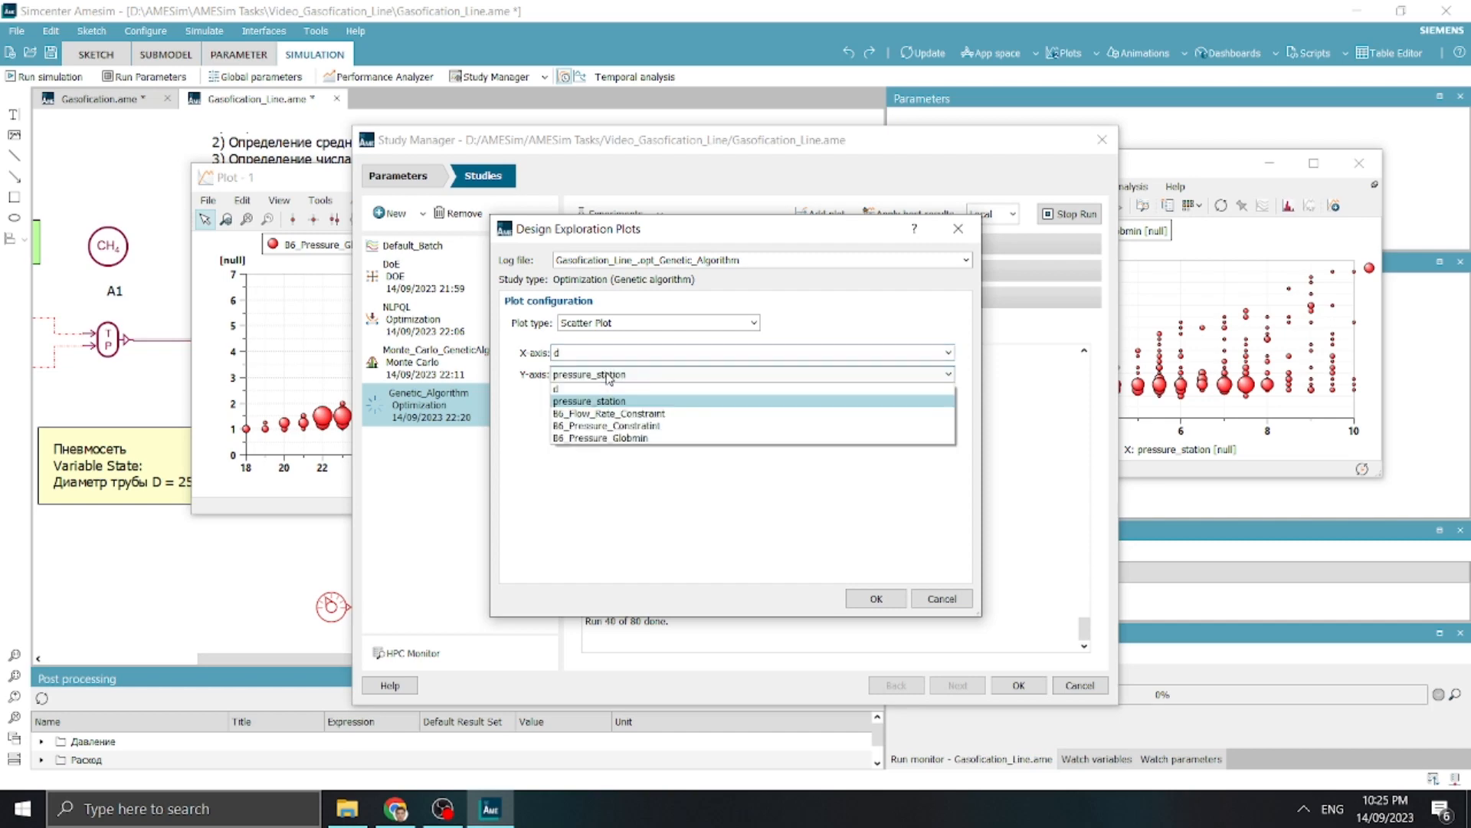
{"action": "left_click", "coordinate": [633, 415]}
{"action": "left_click", "coordinate": [869, 599]}
Generate a scatter plot of B6_Flow_Rate_Constraint against pressure_station for the same study
{"action": "left_click", "coordinate": [823, 214]}
{"action": "left_click", "coordinate": [657, 324]}
{"action": "left_click", "coordinate": [656, 345]}
{"action": "left_click", "coordinate": [624, 353]}
{"action": "left_click", "coordinate": [612, 382]}
{"action": "left_click", "coordinate": [612, 376]}
{"action": "left_click", "coordinate": [651, 426]}
{"action": "left_click", "coordinate": [625, 374]}
{"action": "left_click", "coordinate": [626, 415]}
{"action": "left_click", "coordinate": [875, 599]}
Separate the two B6_Flow_Rate_Constraint plots and change both to bubbles of varying size
{"action": "left_click_drag", "start_coordinate": [373, 178], "coordinate": [932, 333]}
{"action": "left_click_drag", "start_coordinate": [306, 178], "coordinate": [375, 379]}
{"action": "right_click", "coordinate": [450, 557]}
{"action": "mouse_move", "coordinate": [508, 591]}
{"action": "left_click", "coordinate": [632, 715]}
{"action": "right_click", "coordinate": [995, 497]}
{"action": "mouse_move", "coordinate": [1051, 531]}
{"action": "left_click", "coordinate": [1161, 652]}
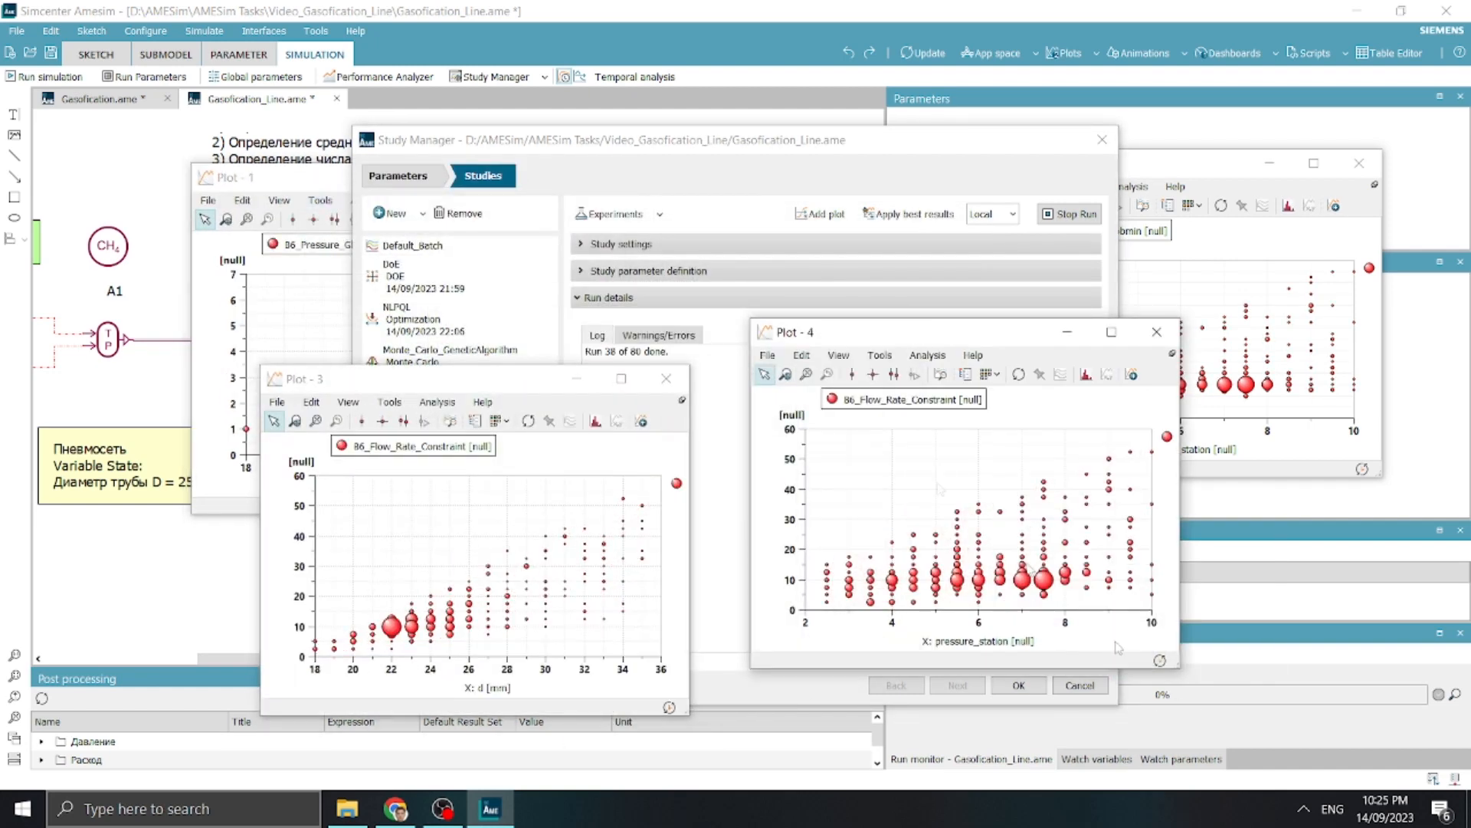
Arrange the four bubble plots in a two-by-two grid, with the B6_Pressure_Globmin plots above the B6_Flow_Rate_Constraint plots
{"action": "left_click_drag", "start_coordinate": [908, 336], "coordinate": [927, 397]}
{"action": "left_click_drag", "start_coordinate": [280, 177], "coordinate": [408, 47]}
{"action": "left_click_drag", "start_coordinate": [298, 375], "coordinate": [347, 405]}
{"action": "left_click_drag", "start_coordinate": [1200, 163], "coordinate": [1012, 55]}
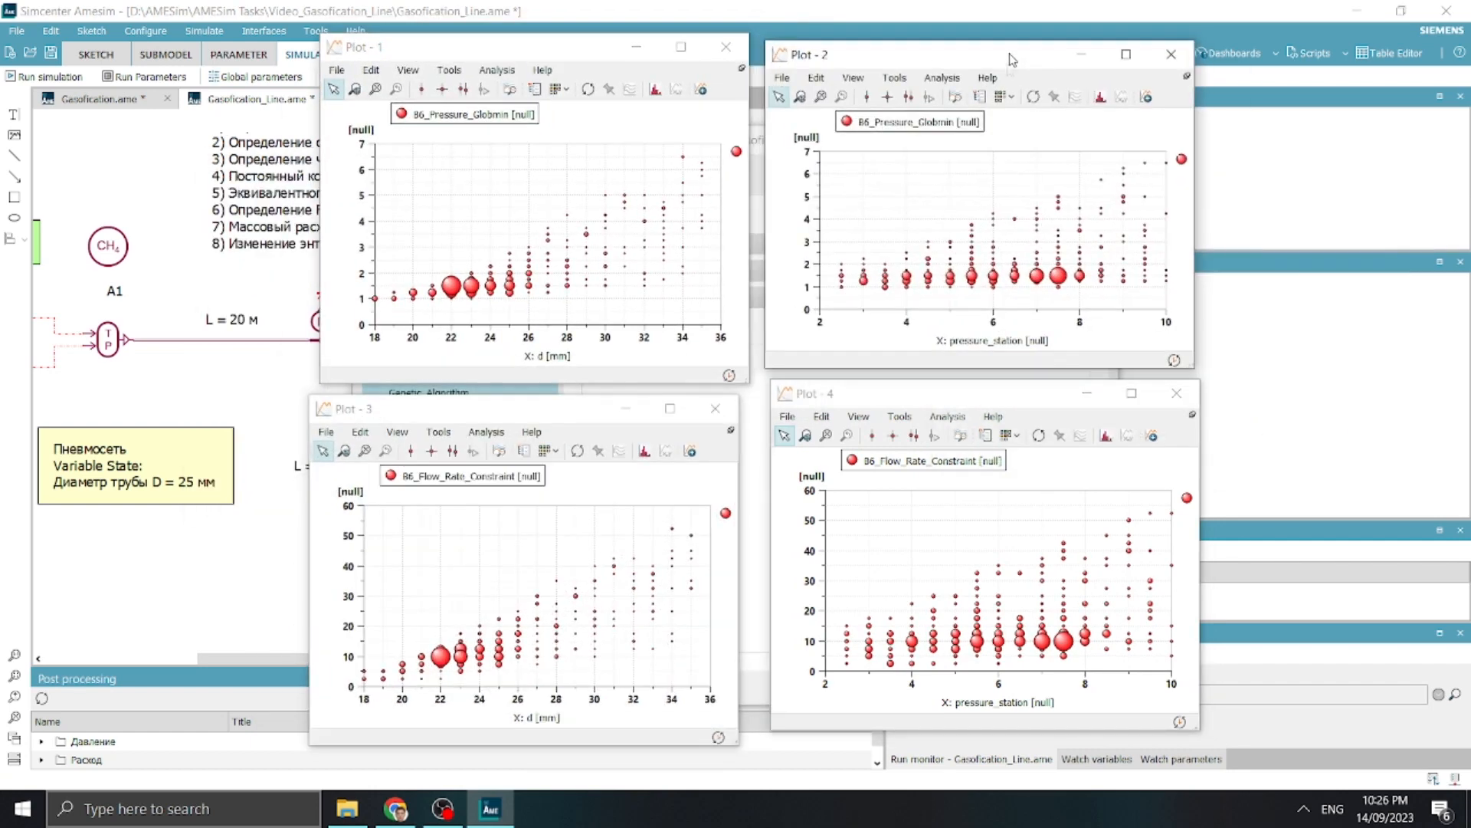
{"action": "left_click_drag", "start_coordinate": [874, 393], "coordinate": [873, 386]}
{"action": "left_click_drag", "start_coordinate": [561, 415], "coordinate": [316, 372]}
{"action": "left_click_drag", "start_coordinate": [860, 389], "coordinate": [1177, 366]}
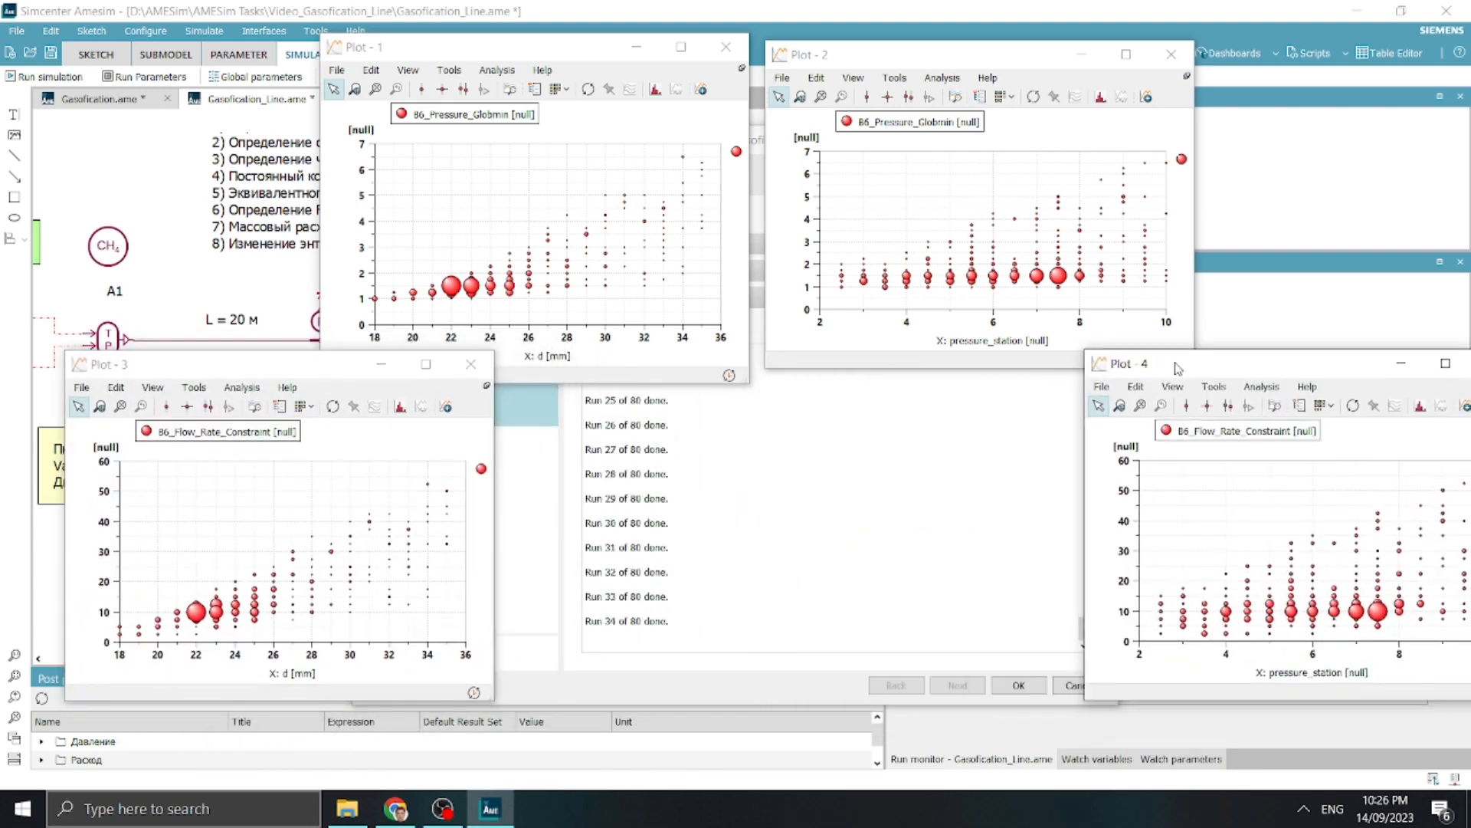
{"action": "left_click_drag", "start_coordinate": [229, 364], "coordinate": [481, 406]}
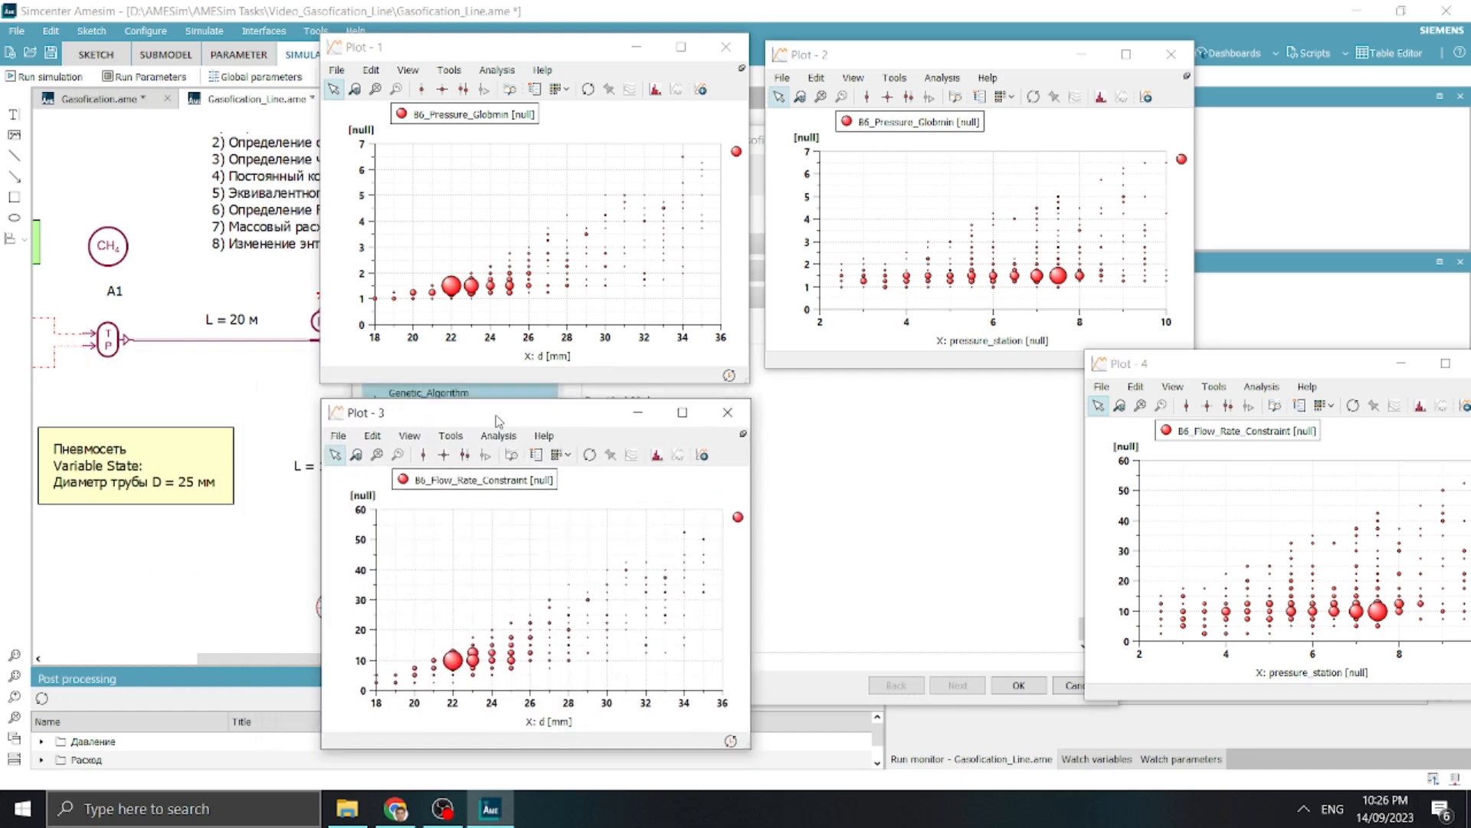
{"action": "left_click_drag", "start_coordinate": [1196, 363], "coordinate": [880, 395]}
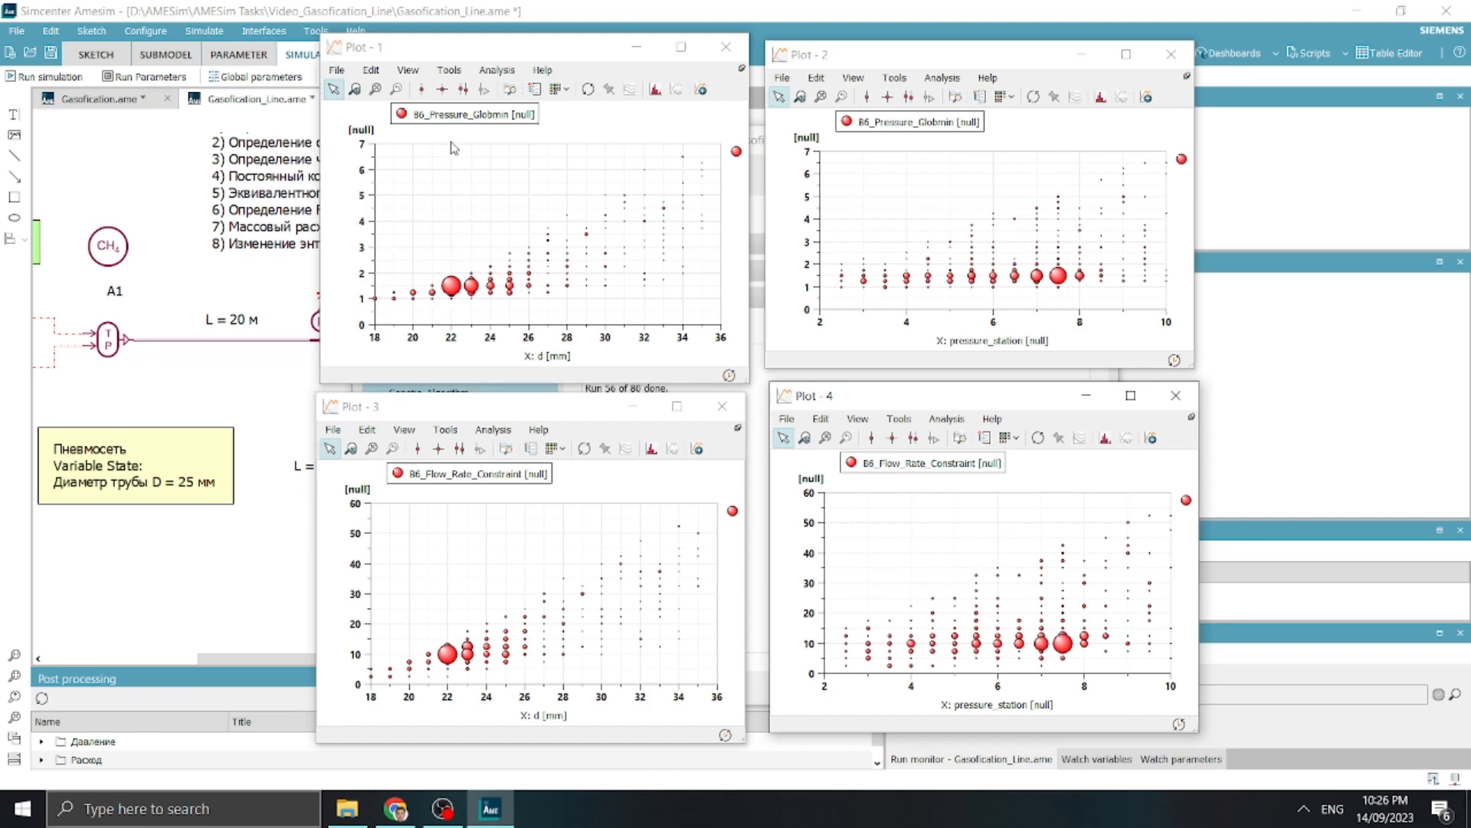
Inspect the XY cursor coordinates and density of points in the two B6_Pressure_Globmin plots
{"action": "left_click", "coordinate": [442, 89]}
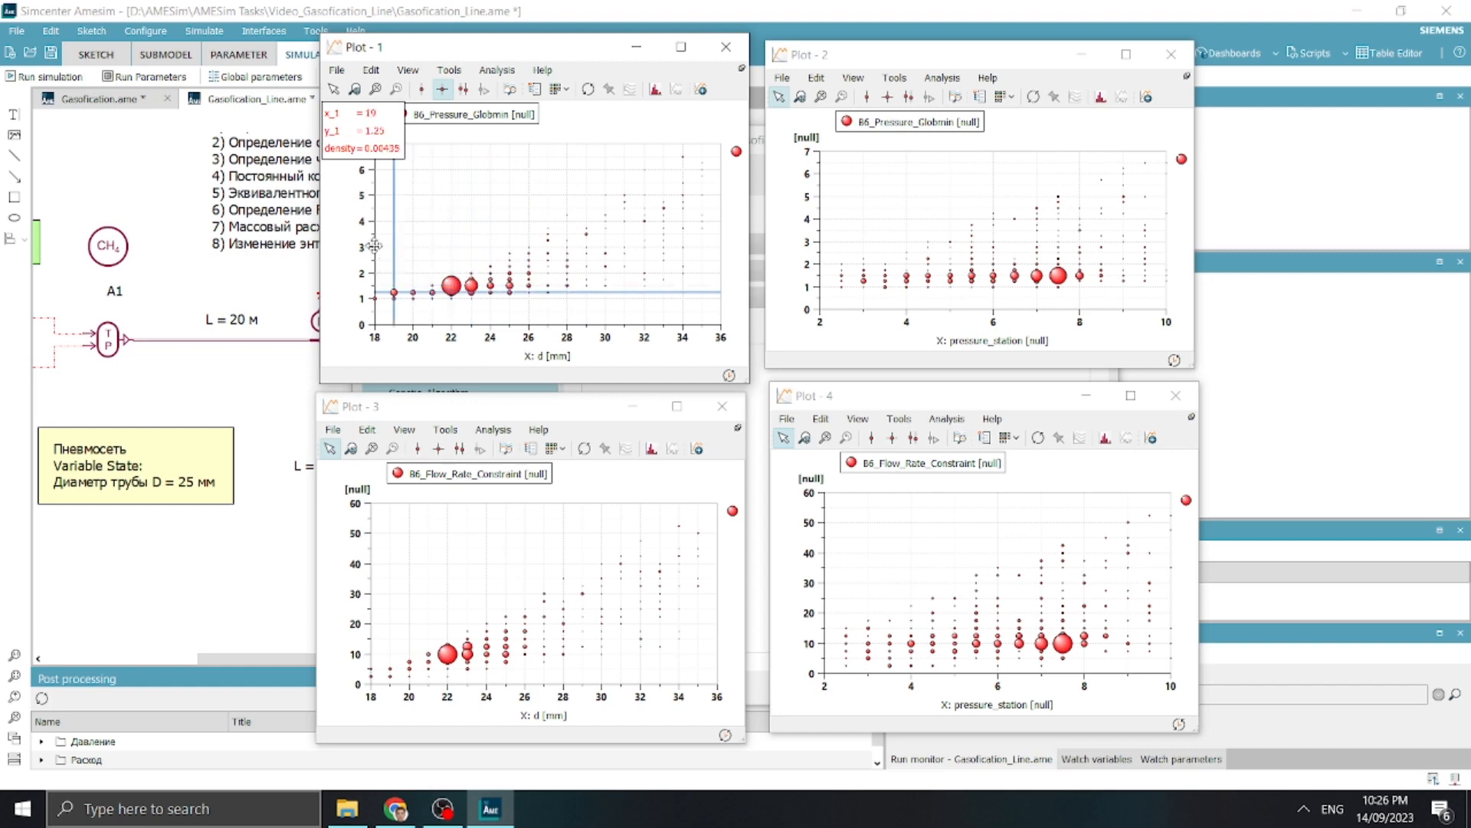
{"action": "key", "text": "Escape"}
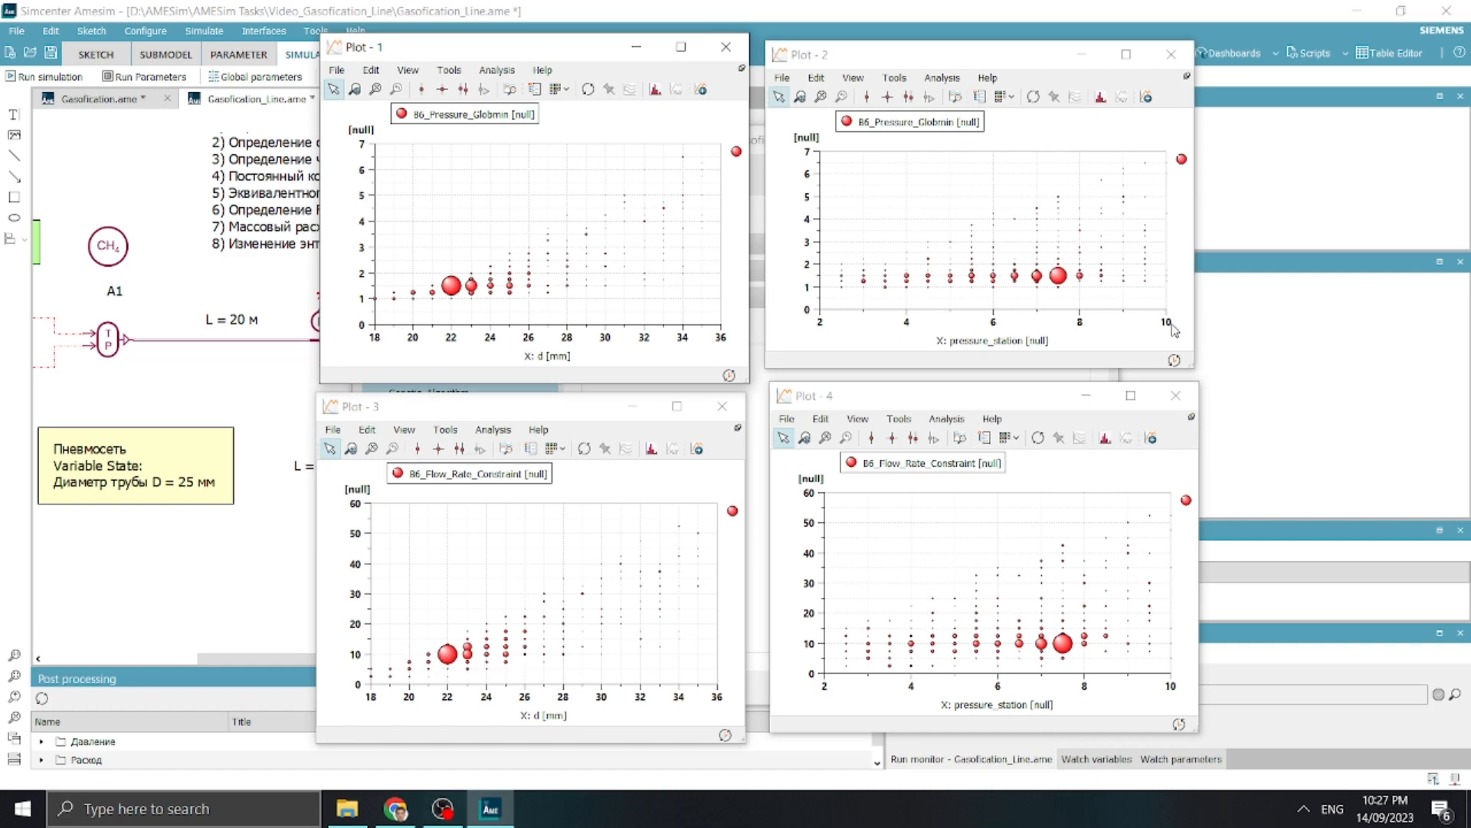
{"action": "left_click", "coordinate": [893, 100]}
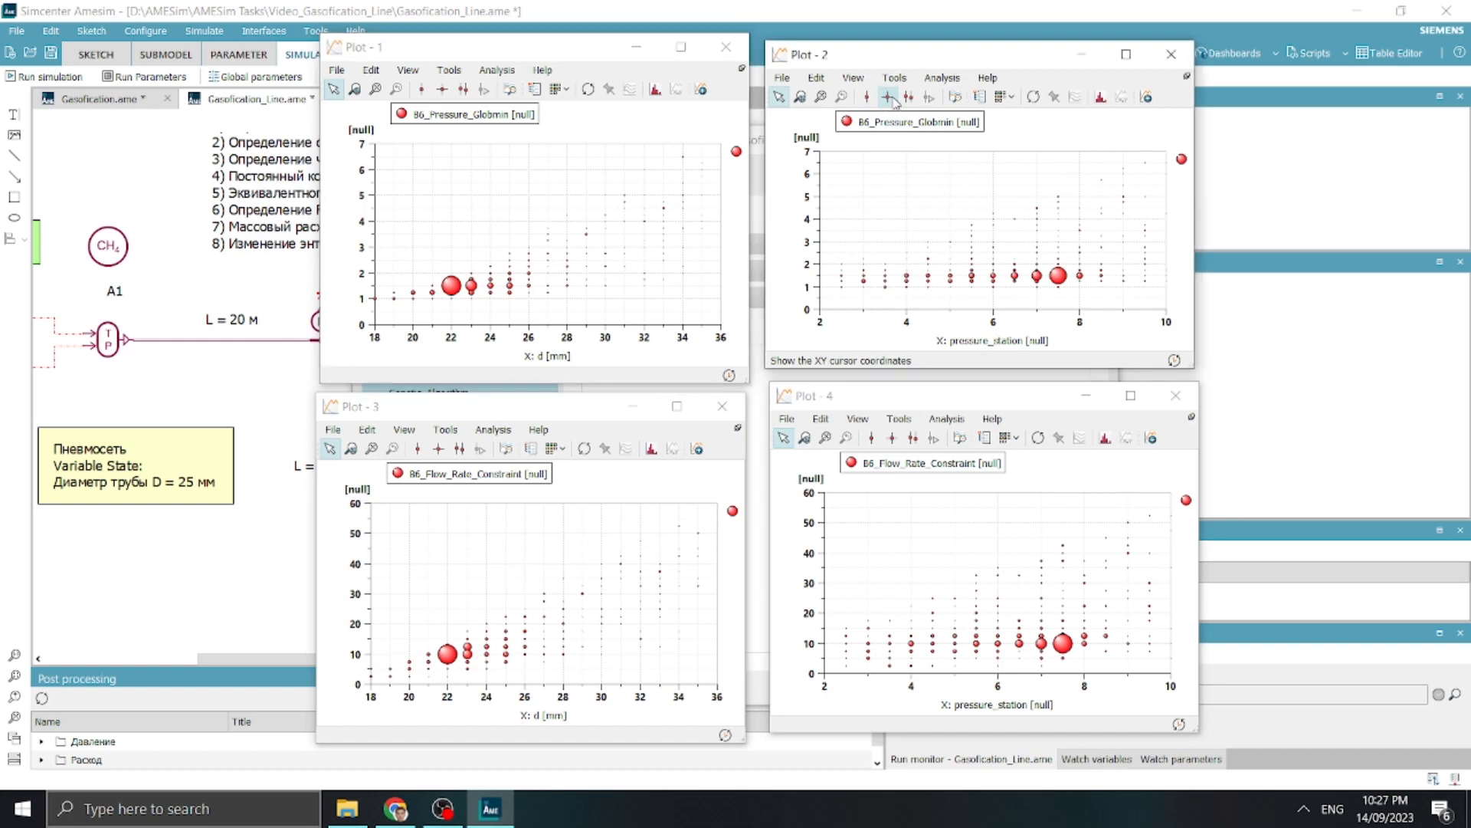
{"action": "mouse_move", "coordinate": [842, 281]}
{"action": "left_mouse_down"}
{"action": "mouse_move", "coordinate": [843, 241]}
{"action": "mouse_move", "coordinate": [845, 254]}
{"action": "left_mouse_up"}
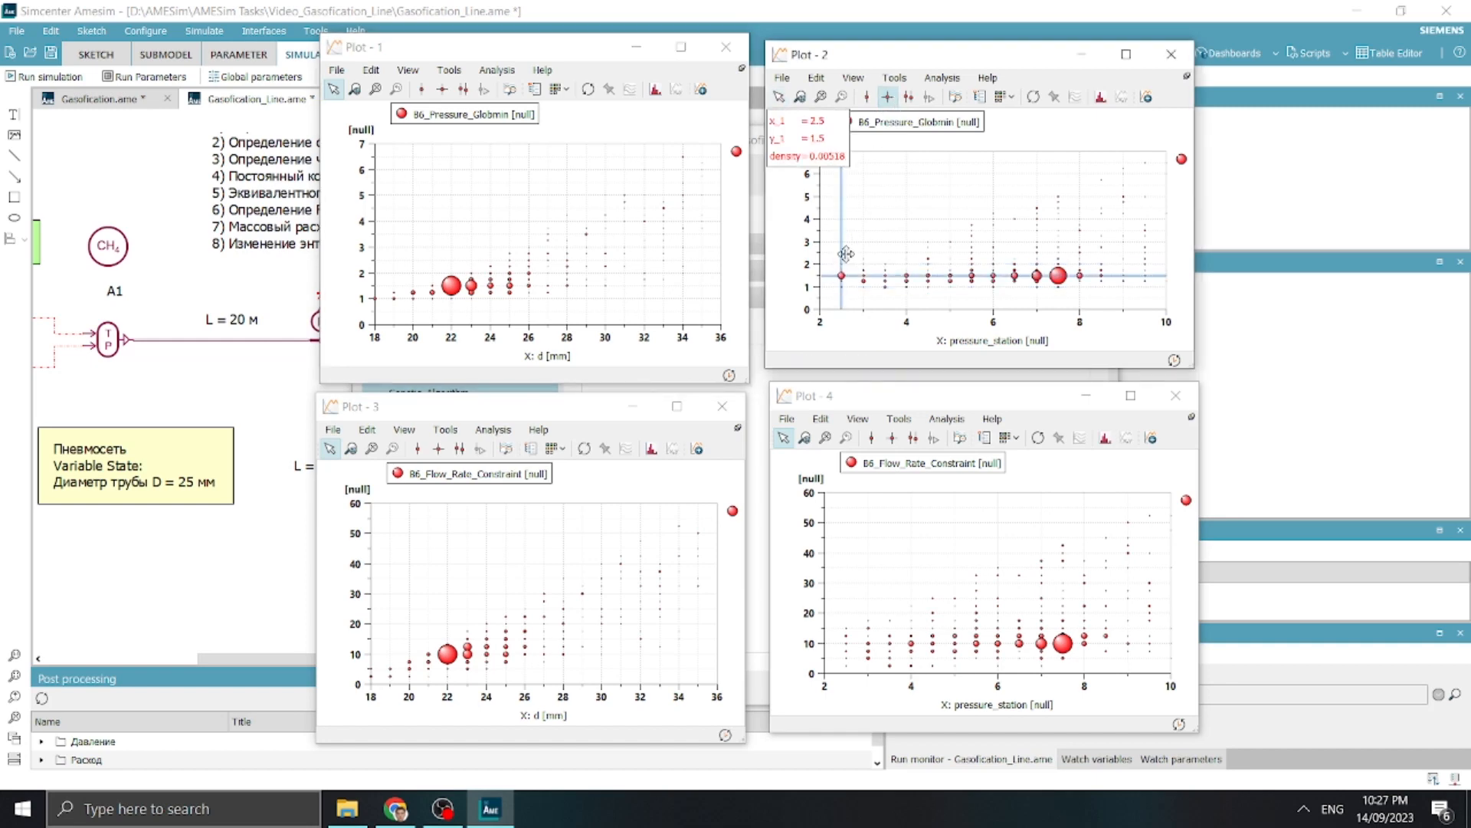
{"action": "left_click", "coordinate": [1081, 267]}
{"action": "left_click_drag", "start_coordinate": [1080, 267], "coordinate": [1059, 276]}
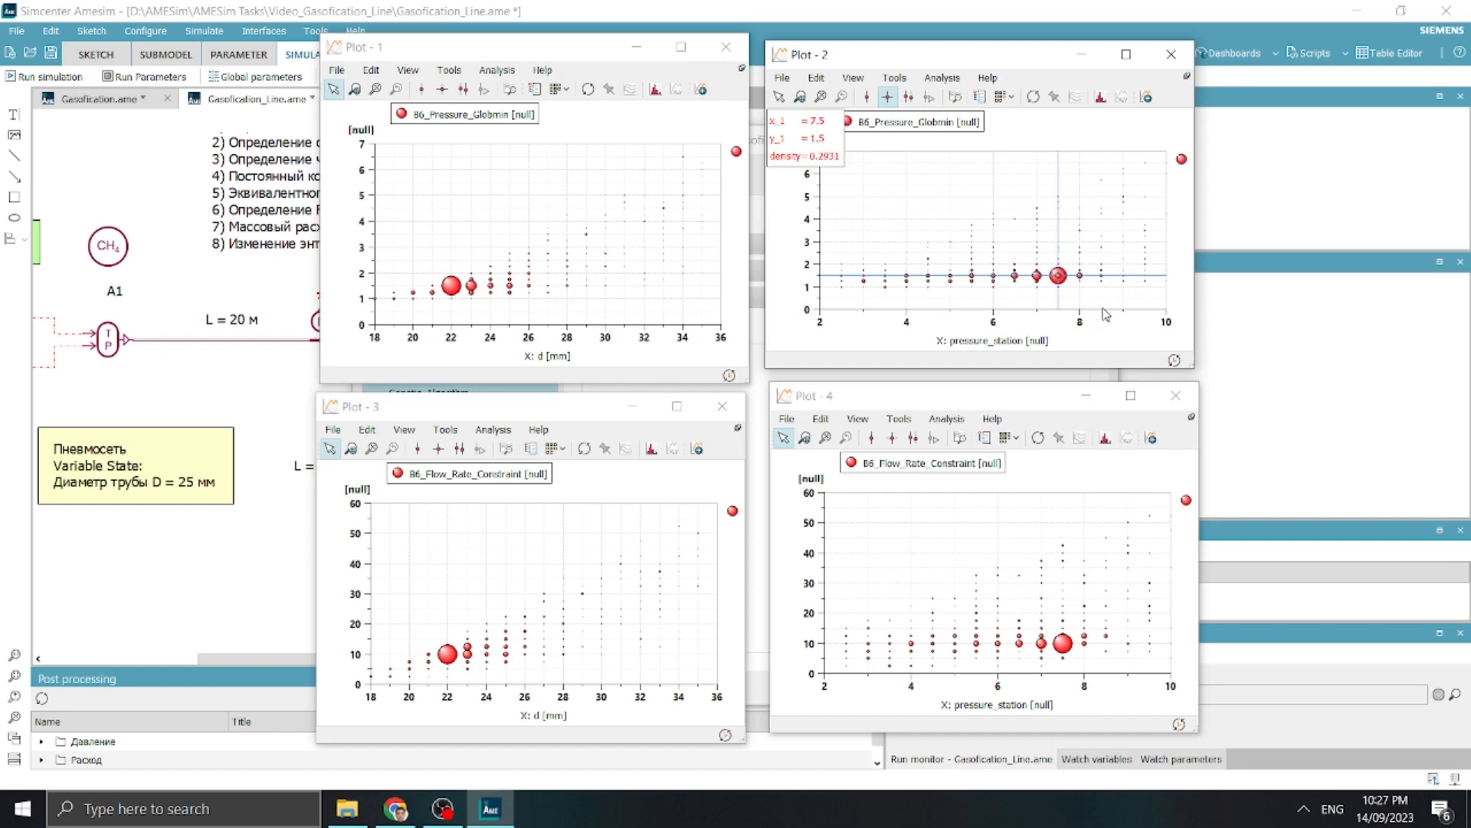
{"action": "left_click", "coordinate": [890, 101]}
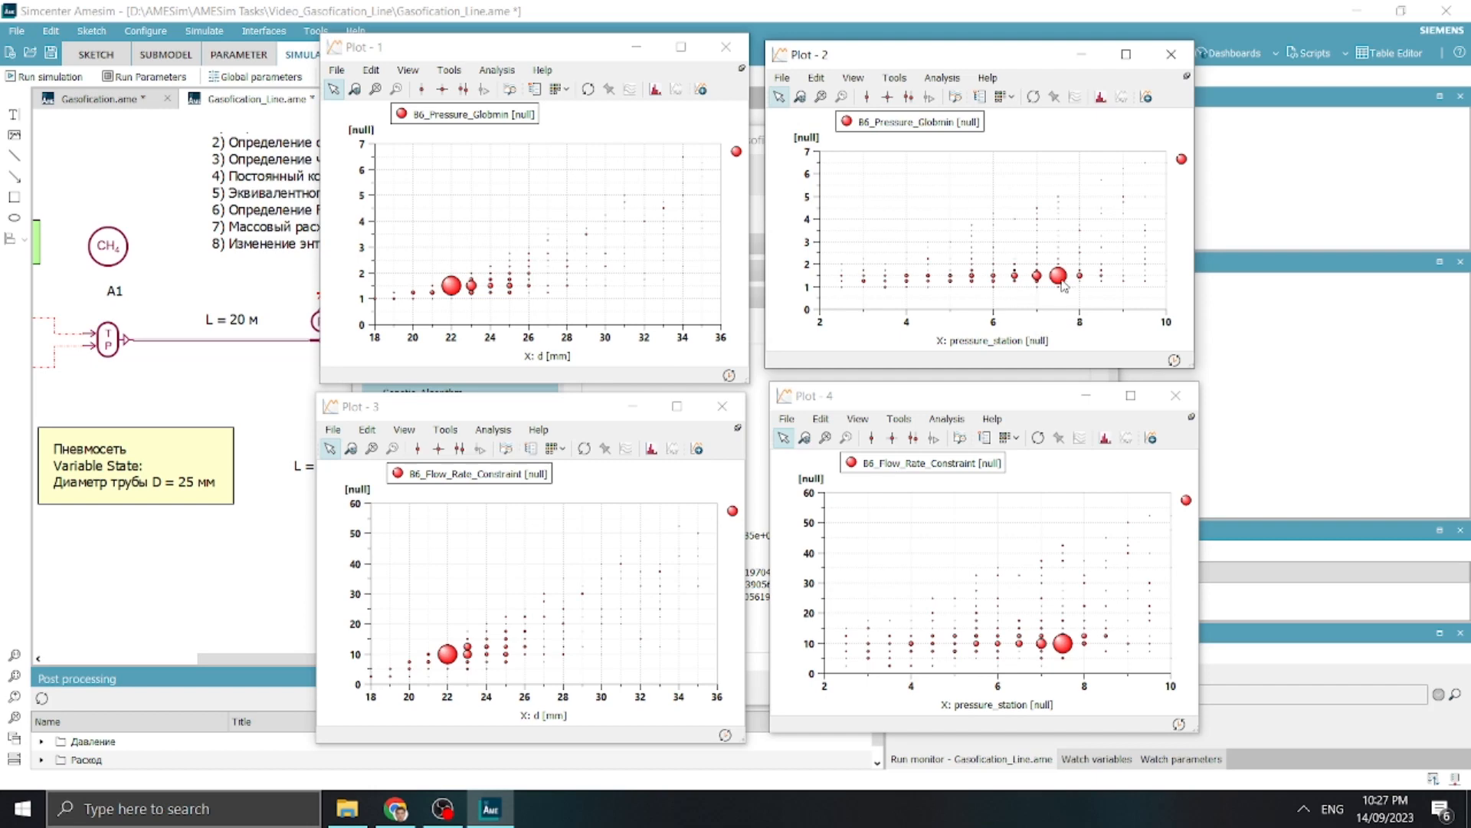
{"action": "left_click", "coordinate": [891, 97]}
{"action": "left_click", "coordinate": [896, 99]}
Move the two B6_Flow_Rate_Constraint plots aside and examine the best d and pressure_station values in the run log
{"action": "left_click_drag", "start_coordinate": [586, 411], "coordinate": [370, 372]}
{"action": "left_click_drag", "start_coordinate": [879, 402], "coordinate": [1192, 347]}
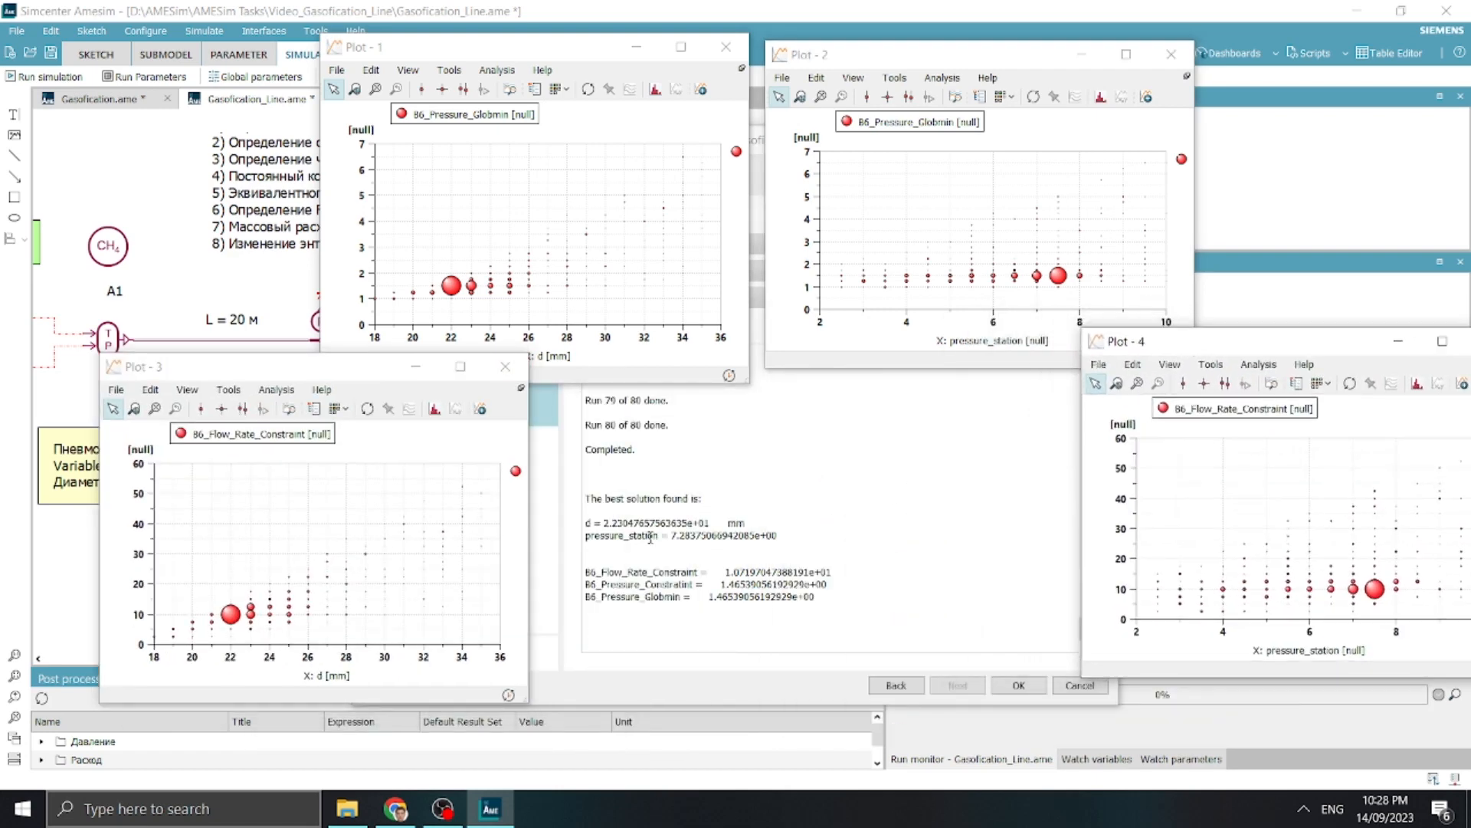
{"action": "left_click_drag", "start_coordinate": [605, 522], "coordinate": [619, 524]}
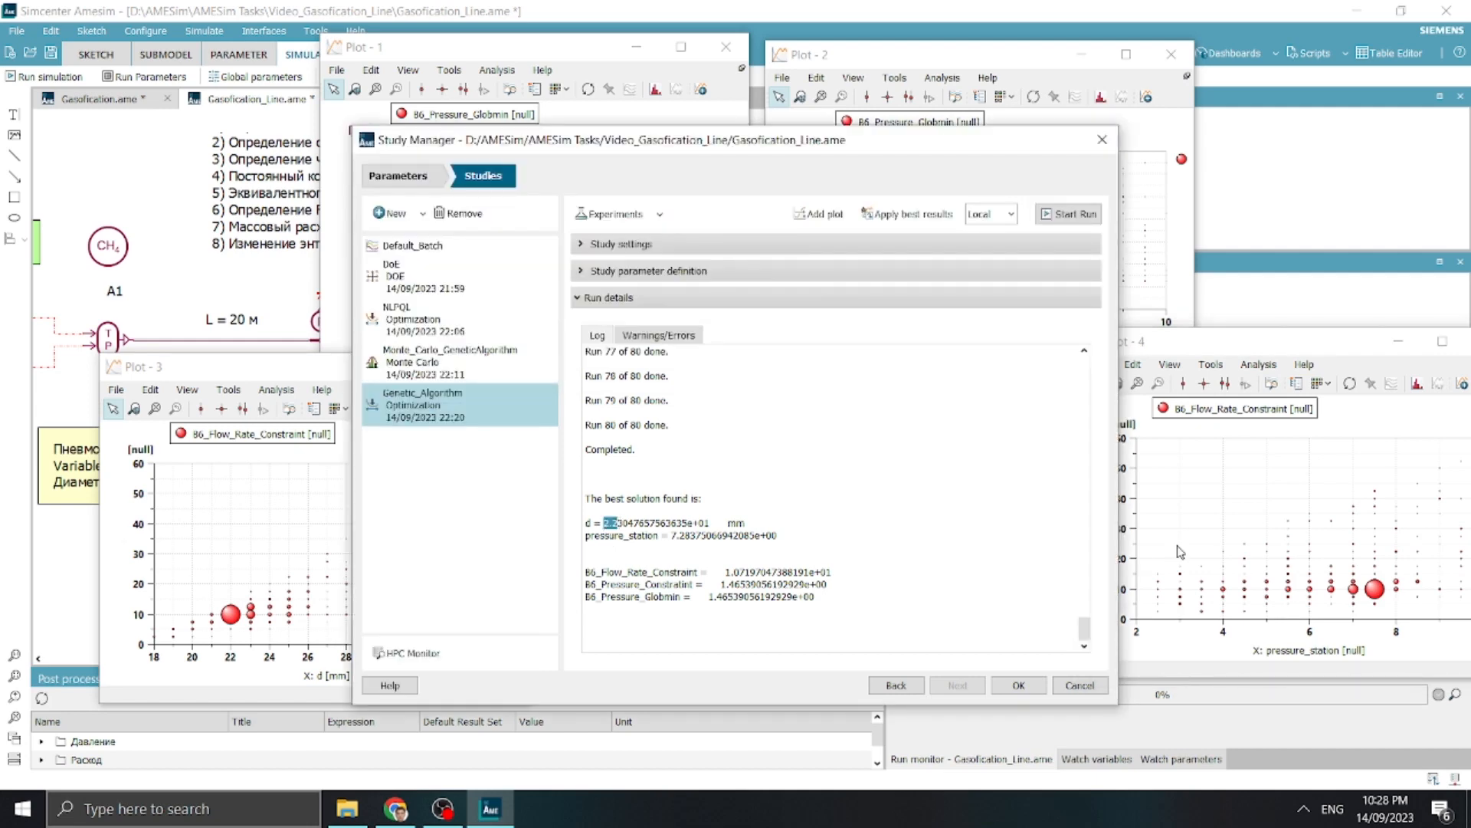
{"action": "left_click_drag", "start_coordinate": [672, 535], "coordinate": [688, 535]}
{"action": "left_click", "coordinate": [741, 590]}
Bring all four bubble plots back into view in the two-by-two grid for comparison
{"action": "left_click_drag", "start_coordinate": [258, 374], "coordinate": [477, 405]}
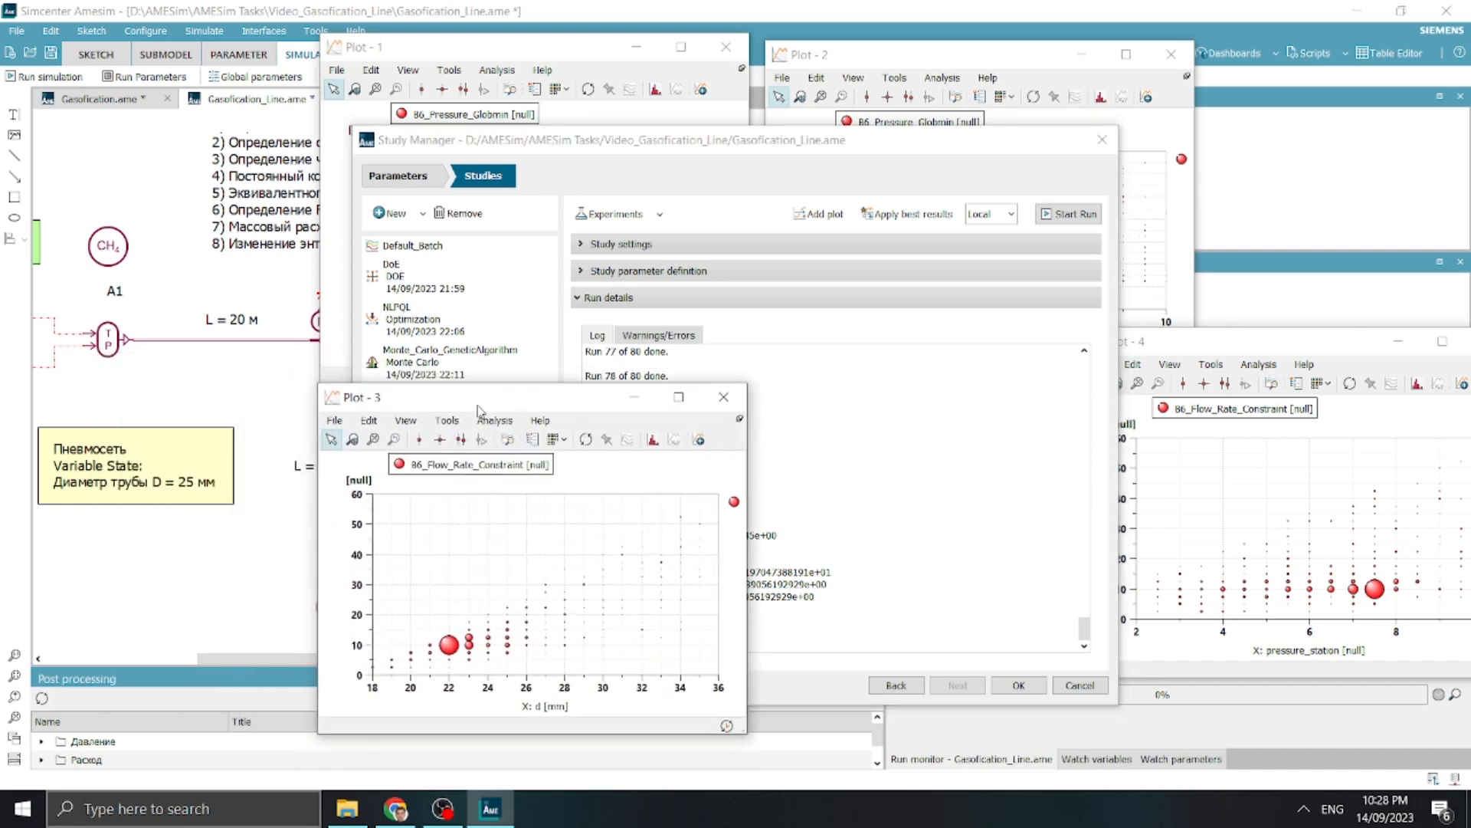
{"action": "left_click", "coordinate": [536, 46]}
{"action": "left_click", "coordinate": [885, 46]}
{"action": "left_click_drag", "start_coordinate": [1240, 343], "coordinate": [934, 391]}
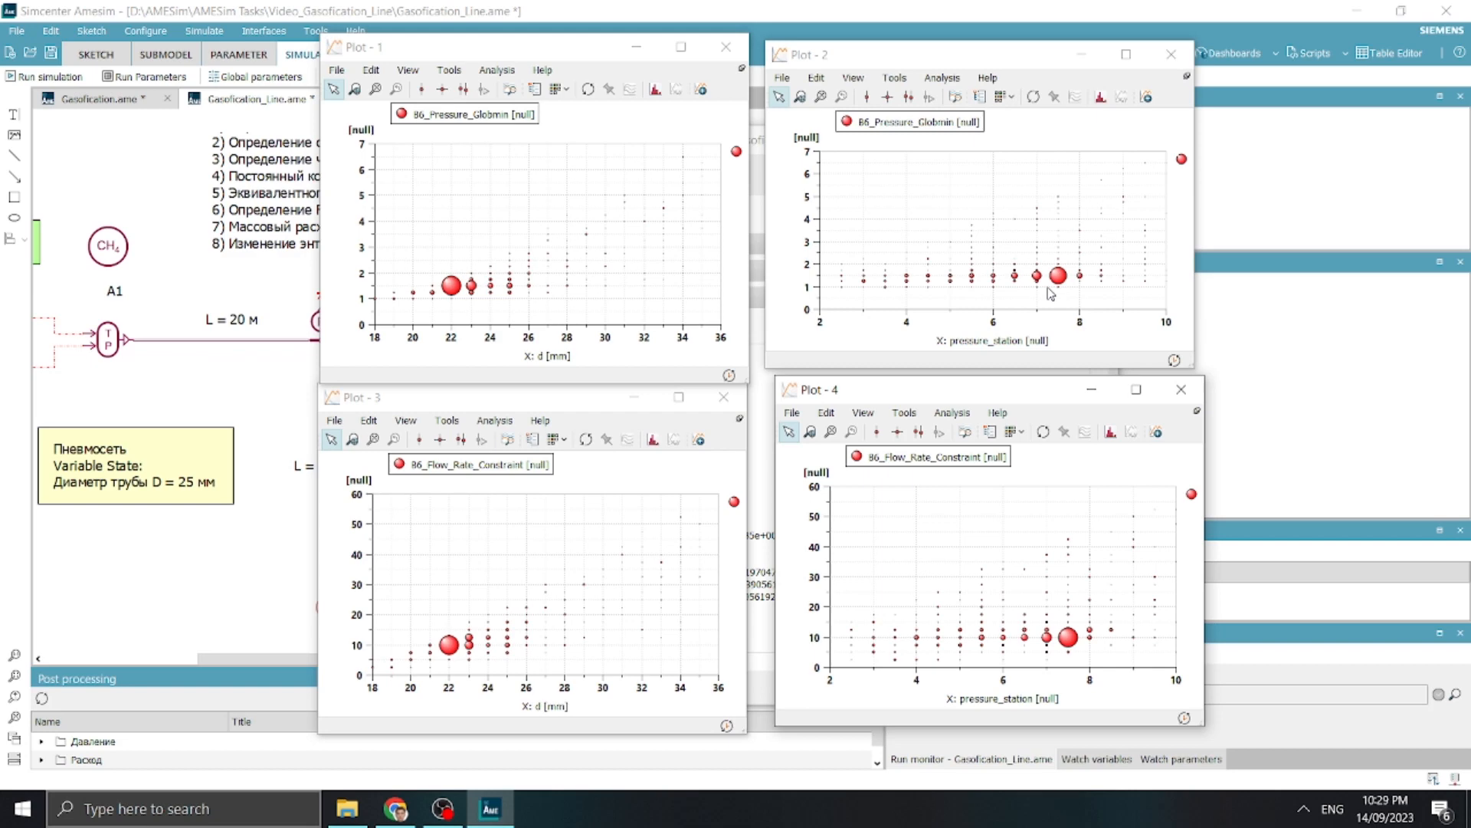
Close all four bubble plots and check the best d value in the Genetic_Algorithm run log
{"action": "left_click", "coordinate": [728, 398]}
{"action": "left_click", "coordinate": [1181, 389]}
{"action": "left_click", "coordinate": [1171, 54]}
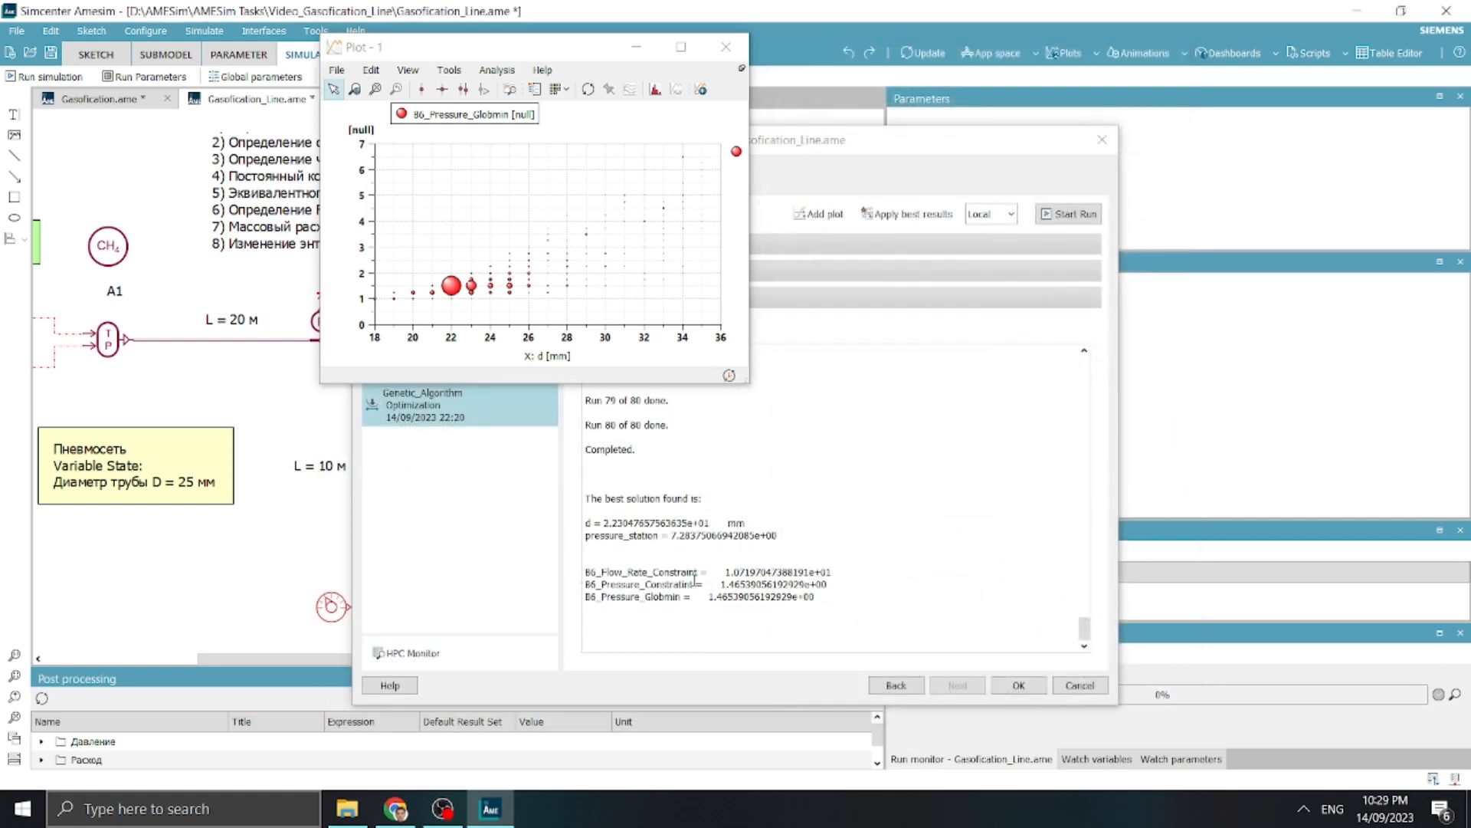
{"action": "left_click", "coordinate": [725, 47]}
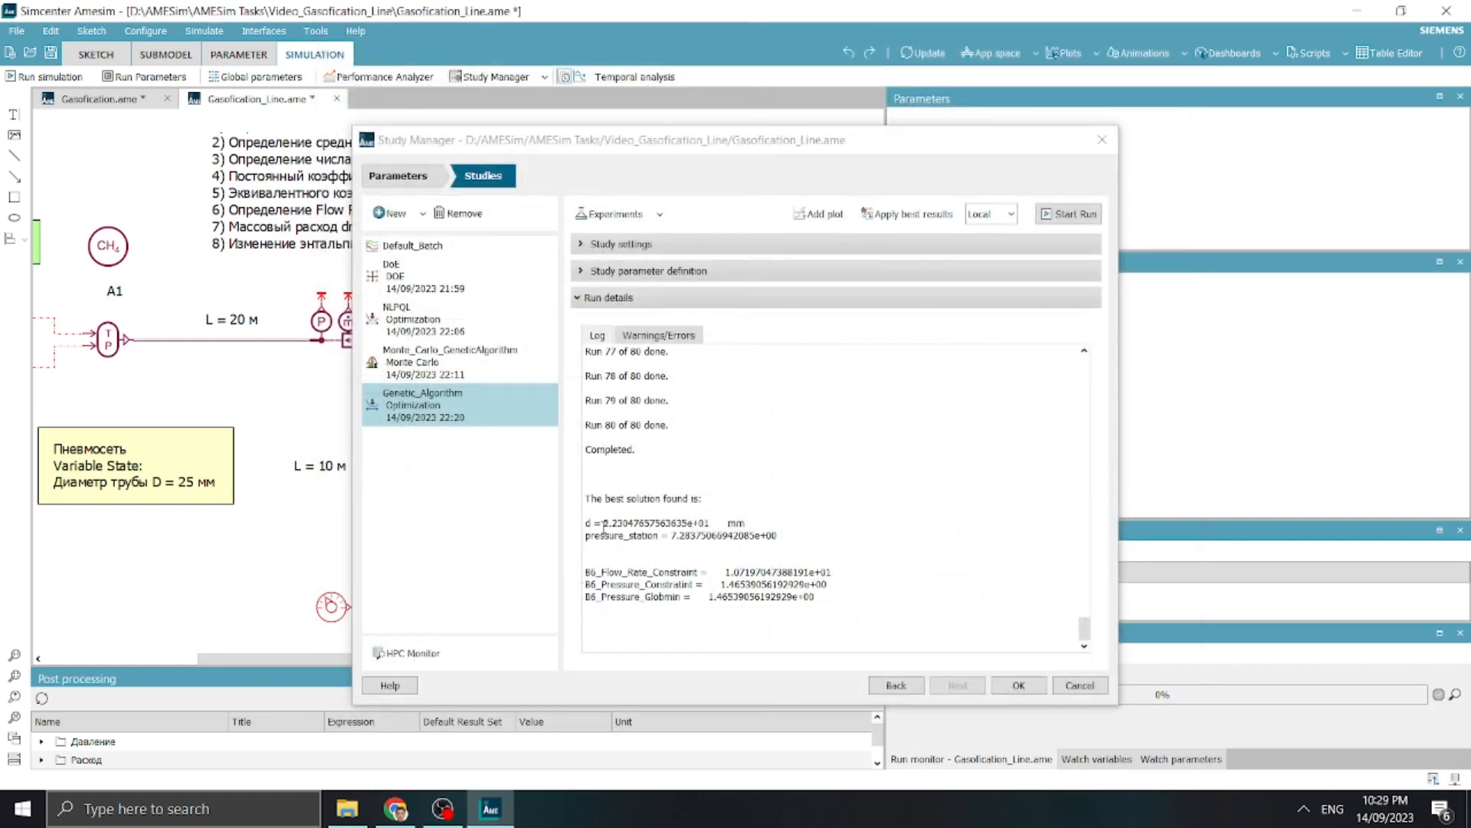
{"action": "left_click_drag", "start_coordinate": [604, 523], "coordinate": [617, 524]}
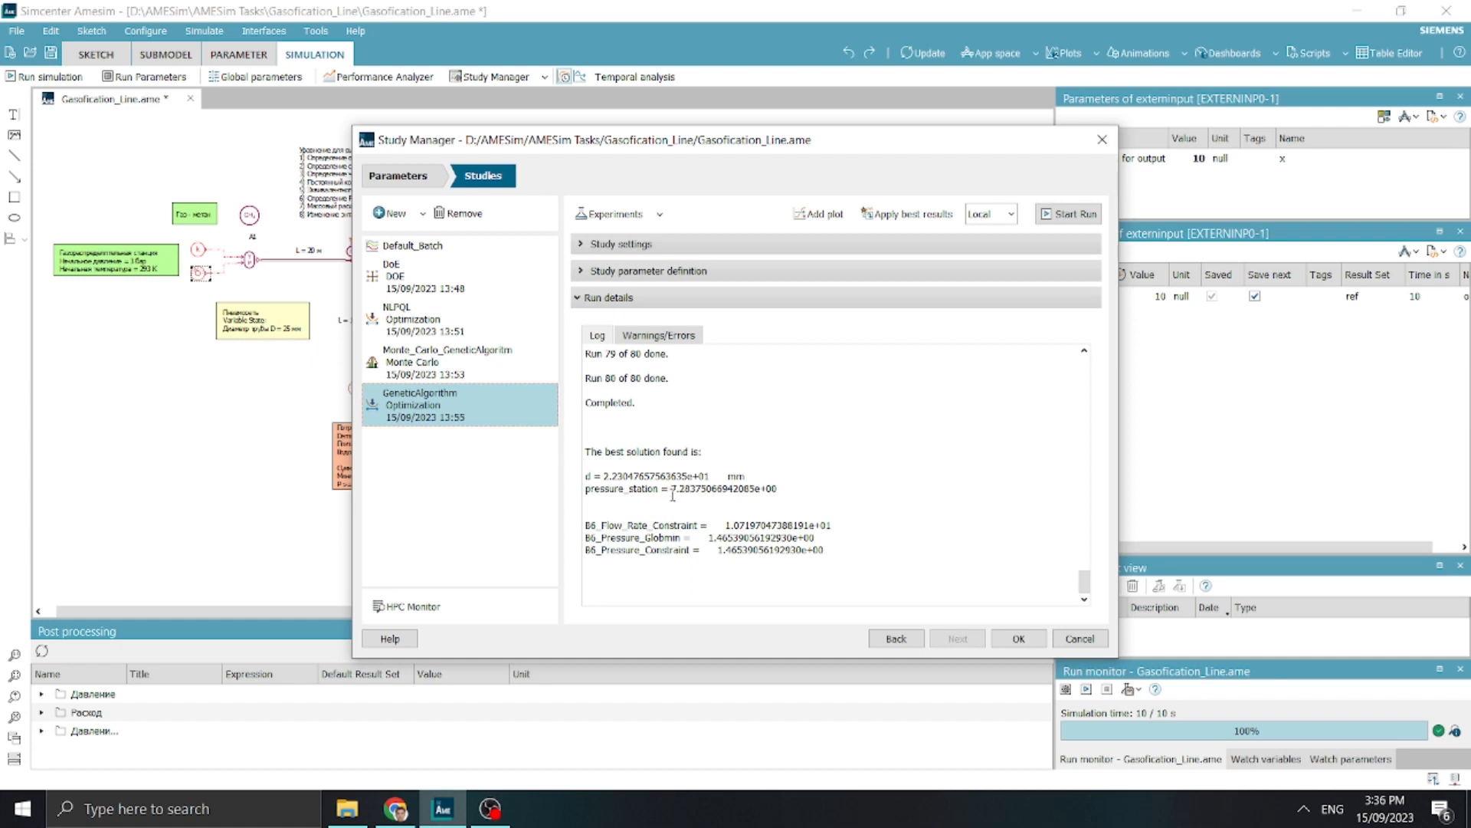
Create a new Monte Carlo study and name it Monte_Carlo
{"action": "left_click", "coordinate": [422, 214]}
{"action": "left_click", "coordinate": [426, 264]}
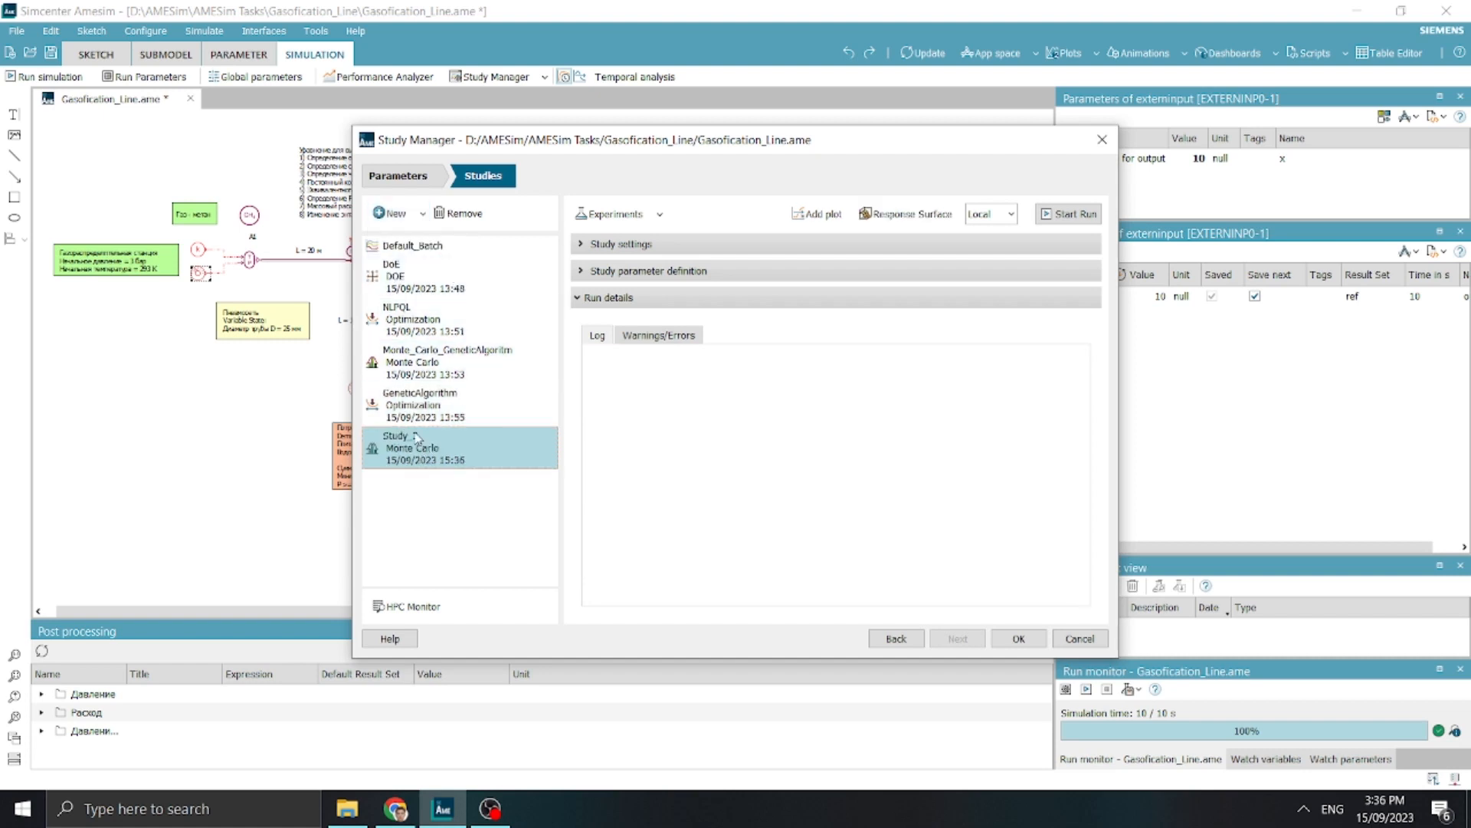
{"action": "type", "text": "Monte_"}
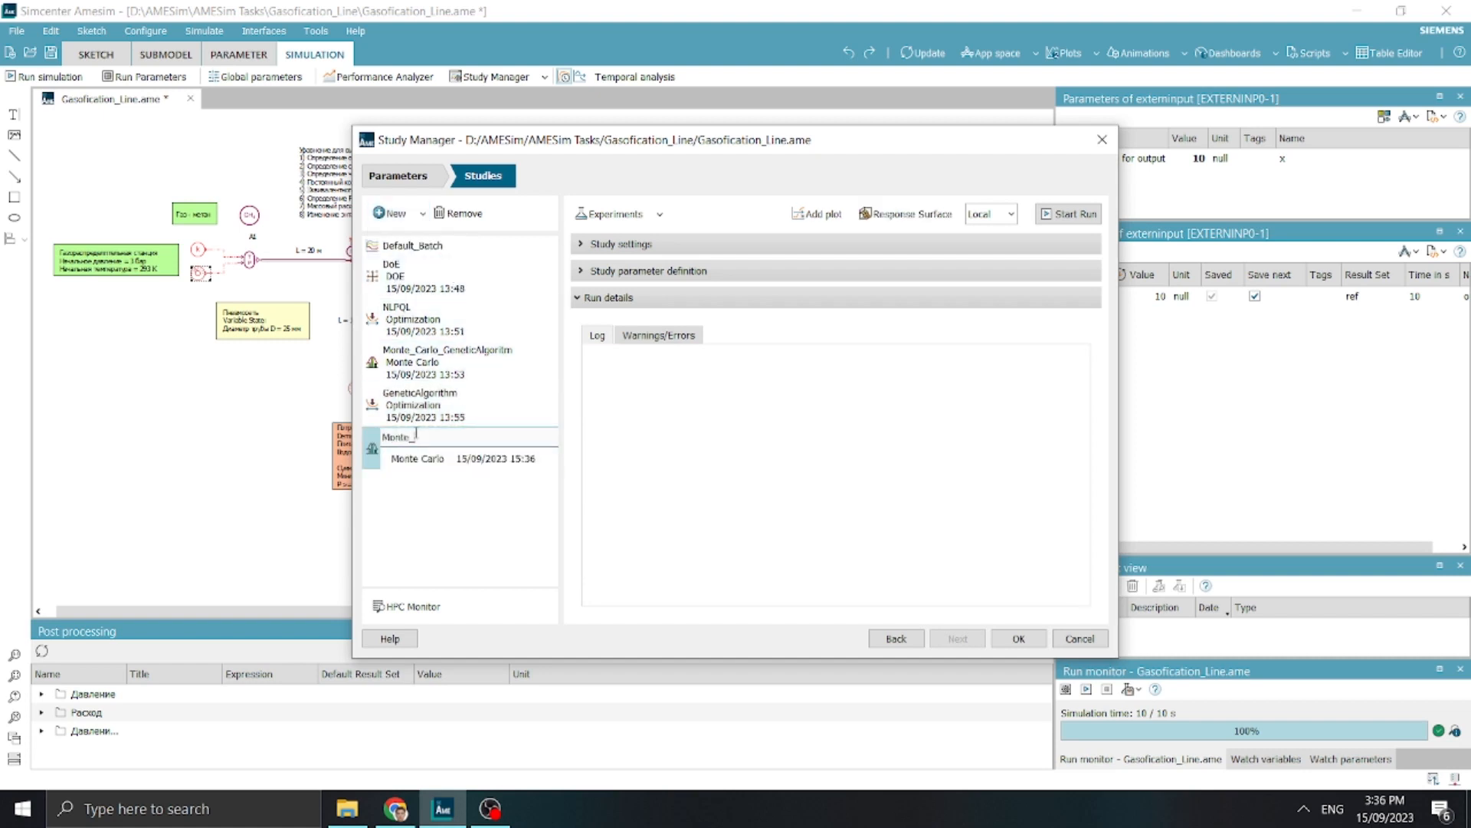
{"action": "type", "text": "Carlo"}
{"action": "key", "text": "Return"}
Set the Monte_Carlo study's sampling method to Optimized LH with 200 runs
{"action": "left_click", "coordinate": [680, 245]}
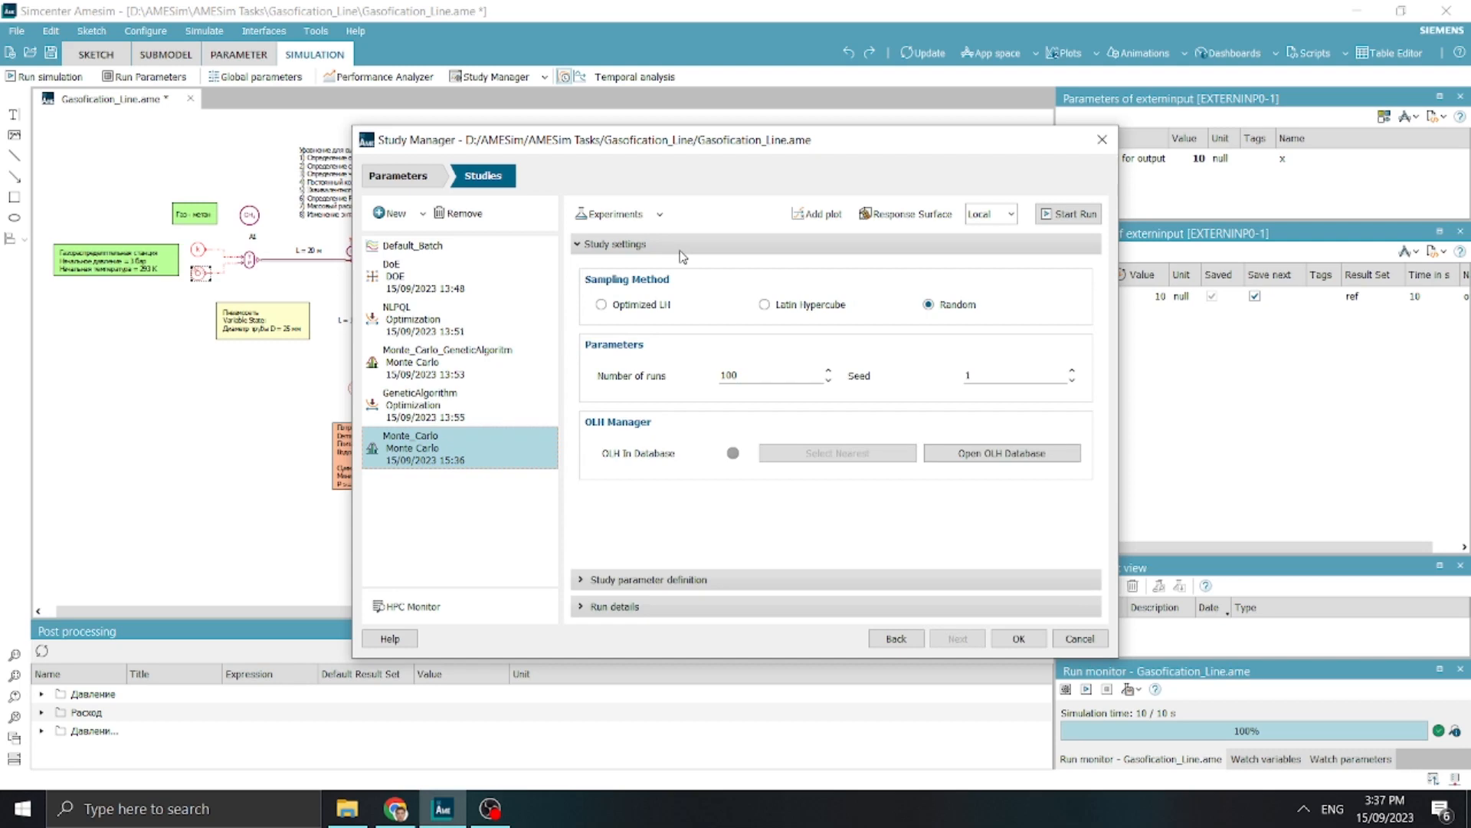
{"action": "left_click", "coordinate": [650, 305]}
{"action": "left_click_drag", "start_coordinate": [766, 376], "coordinate": [559, 368]}
{"action": "type", "text": "20"}
Use pressure_station as the study's Gaussian input with mean value 7.28, based on the GeneticAlgorithm result, and standard deviation 1
{"action": "left_click", "coordinate": [658, 580]}
{"action": "left_click", "coordinate": [628, 307]}
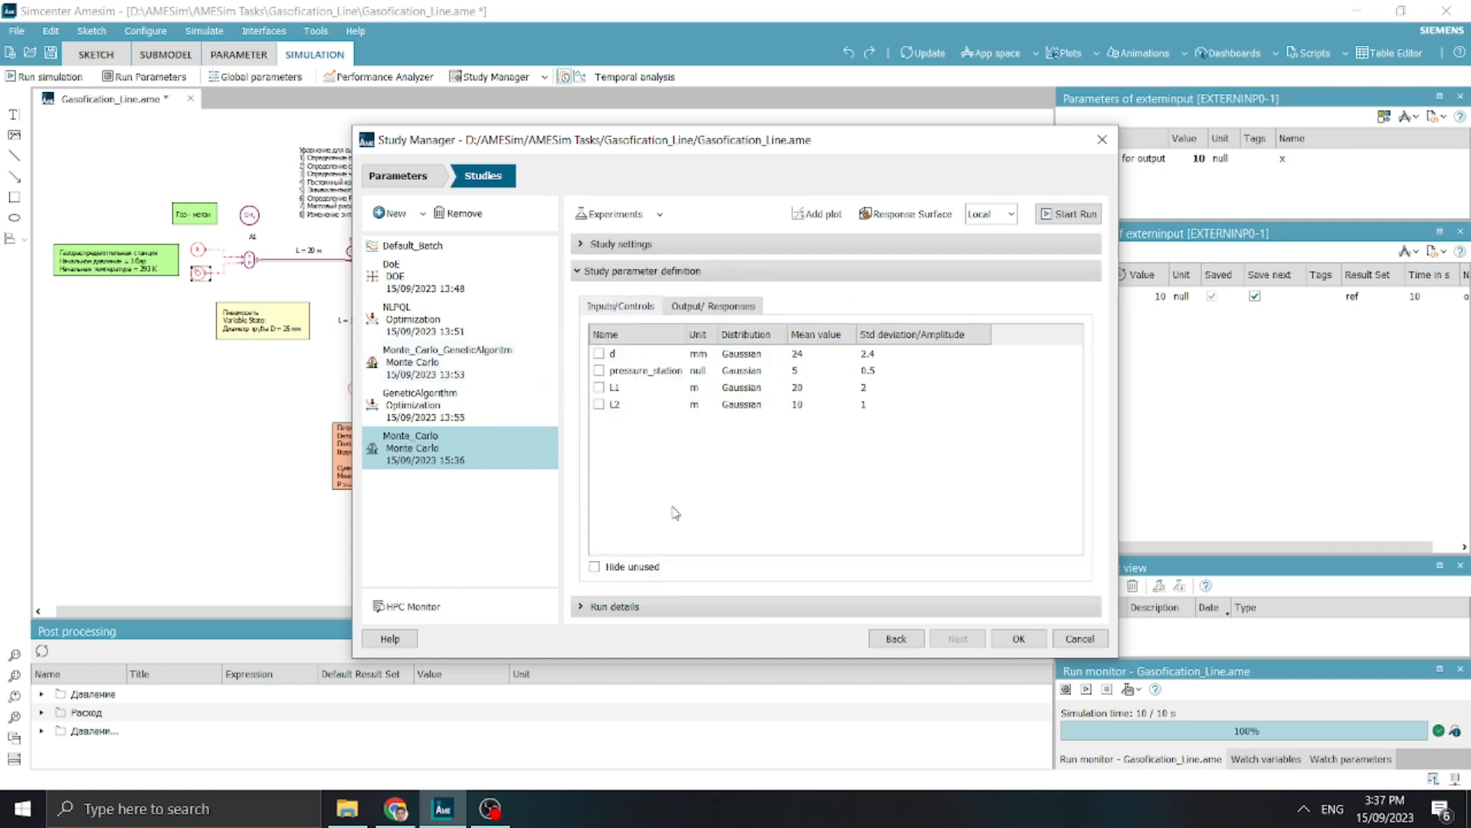
{"action": "double_click", "coordinate": [814, 370]}
{"action": "type", "text": "7"}
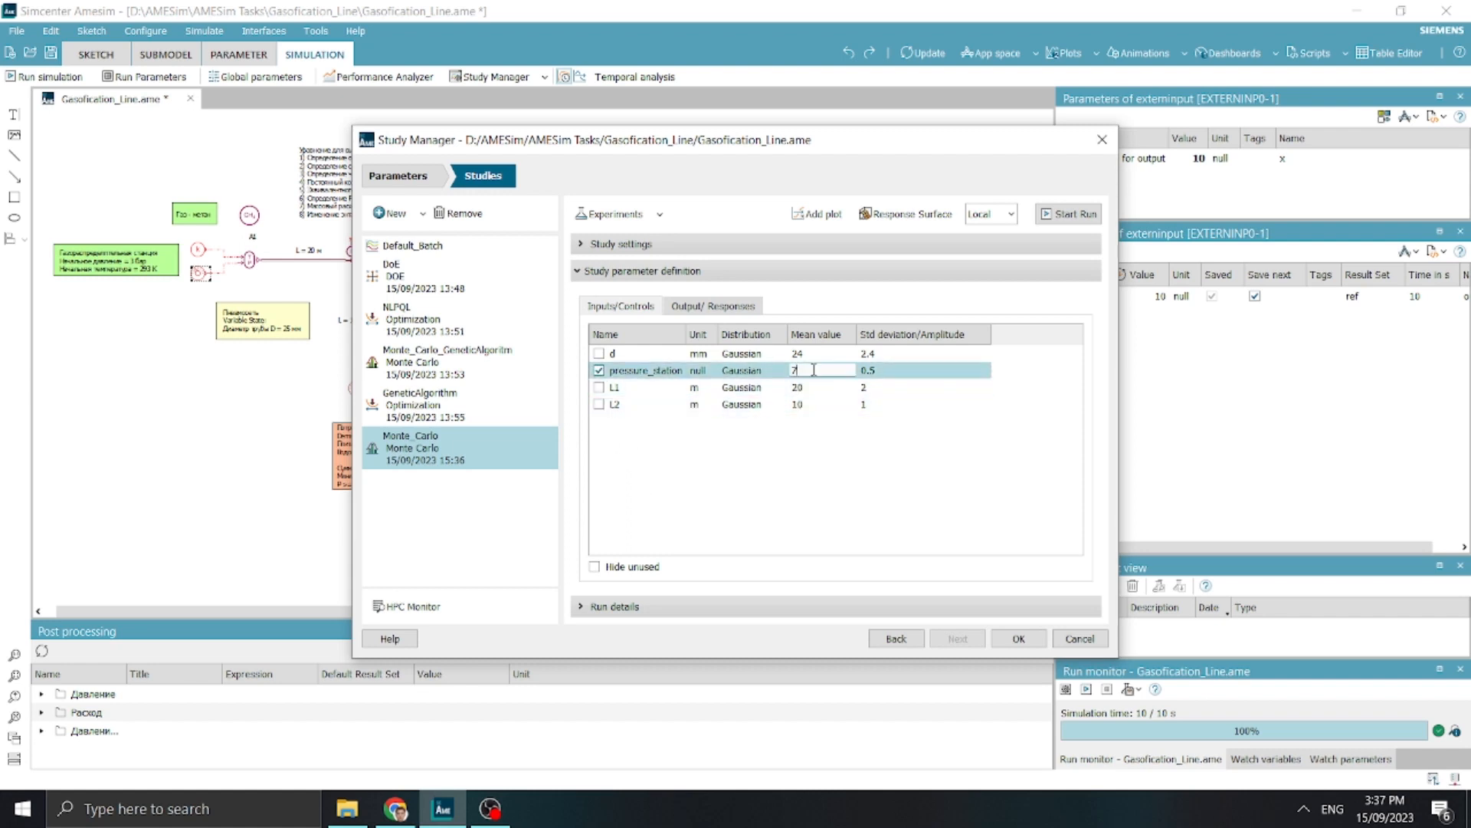
{"action": "double_click", "coordinate": [898, 372]}
{"action": "type", "text": "1"}
{"action": "left_click", "coordinate": [895, 487]}
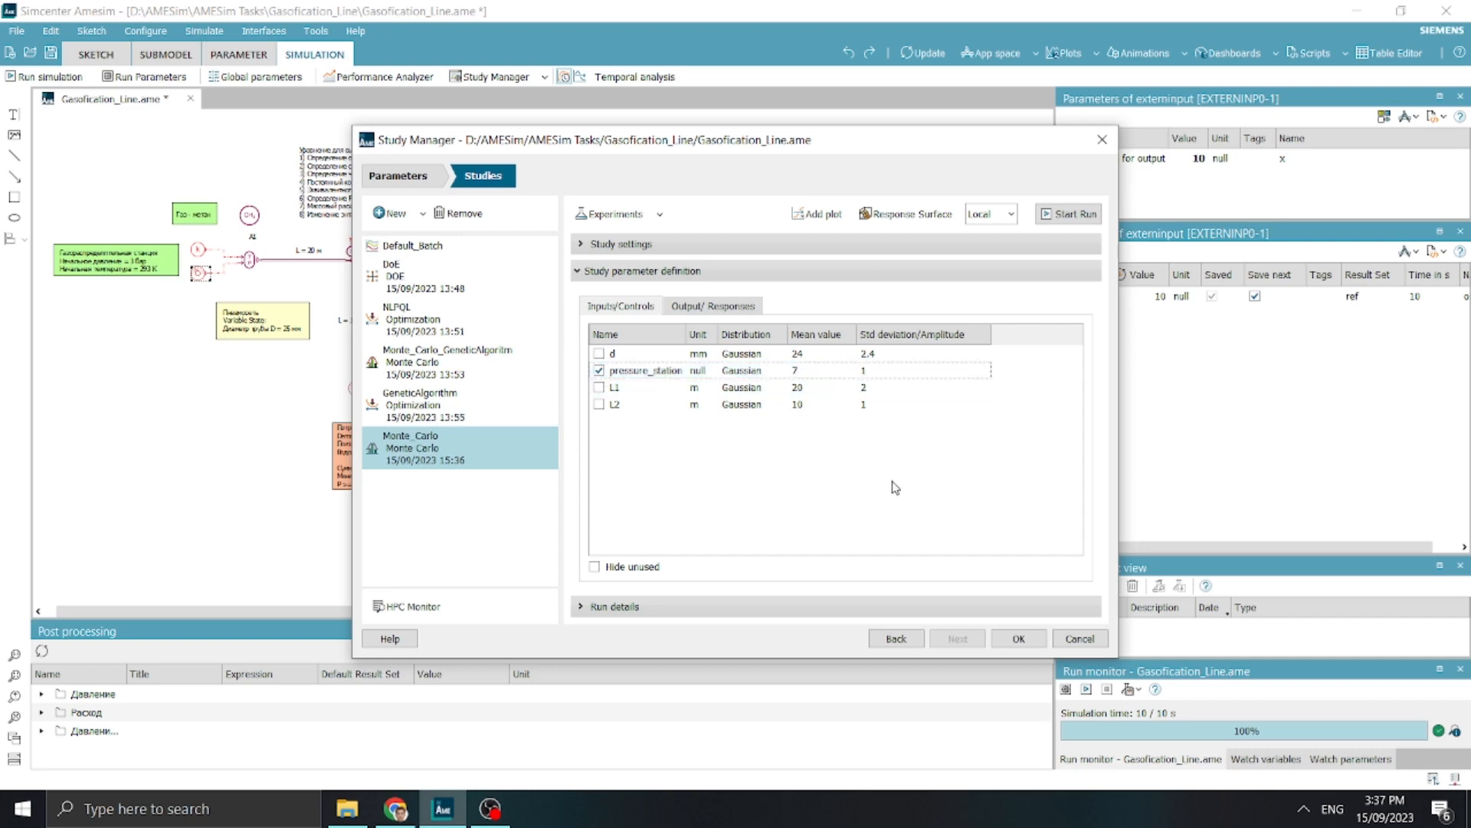
{"action": "left_click", "coordinate": [398, 414]}
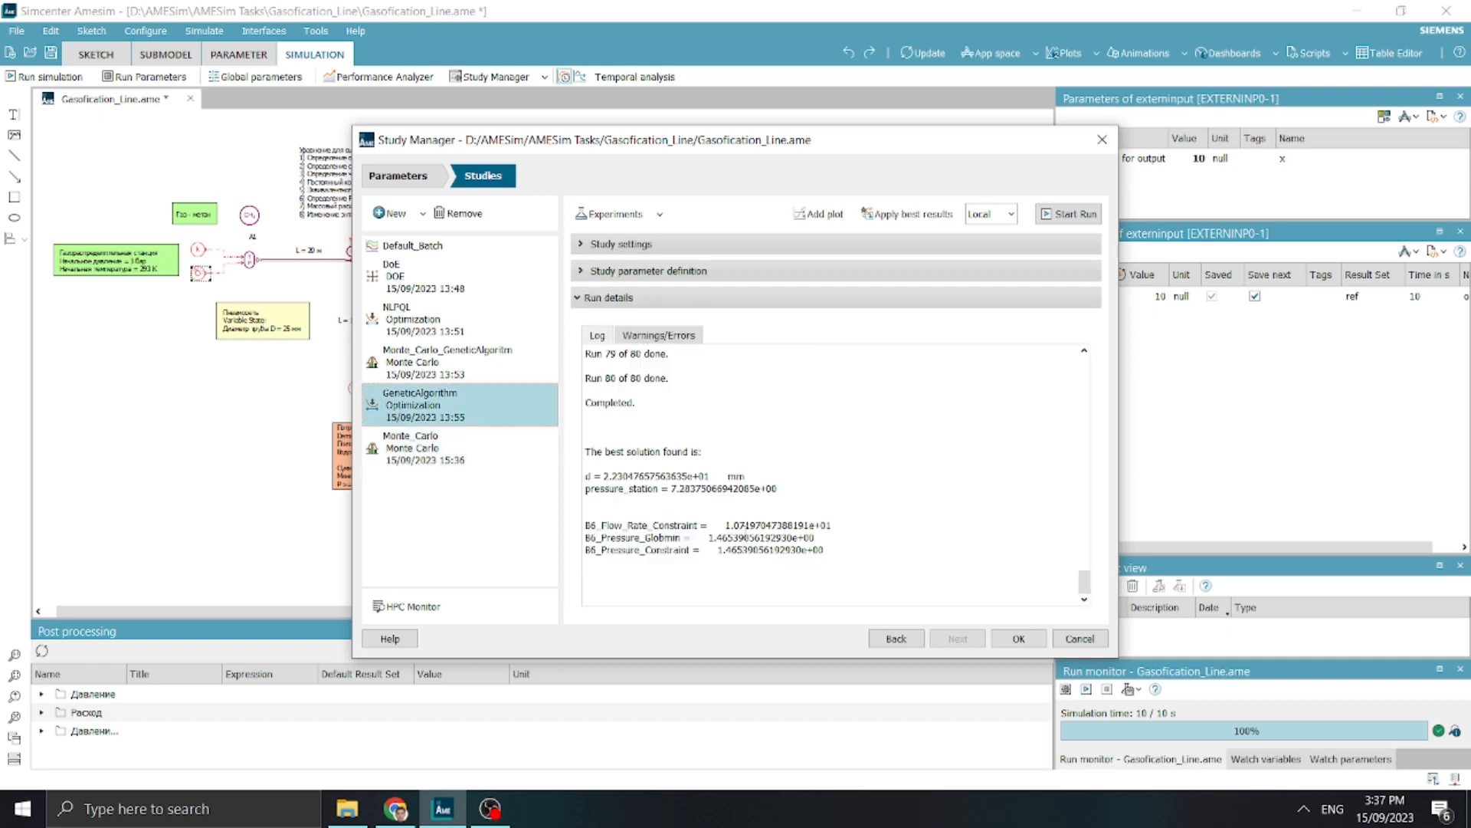
{"action": "left_click", "coordinate": [483, 458]}
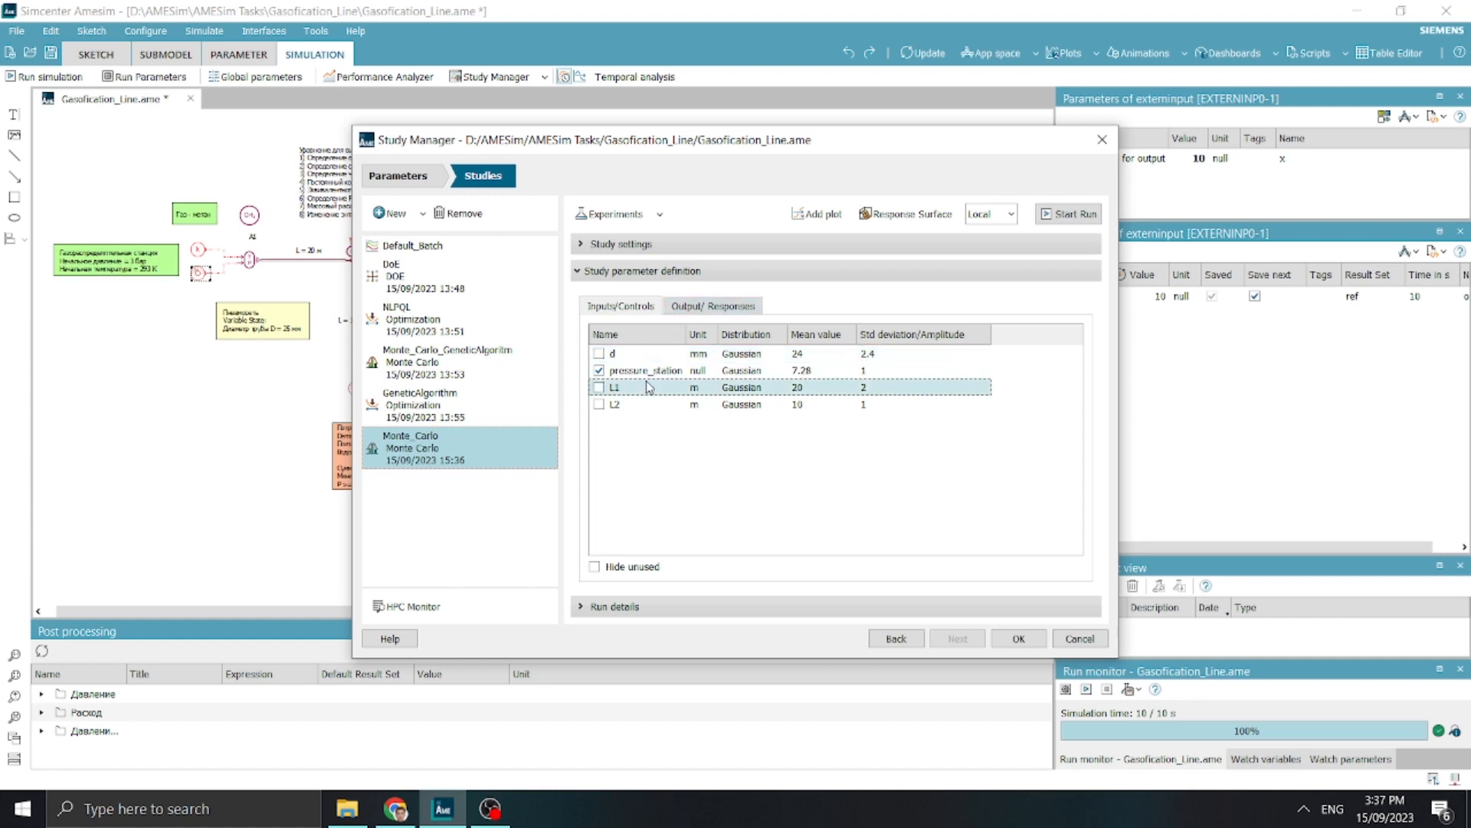
Include B6_Flow_Rate_Globmin and B6_Pressure_Globmin as the study's responses and start the Monte_Carlo run
{"action": "left_click", "coordinate": [702, 308]}
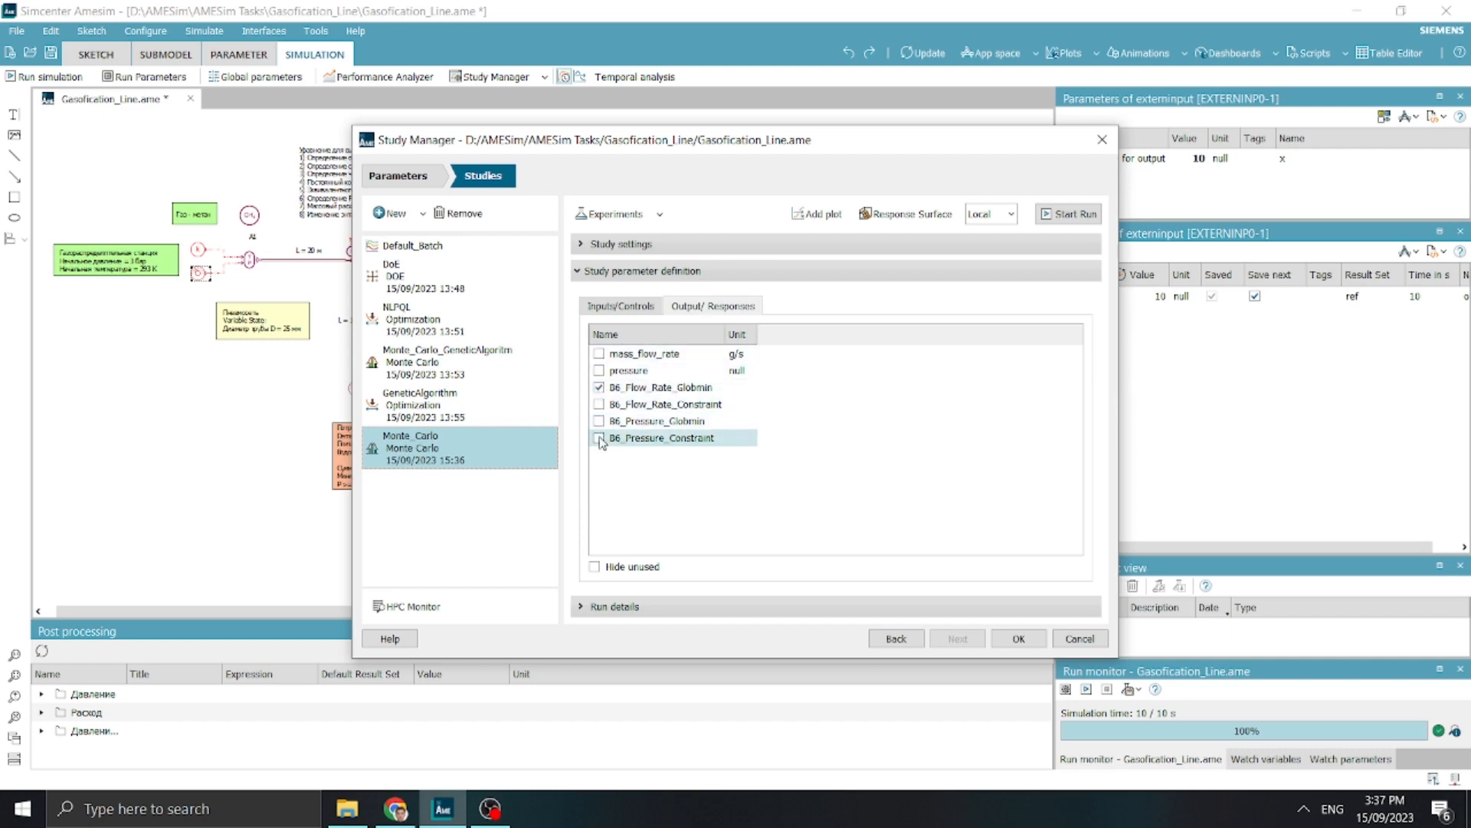
{"action": "left_click", "coordinate": [598, 421]}
{"action": "left_click", "coordinate": [1068, 213]}
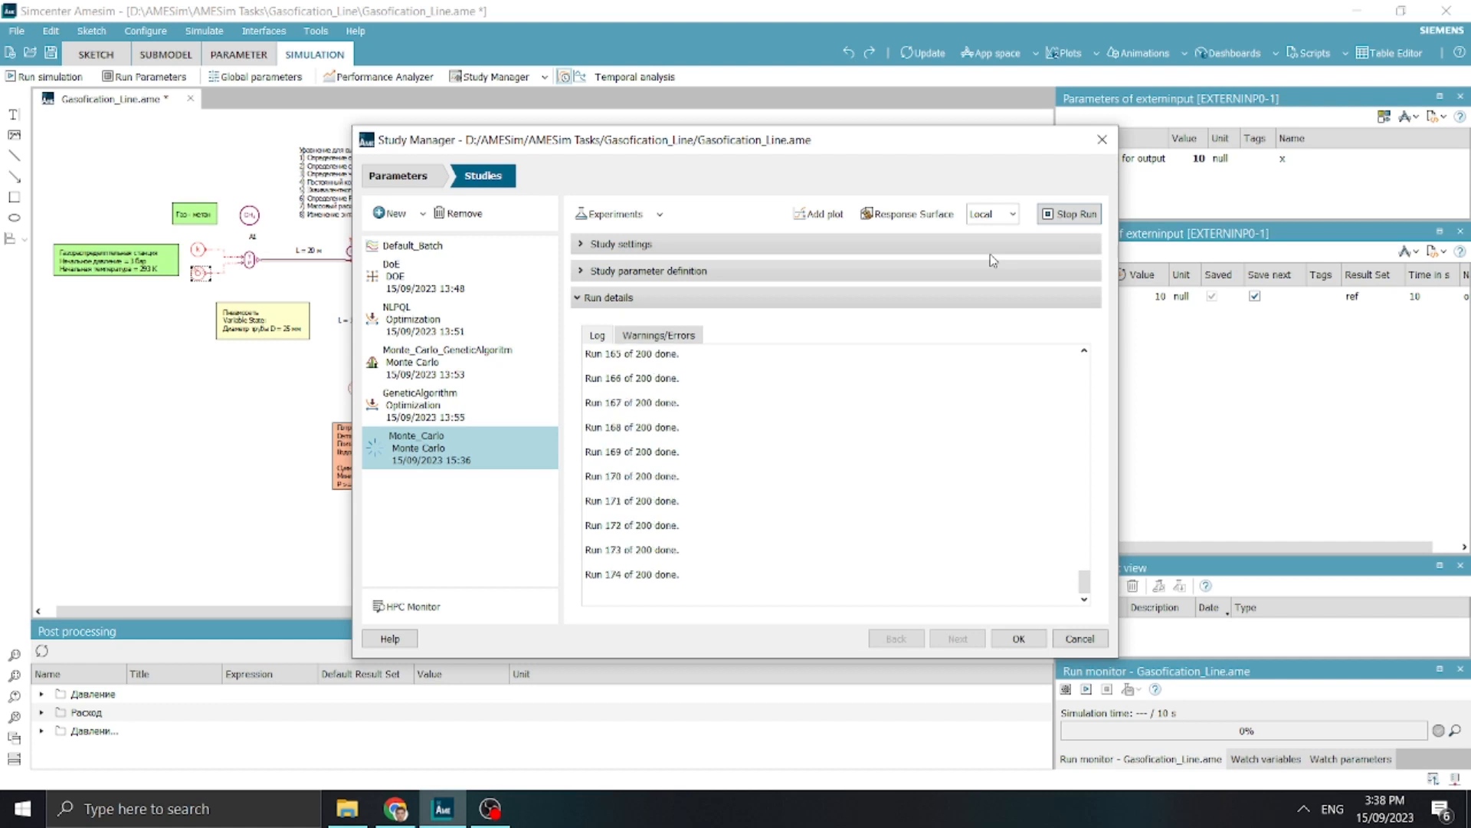
Review the response selection and input distribution defined for the Monte_Carlo study
{"action": "left_click", "coordinate": [839, 276]}
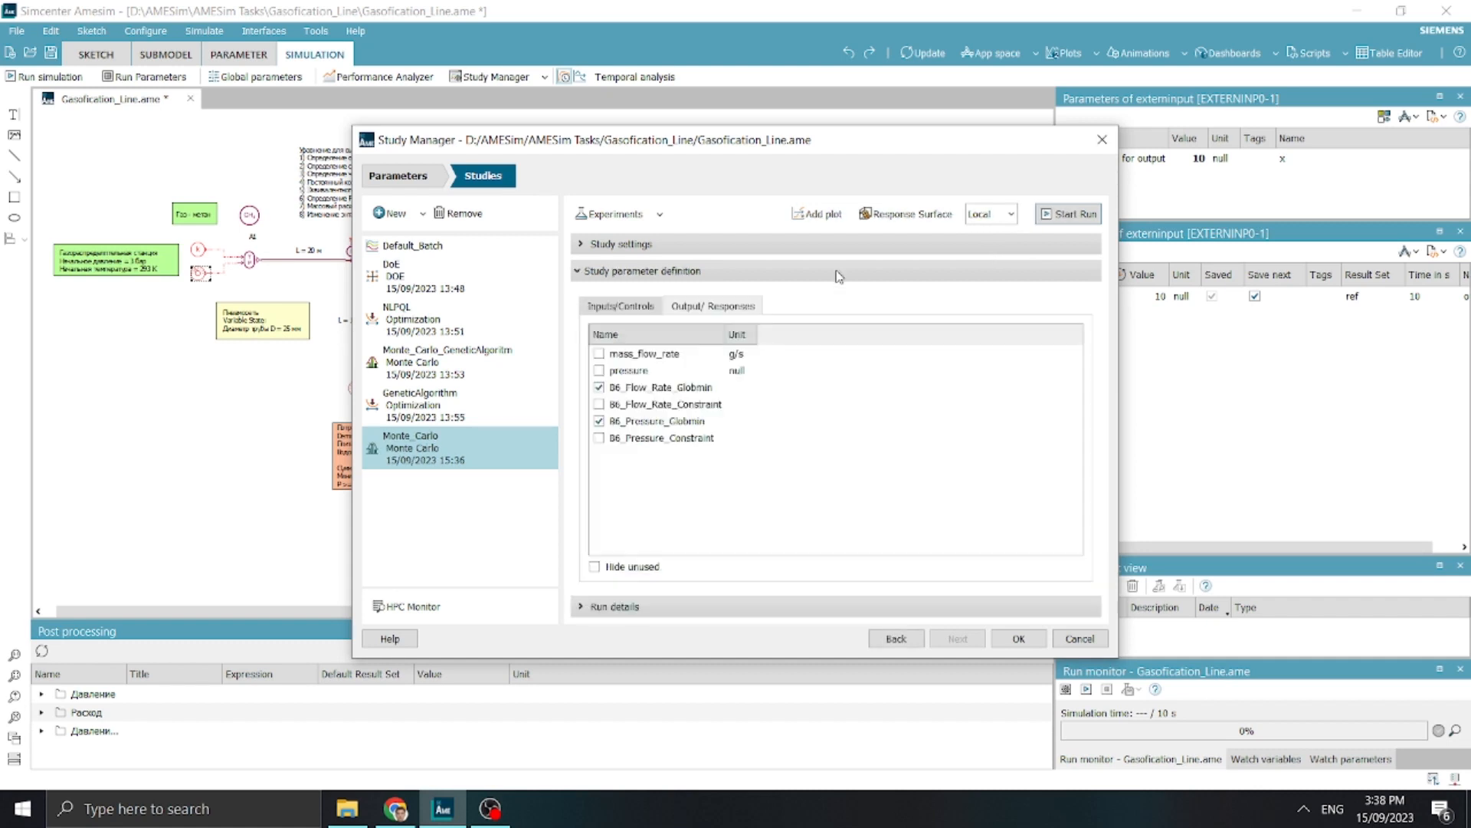
{"action": "left_click", "coordinate": [621, 305]}
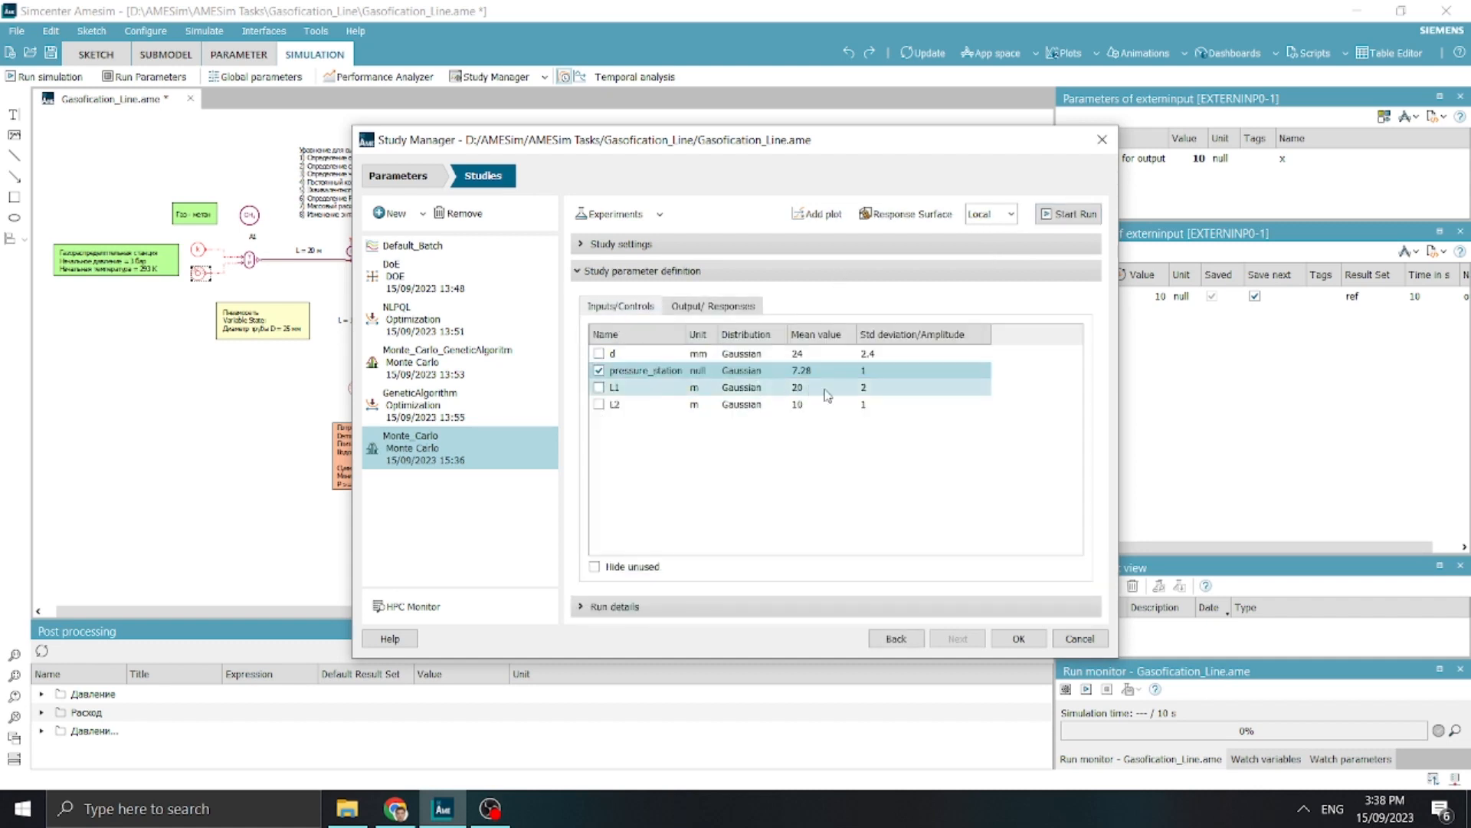
{"action": "left_click", "coordinate": [831, 270]}
Plot a histogram of pressure_station from the Monte_Carlo study
{"action": "left_click", "coordinate": [817, 214]}
{"action": "left_click", "coordinate": [671, 300]}
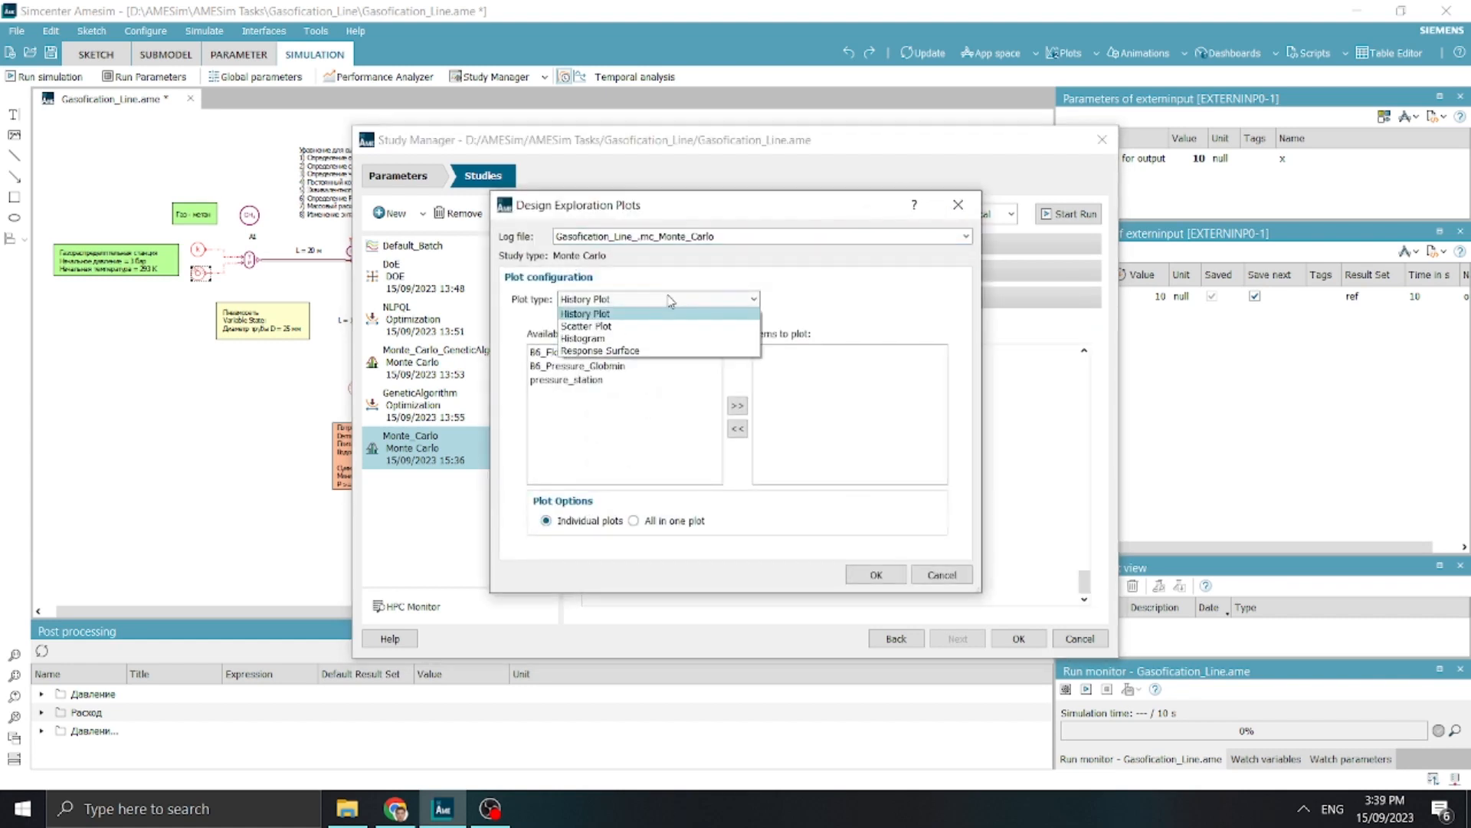
{"action": "left_click", "coordinate": [668, 337]}
{"action": "left_click", "coordinate": [876, 575]}
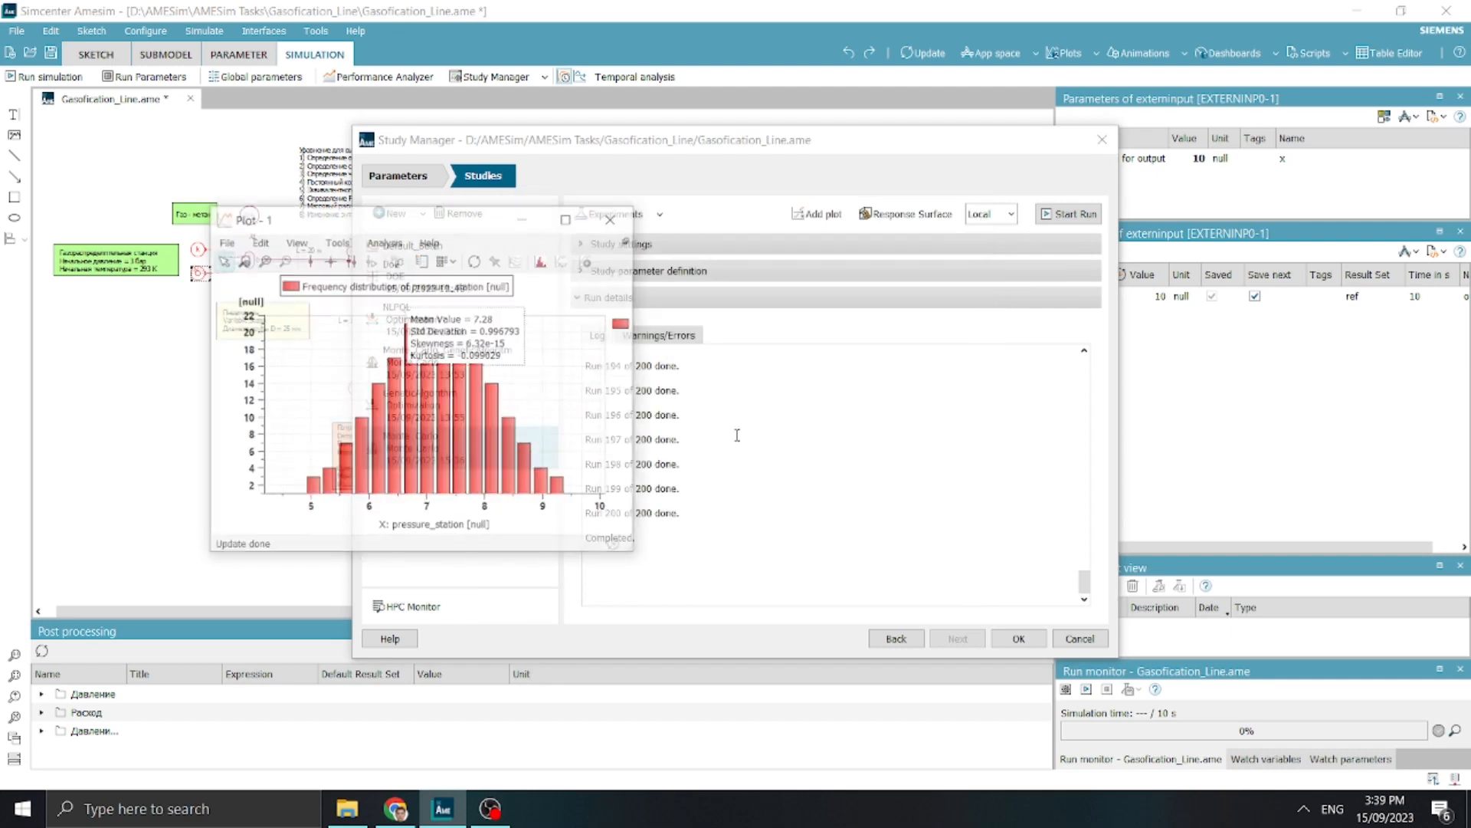
Add a histogram of B6_Flow_Rate_Globmin from the Monte_Carlo study as a separate plot
{"action": "left_click", "coordinate": [817, 214]}
{"action": "left_click", "coordinate": [659, 299]}
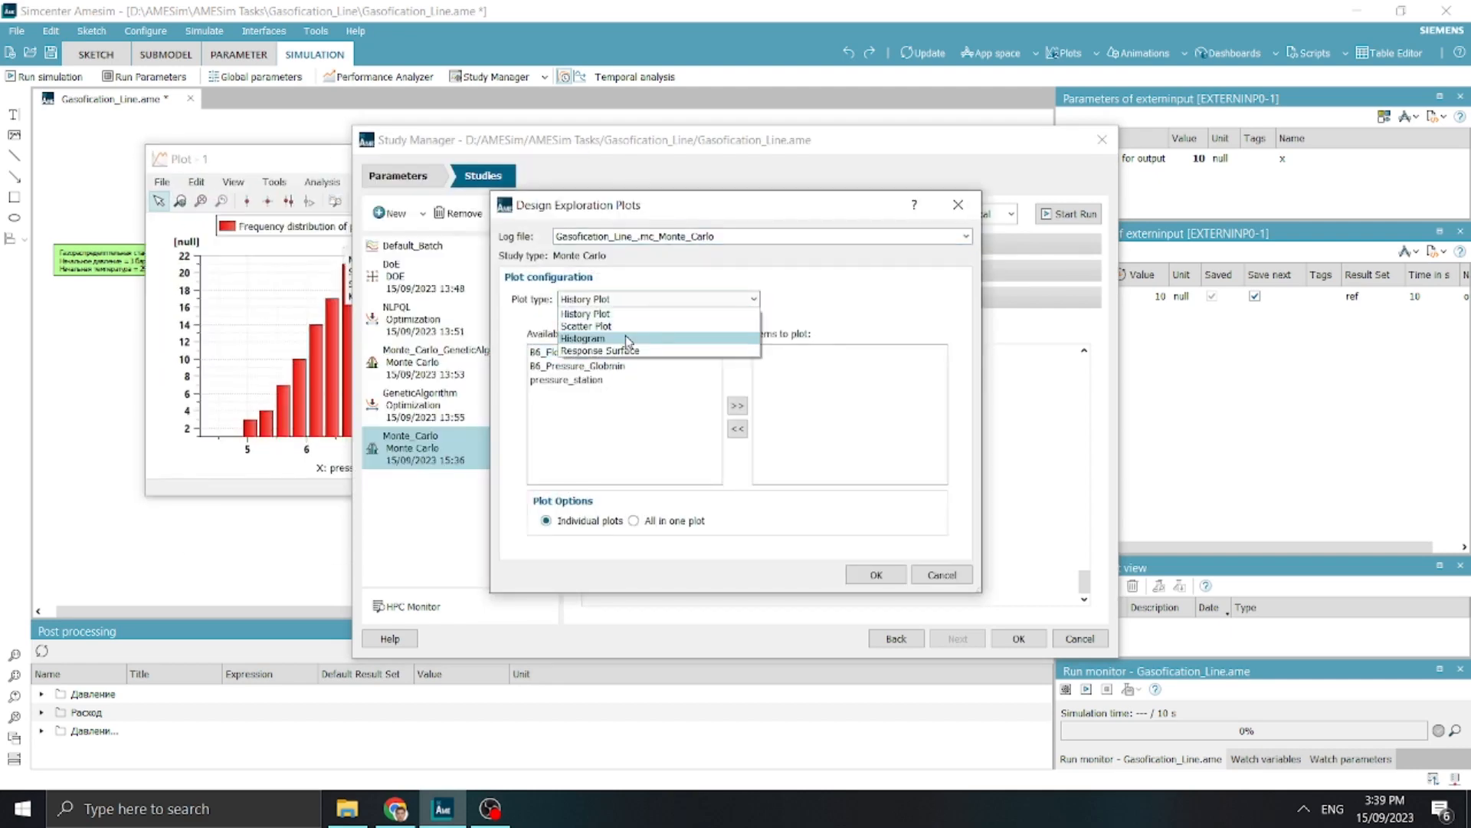
{"action": "left_click", "coordinate": [628, 340]}
{"action": "left_click", "coordinate": [872, 577]}
Add a histogram of B6_Pressure_Globmin from the Monte_Carlo study as a separate plot
{"action": "left_click", "coordinate": [819, 215]}
{"action": "left_click", "coordinate": [643, 300]}
{"action": "left_click", "coordinate": [613, 347]}
{"action": "left_click", "coordinate": [636, 335]}
{"action": "left_click", "coordinate": [636, 385]}
{"action": "left_click", "coordinate": [876, 575]}
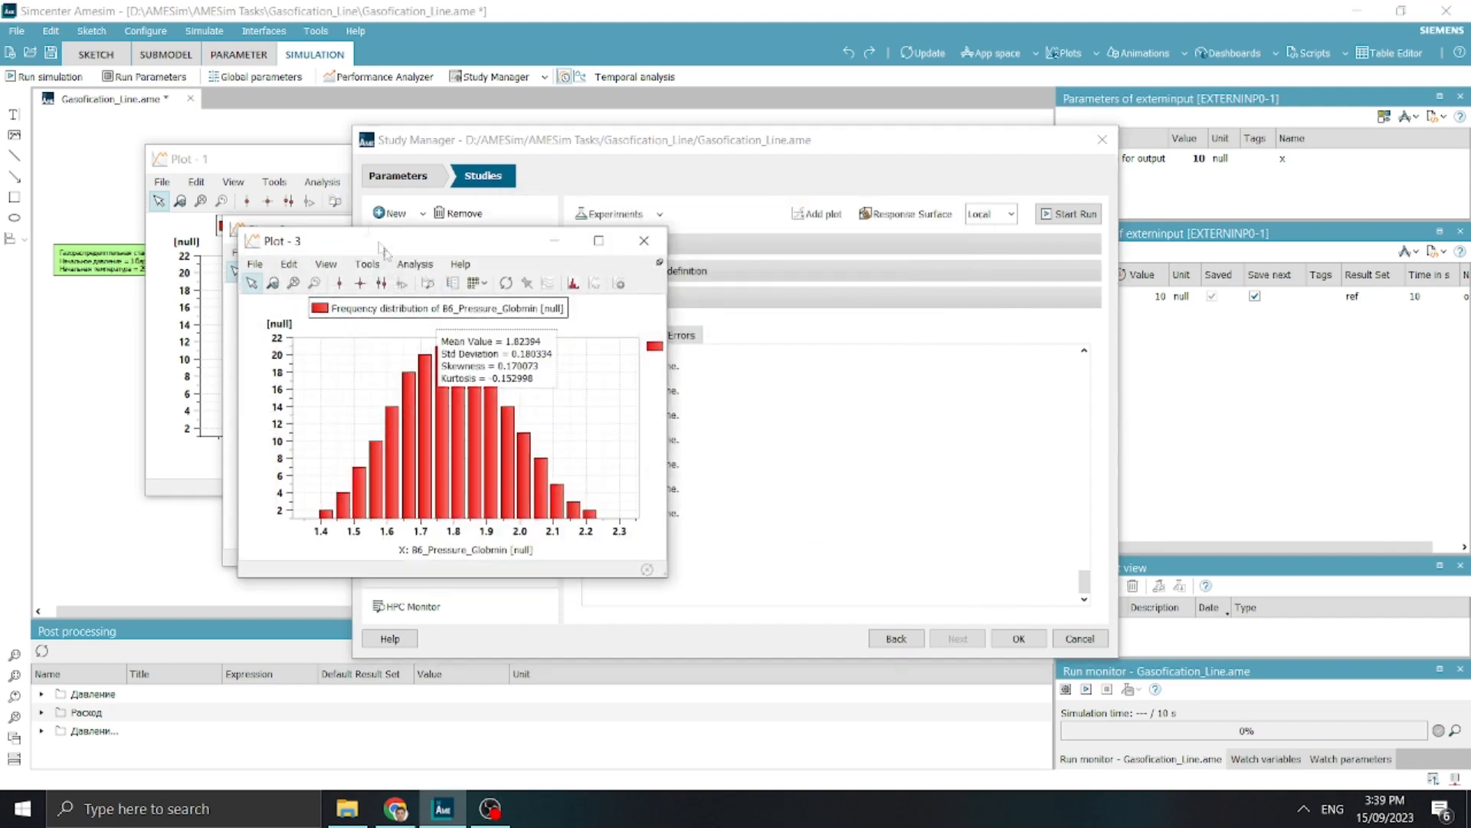
Arrange the three histogram windows without overlap, with pressure_station beside B6_Flow_Rate_Globmin and B6_Pressure_Globmin below the flow rate plot
{"action": "left_click_drag", "start_coordinate": [383, 249], "coordinate": [762, 393]}
{"action": "left_click_drag", "start_coordinate": [306, 227], "coordinate": [689, 42]}
{"action": "left_click_drag", "start_coordinate": [239, 161], "coordinate": [266, 52]}
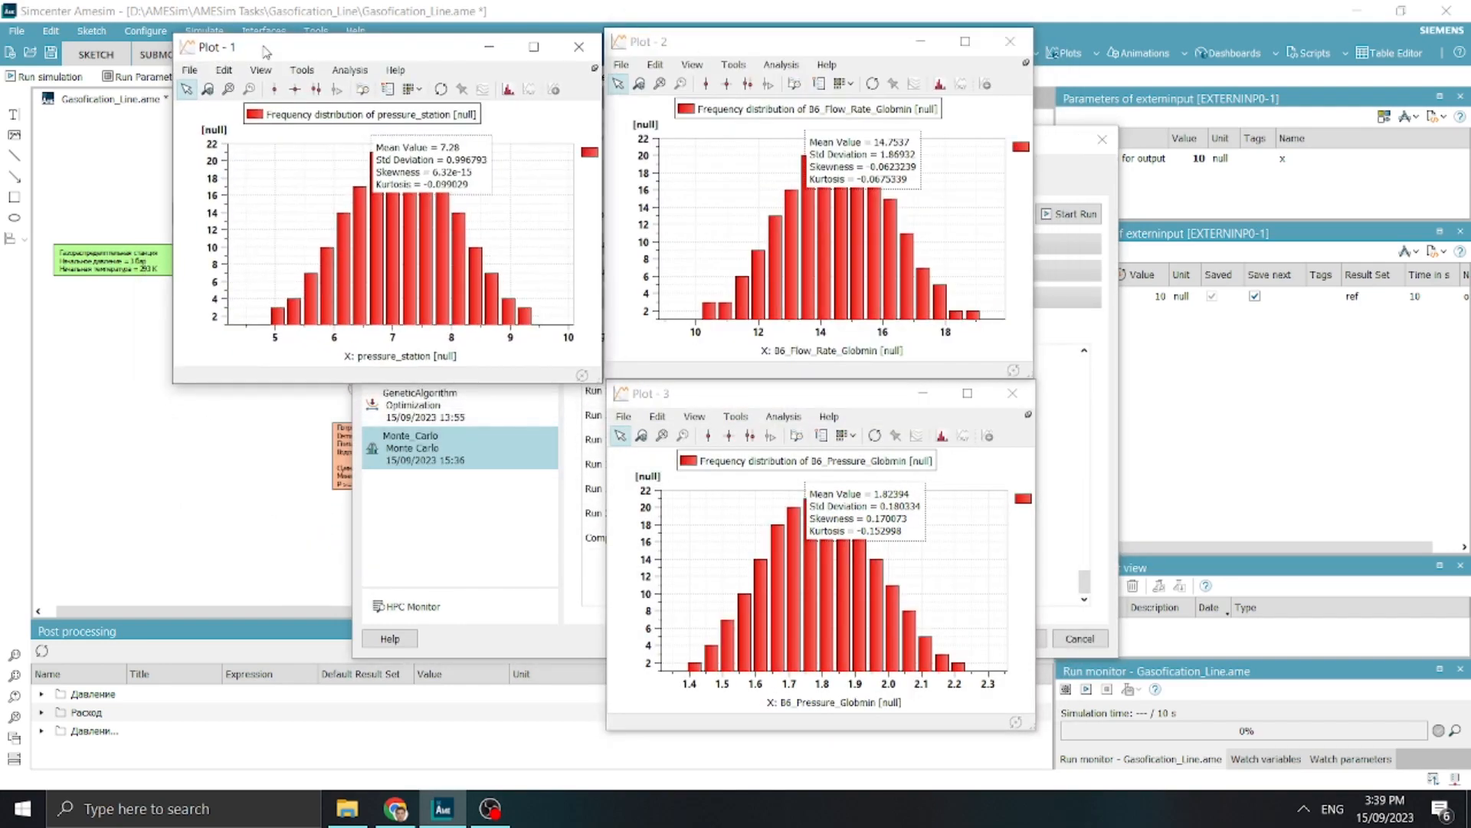
Mark the pressure_station histogram with double x-cursors at about 6.16 and 8.40, moving the statistics and cursor readouts clear of the central bars
{"action": "left_click_drag", "start_coordinate": [488, 154], "coordinate": [337, 145]}
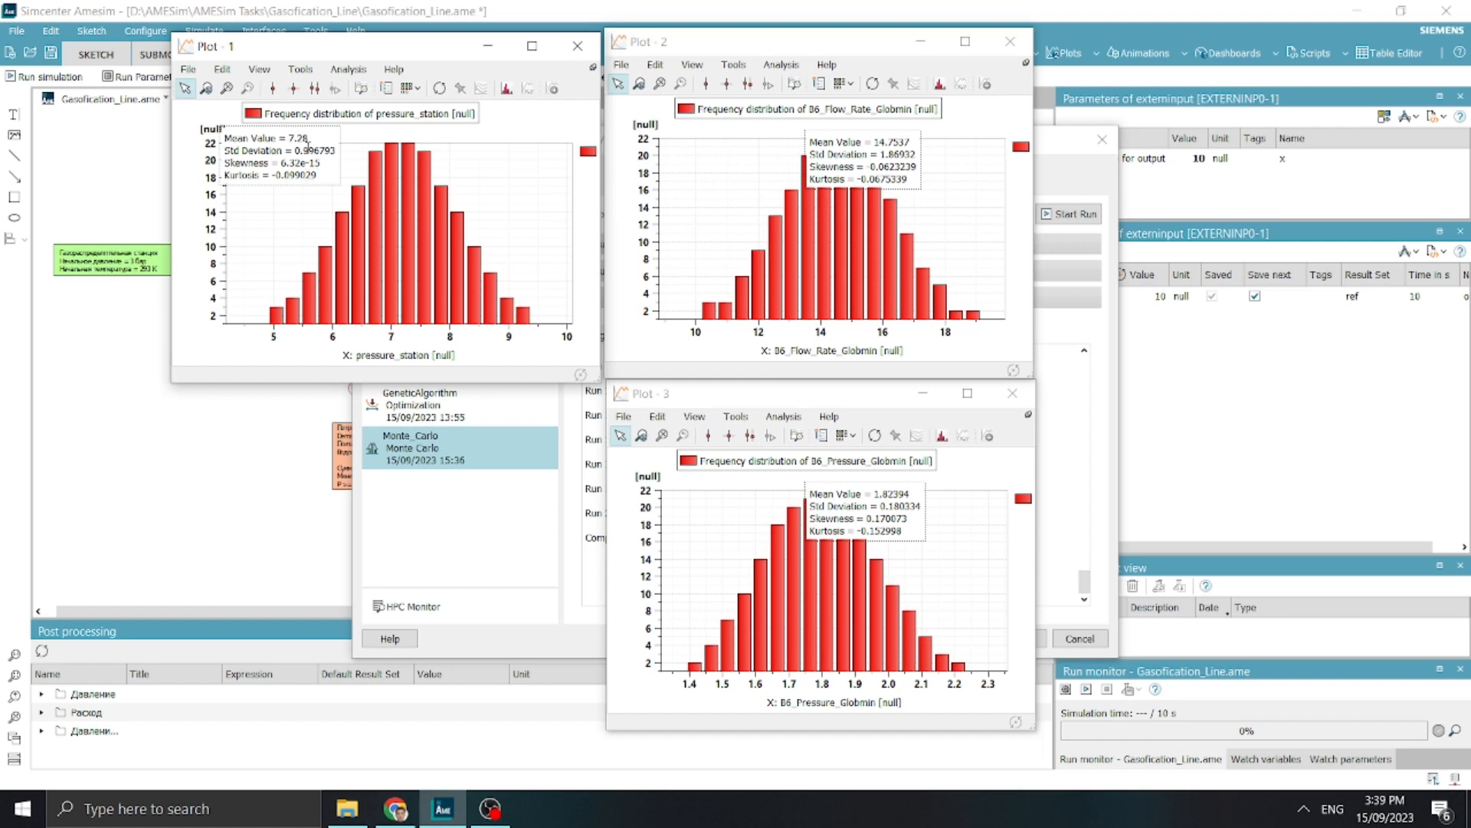
{"action": "left_click", "coordinate": [272, 88]}
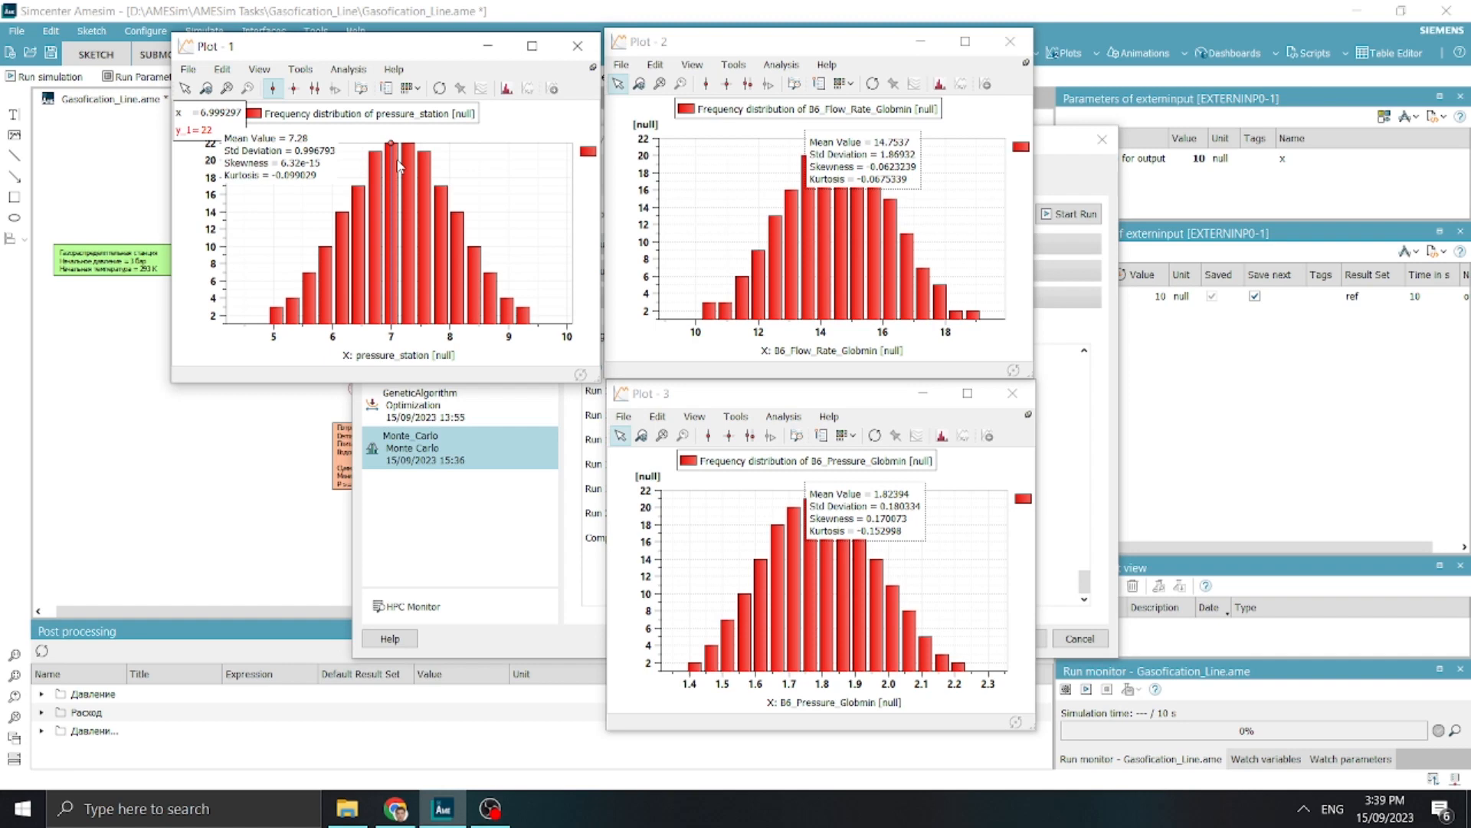
{"action": "left_click_drag", "start_coordinate": [393, 159], "coordinate": [337, 203]}
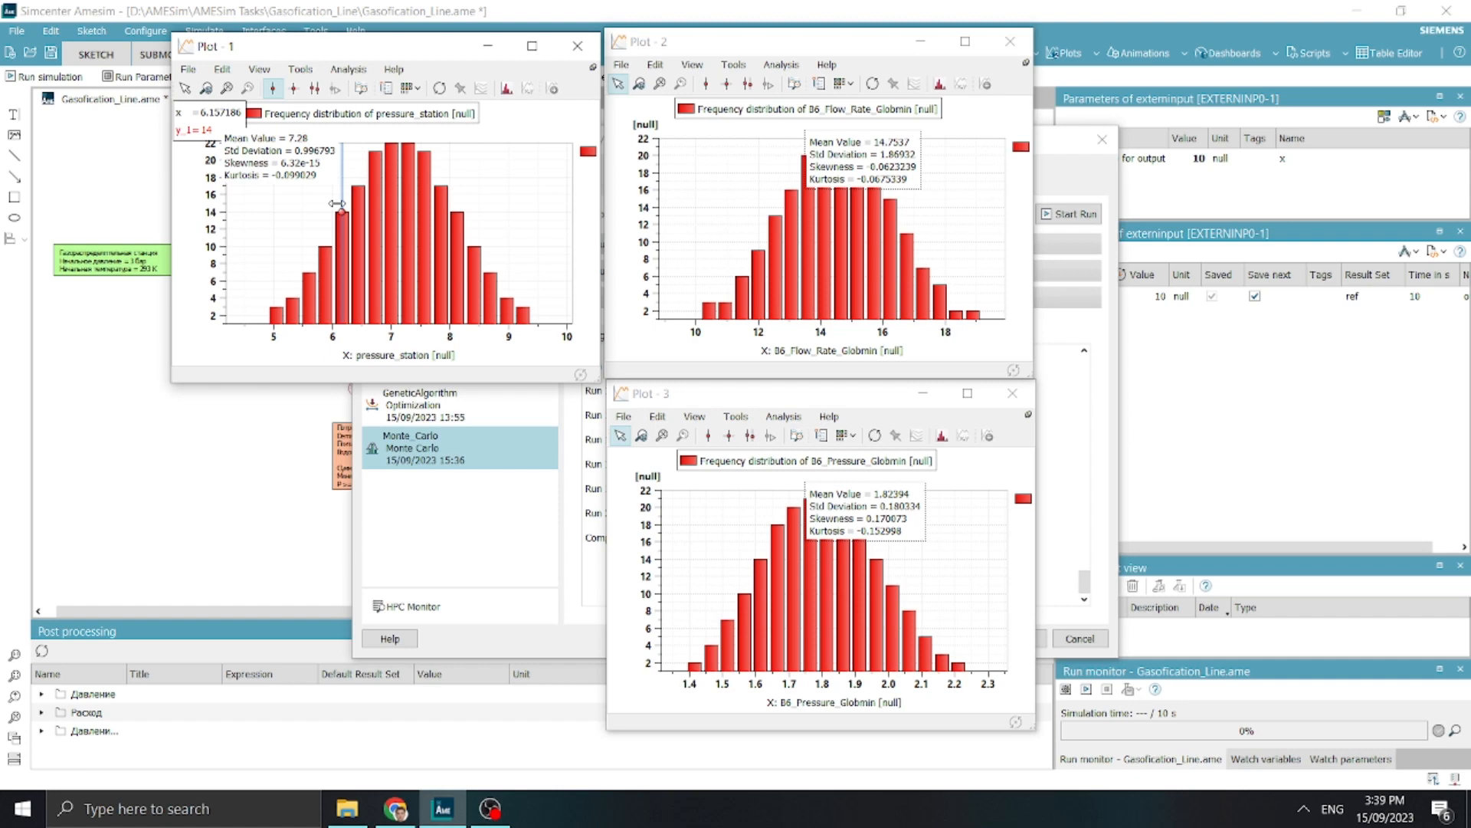
{"action": "left_click", "coordinate": [314, 88]}
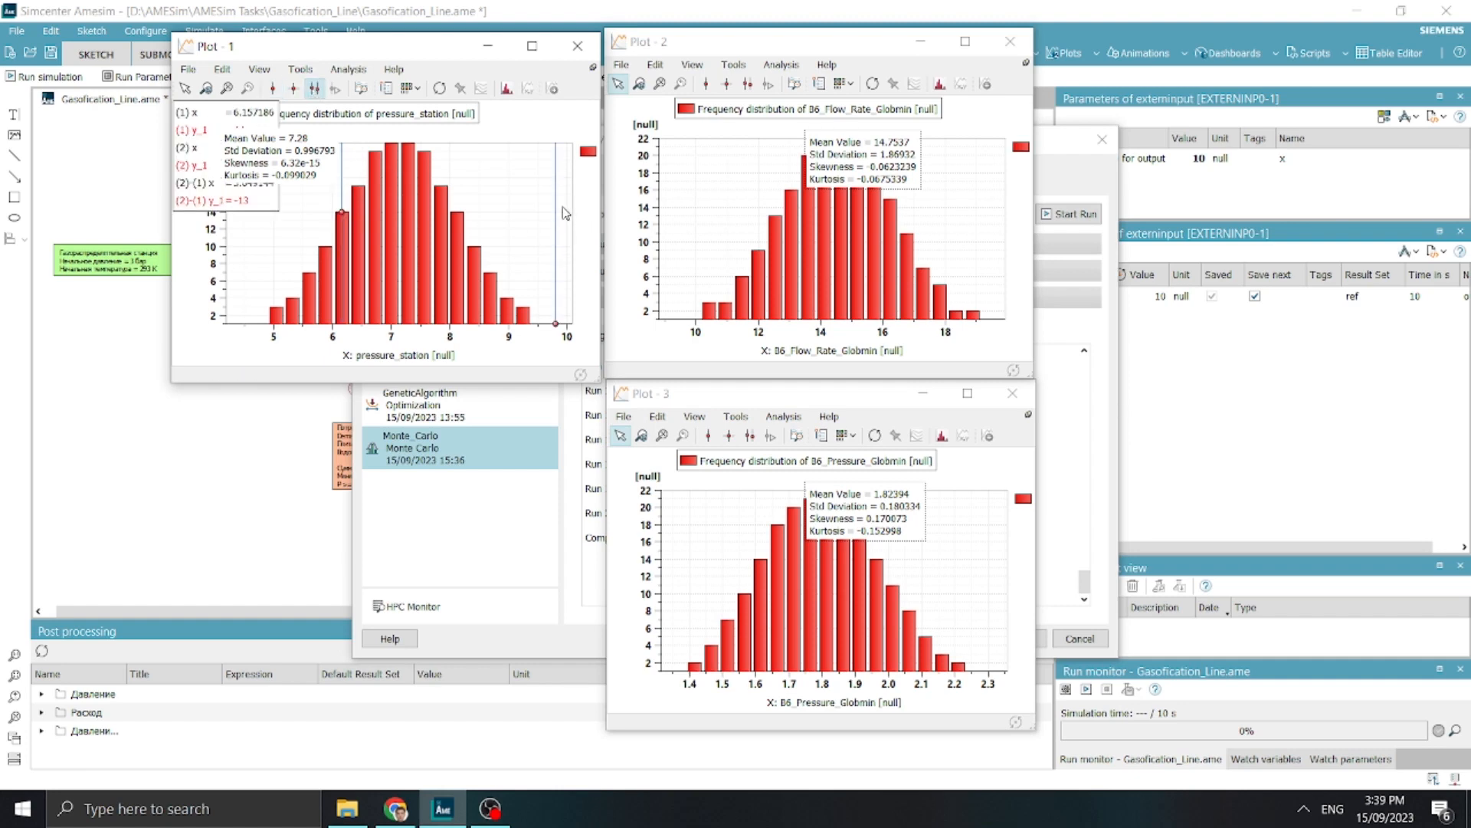
{"action": "left_click_drag", "start_coordinate": [555, 215], "coordinate": [478, 221]}
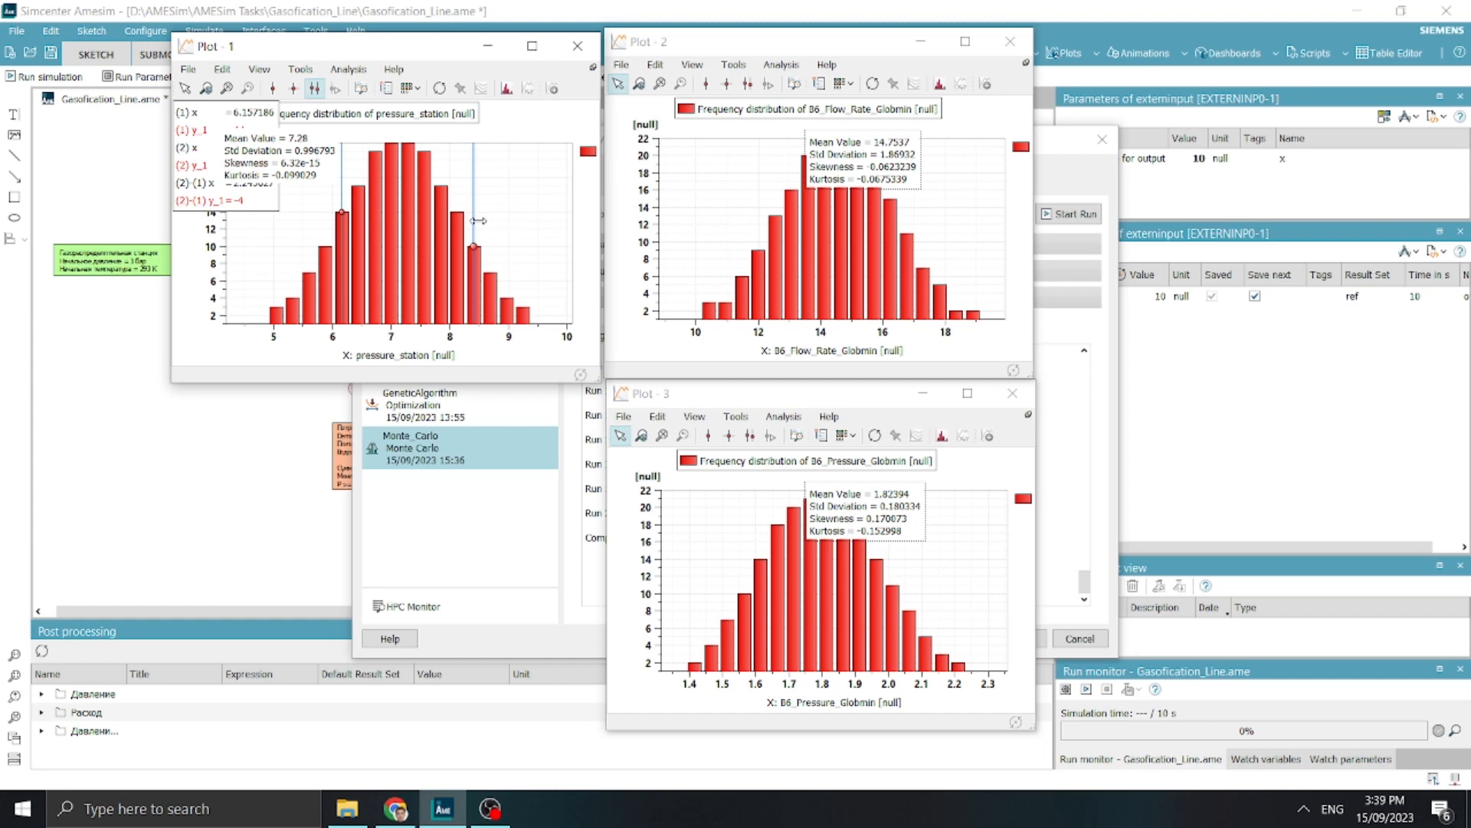
{"action": "left_click_drag", "start_coordinate": [239, 107], "coordinate": [235, 214]}
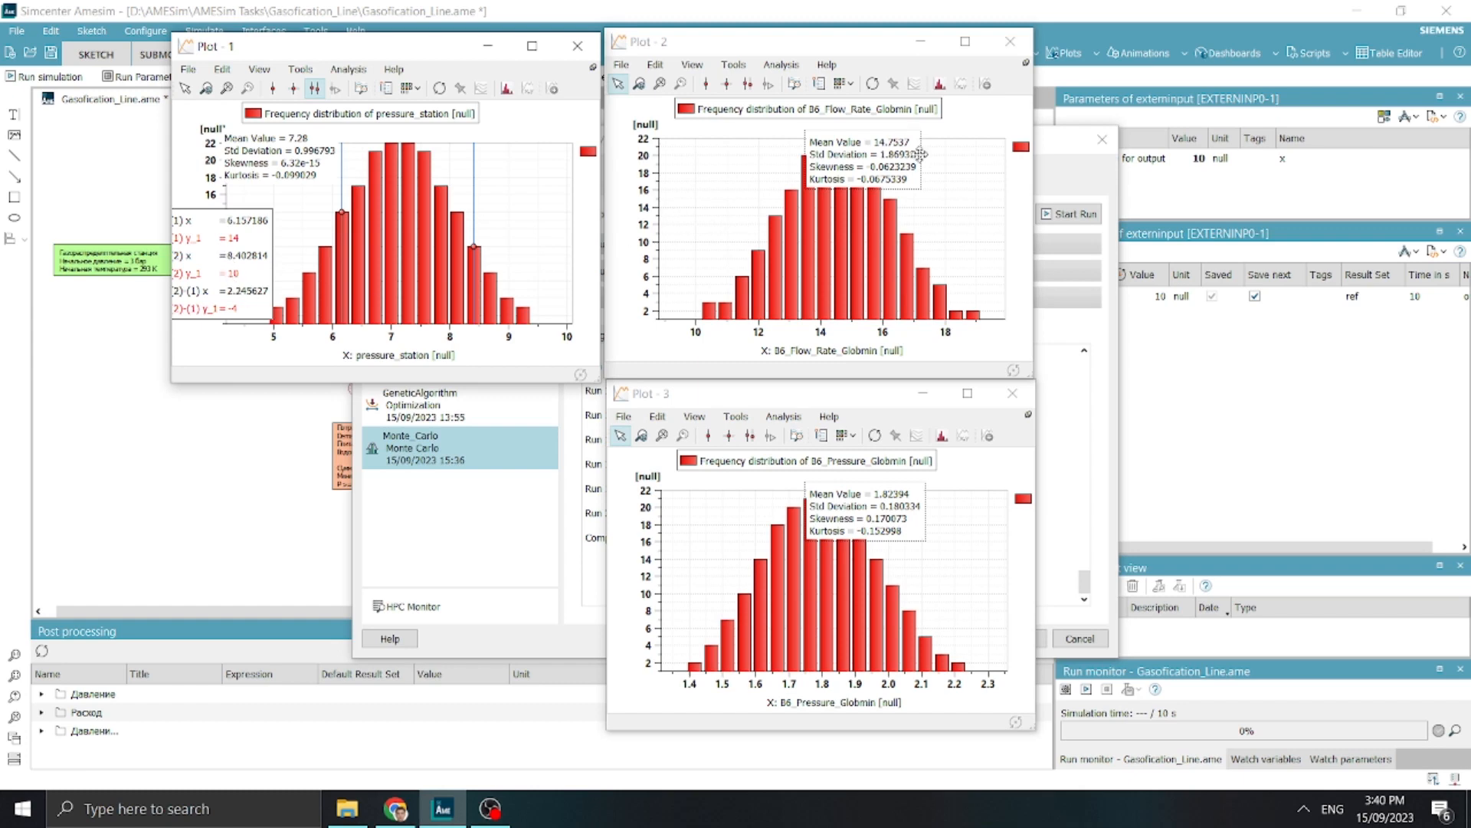
Mark the B6_Flow_Rate_Globmin histogram with double x-cursors at about 12.52 and 16.75, moving the statistics and cursor readouts off the central bars
{"action": "left_click_drag", "start_coordinate": [919, 154], "coordinate": [774, 162]}
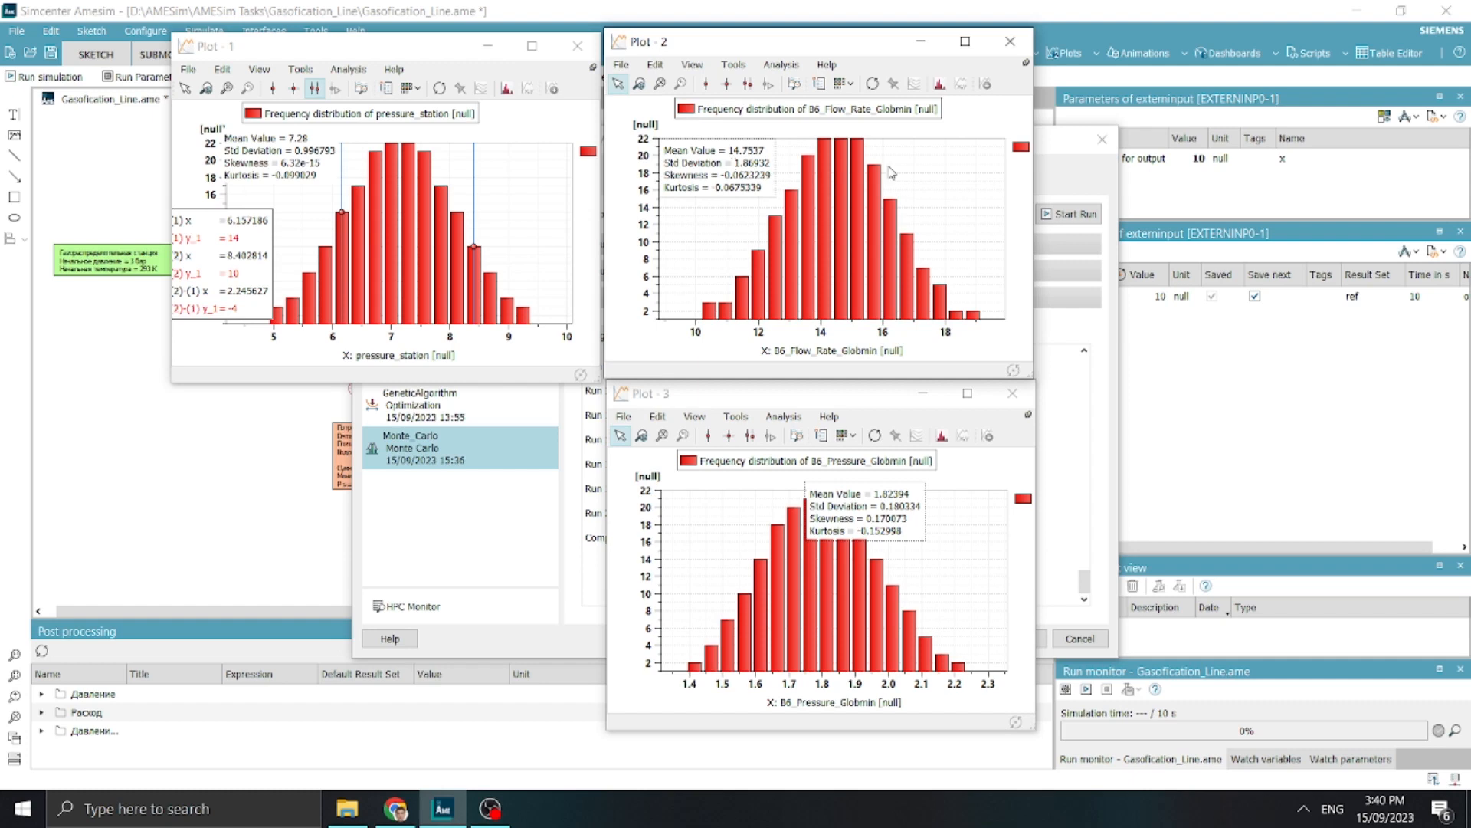
{"action": "left_click", "coordinate": [706, 84]}
{"action": "left_click", "coordinate": [776, 218]}
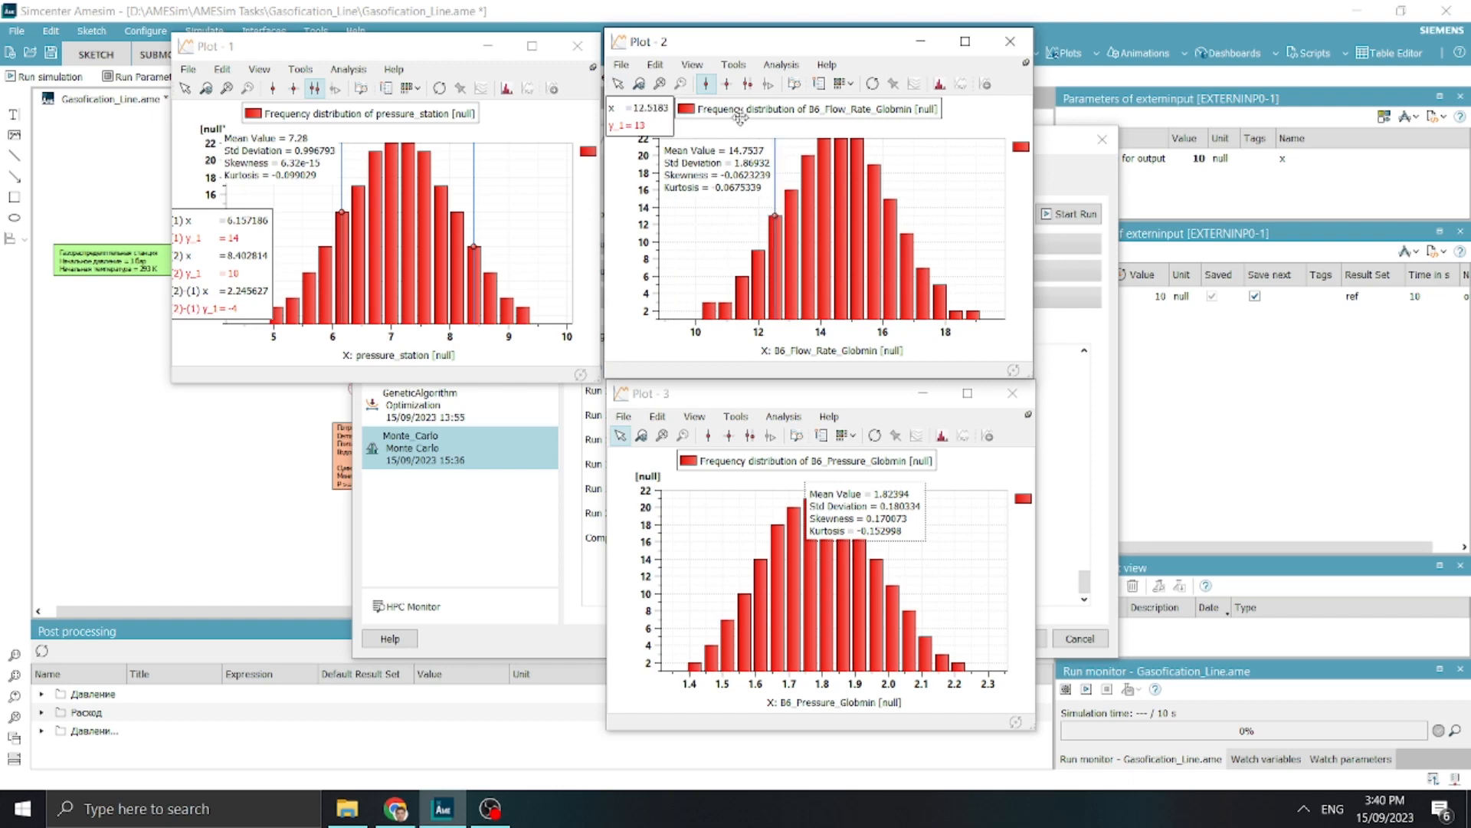
{"action": "left_click", "coordinate": [745, 83]}
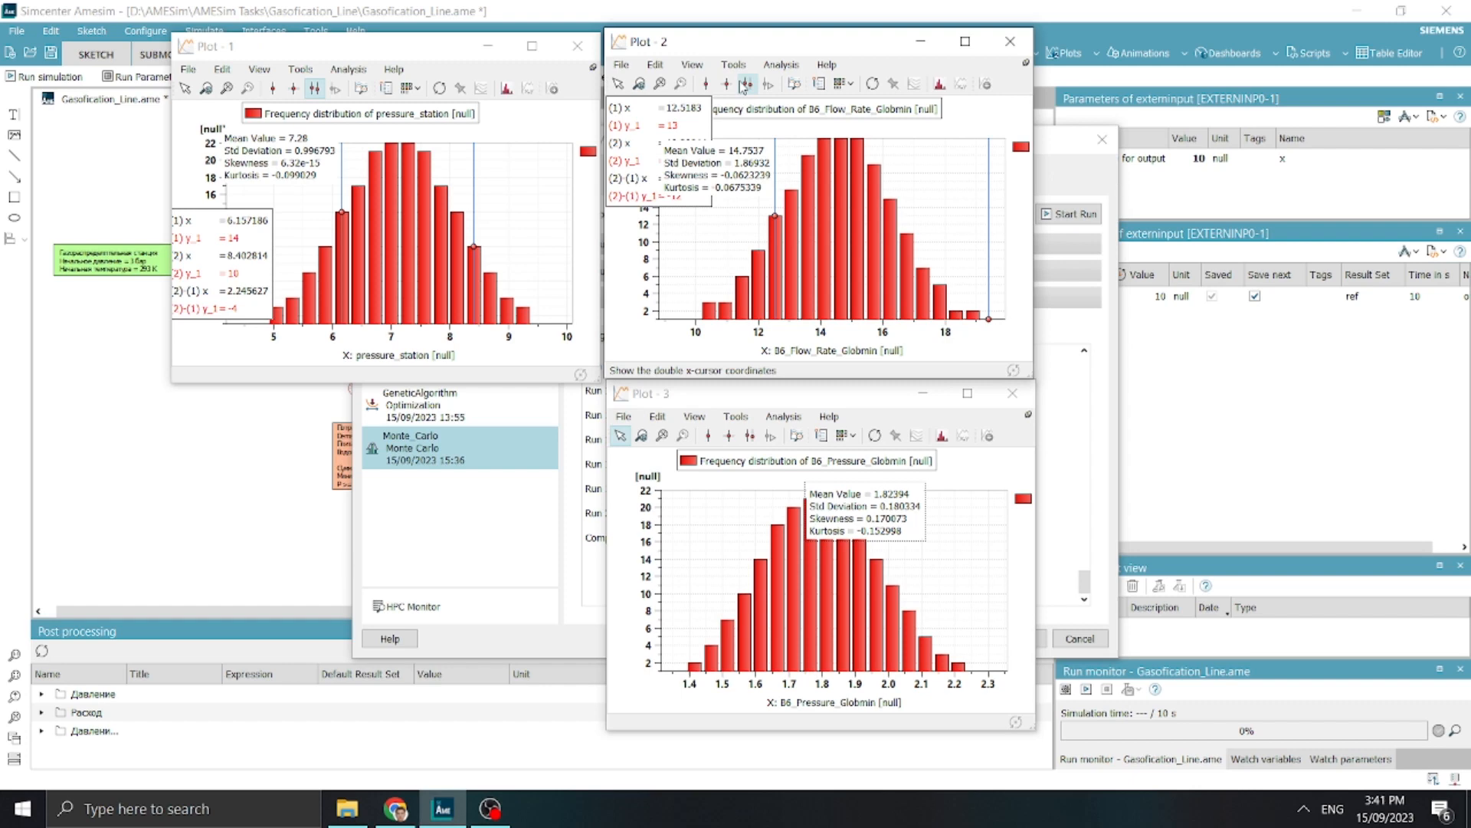
{"action": "left_click_drag", "start_coordinate": [988, 229], "coordinate": [906, 233]}
{"action": "left_click_drag", "start_coordinate": [712, 149], "coordinate": [675, 261]}
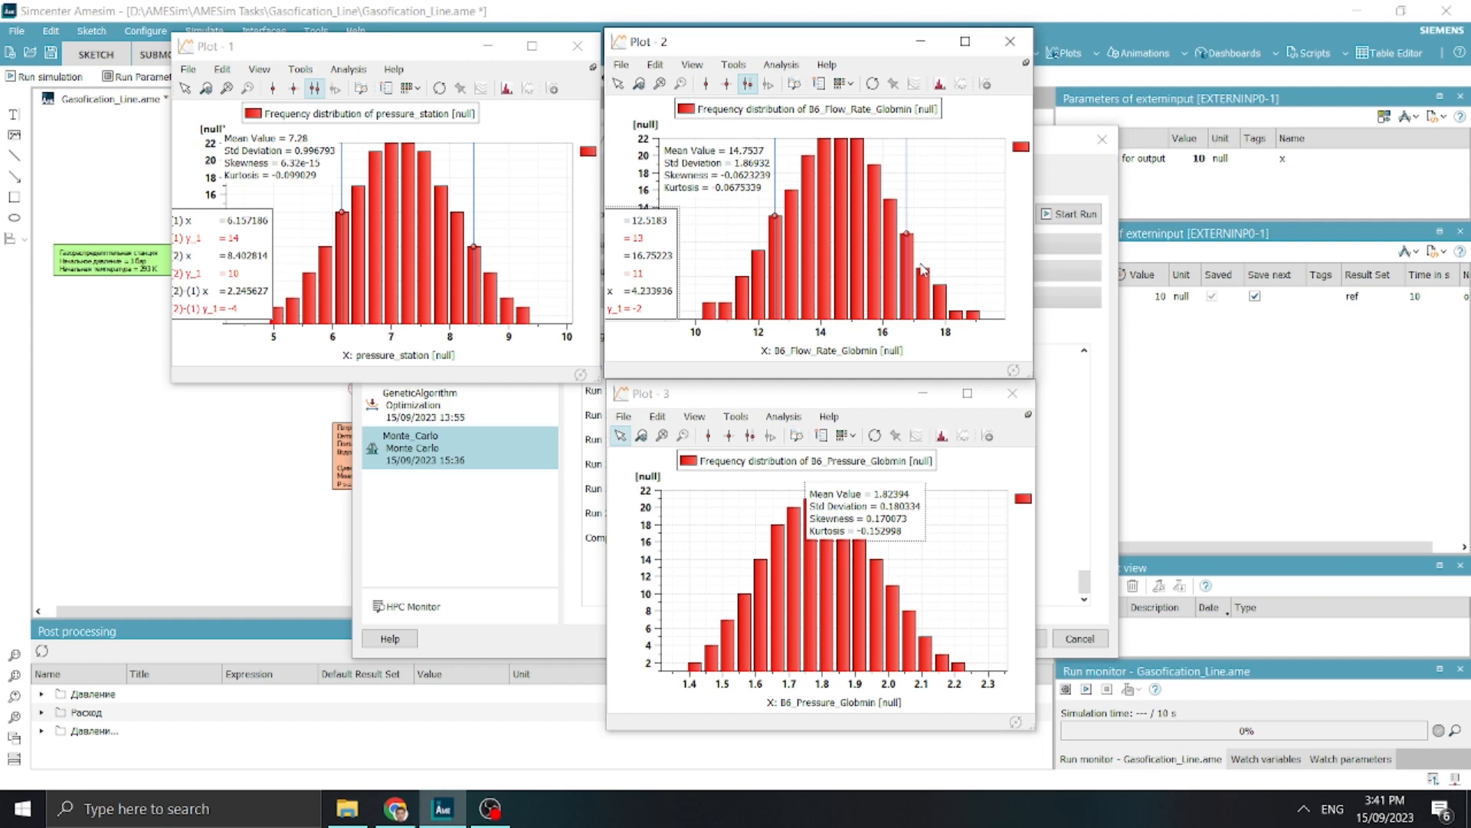
{"action": "left_click_drag", "start_coordinate": [696, 227], "coordinate": [706, 221]}
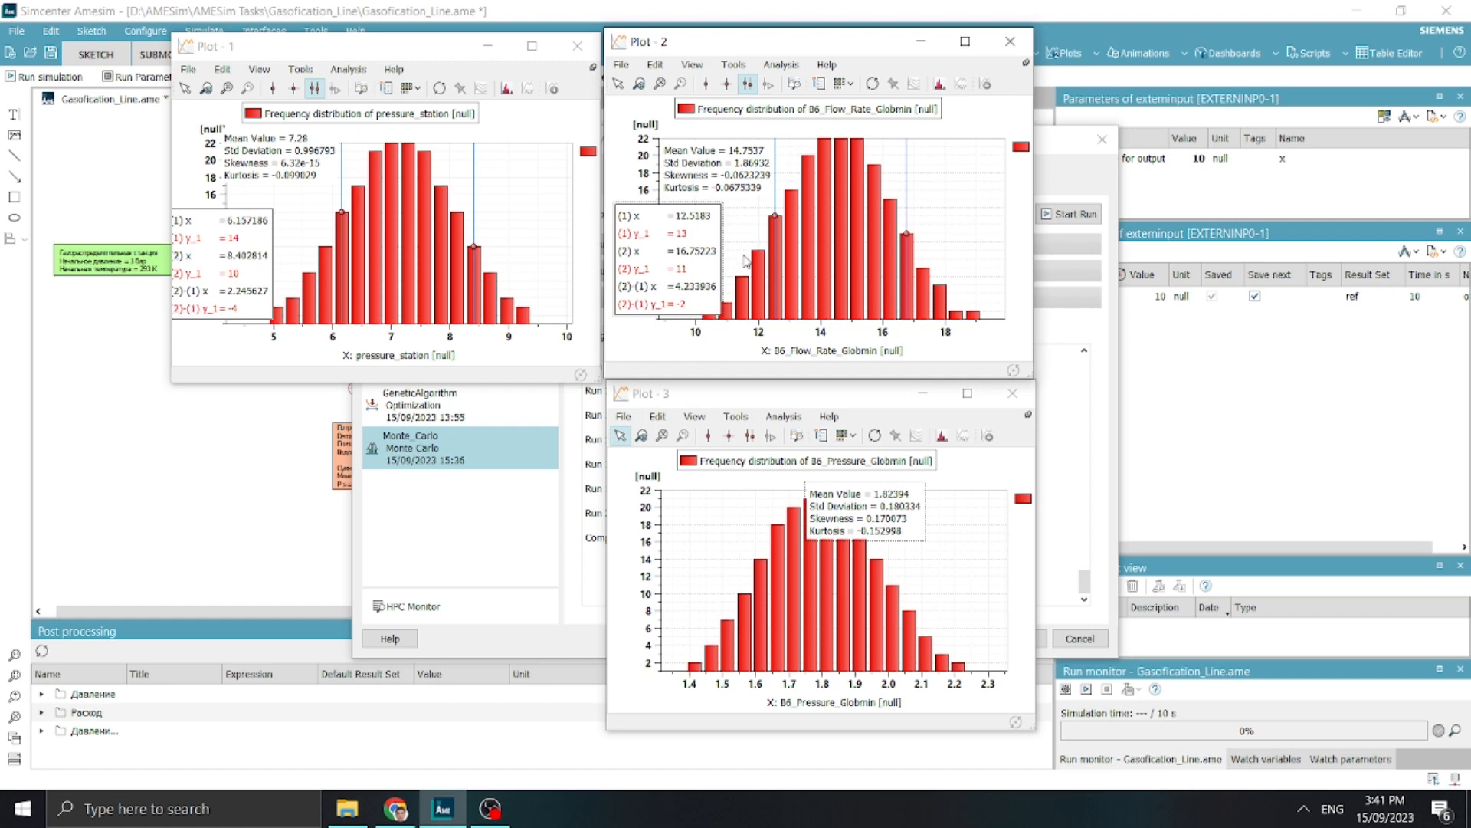
Move the B6_Pressure_Globmin histogram's statistics off the bars and place double x-cursors at about 1.61 and 2.06
{"action": "left_click_drag", "start_coordinate": [807, 497], "coordinate": [927, 502]}
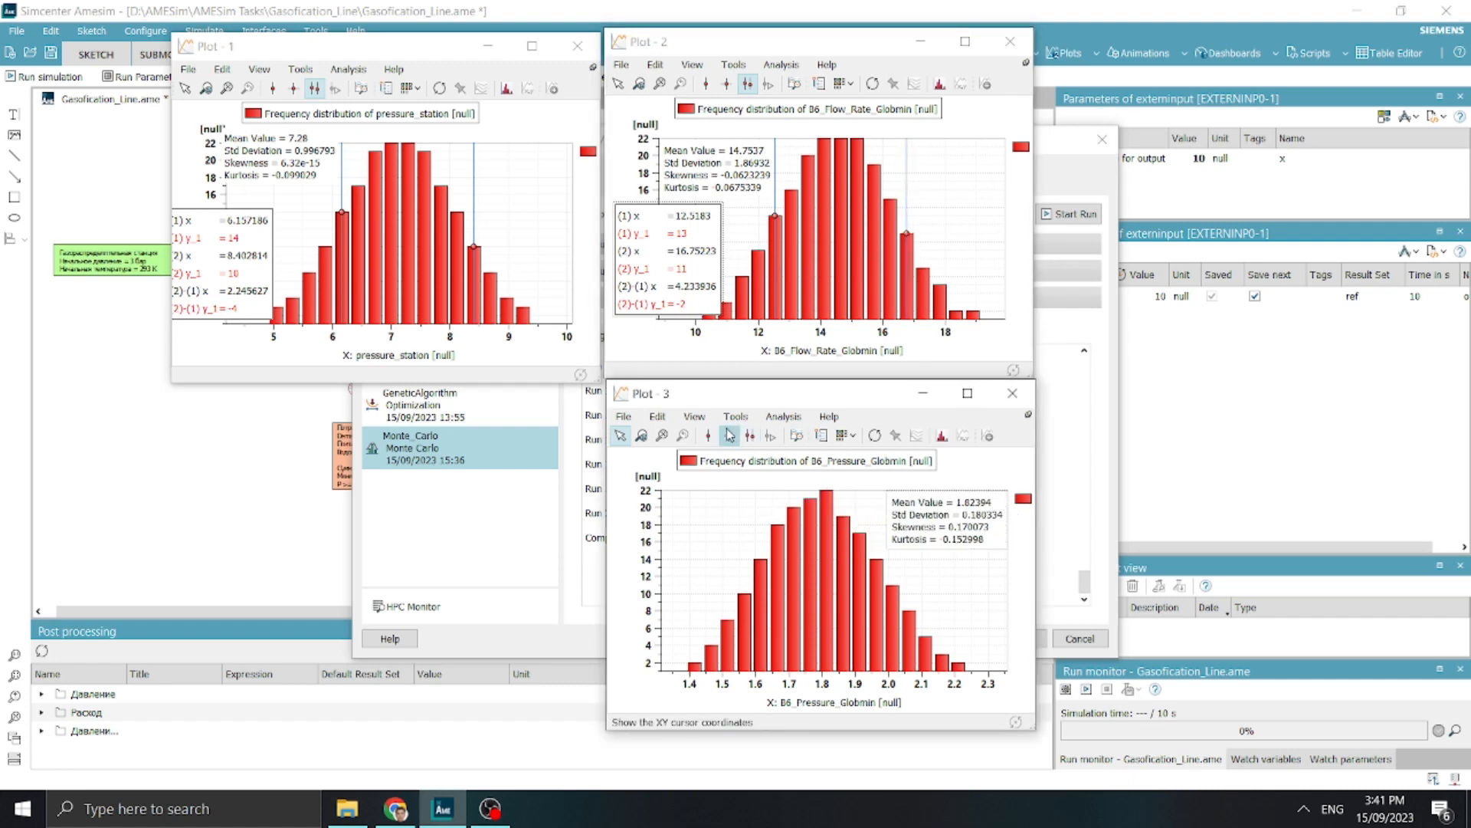
{"action": "left_click", "coordinate": [708, 435]}
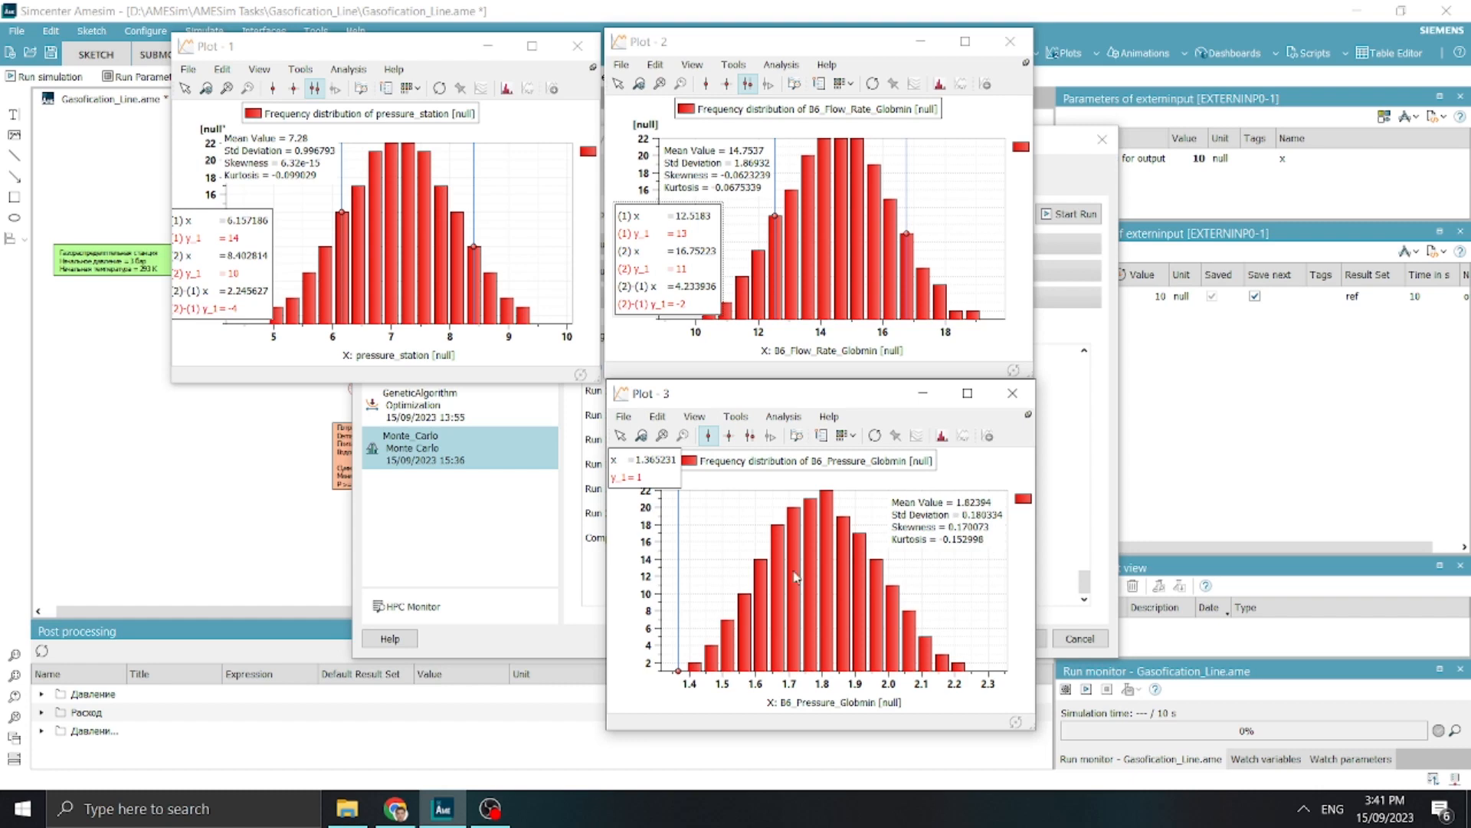
{"action": "left_click_drag", "start_coordinate": [678, 584], "coordinate": [760, 587]}
{"action": "left_click", "coordinate": [753, 438]}
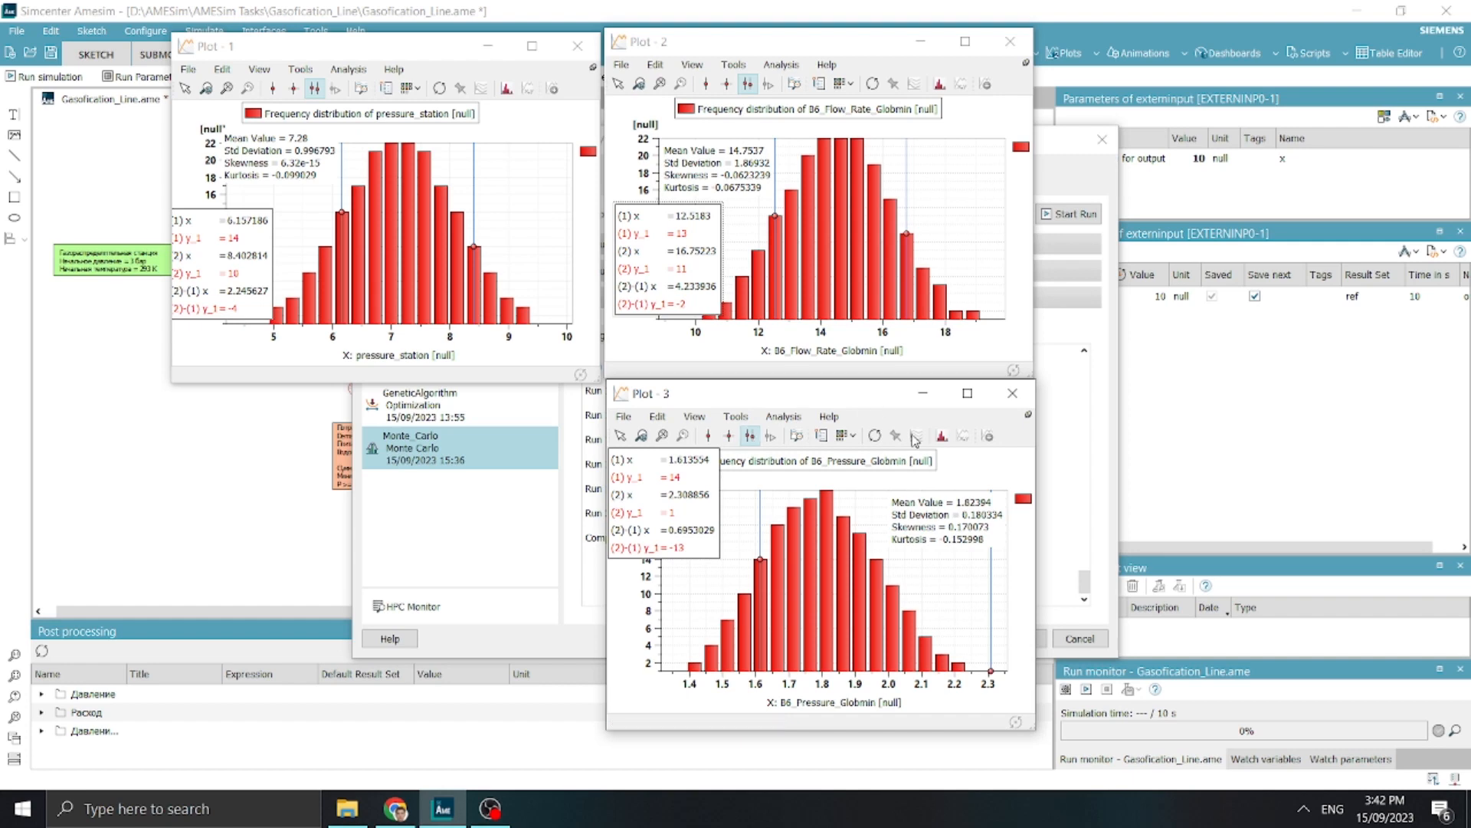
{"action": "left_click_drag", "start_coordinate": [991, 586], "coordinate": [909, 590]}
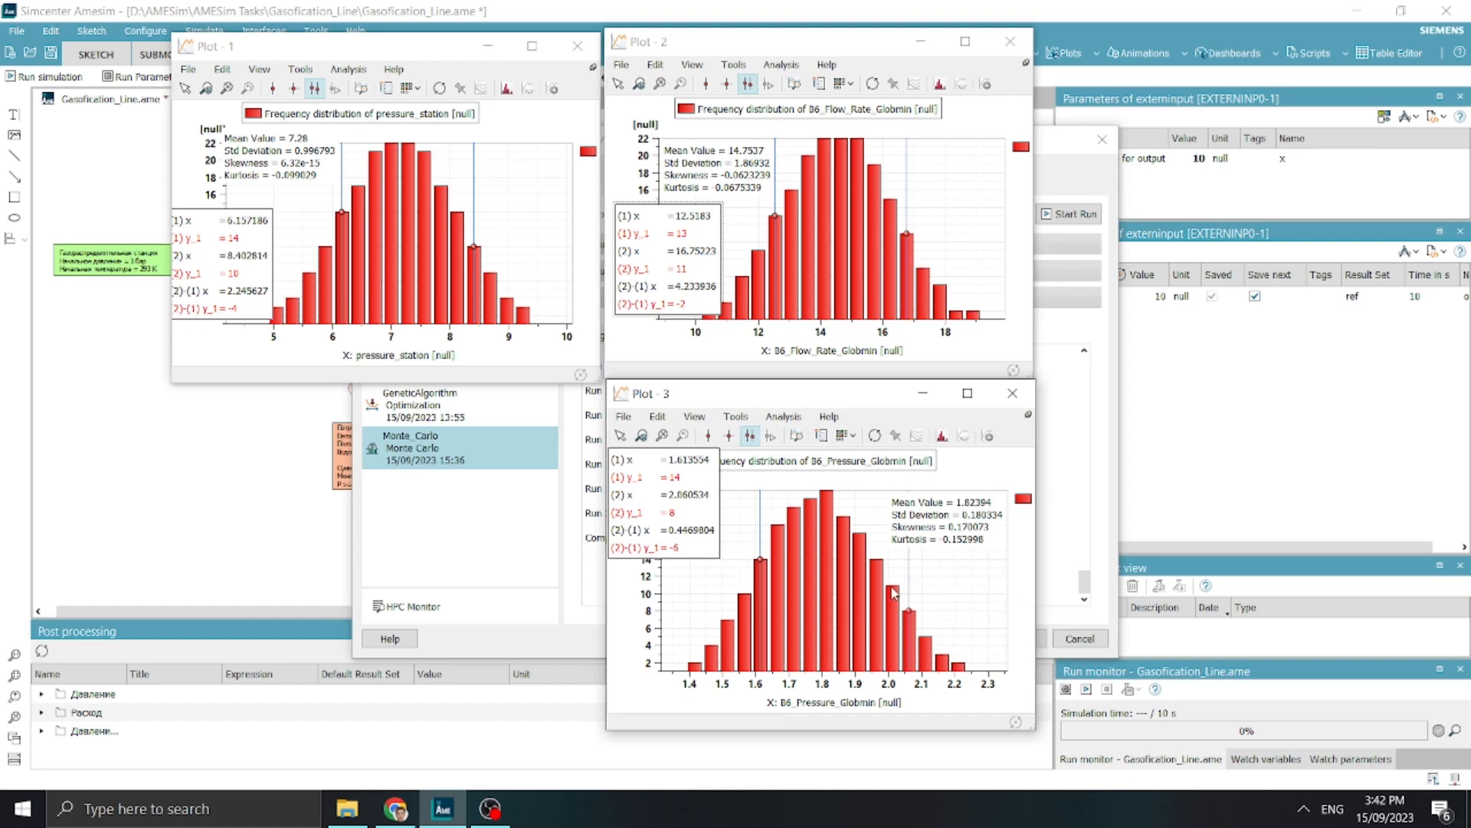